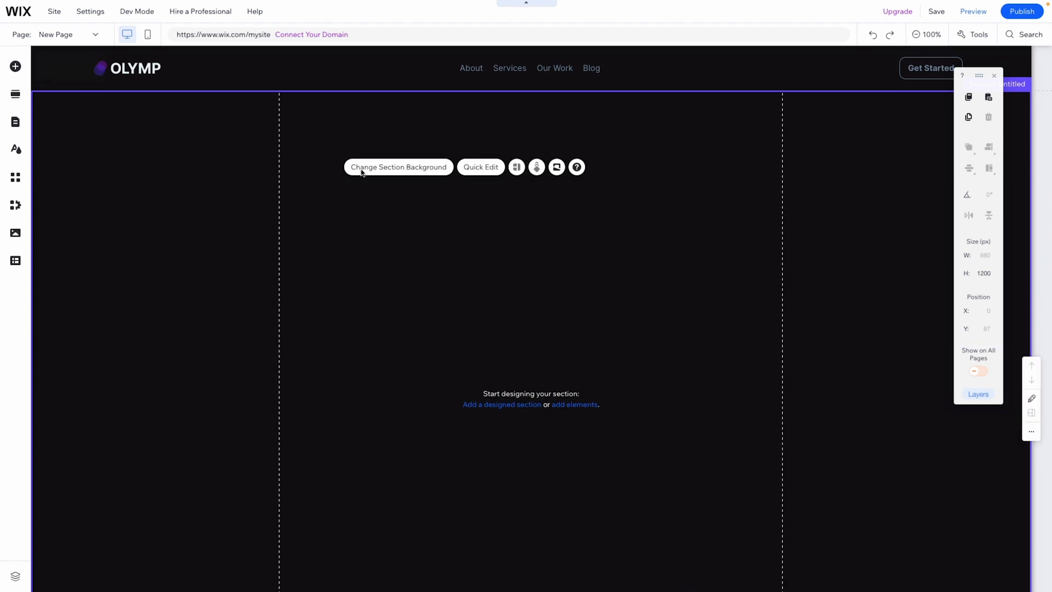
Add the plain white Classic strip to the empty section below the header.
click(16, 67)
click(52, 144)
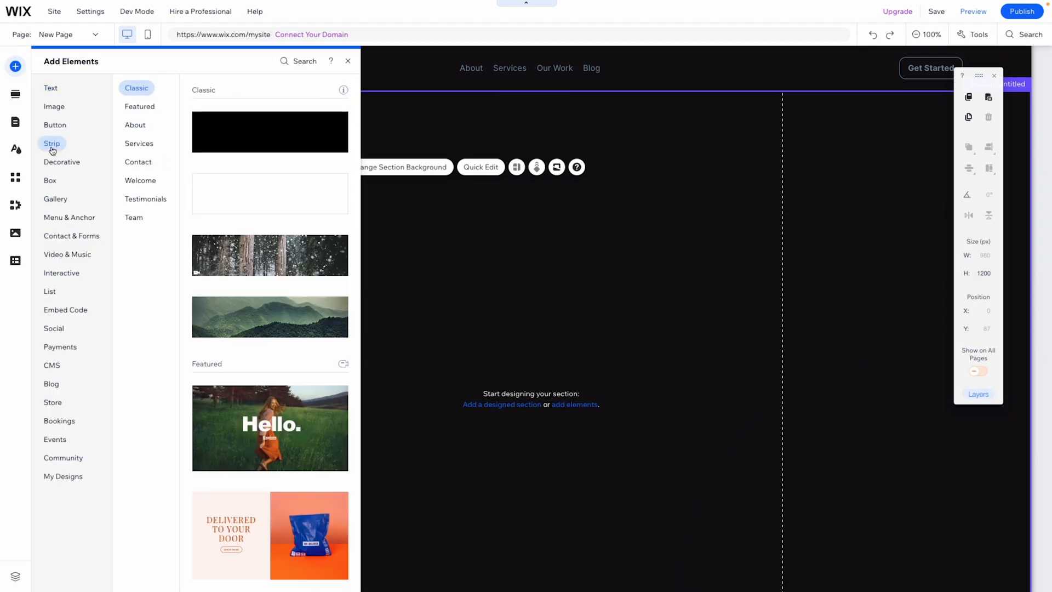
drag(193, 183, 506, 225)
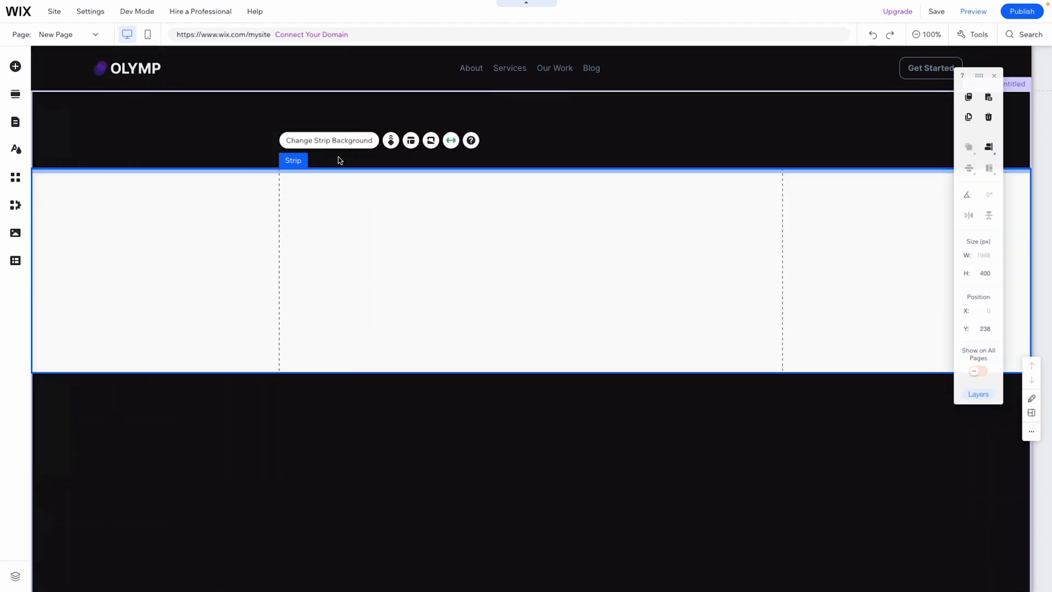
Make the strip's background colour fully transparent by setting its opacity to 0%.
click(332, 140)
click(218, 205)
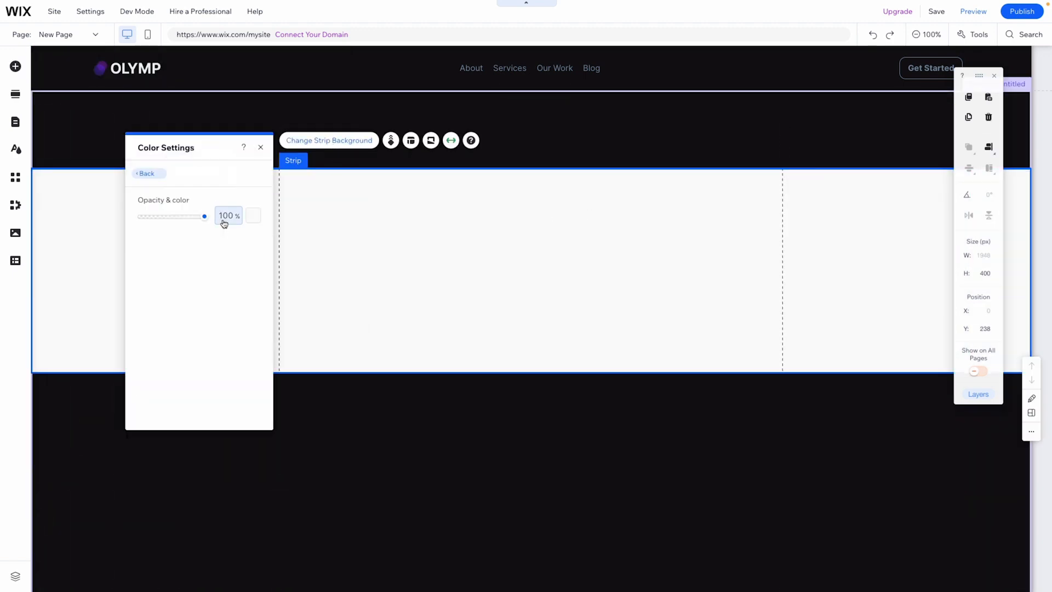
click(225, 221)
text(0)
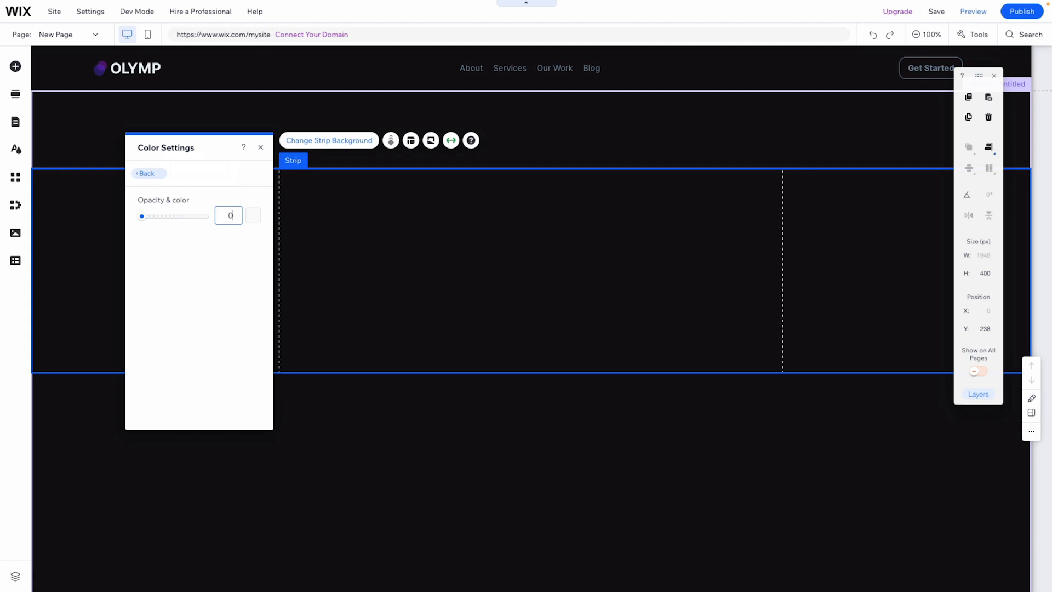
click(144, 174)
click(261, 148)
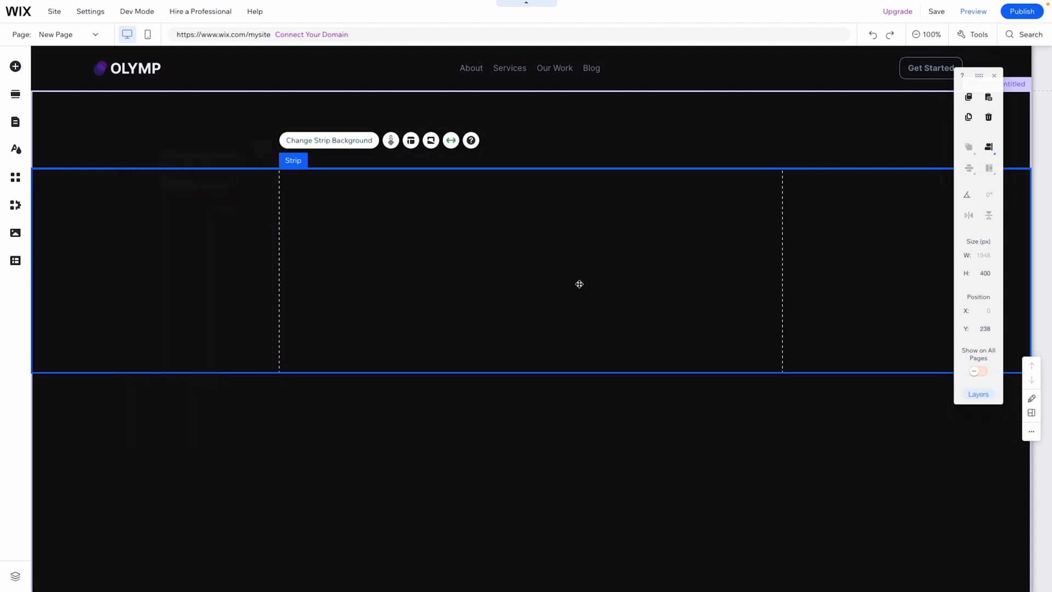
Align the strip to the top of its section and set Hero BG.png as its background image.
click(989, 147)
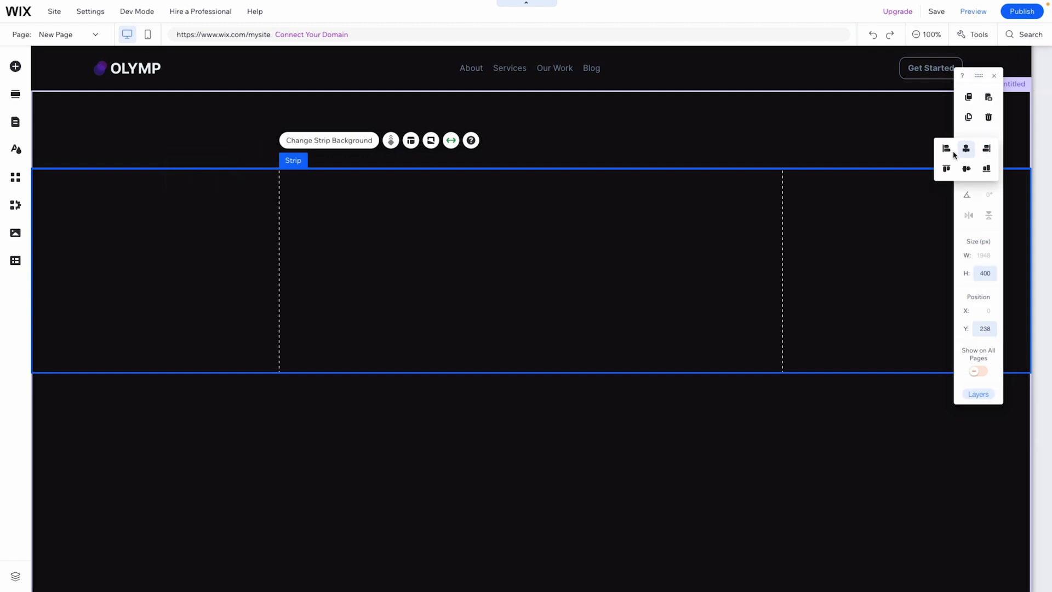
click(946, 168)
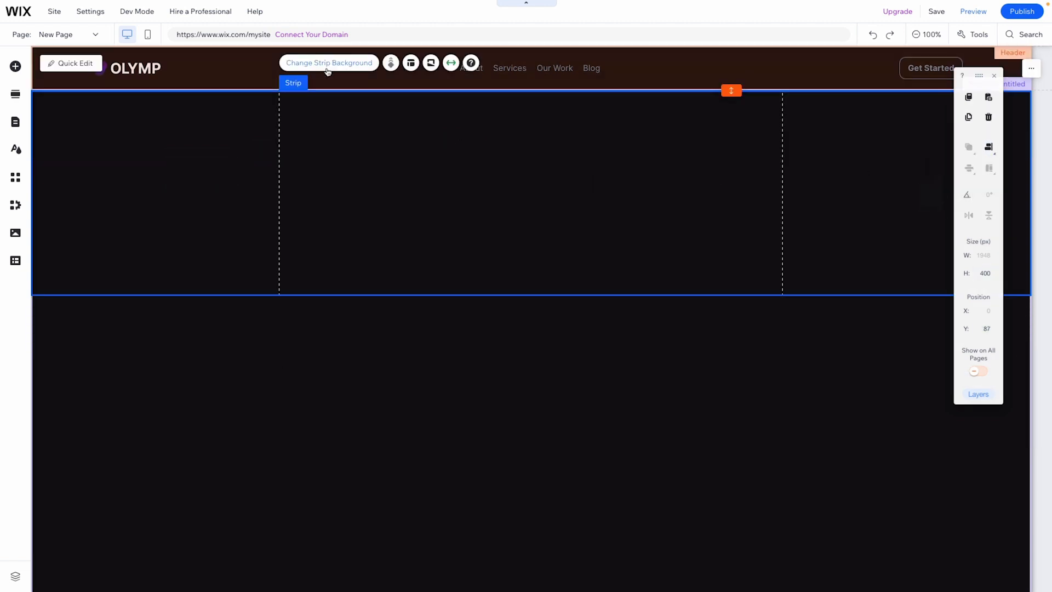
click(327, 69)
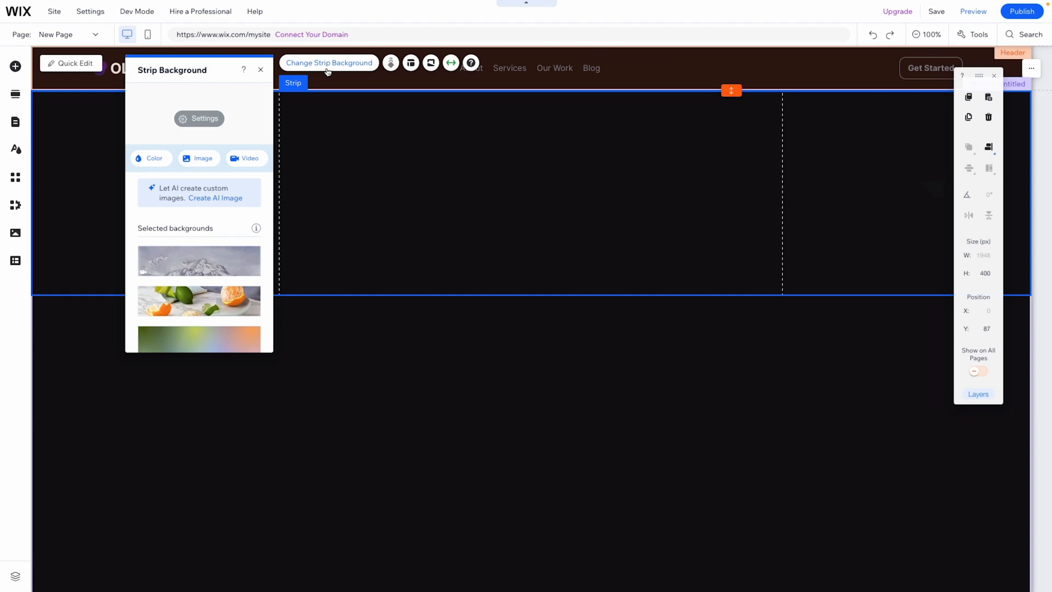
click(200, 159)
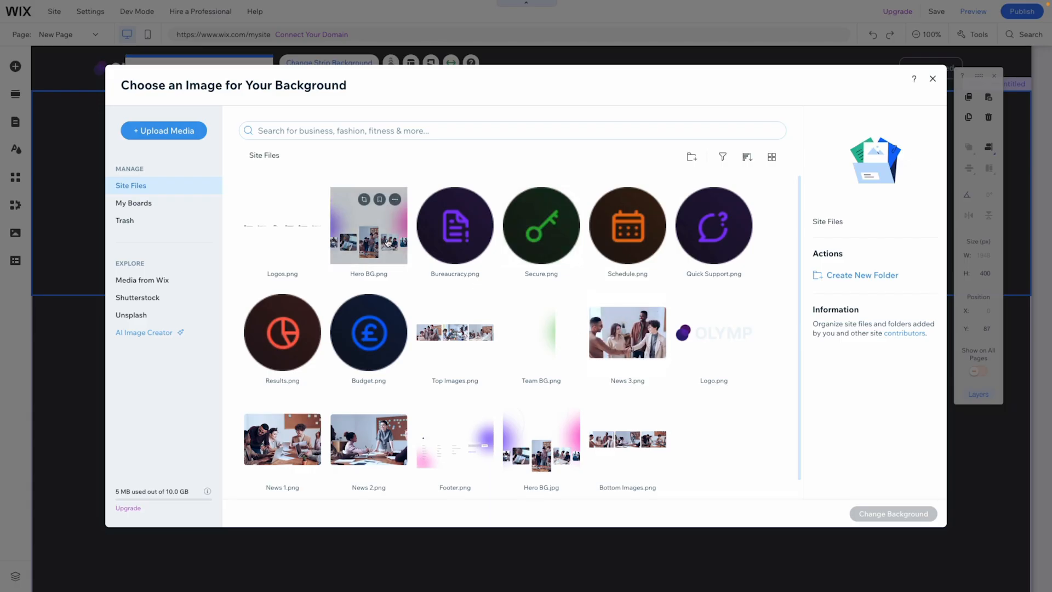
click(387, 242)
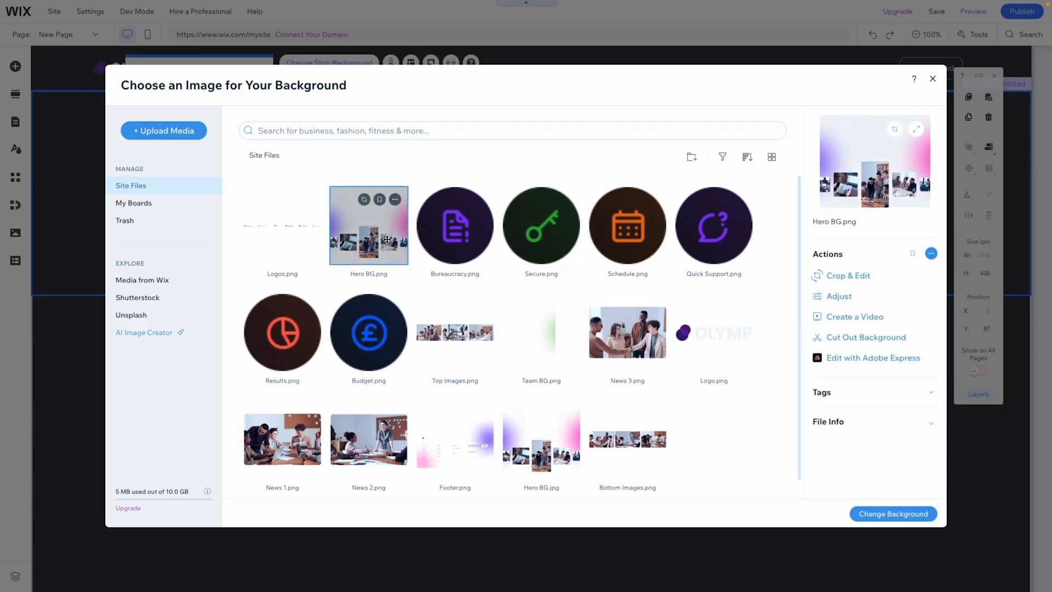
double_click(387, 239)
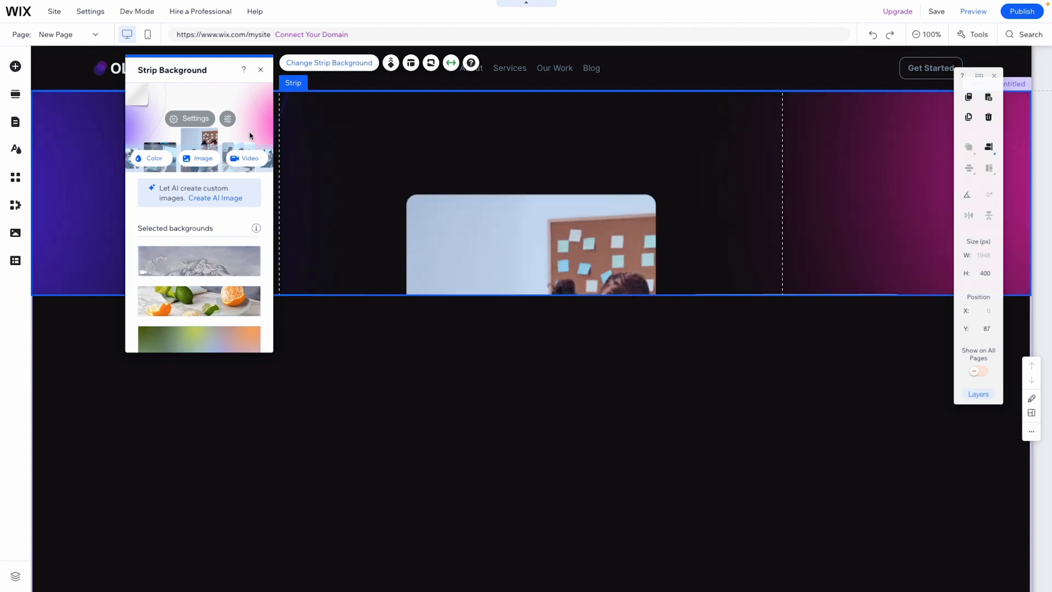
Check the resolution of Hero BG.png in the site files' file information.
click(16, 233)
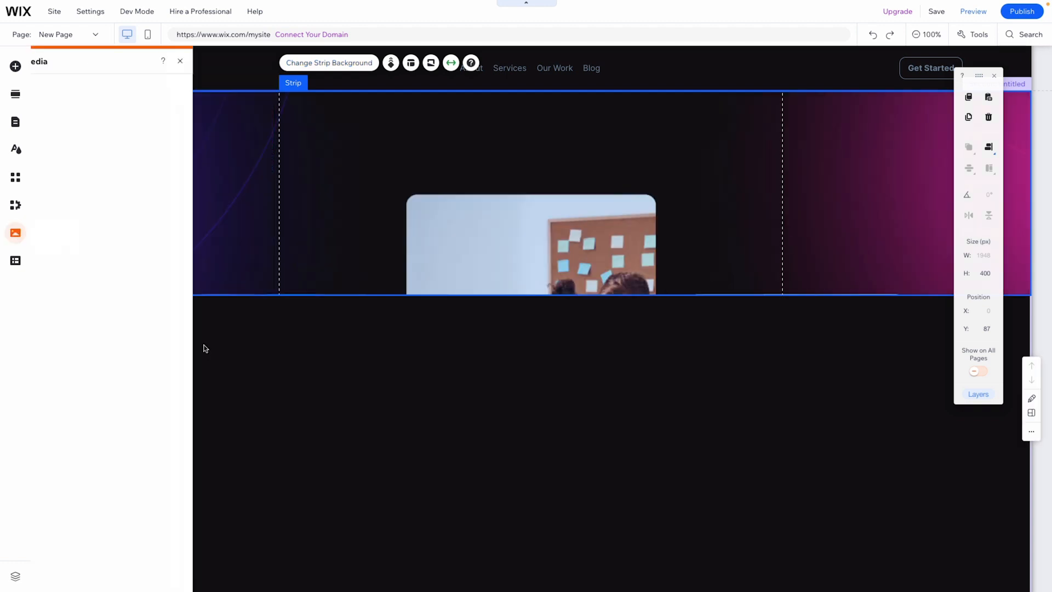
click(131, 363)
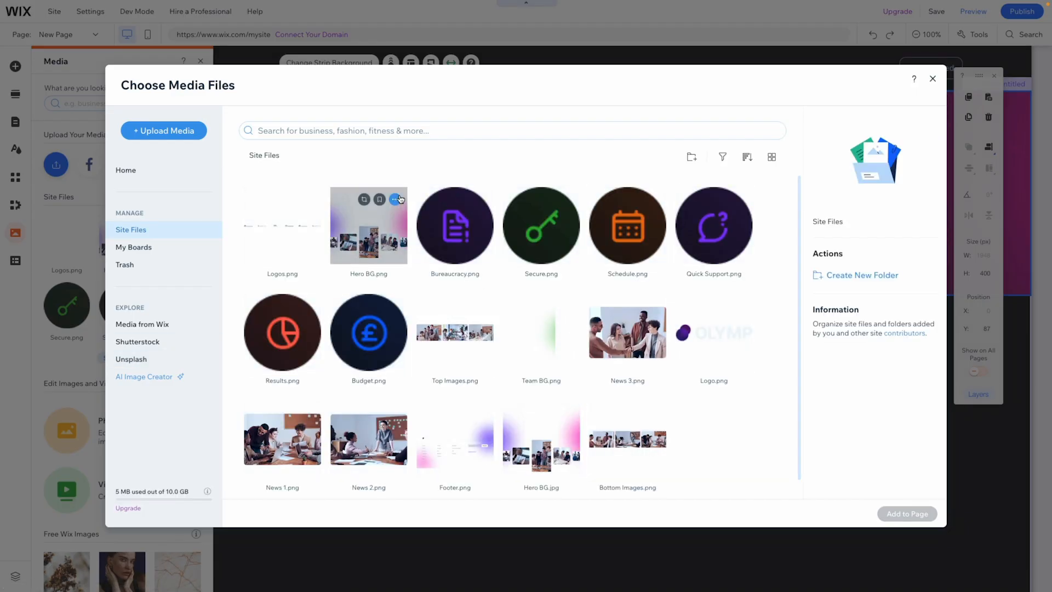
click(395, 199)
click(866, 407)
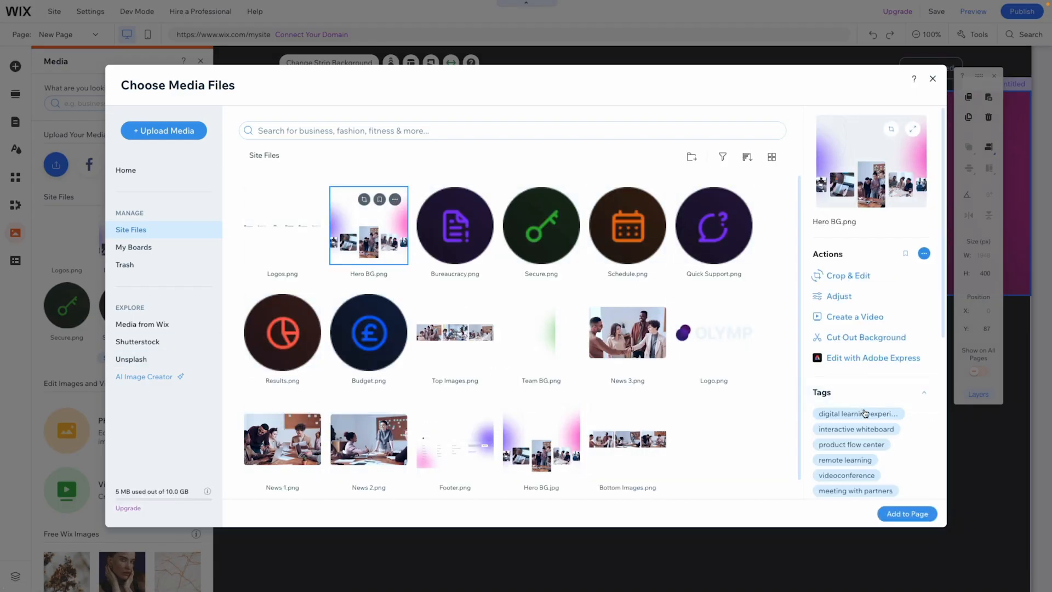
click(866, 411)
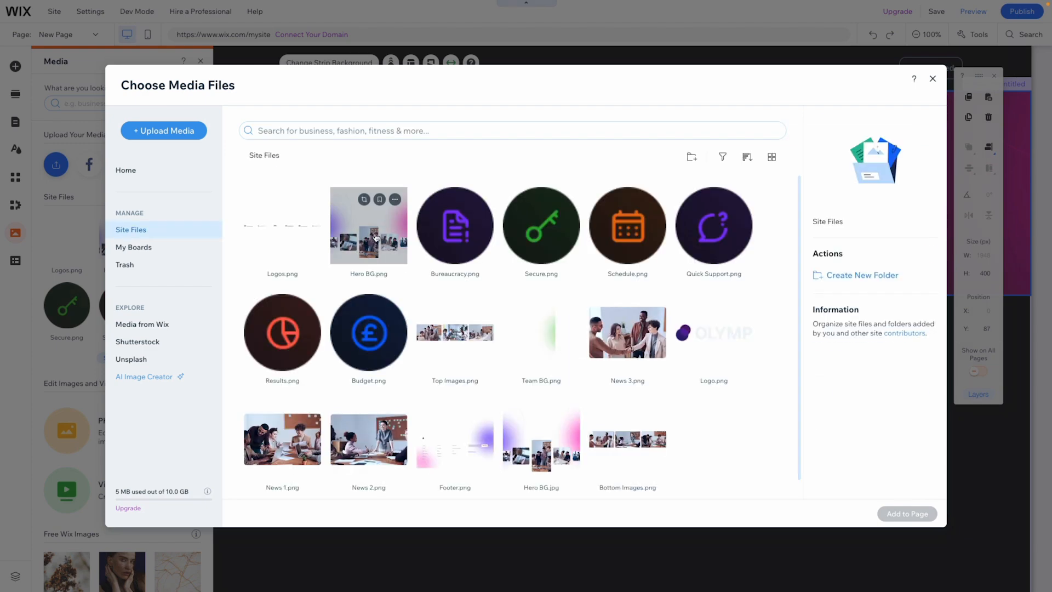
click(376, 237)
click(888, 420)
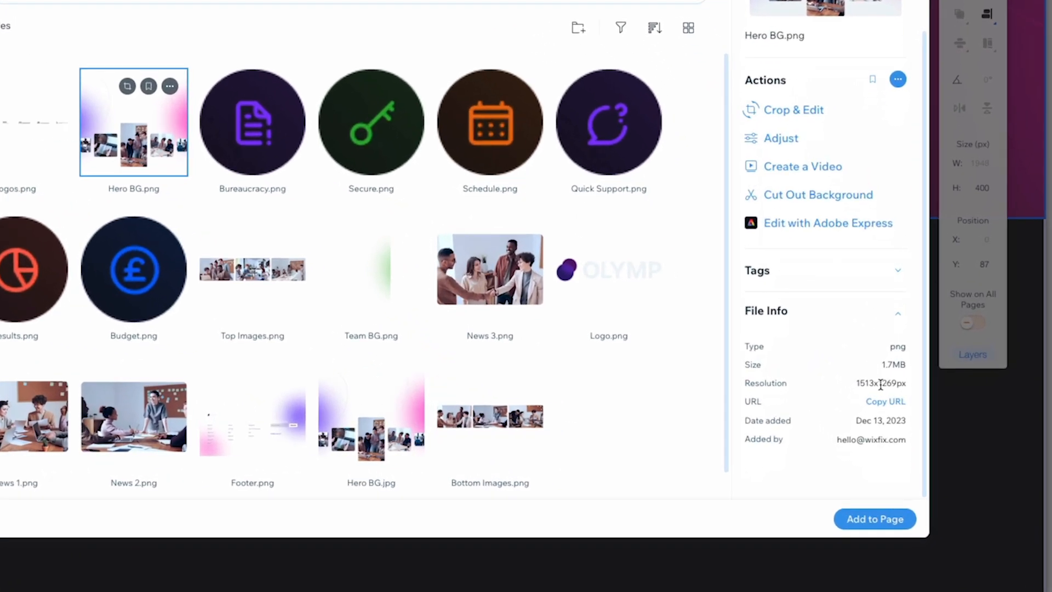
drag(880, 386, 900, 386)
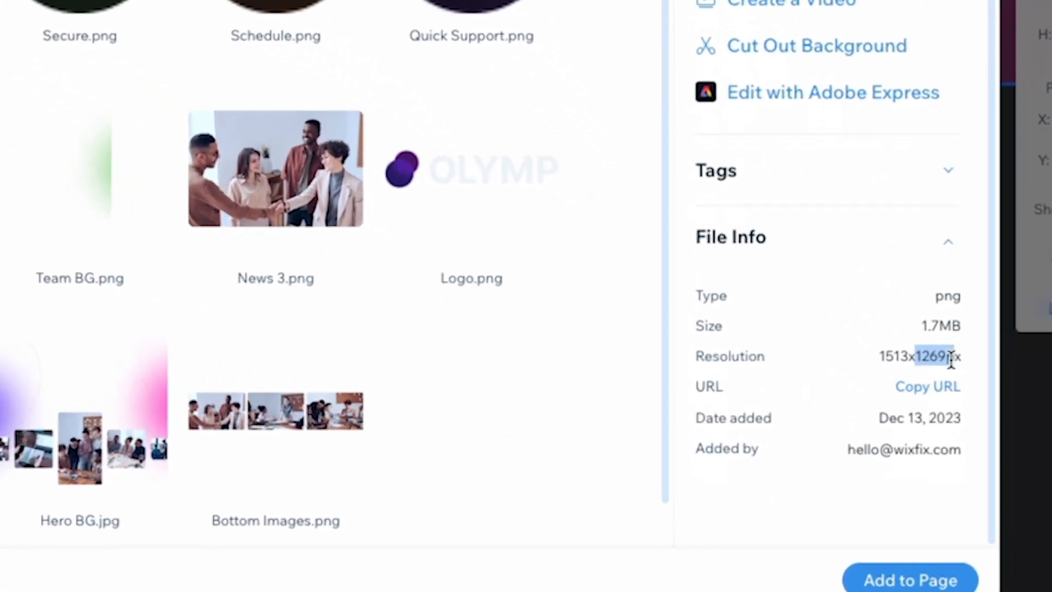
drag(951, 359, 959, 358)
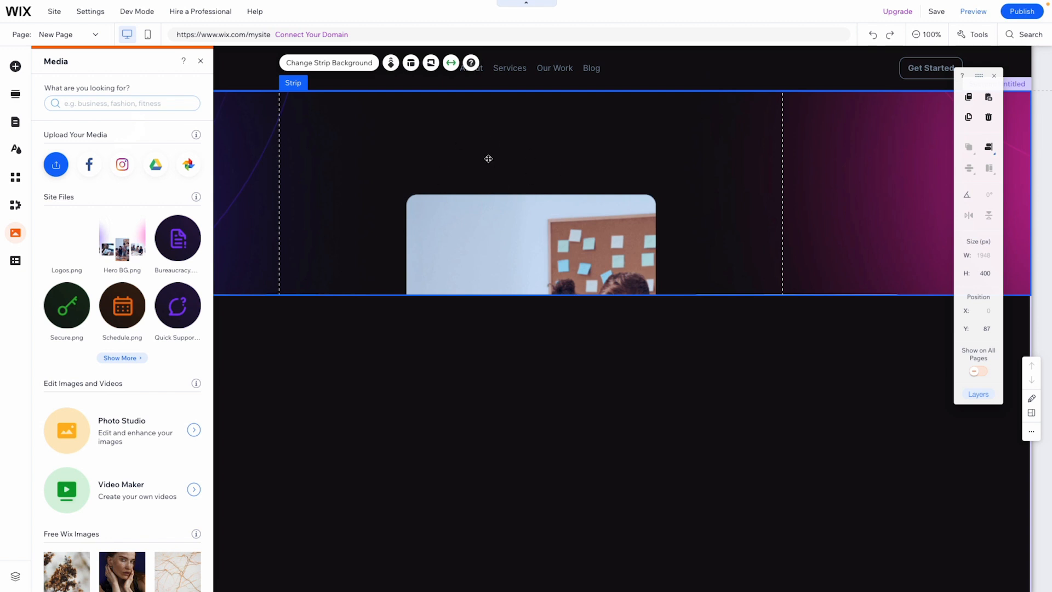
Set the strip's height to 1269 px and review how the background image fits.
click(486, 158)
click(993, 278)
text(12)
key(Return)
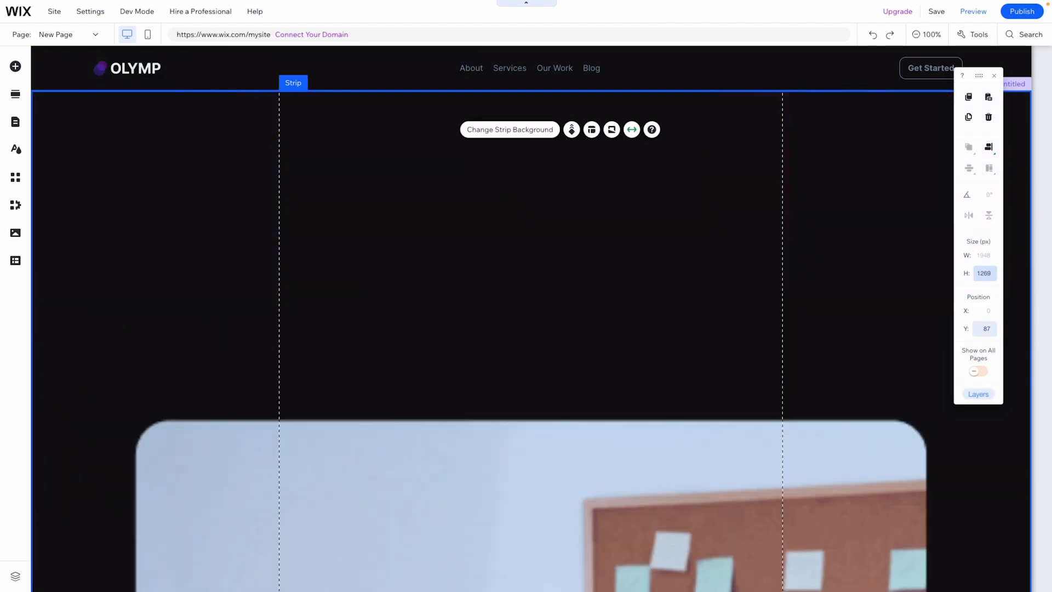
scroll(594, 383, down, 4)
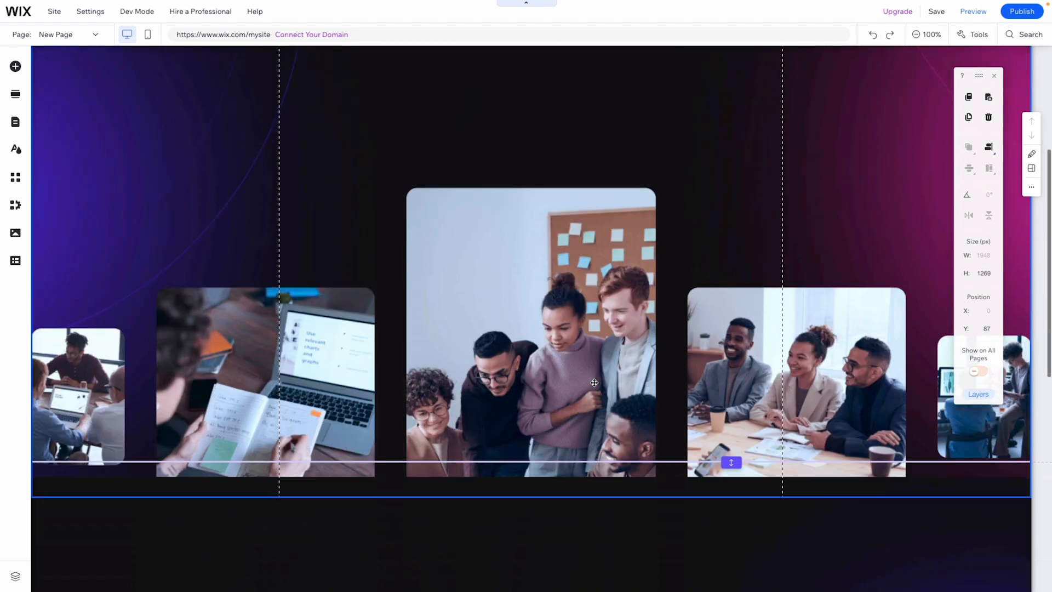
scroll(594, 383, up, 4)
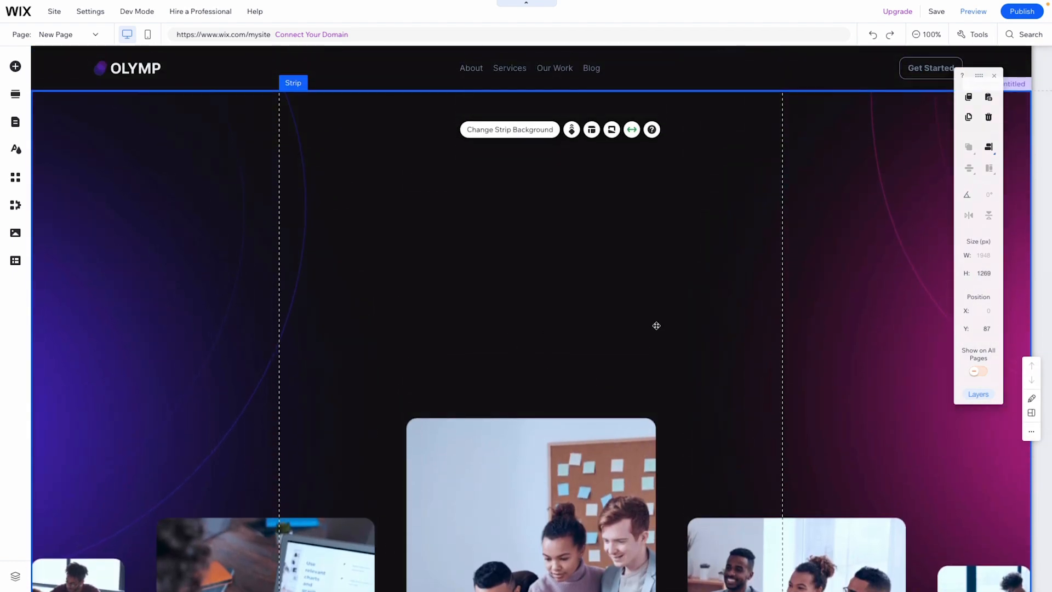
scroll(655, 324, down, 4)
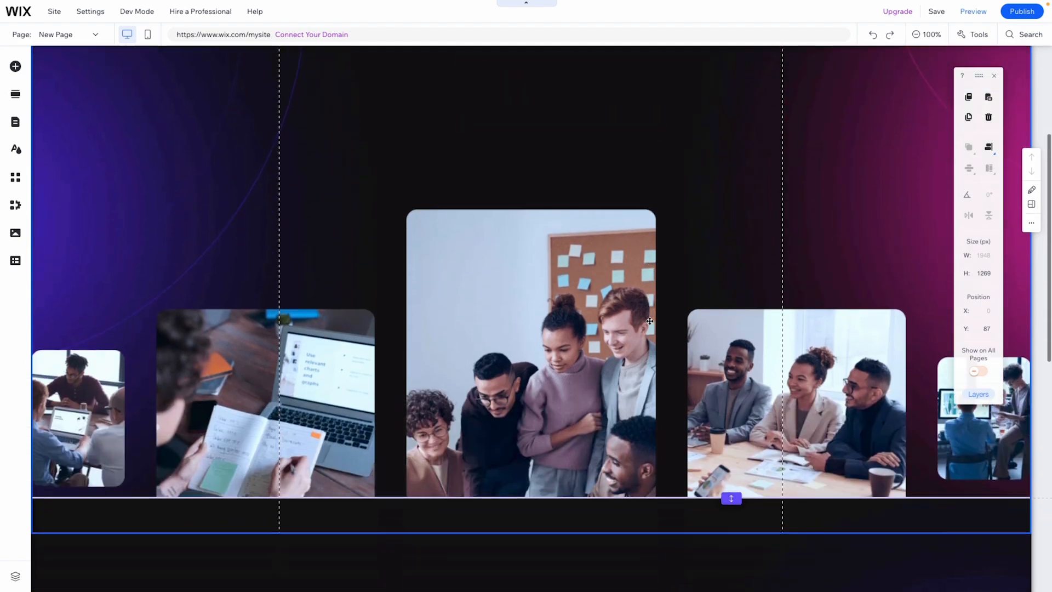
scroll(650, 321, up, 4)
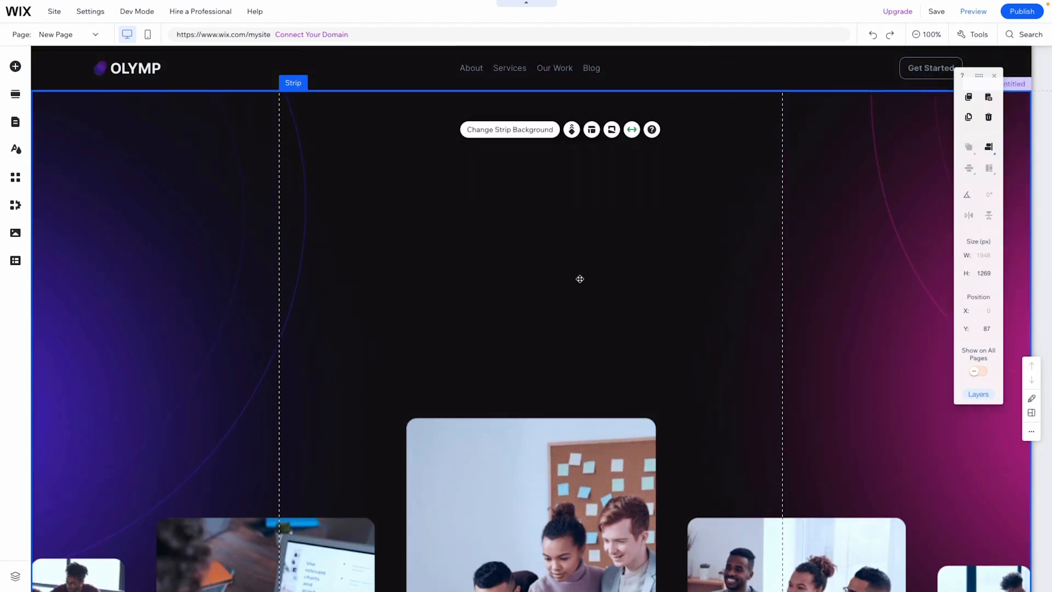
Move the strip up behind the header to the top of the page, at Y position 0.
mouse_move(571, 289)
mouse_down()
mouse_move(575, 244)
mouse_move(564, 296)
mouse_move(566, 243)
mouse_up()
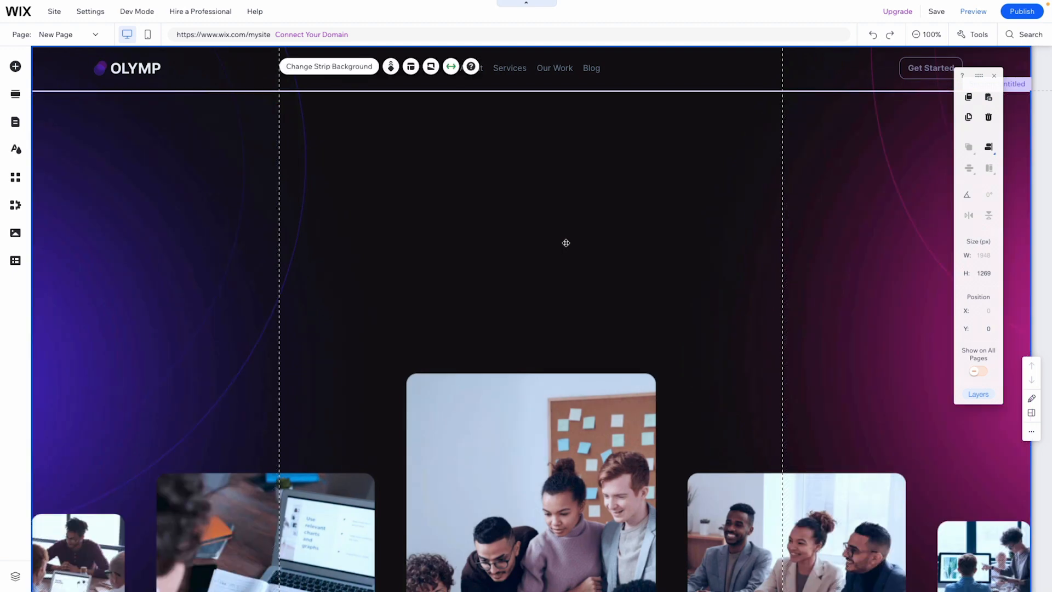
scroll(794, 221, down, 4)
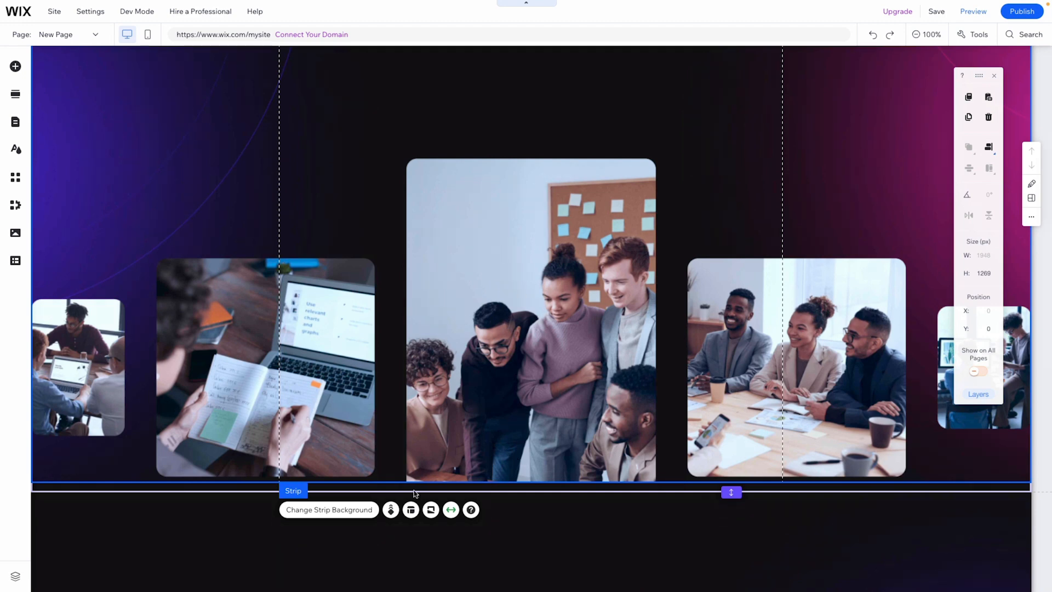
drag(685, 478, 685, 581)
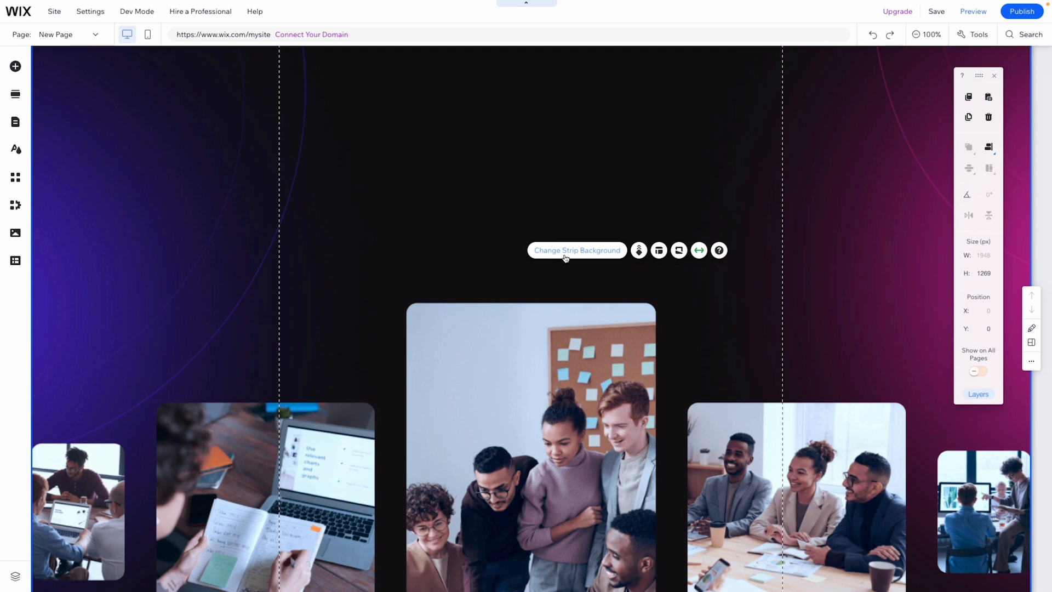
Position the strip's background image at bottom centre in its image settings.
click(566, 256)
click(191, 121)
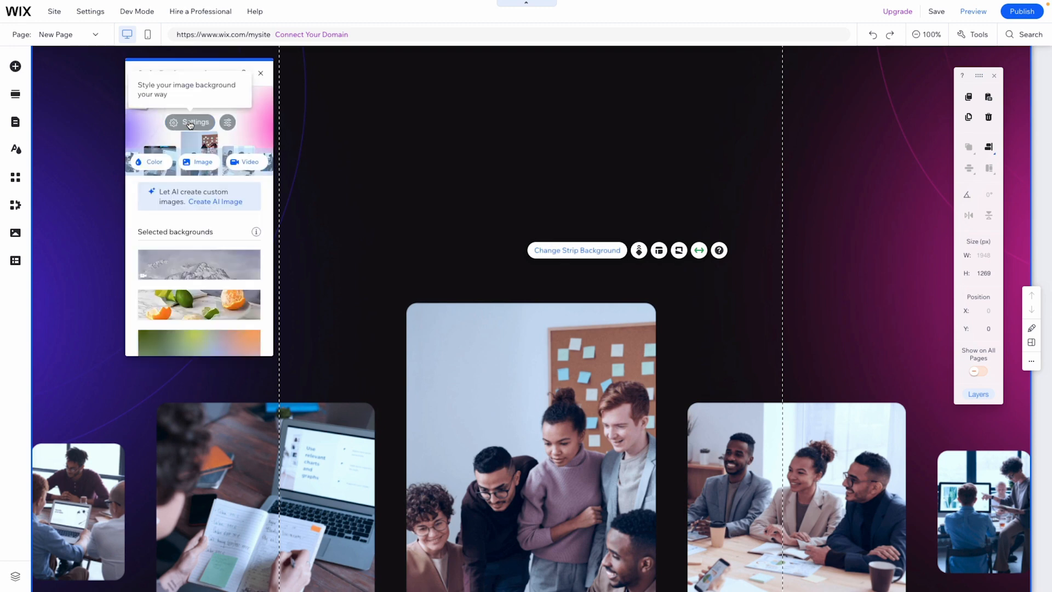
scroll(176, 253, down, 1)
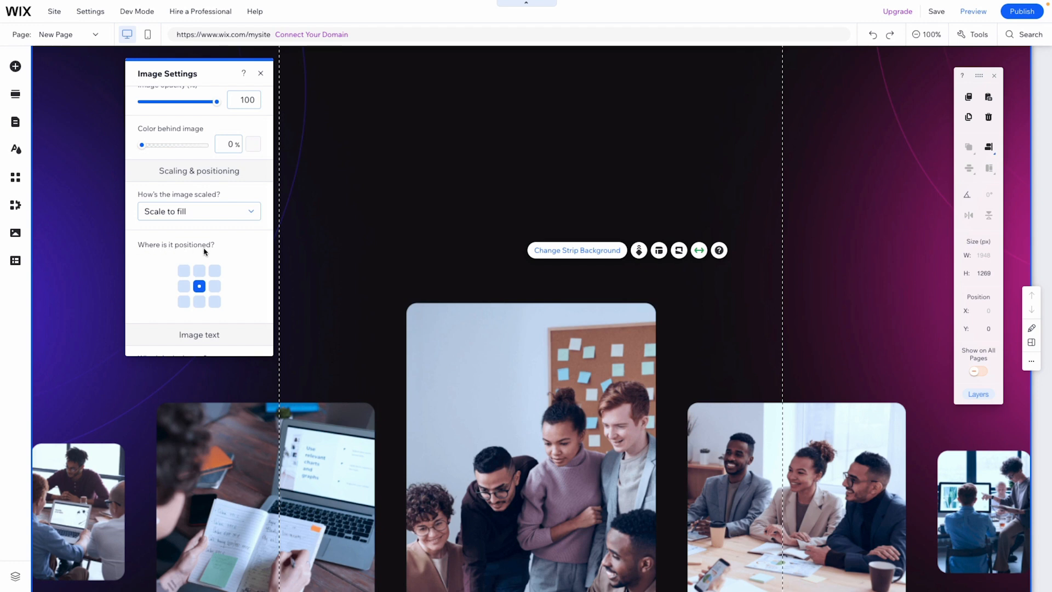
click(200, 302)
scroll(438, 373, down, 3)
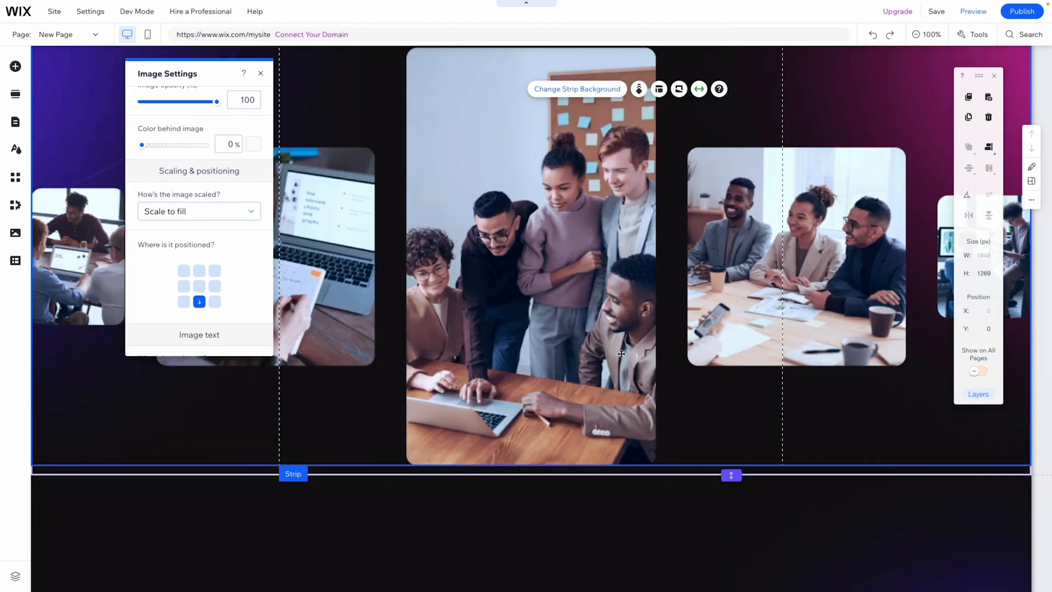
scroll(661, 347, up, 4)
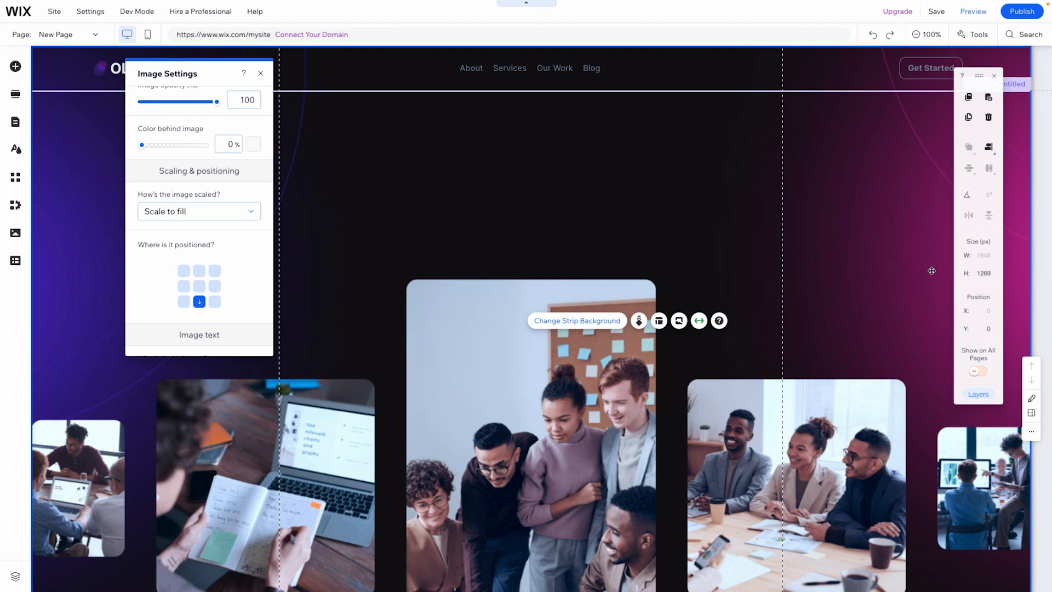
Set the strip's height to 1500 px and close the image settings.
click(991, 273)
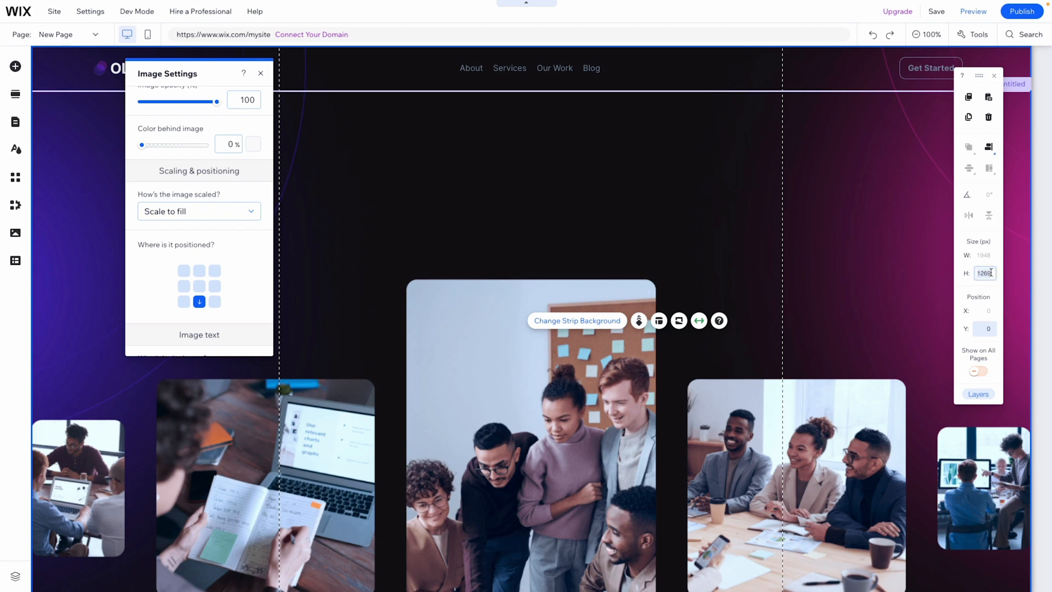
text(1500)
key(Return)
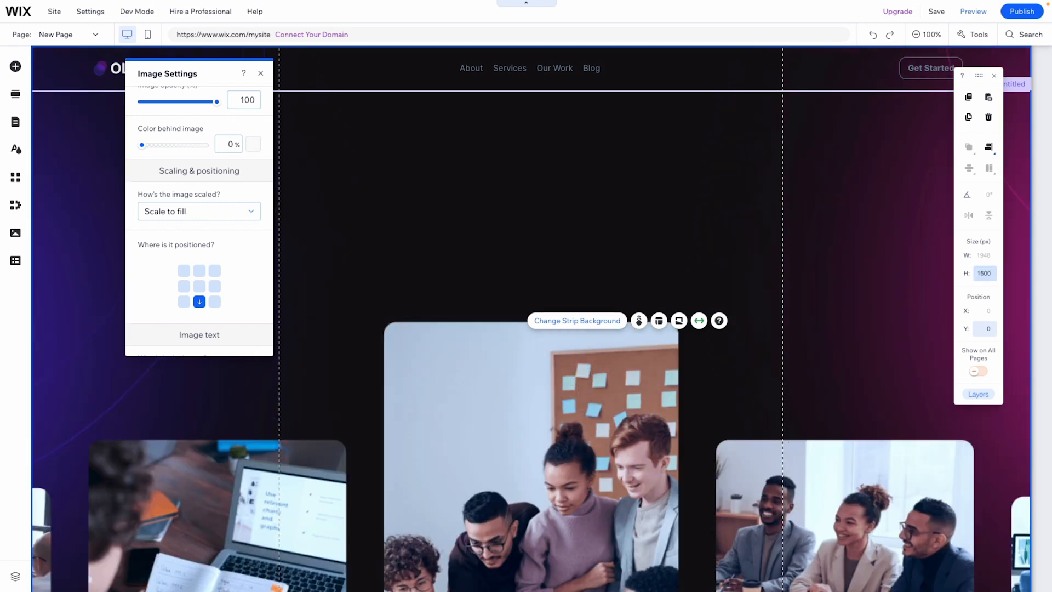
click(992, 275)
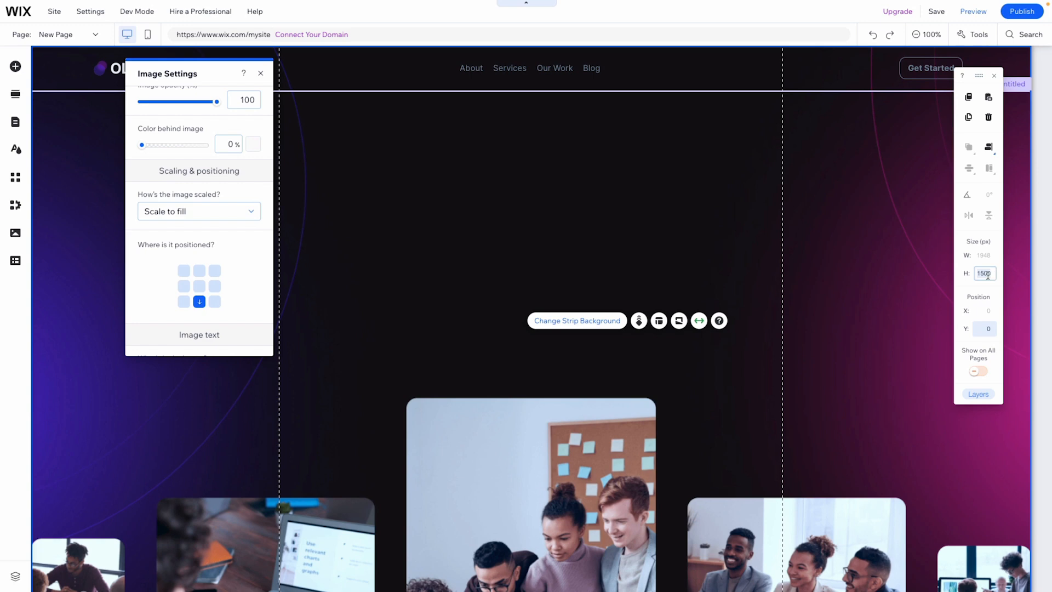
click(561, 190)
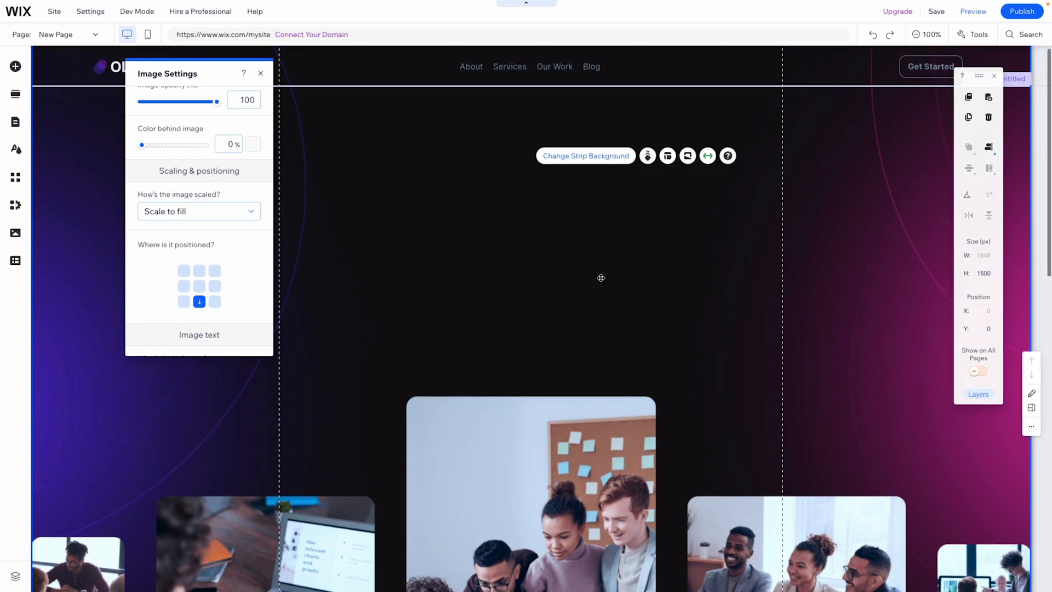
scroll(601, 278, down, 6)
click(581, 444)
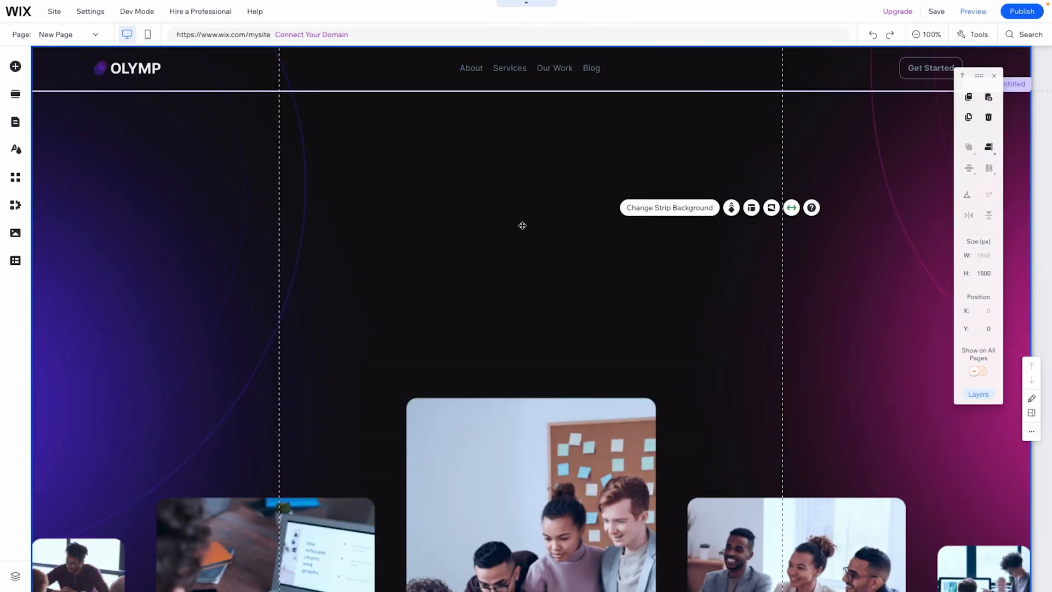
Add a Heading 1 text element to the strip and align it with the left gridline at X 0, Y 249.
click(14, 67)
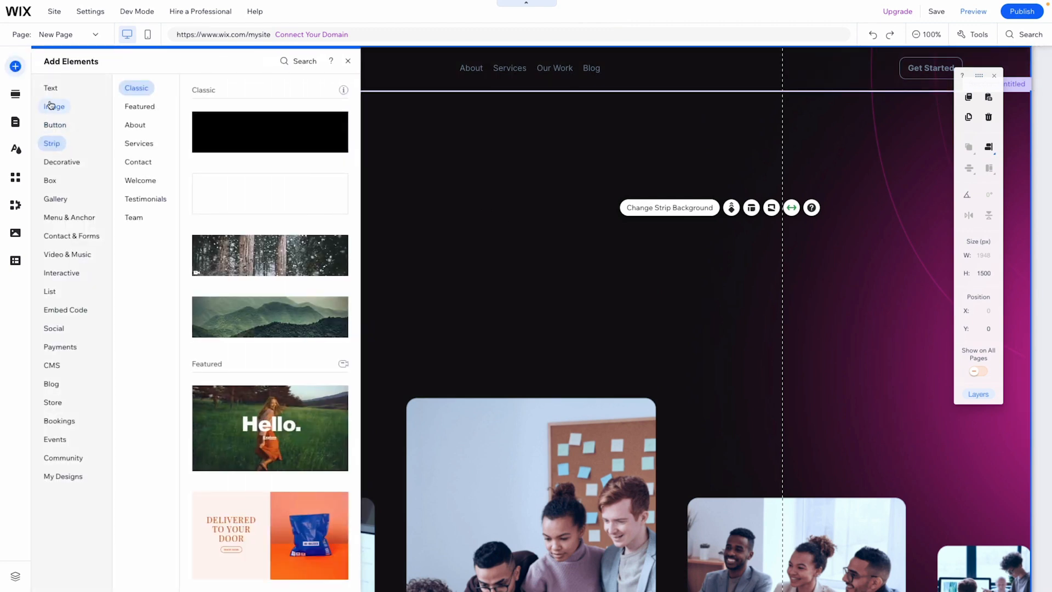
click(49, 88)
drag(251, 134, 493, 230)
scroll(533, 206, down, 1)
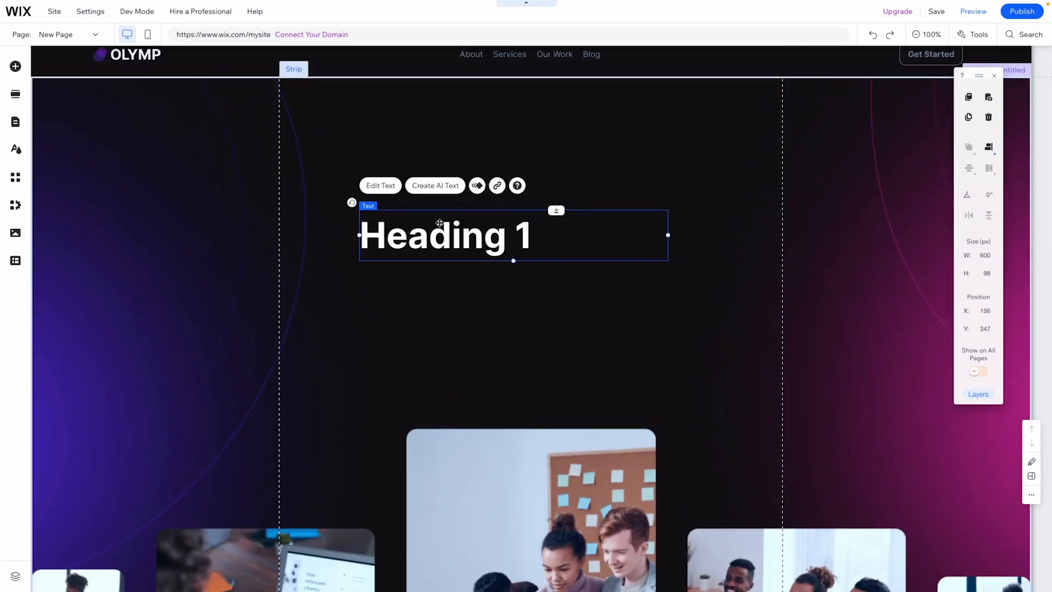
drag(480, 235, 401, 185)
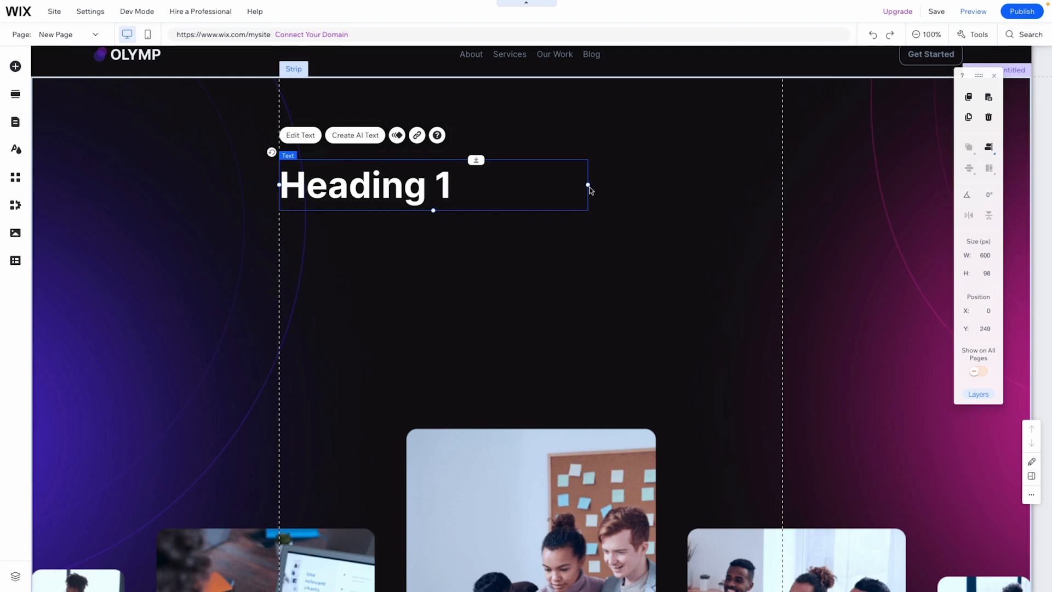
key(shift+Right)
key(shift+Right)
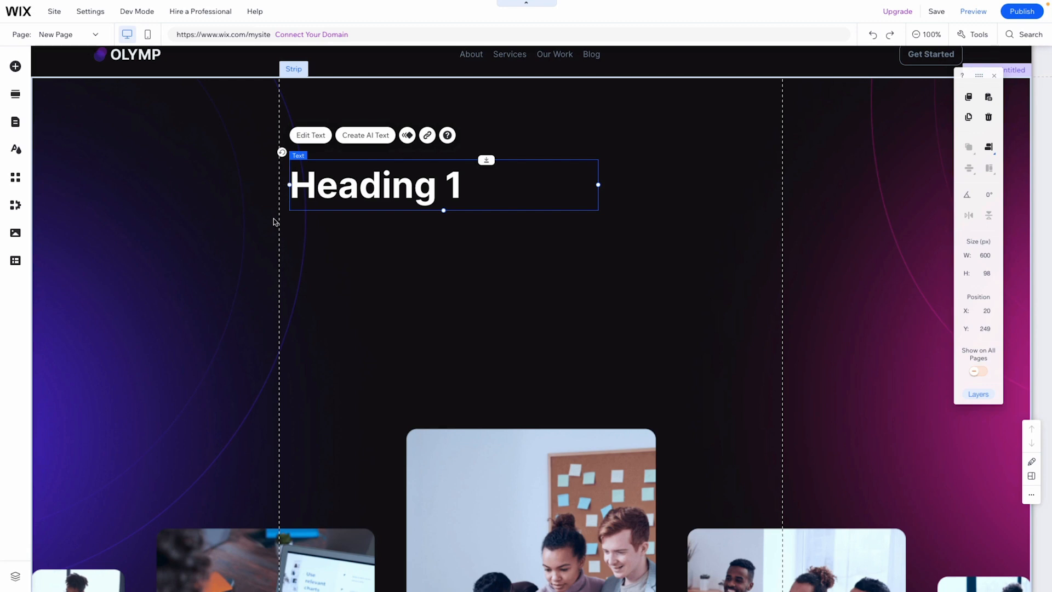
key(shift+Left)
key(shift+Left)
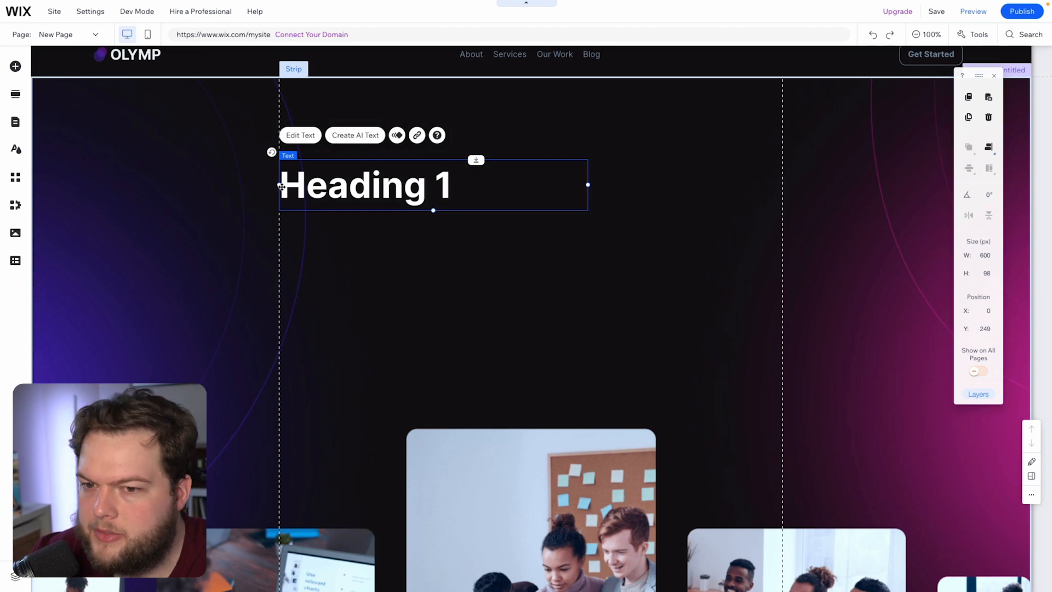
Reposition the heading 20 px inside the left gridline, at X 20, Y 244.
mouse_move(281, 187)
mouse_down()
mouse_move(55, 170)
mouse_move(335, 171)
mouse_move(332, 182)
mouse_move(307, 183)
mouse_up()
key(shift+Right)
key(shift+Right)
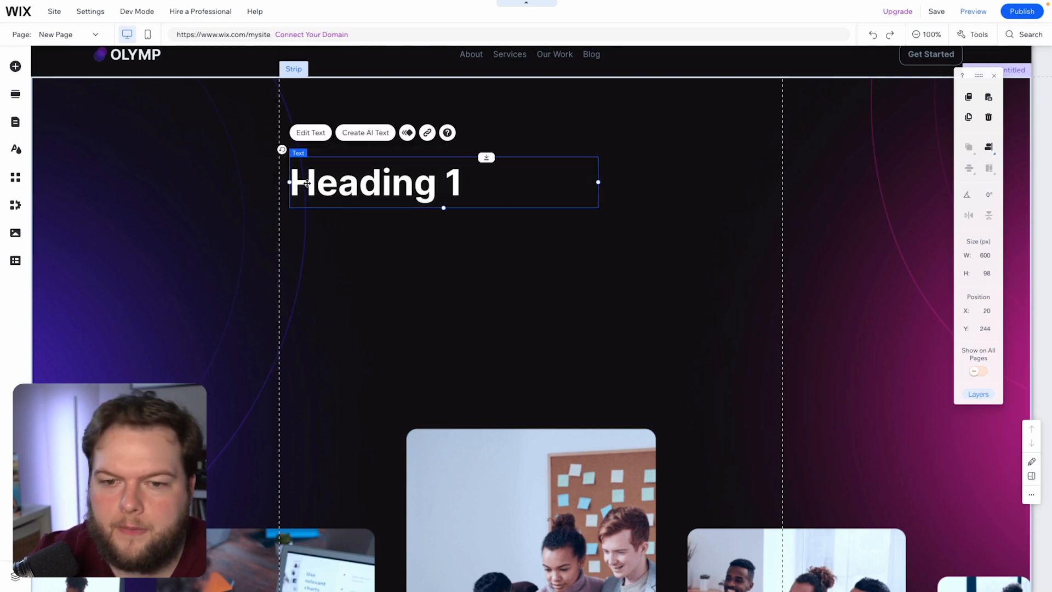
Widen the heading's text box to 940 px, keeping a 20 px margin from the right gridline.
drag(599, 183, 786, 184)
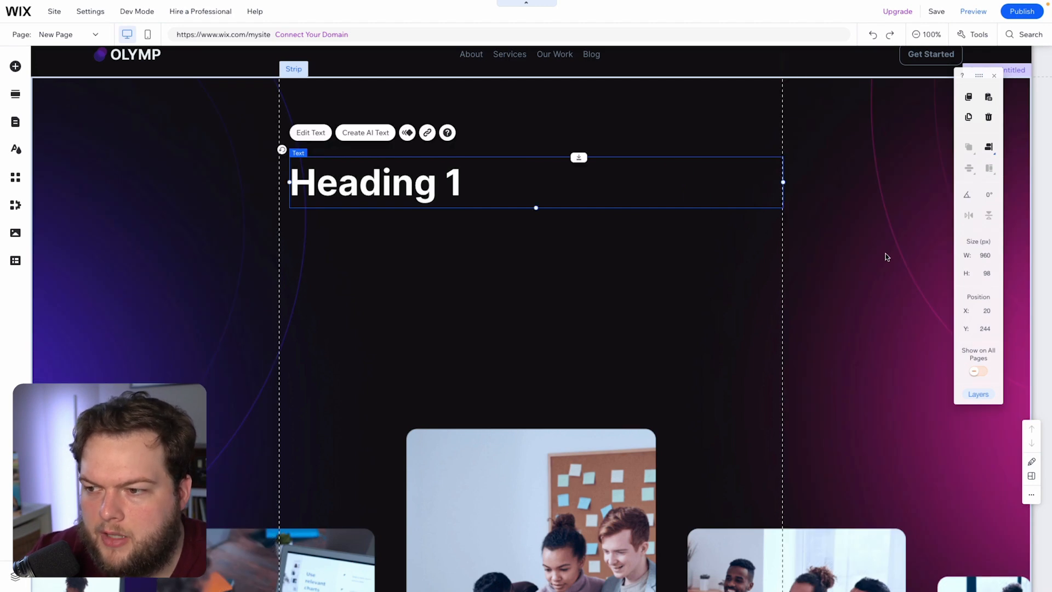
click(991, 260)
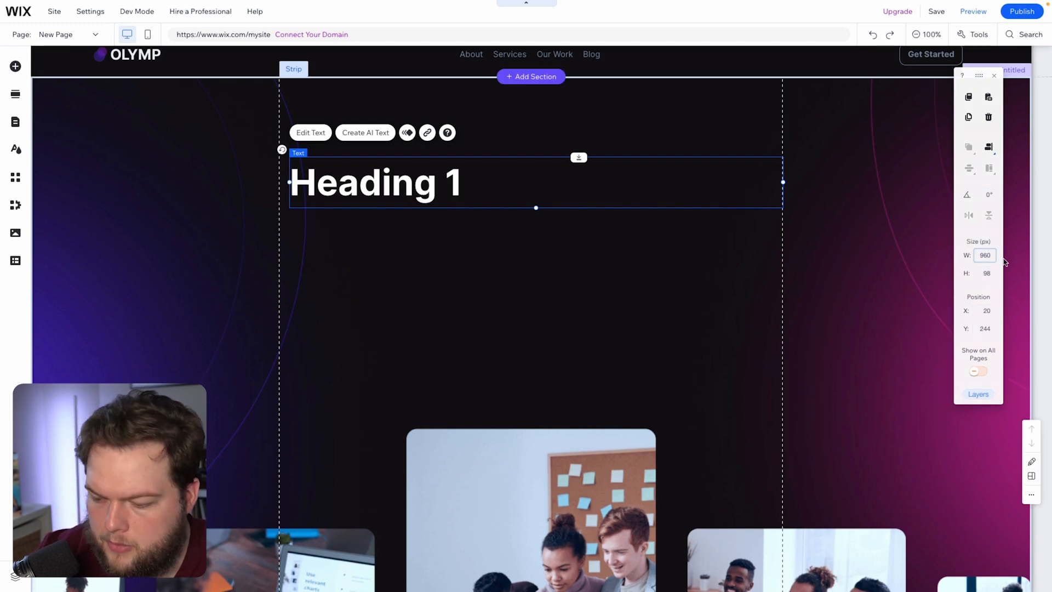
text(-20)
key(Return)
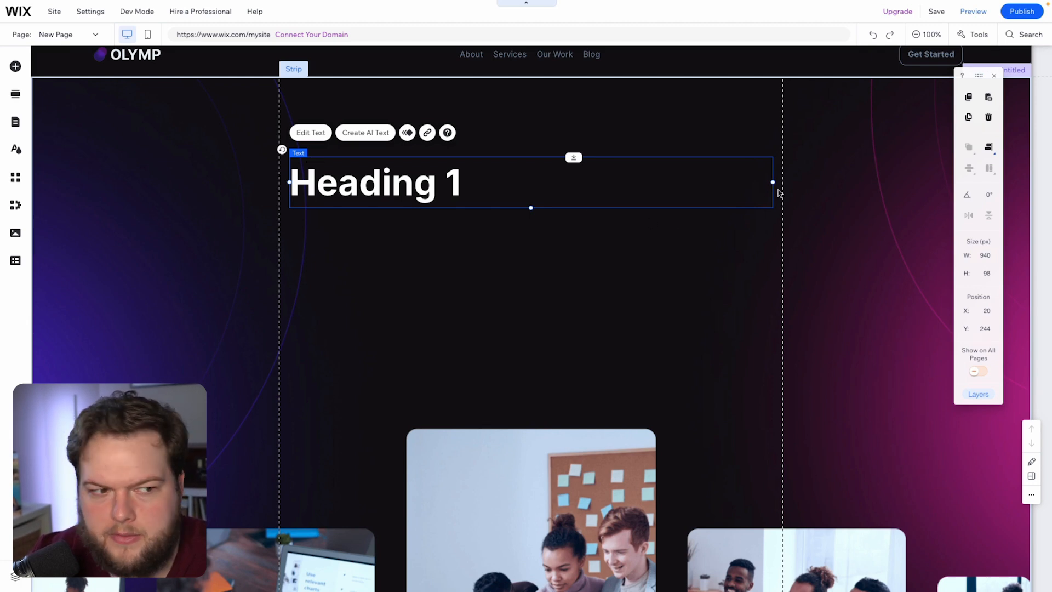
Replace the heading text with "We grow brand with digital & creative precision" and centre-align it.
double_click(444, 177)
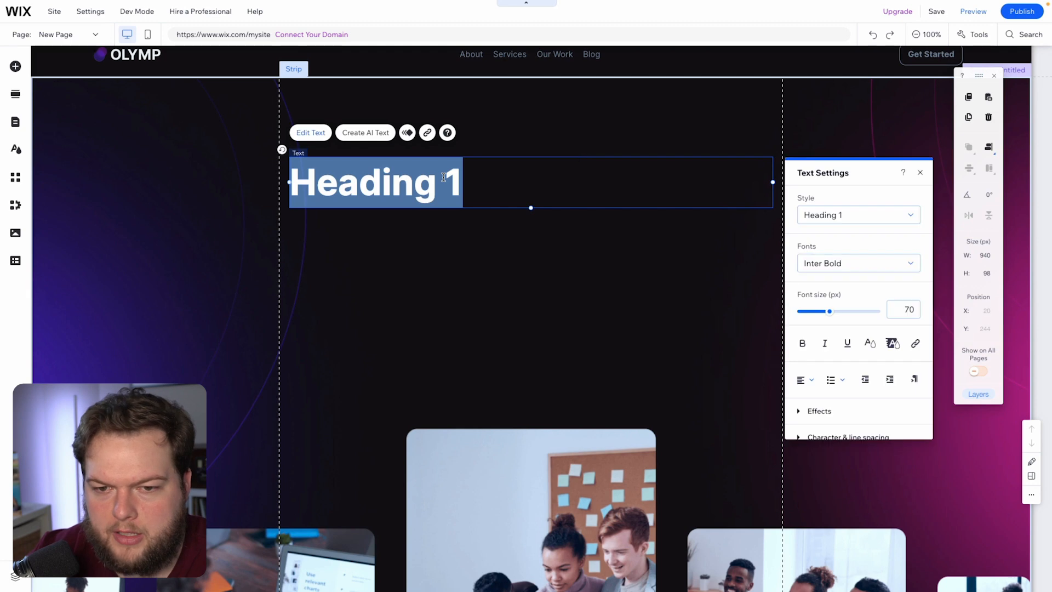
text(We)
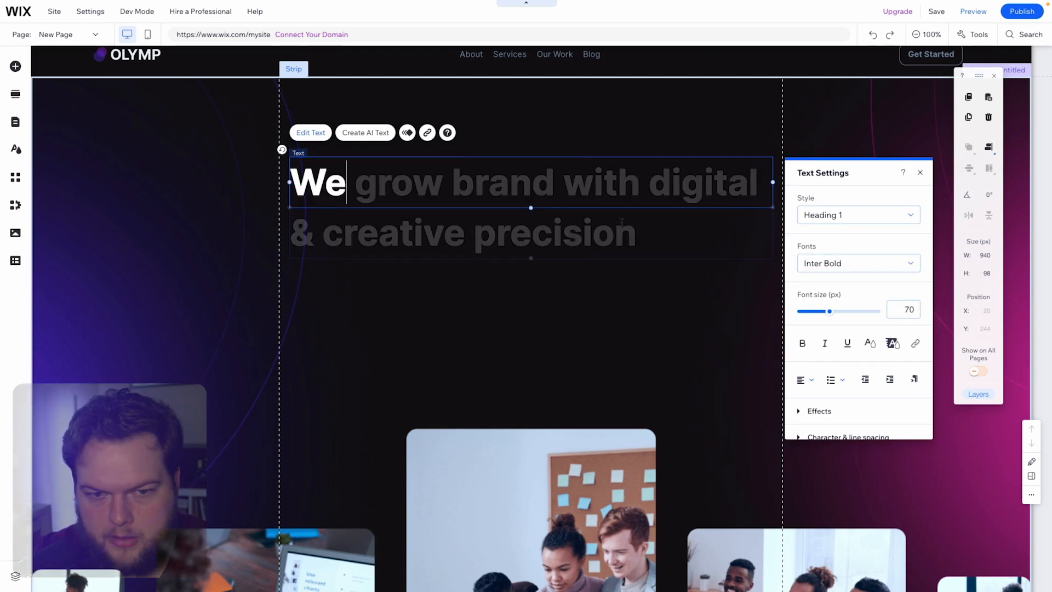
key(ctrl+a)
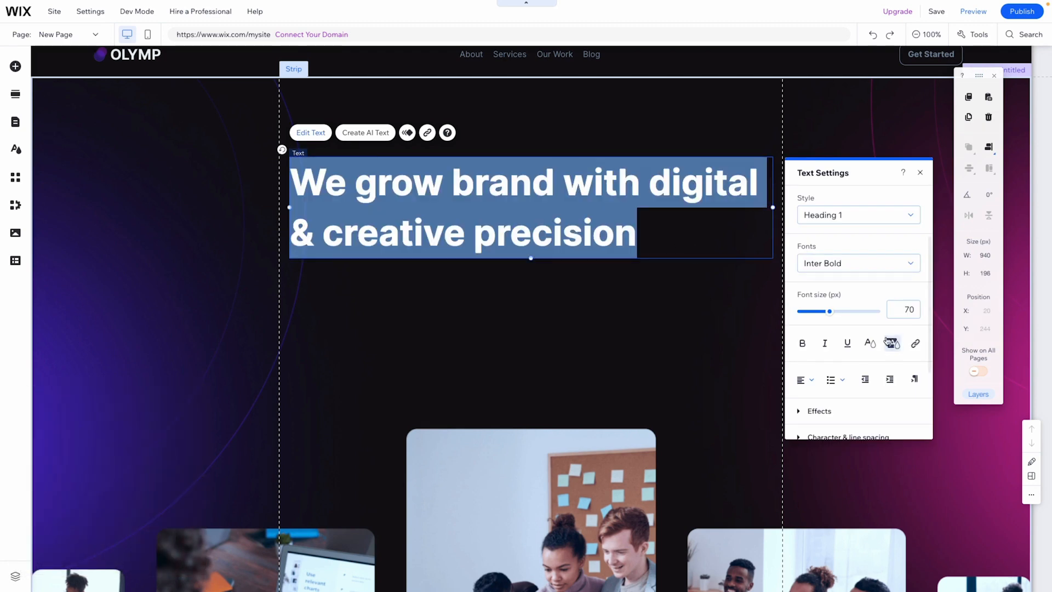
click(805, 380)
click(810, 395)
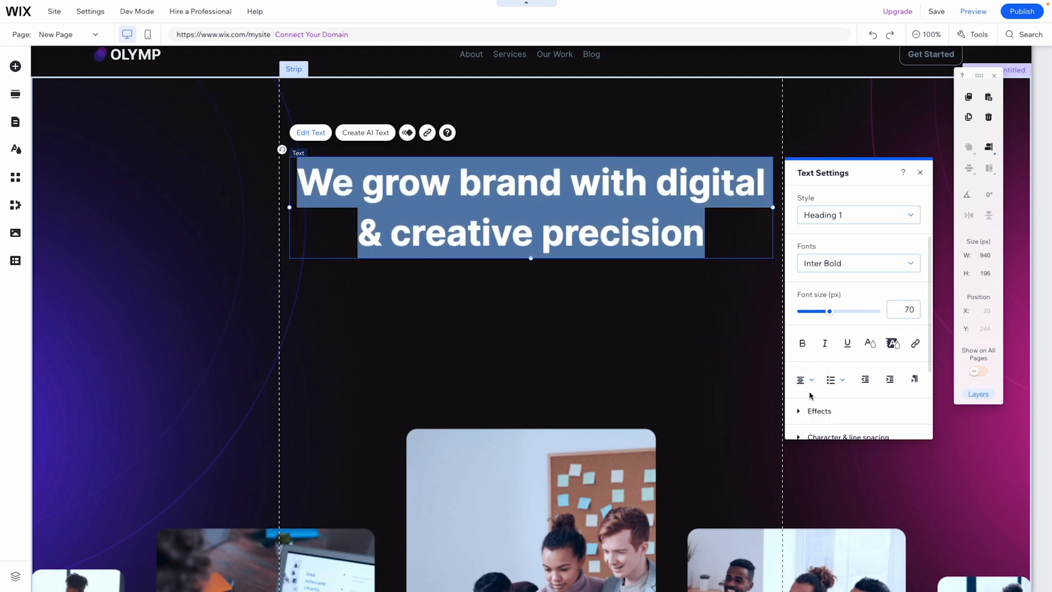
Reduce the heading's custom line spacing to bring its two lines closer together, and finish editing the text.
scroll(817, 373, down, 2)
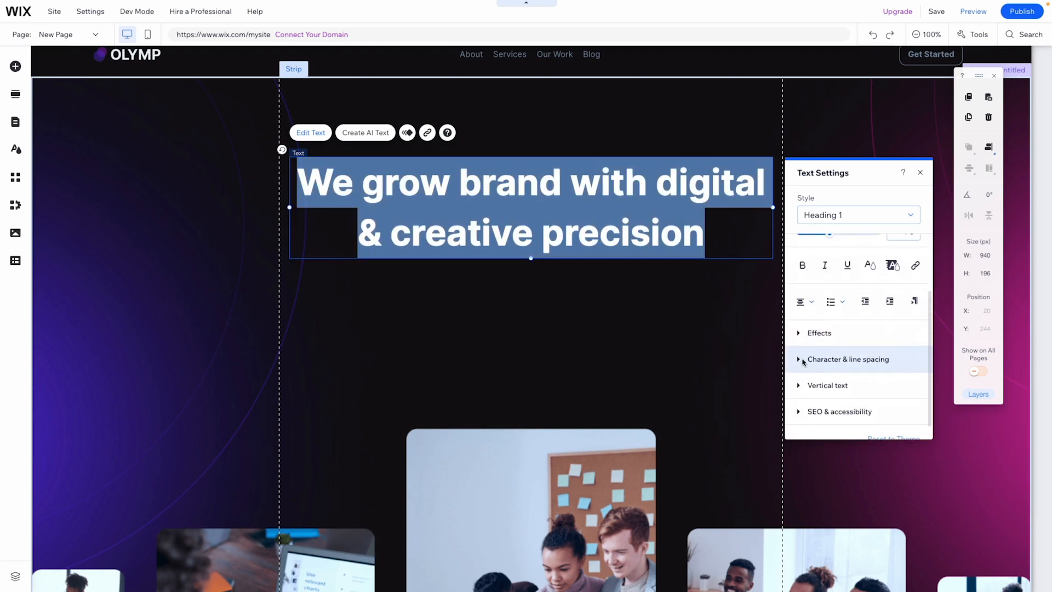
click(803, 360)
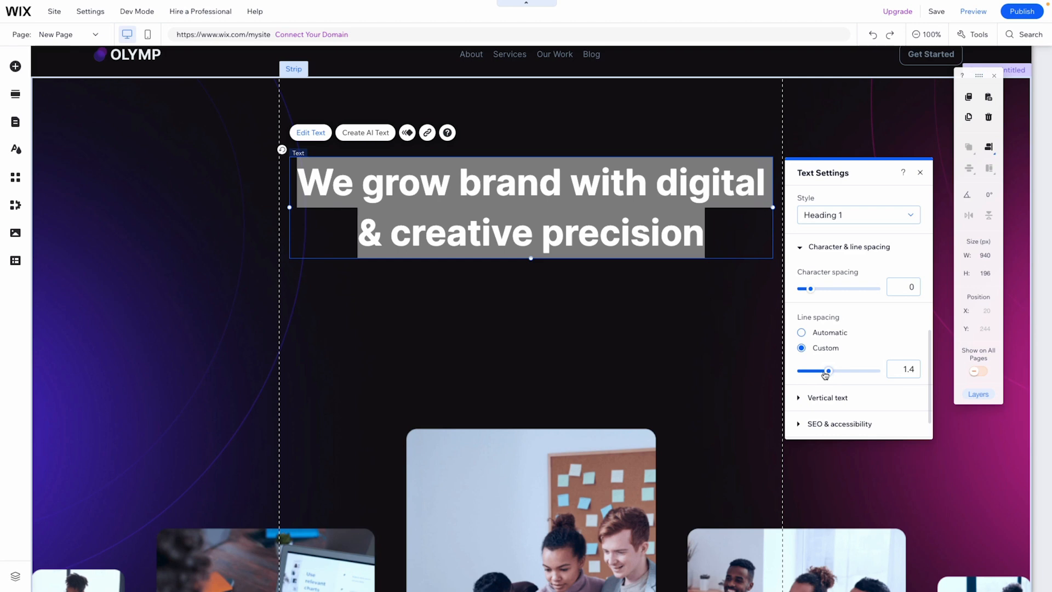
drag(828, 373, 818, 373)
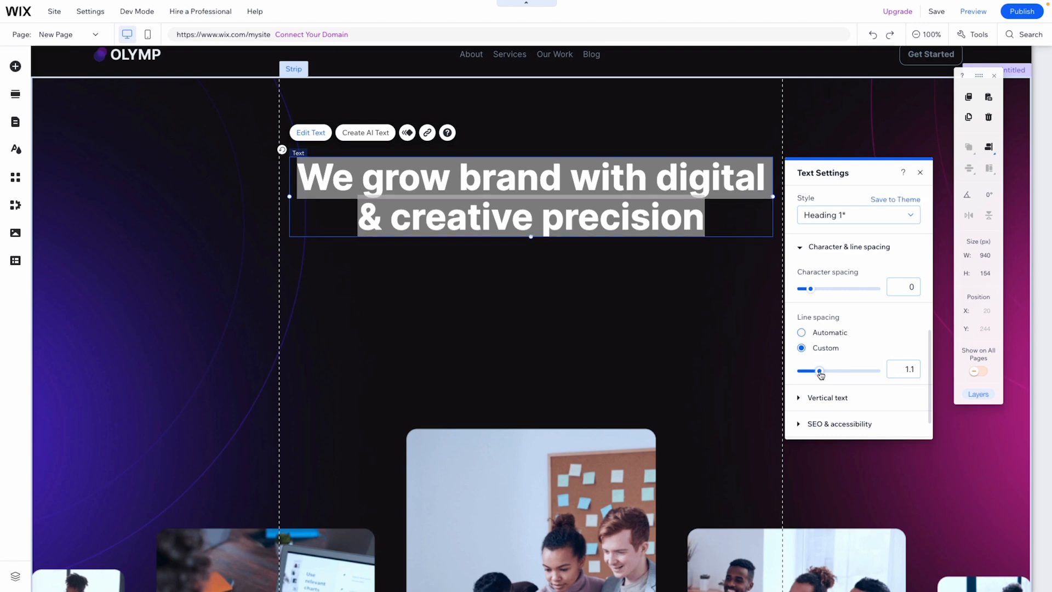
click(678, 313)
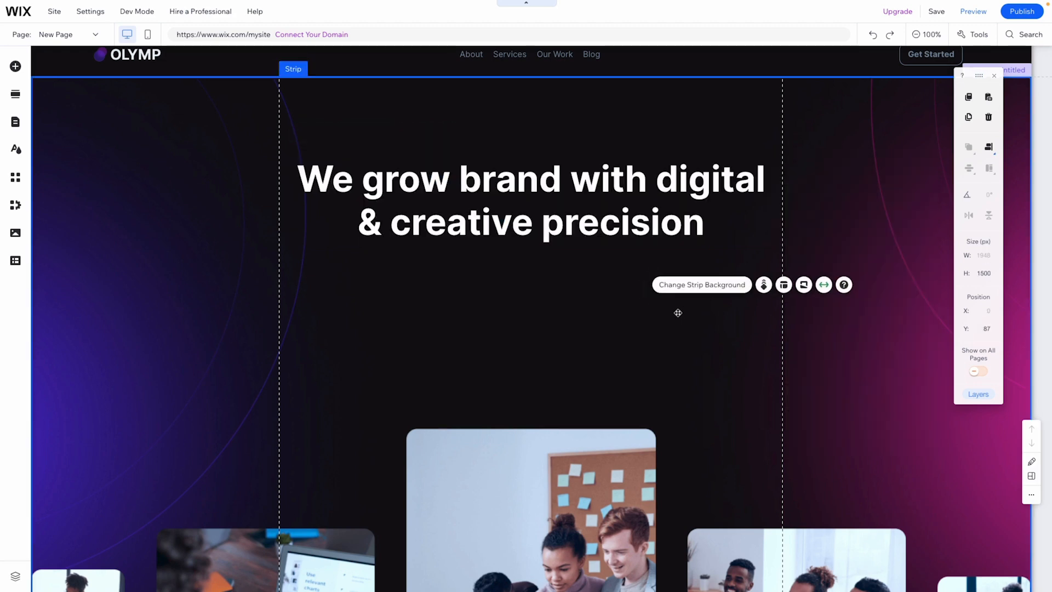
Add a paragraph text element about 605 px wide, centred below the heading at X 187, Y 437.
click(12, 68)
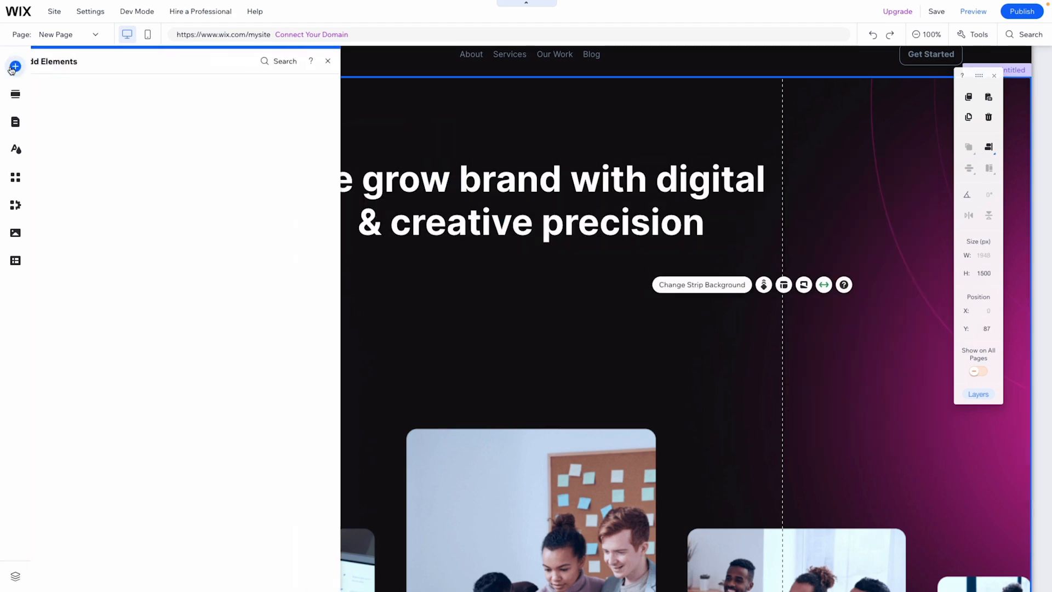
drag(219, 290, 526, 281)
drag(605, 289, 752, 286)
drag(534, 273, 466, 265)
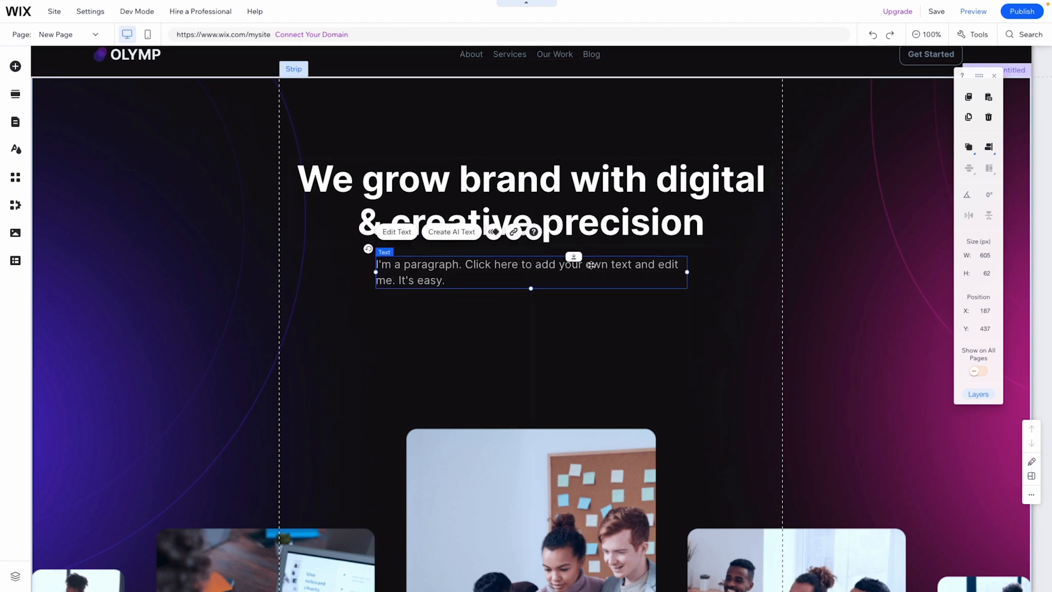
Replace the paragraph with placeholder text starting "Sit in nisl, et morbi. Faucibus eleifend praesent amet" and centre-align it.
double_click(444, 269)
text(Sit in nisl, et morbi. Faucibus eleifend praesent amet in aenean amet amet. Tellus sem est lobortis id. Tellus ut ornare nulla gravida rhoncus massa maecenas.)
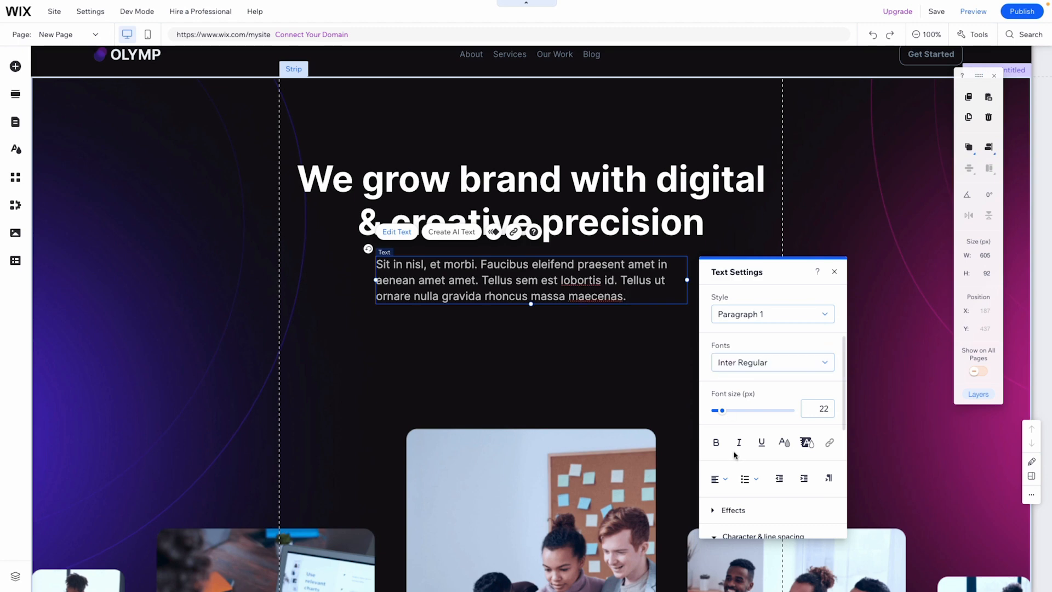
click(719, 478)
click(727, 500)
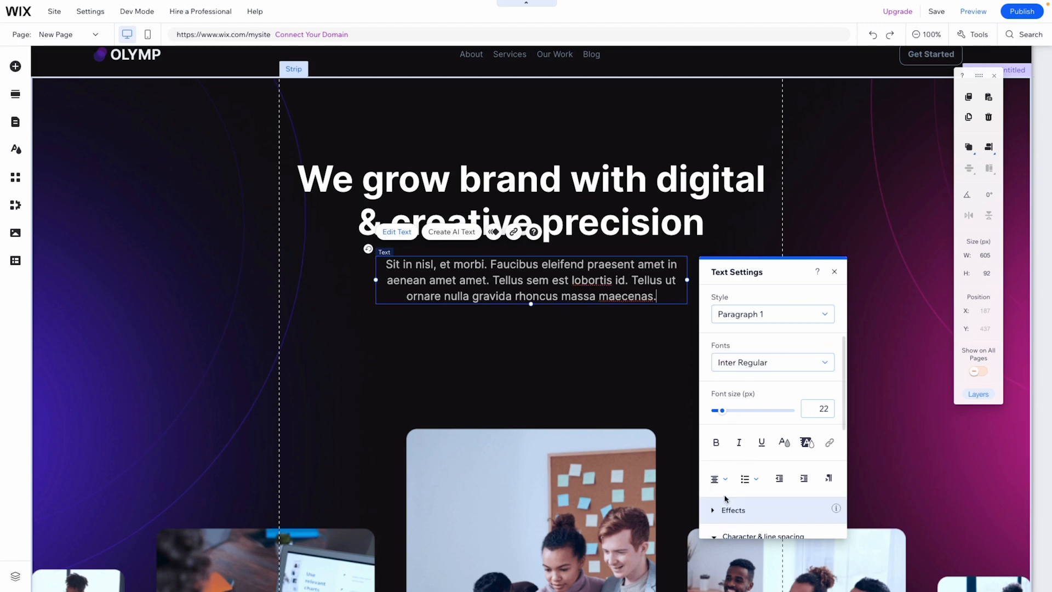
Widen the paragraph to about 868 px so it fits on two lines, and recentre it at X 55.
click(642, 350)
click(681, 278)
drag(687, 280, 778, 278)
drag(377, 280, 331, 274)
drag(460, 280, 437, 280)
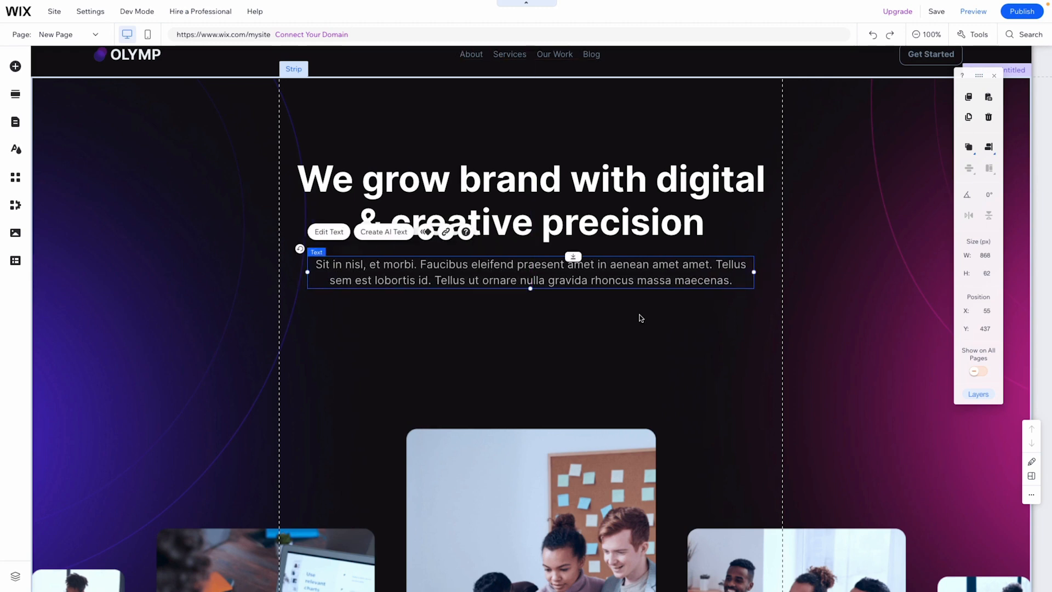
Add a button below the paragraph at about X 409, Y 543 and set its text to "Contact Us".
click(15, 66)
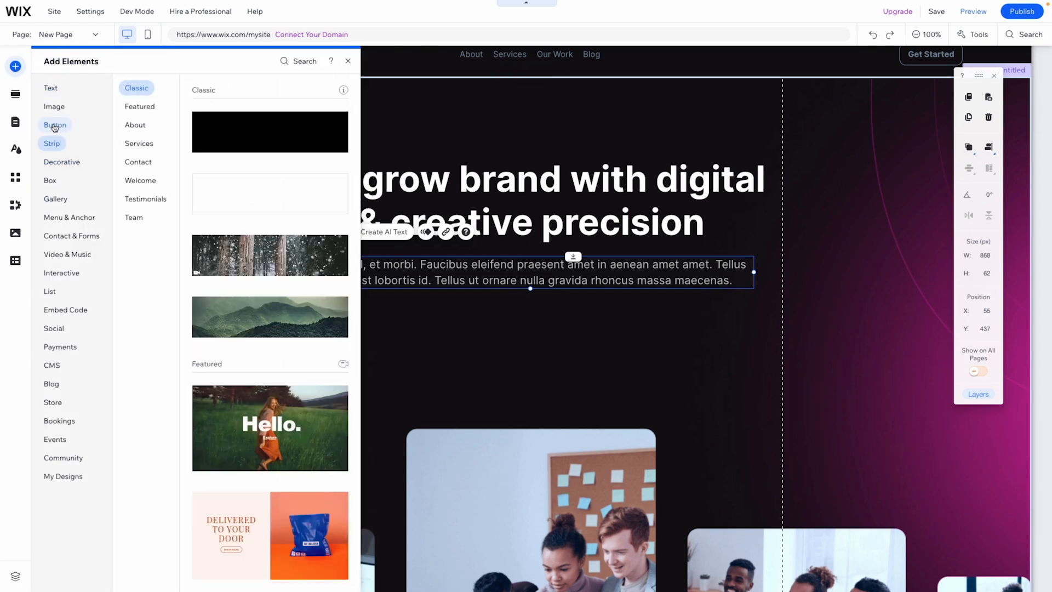
mouse_move(54, 127)
drag(250, 121, 512, 324)
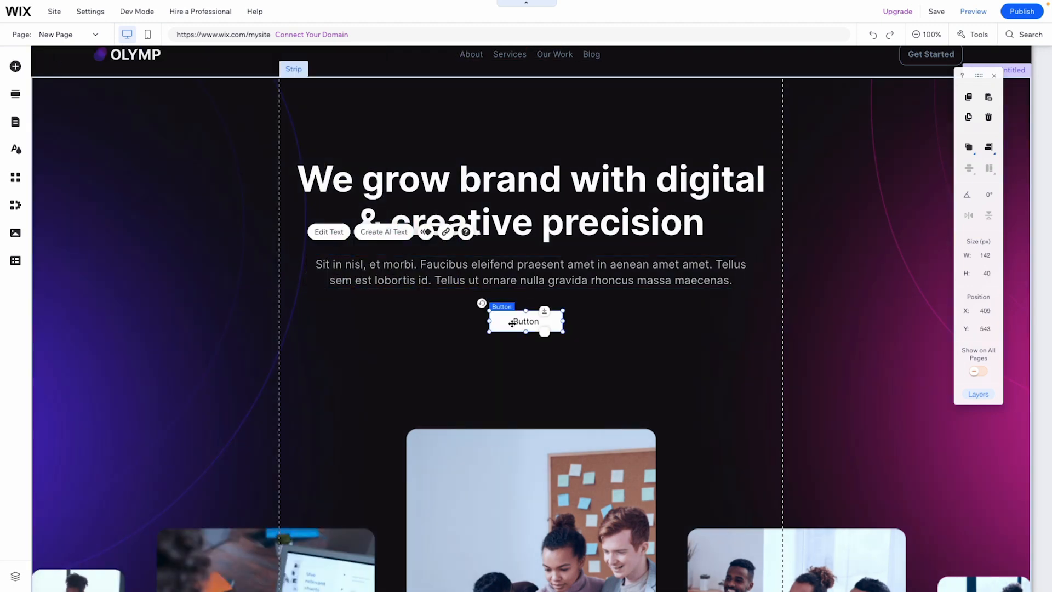
click(517, 289)
text(Contact Us)
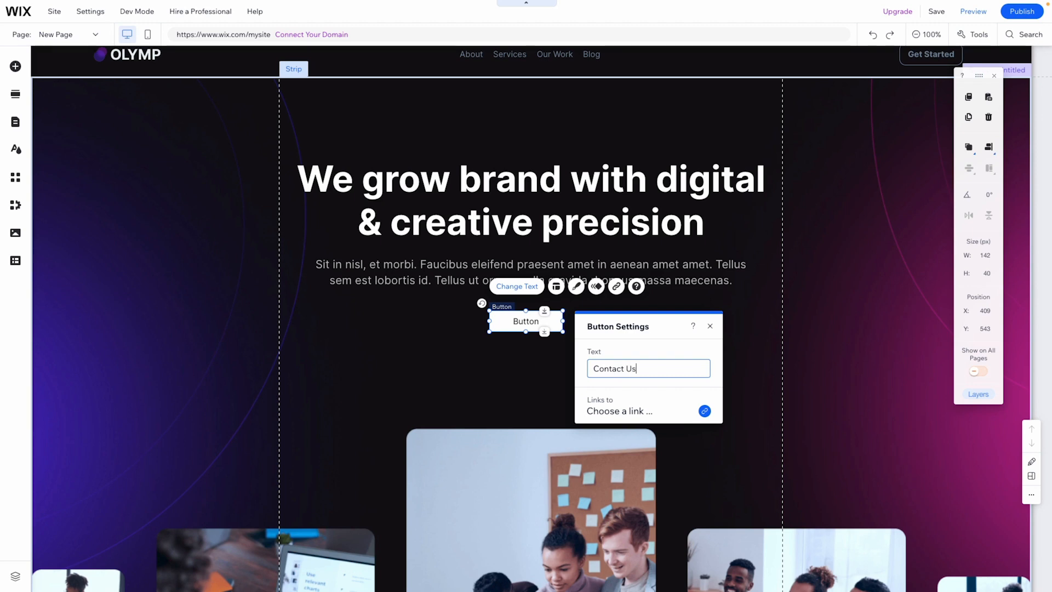
Customize the Contact Us button's design by setting its text font to Wix Madefor Display XBold.
click(576, 286)
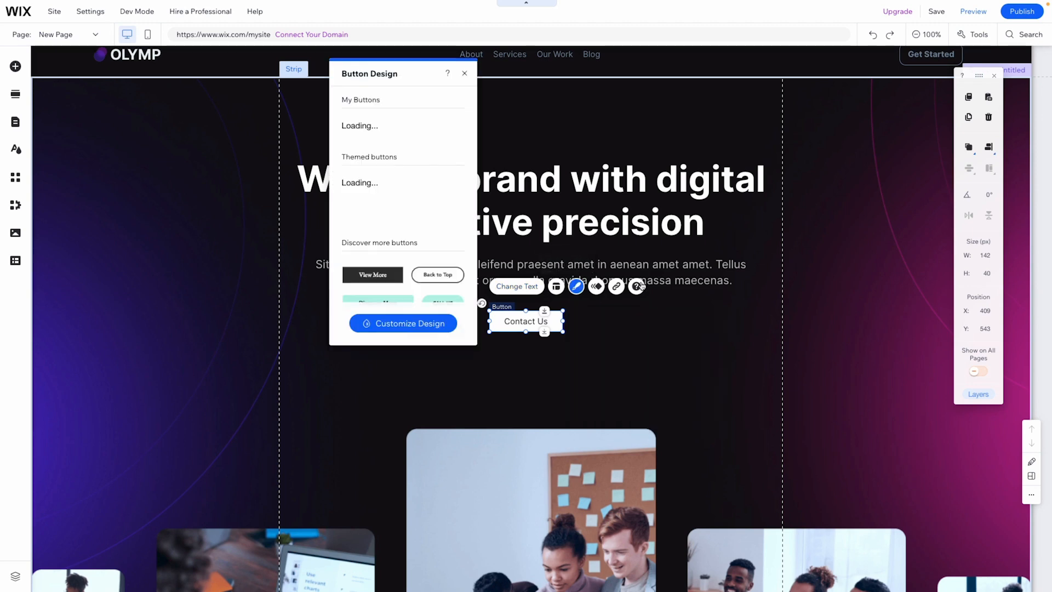
click(399, 325)
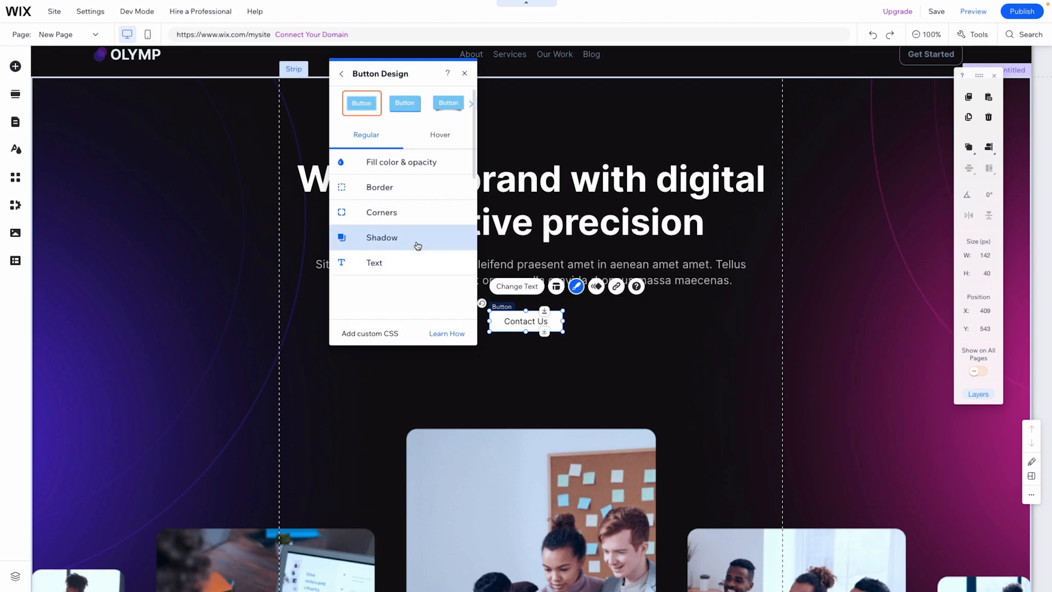
click(387, 263)
click(426, 282)
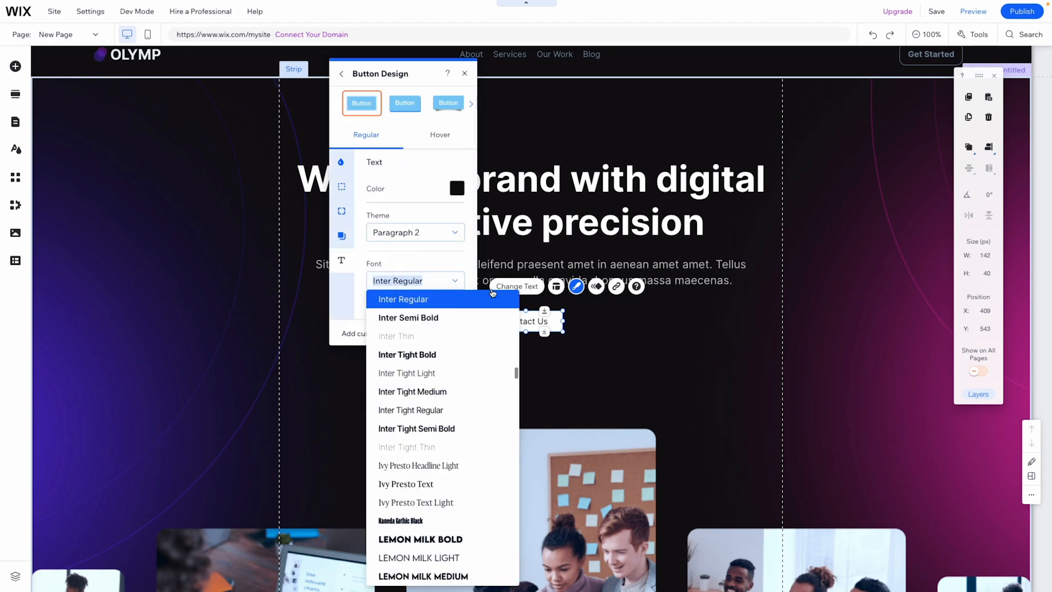
text(Wix Madefor Disp)
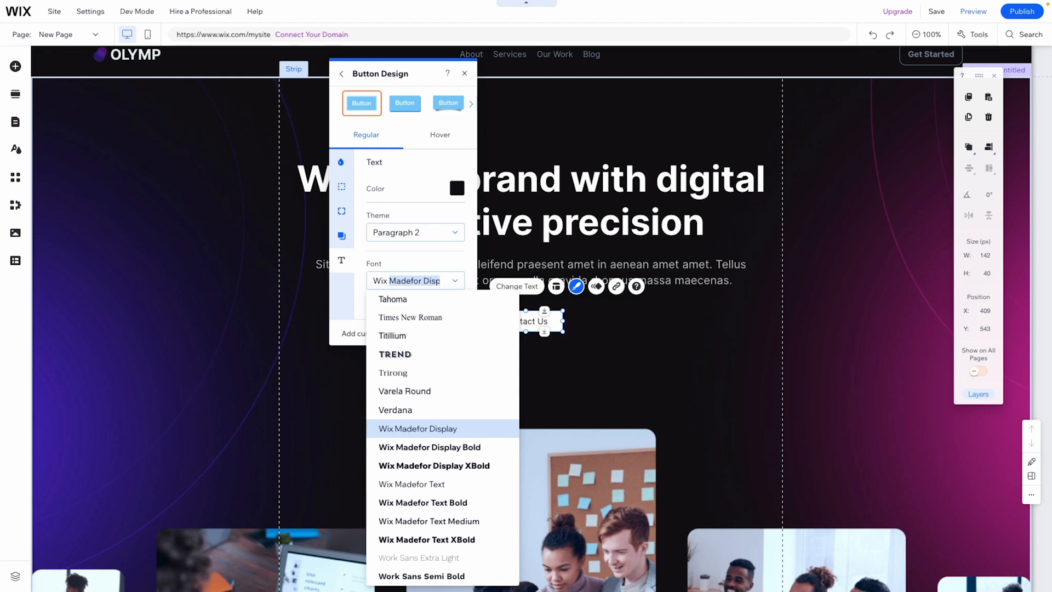
click(472, 448)
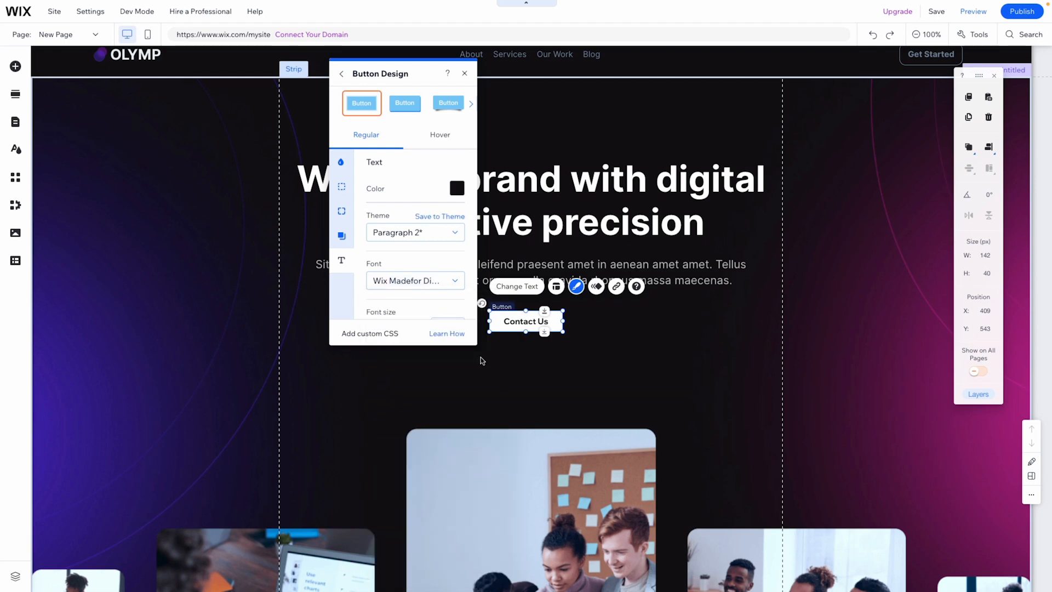
click(434, 286)
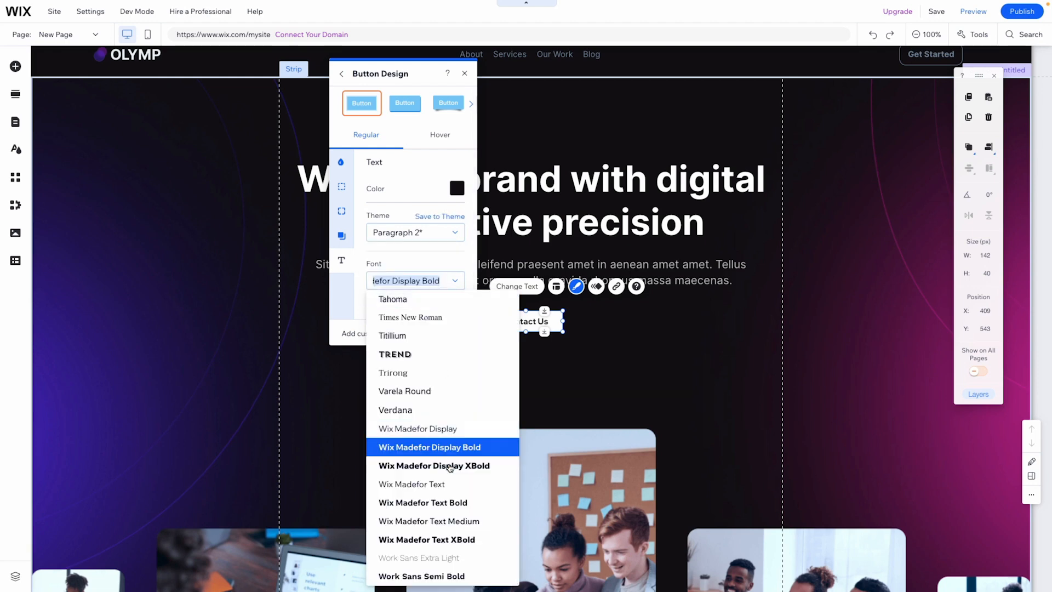
click(581, 366)
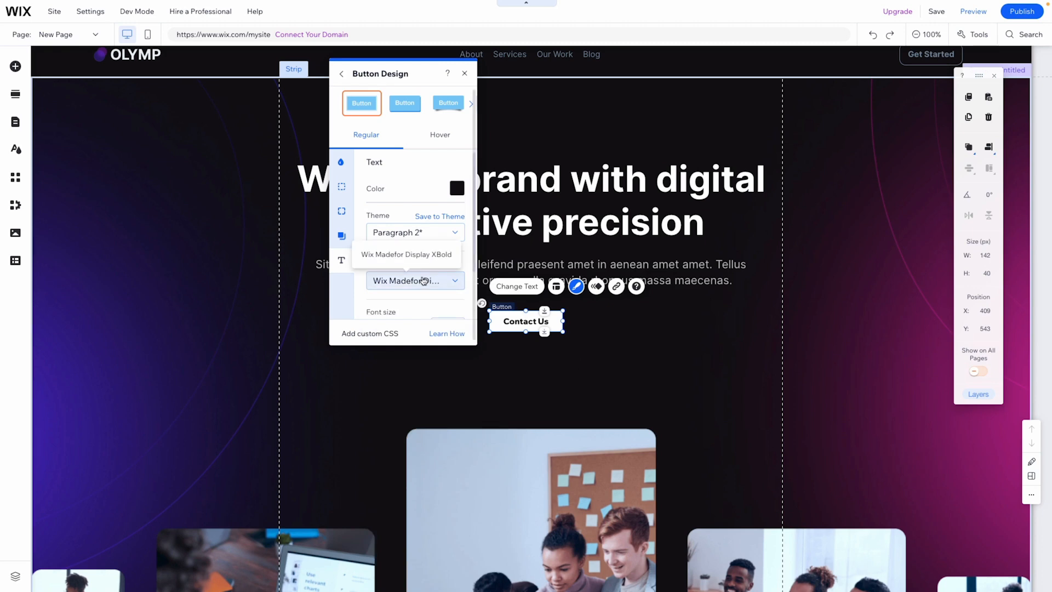
Remove the Contact Us button's border by setting its width to 0 px and its opacity to 0%.
click(341, 189)
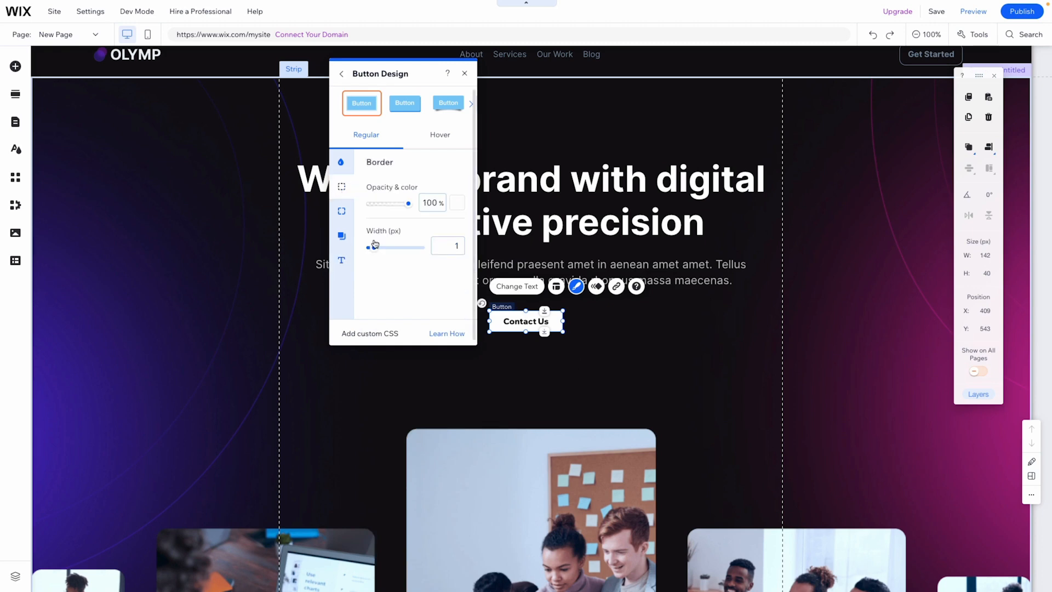
click(449, 246)
text(0)
click(436, 203)
key(Return)
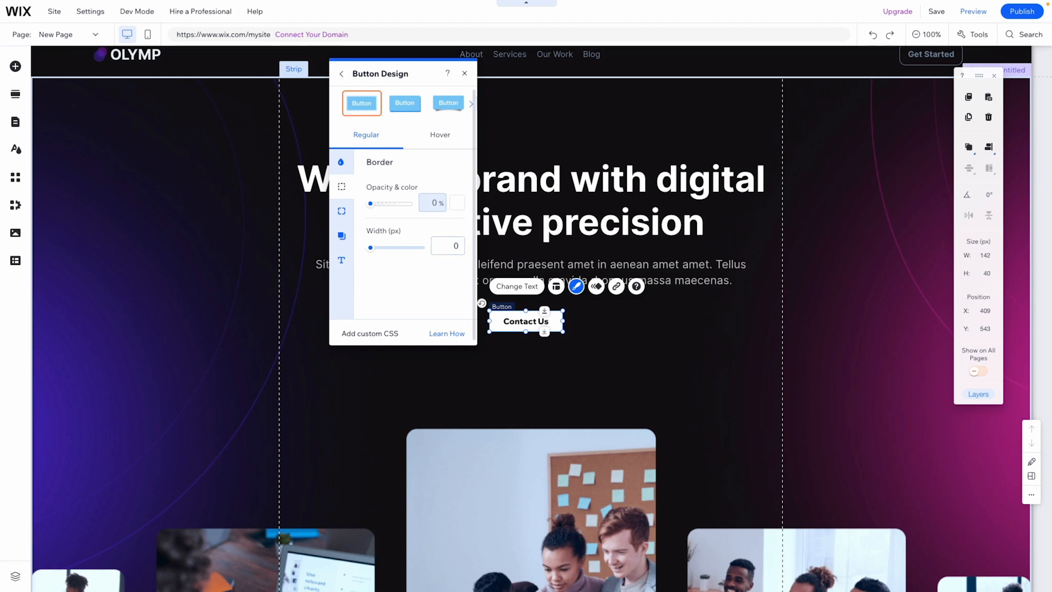
Set the corner radius of the Contact Us button to 6 px on all corners.
click(343, 208)
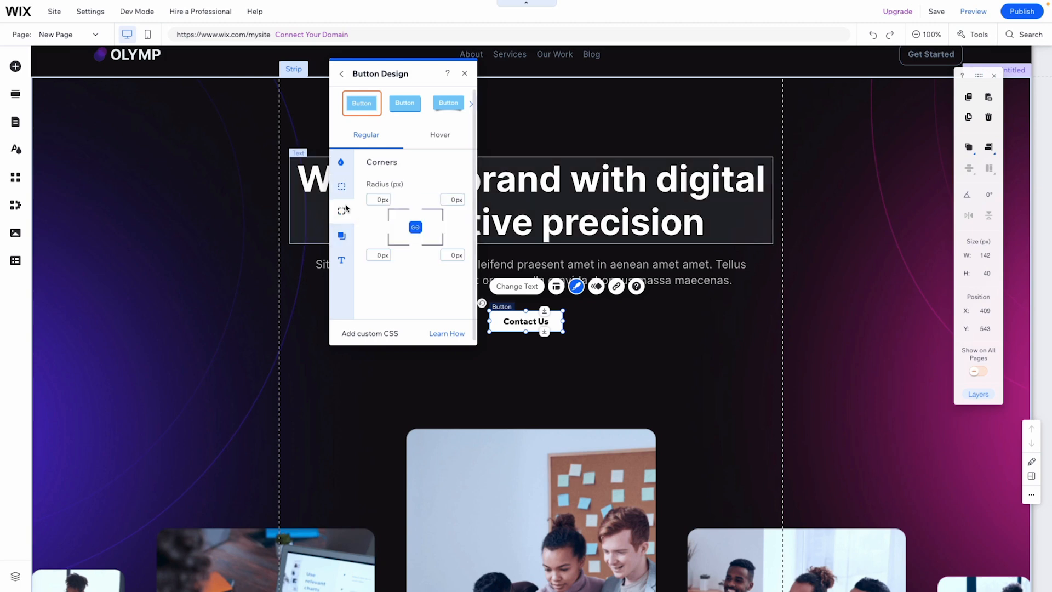
click(378, 198)
text(12)
key(Return)
text(6)
key(Return)
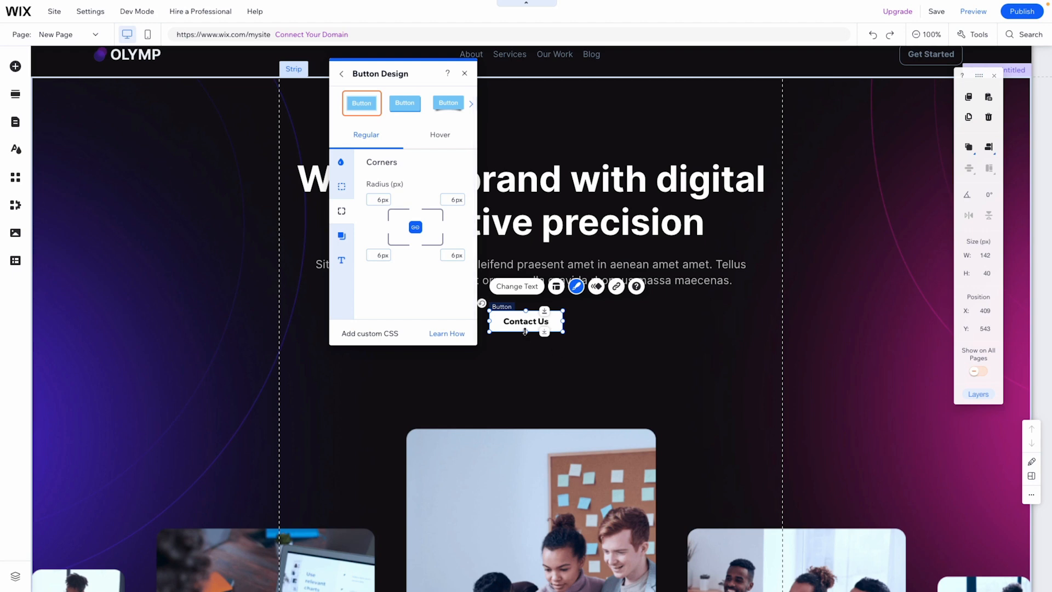
Resize the Contact Us button to about 49 px high at X 419, Y 530, and group it with the heading and paragraph.
mouse_move(525, 331)
mouse_down()
mouse_move(554, 315)
mouse_move(533, 318)
mouse_up()
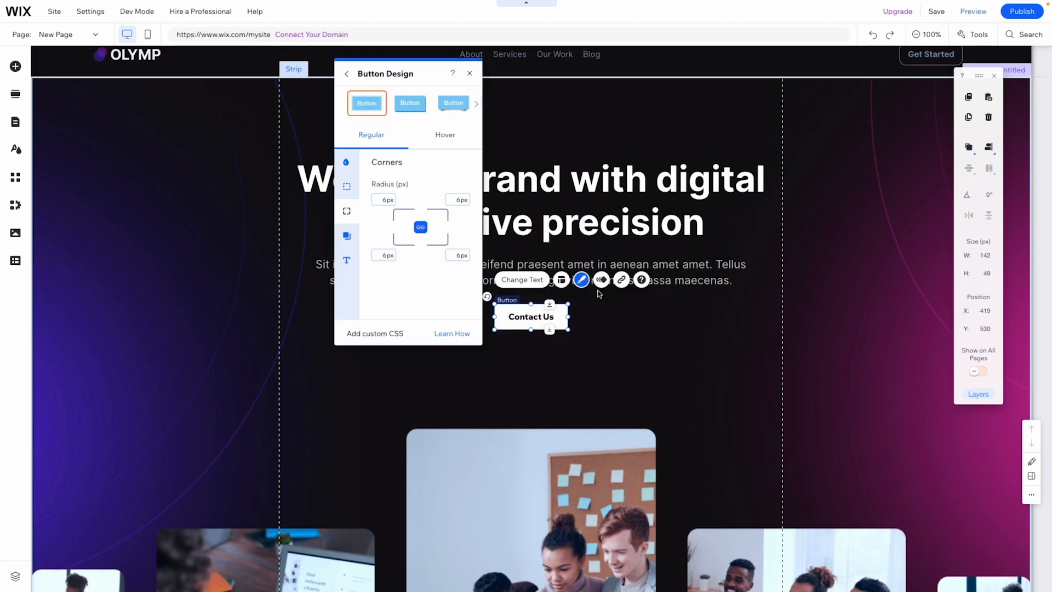
shift+click(673, 278)
shift+click(470, 183)
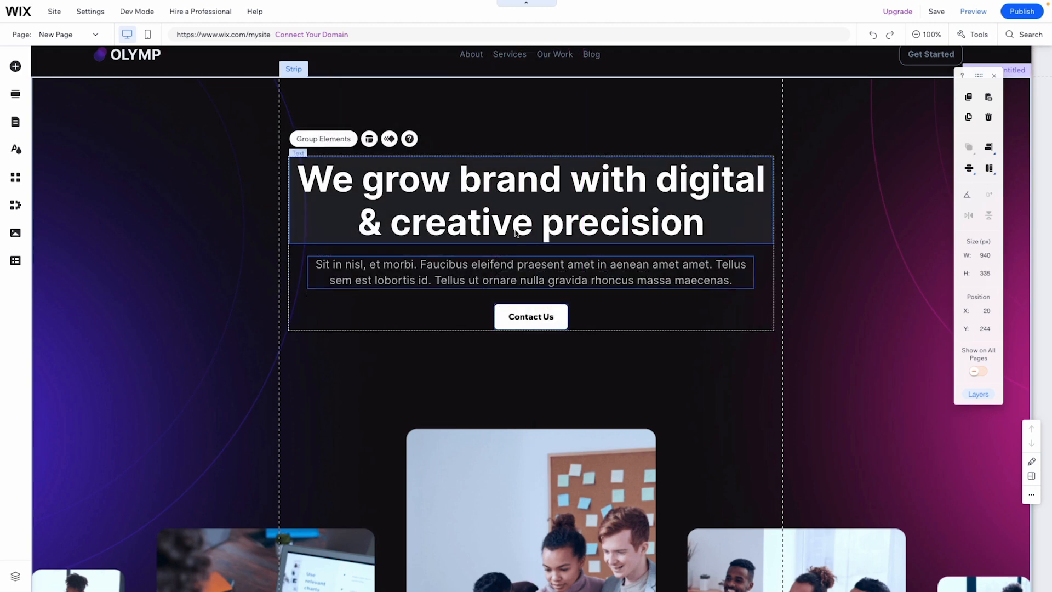
click(323, 139)
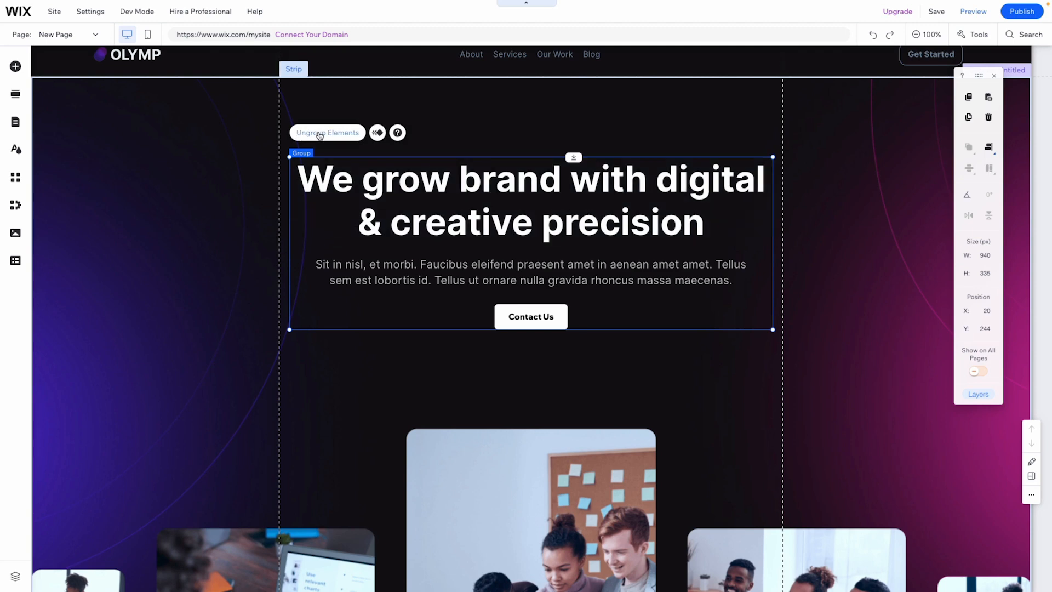
Move the background strip up to Y 0 so it sits behind the site header.
click(887, 269)
scroll(887, 268, down, 1)
scroll(887, 269, up, 1)
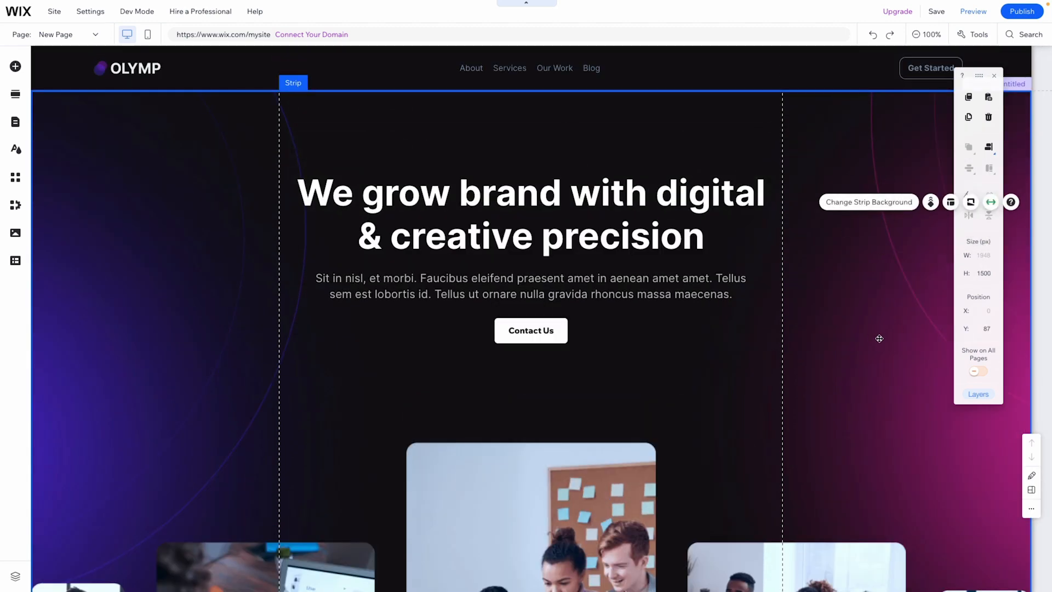
drag(882, 341, 884, 287)
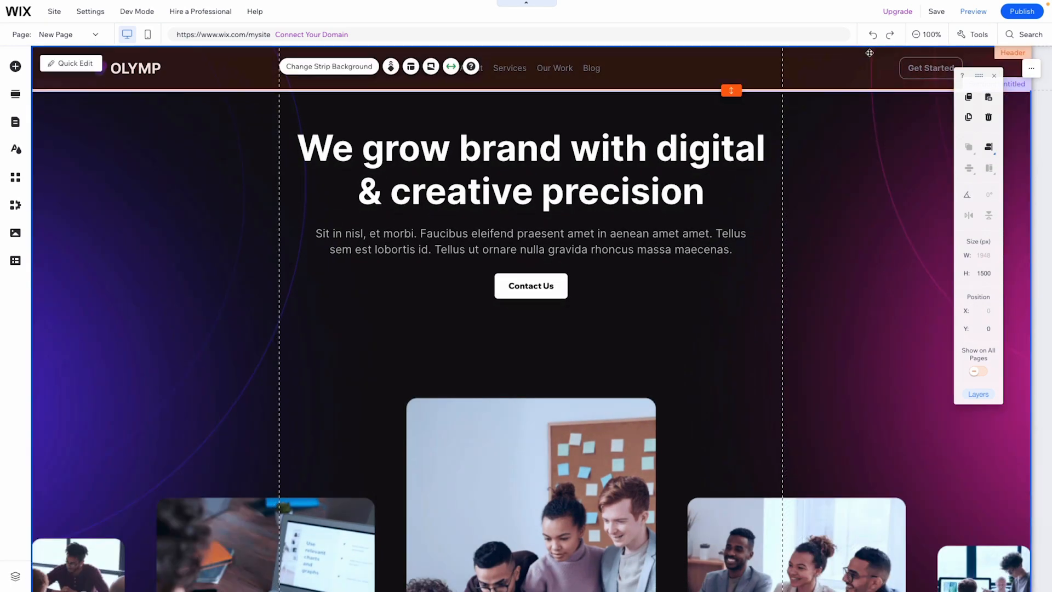
Nudge the grouped heading, paragraph and button down to Y 217.
click(499, 207)
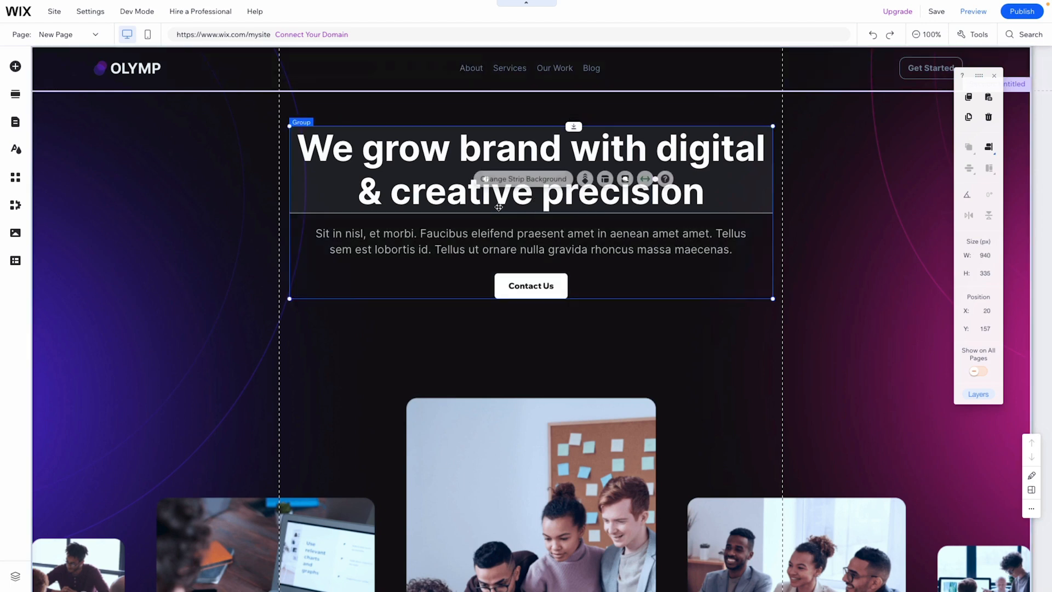
key(shift+Down)
key(shift+Down)
key(shift+Down)
key(shift+Down)
key(shift+Down)
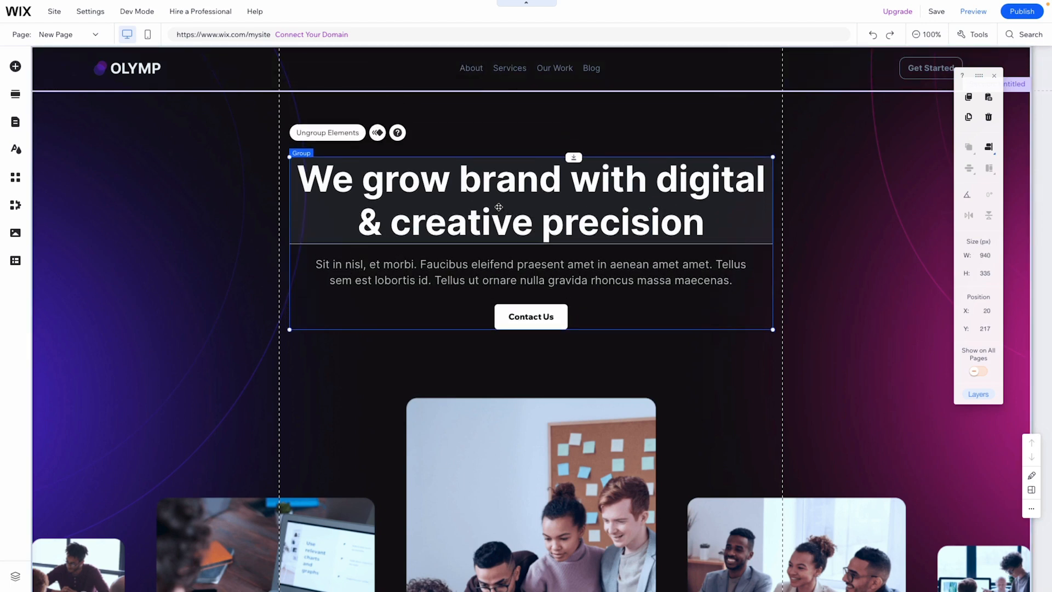
Shorten the hero section to 1413 px high so its lower edge meets the bottom of the strip.
click(855, 309)
scroll(854, 309, down, 8)
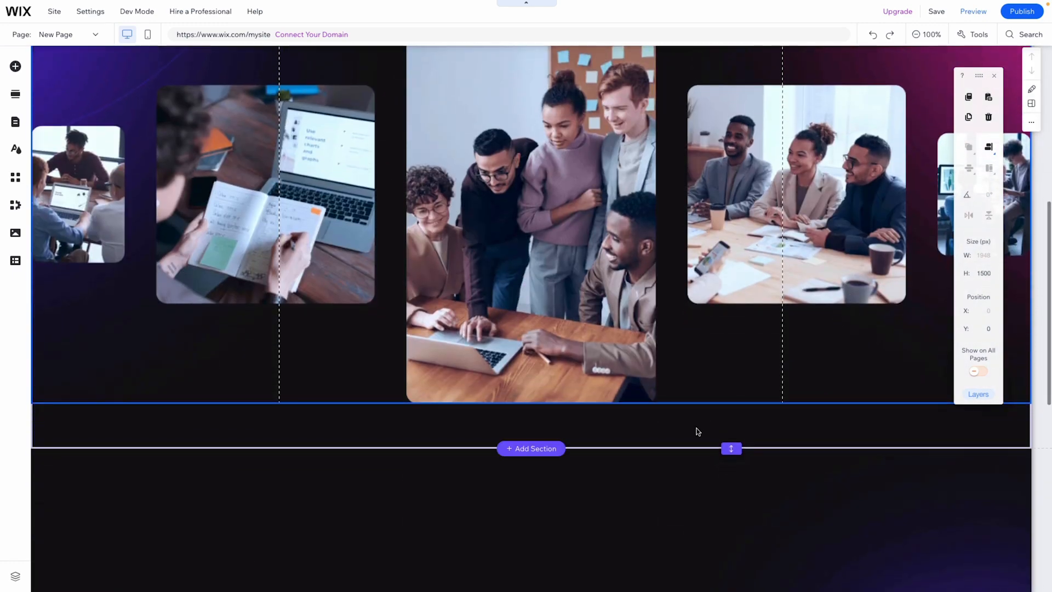
click(697, 432)
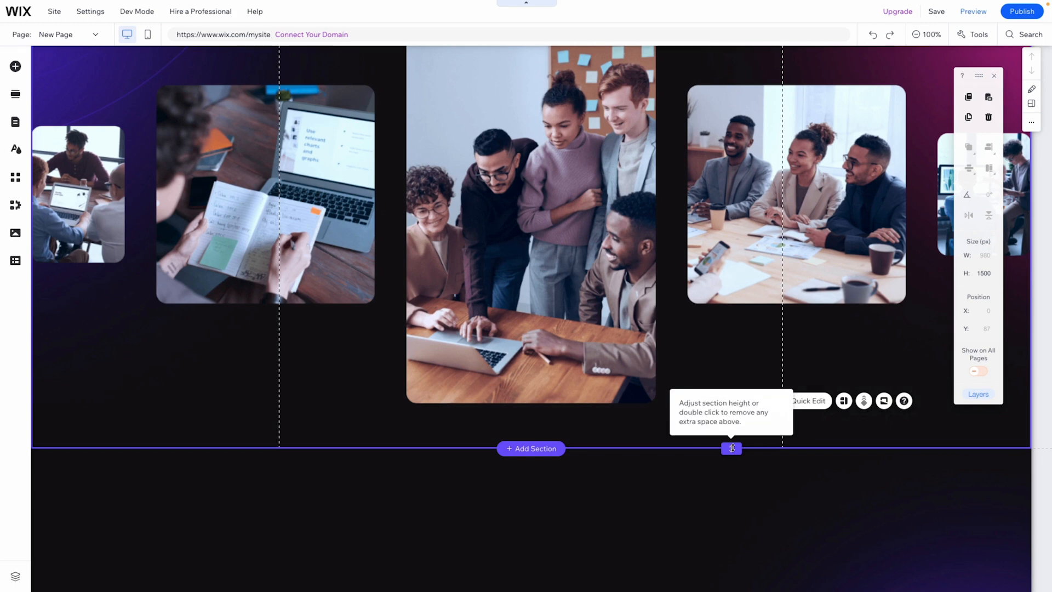
drag(732, 448, 731, 403)
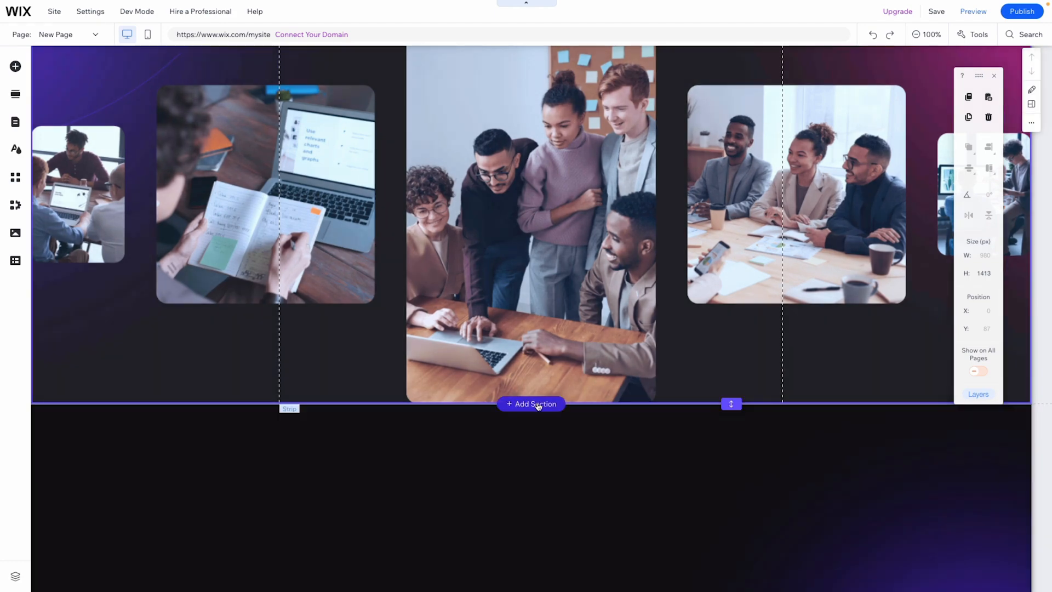
Add a blank section below the hero section and set its height to 900 px.
click(532, 404)
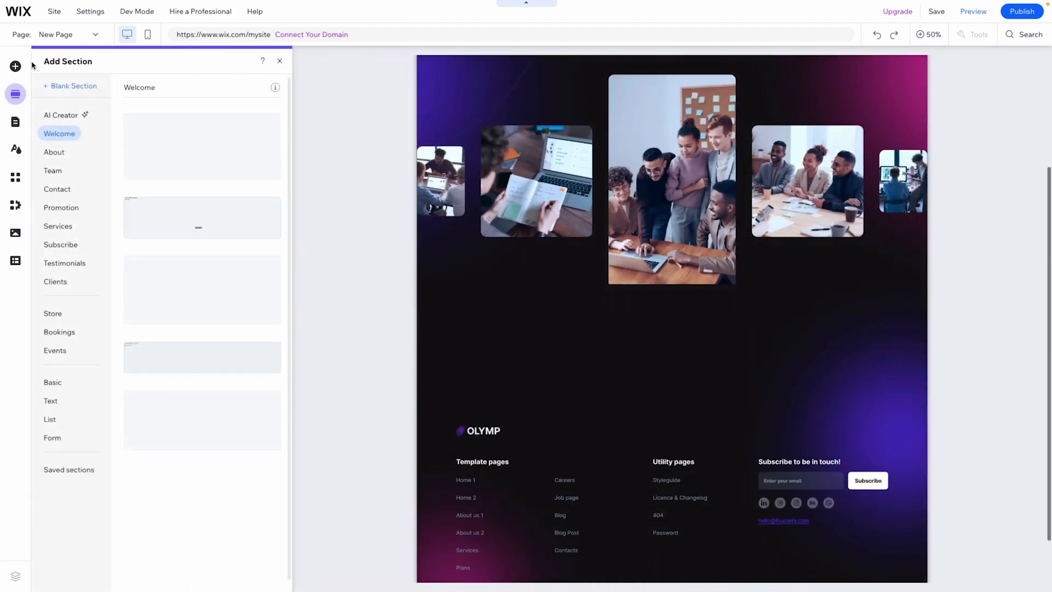
click(66, 88)
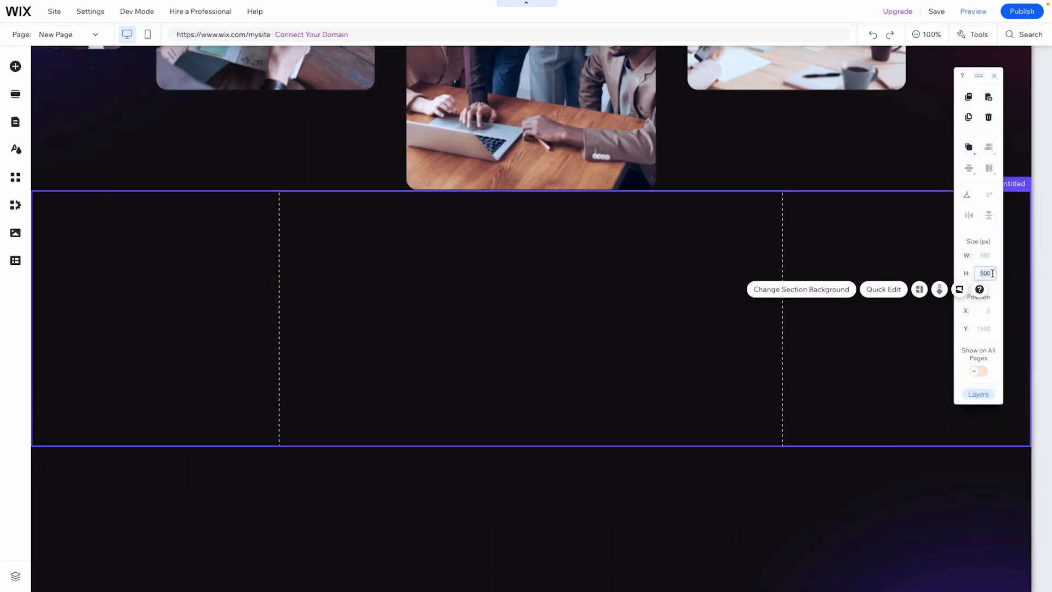
text(900)
key(Return)
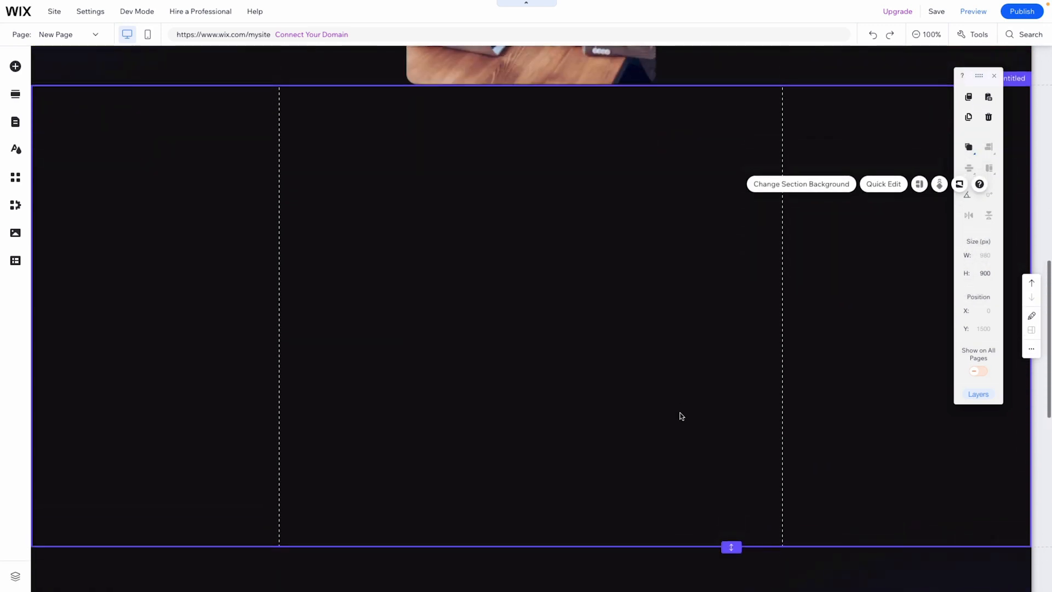
Place a Heading 2 text near the top of the new section at about Y 1687 and set it to "Our Clients".
click(16, 68)
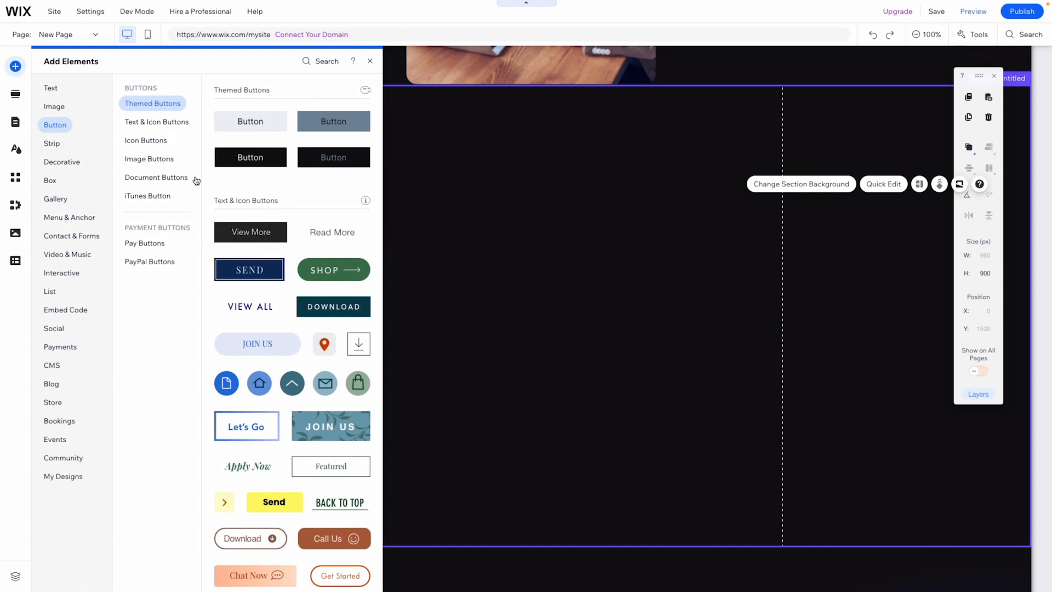
click(51, 91)
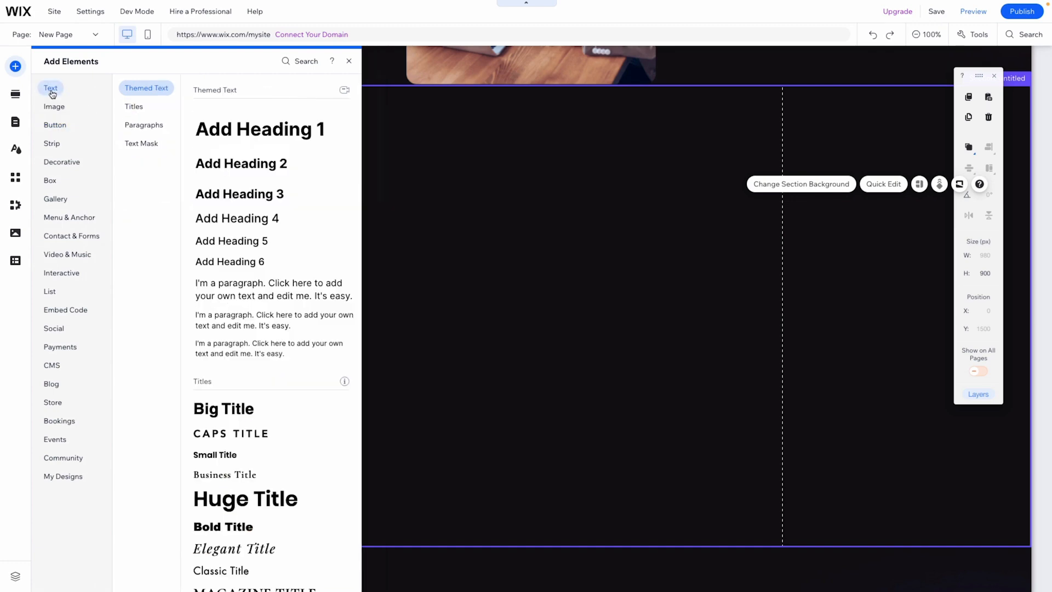
drag(241, 164, 528, 195)
double_click(528, 196)
text(Our Clients)
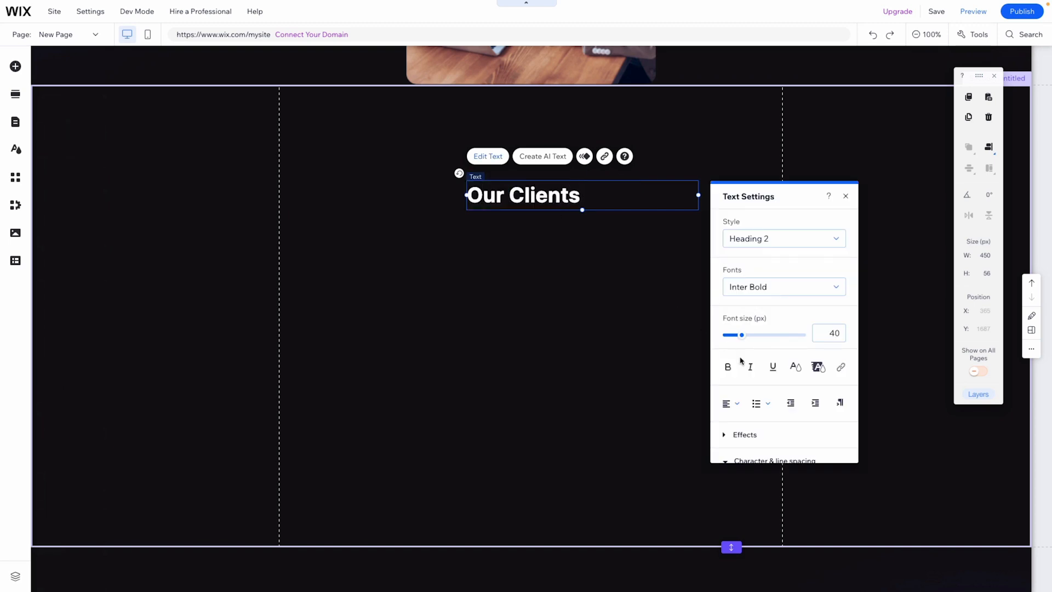
Centre-align the text of the Our Clients heading and centre its text box horizontally on the page.
click(729, 403)
click(727, 419)
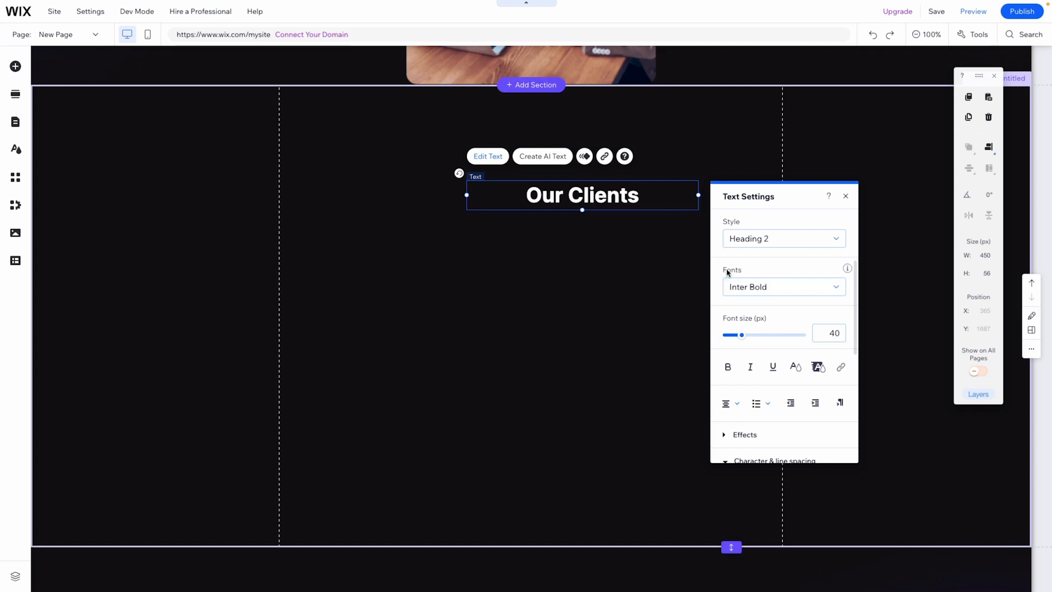
click(990, 149)
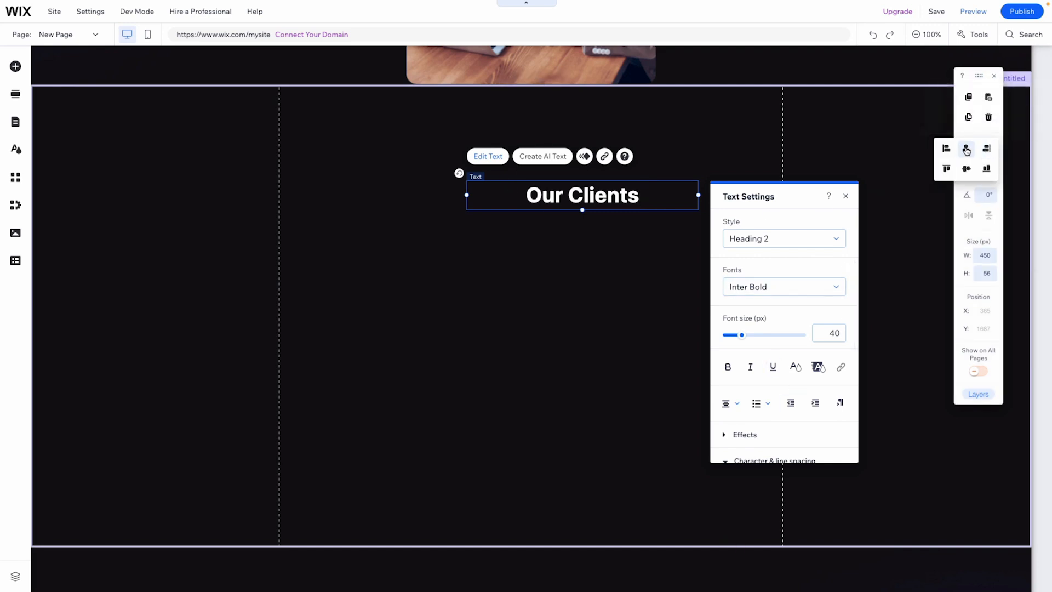
click(967, 149)
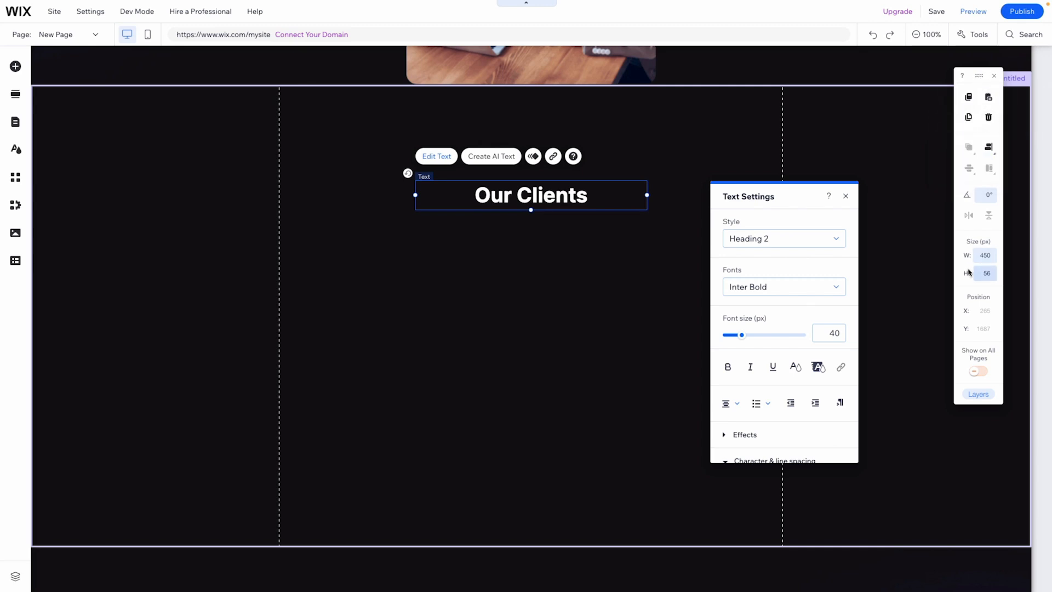
click(967, 36)
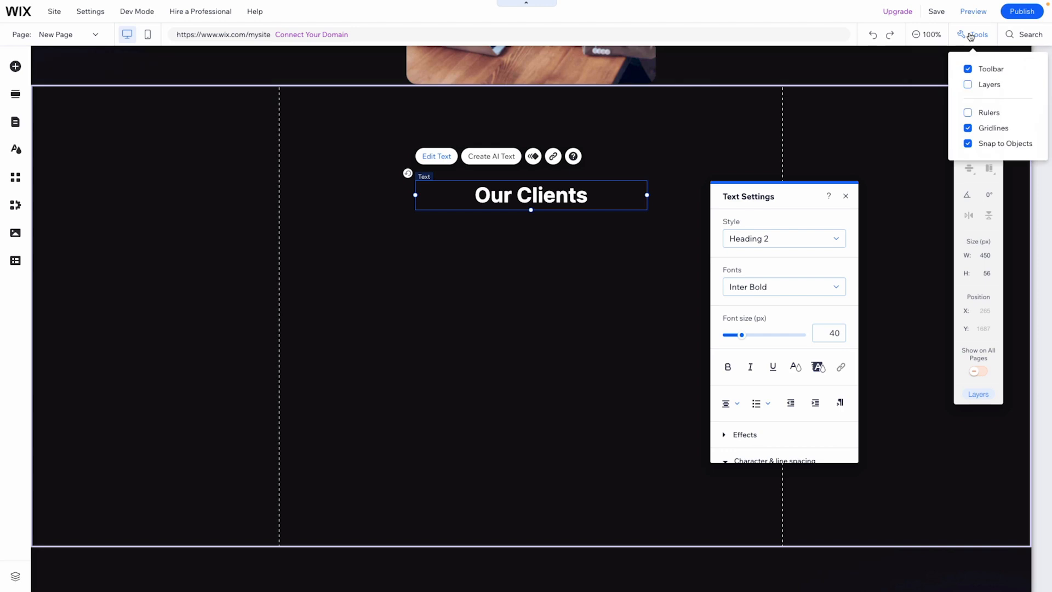
click(987, 149)
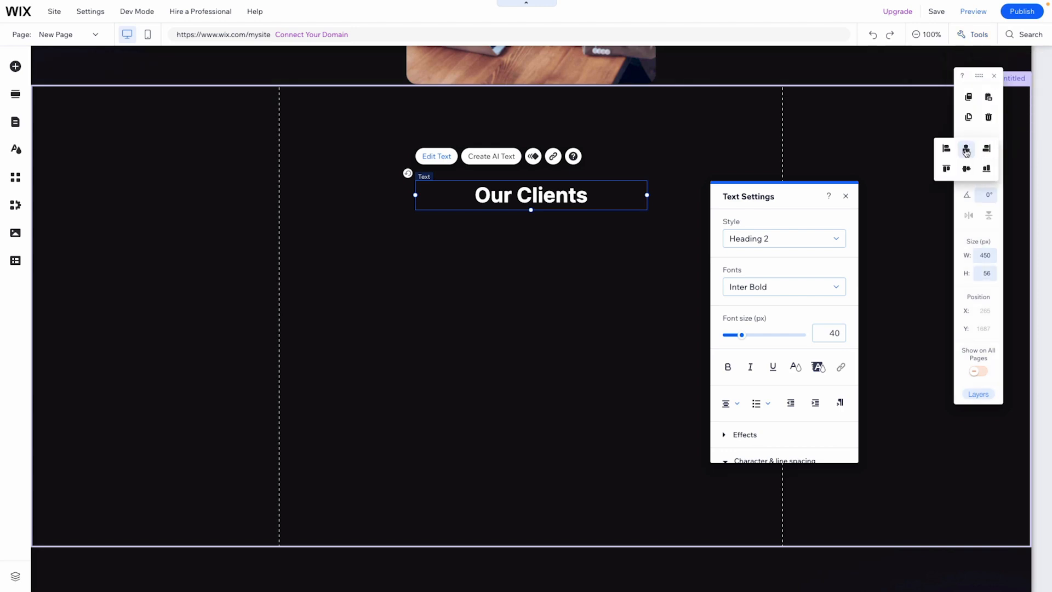
click(966, 150)
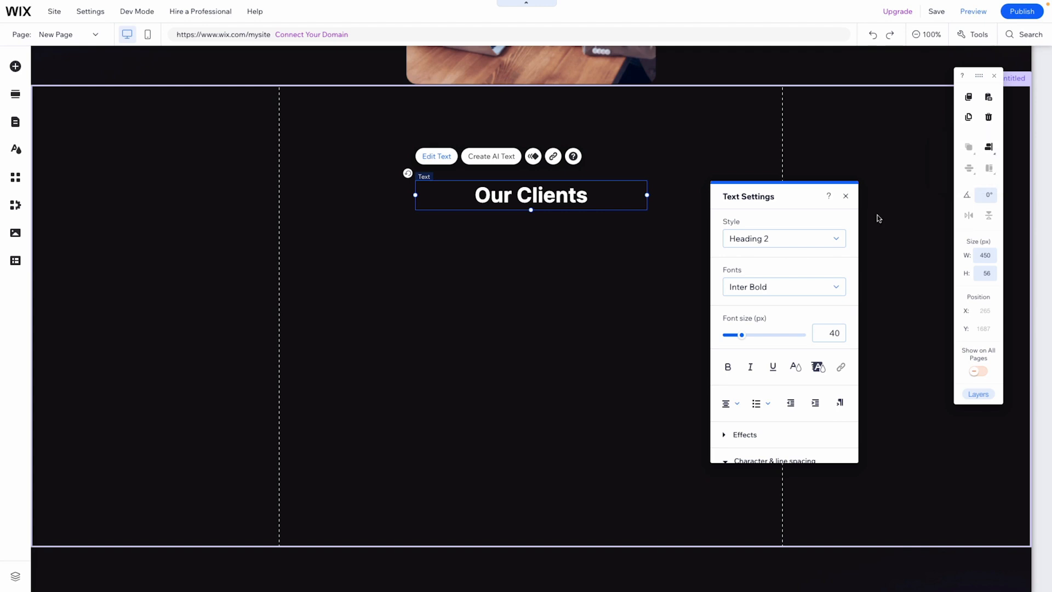
Add a Paragraph 1 text below the Our Clients heading and centre-align its text.
click(15, 66)
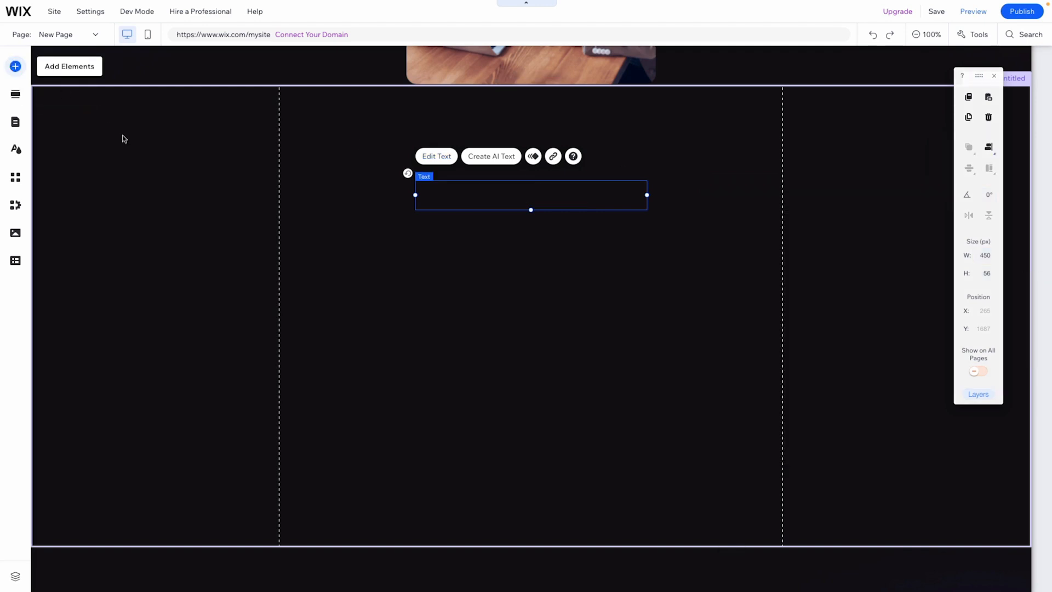
drag(265, 288, 577, 260)
click(487, 230)
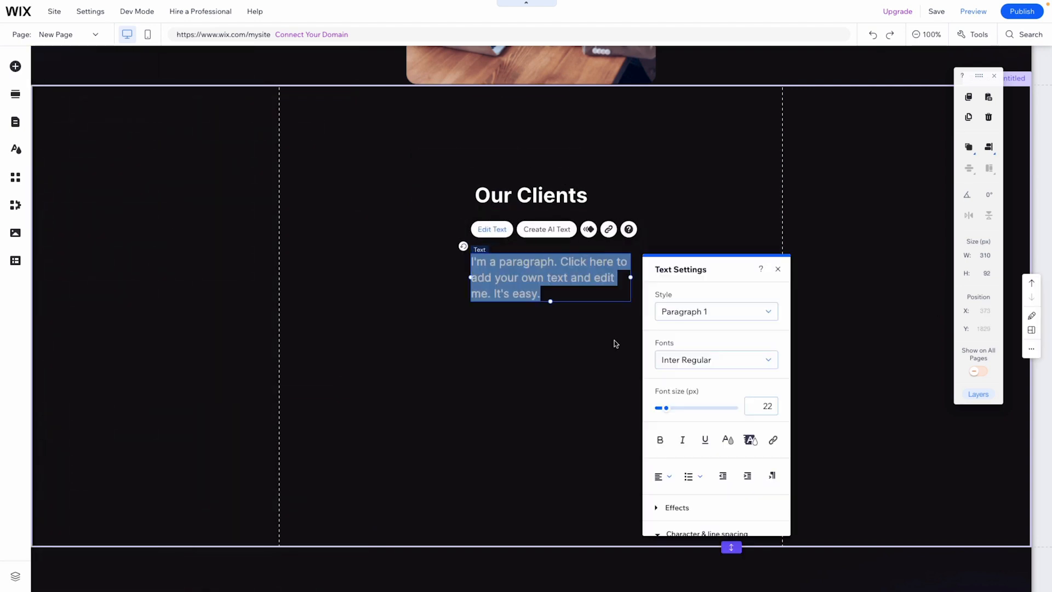
click(667, 477)
click(667, 492)
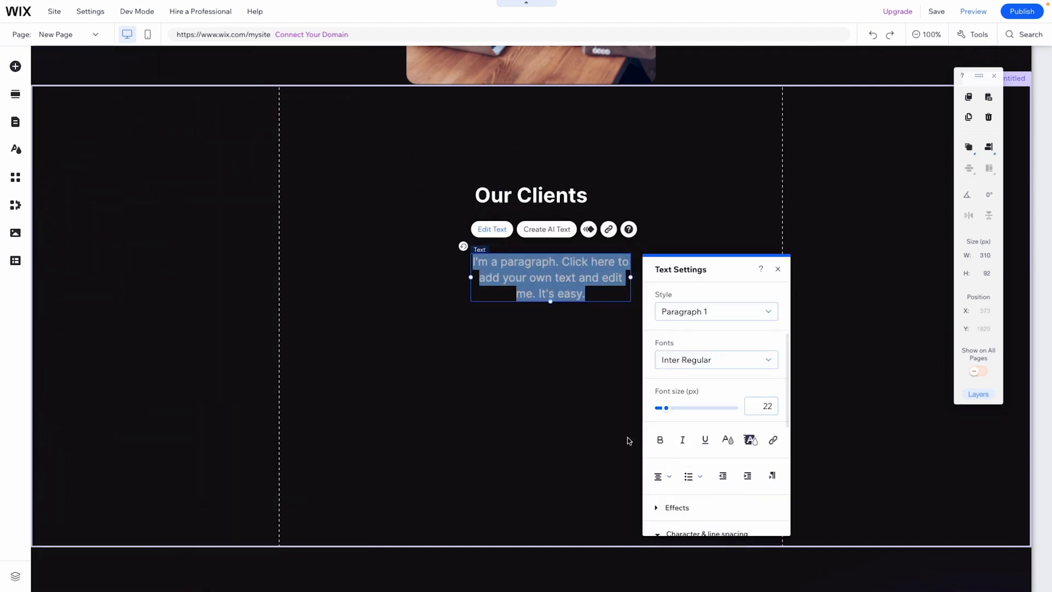
Widen the paragraph to about 463 px and move it centred just below the heading, at X 258, Y 1757.
drag(469, 278, 392, 276)
click(606, 306)
drag(534, 276, 547, 236)
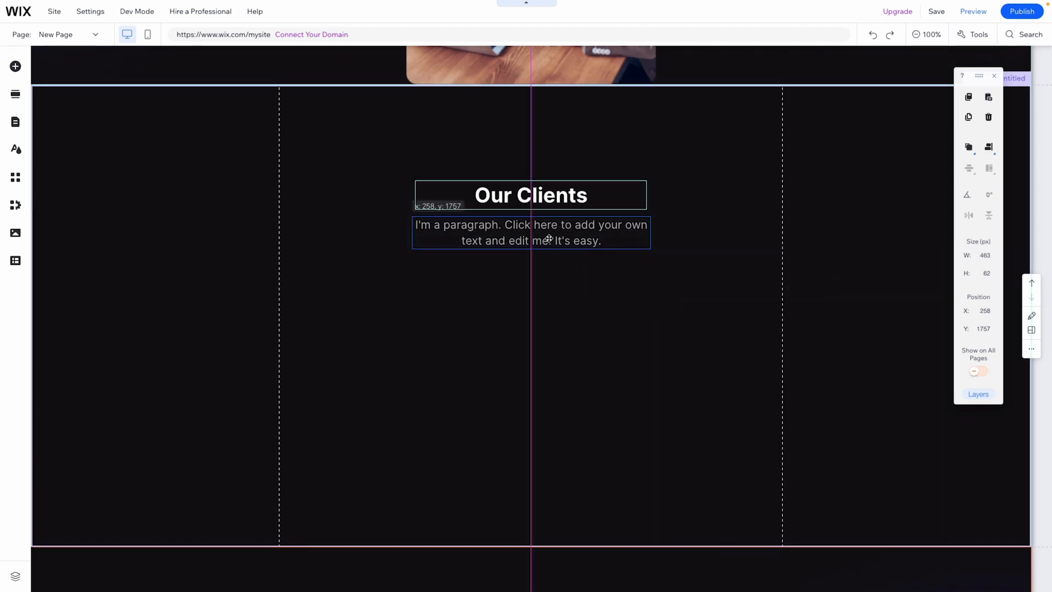
Group the Our Clients heading with the paragraph below it.
shift+click(599, 199)
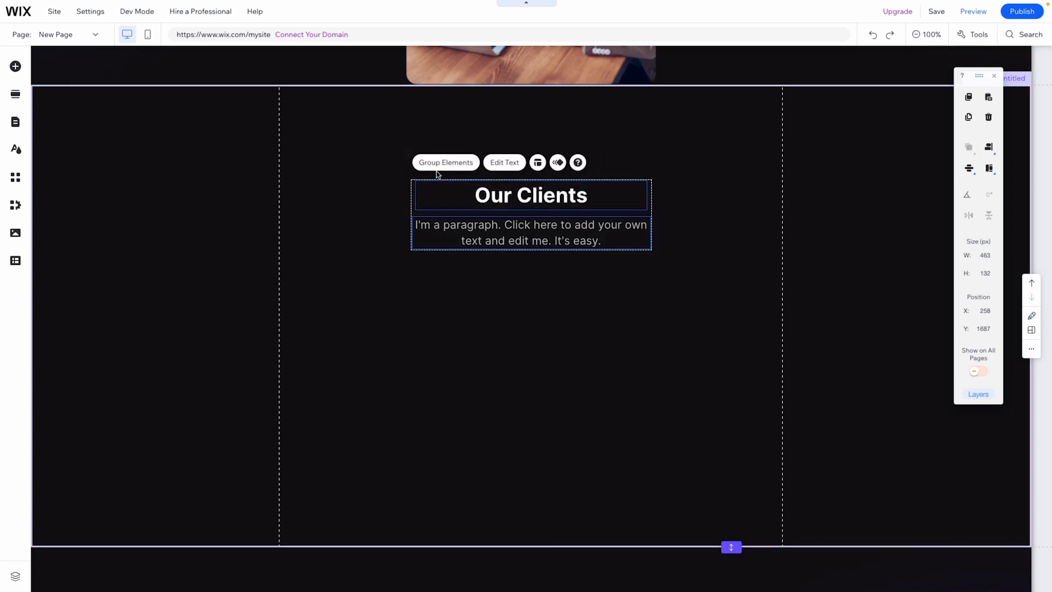
click(555, 287)
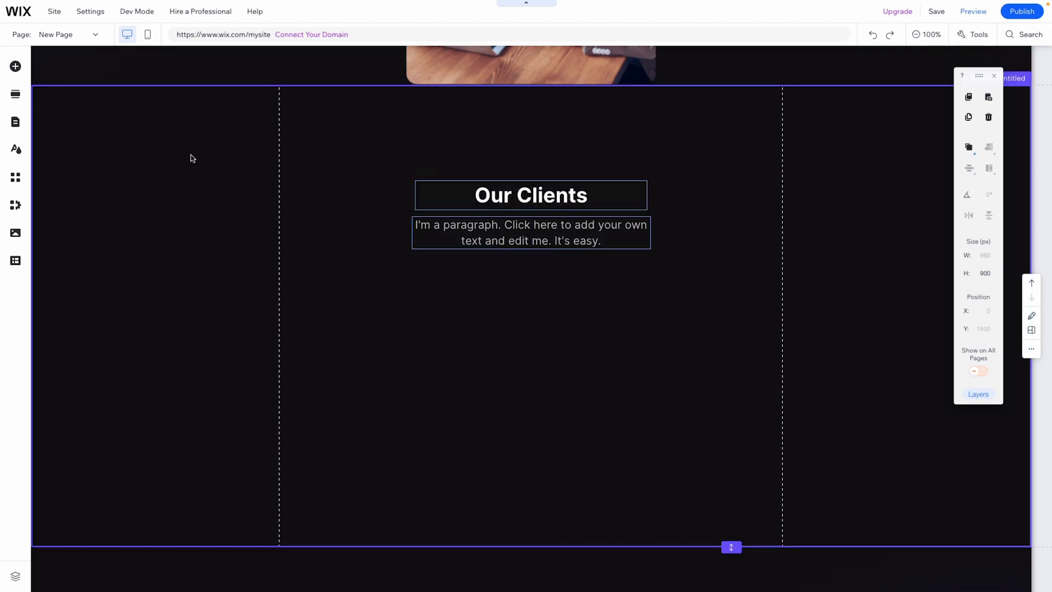
click(547, 200)
shift+click(540, 227)
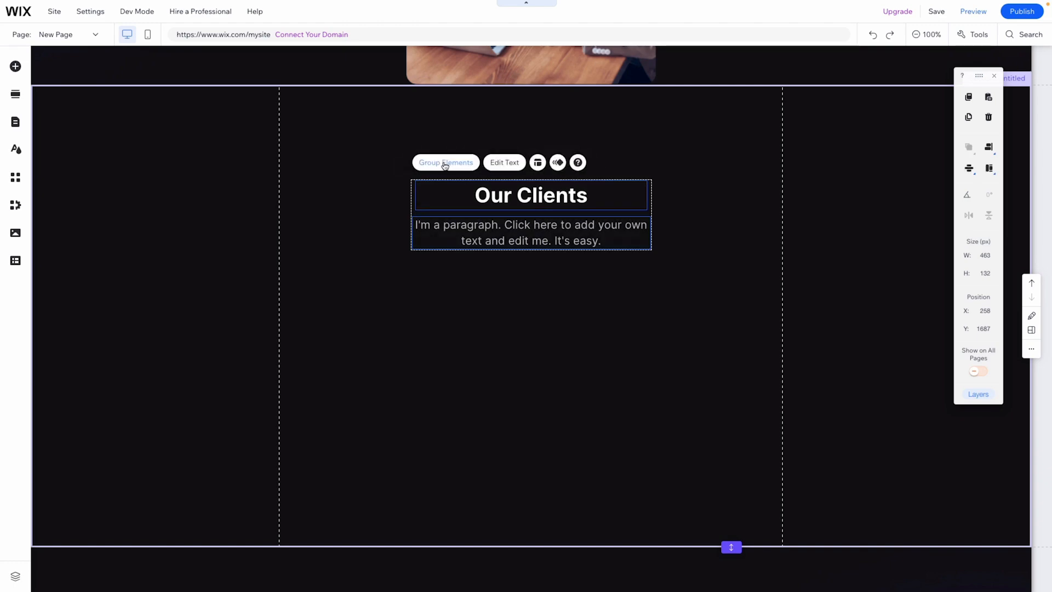
click(543, 271)
Add a white Classic strip below the Our Clients paragraph at about Y 1883.
click(16, 66)
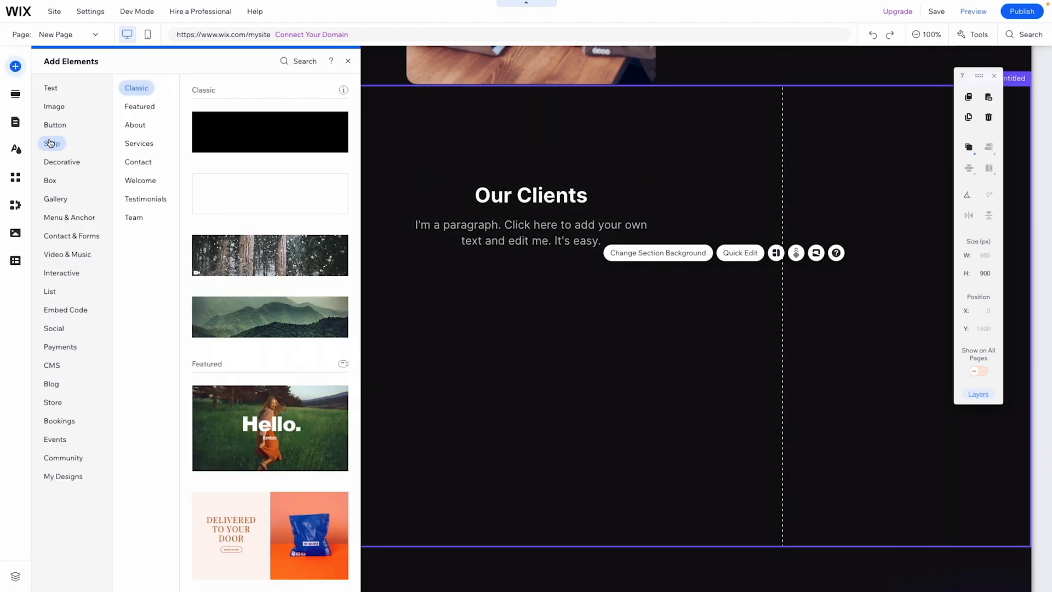
drag(261, 208, 531, 397)
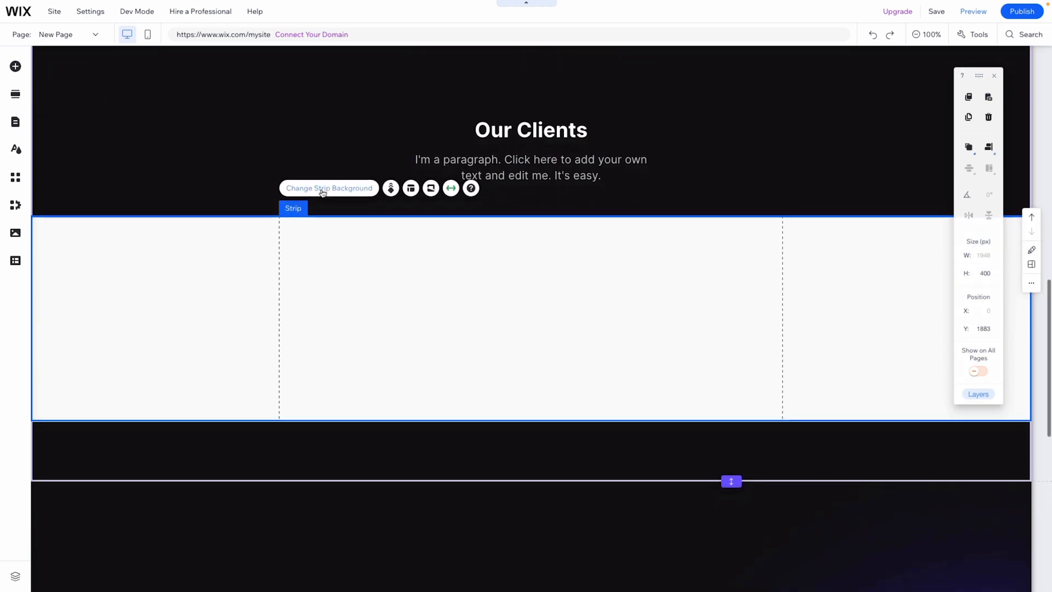
Set the white strip's background to the Logos.png image from Site Files.
click(322, 189)
click(199, 279)
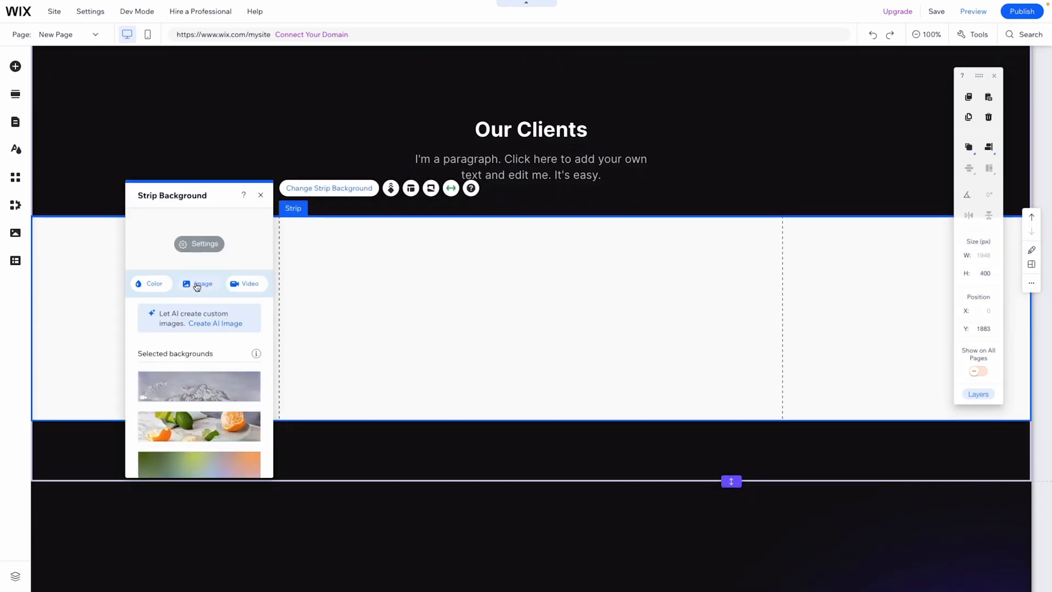
click(144, 188)
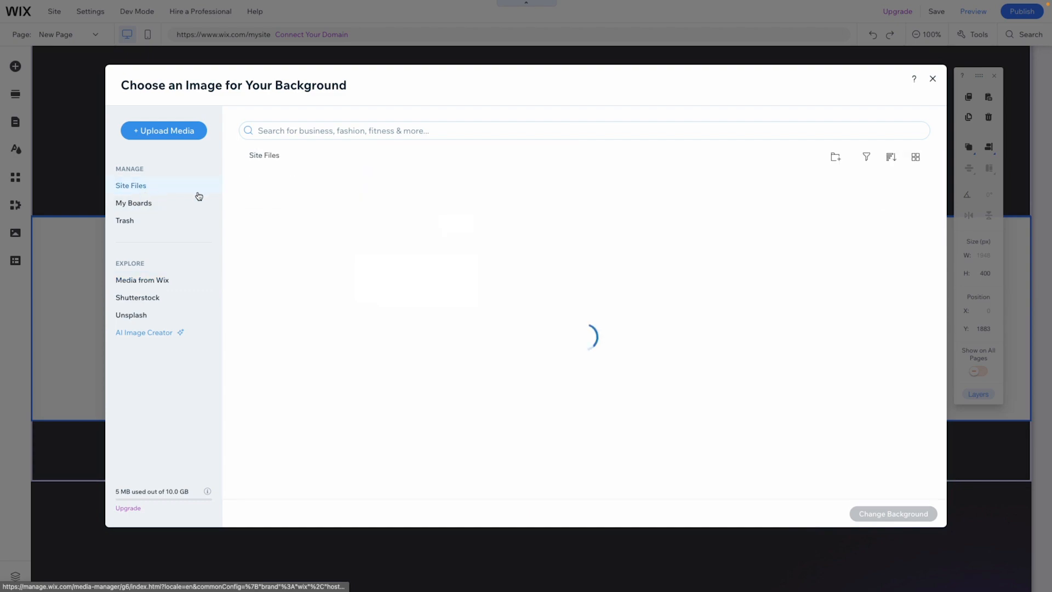
click(257, 232)
double_click(258, 233)
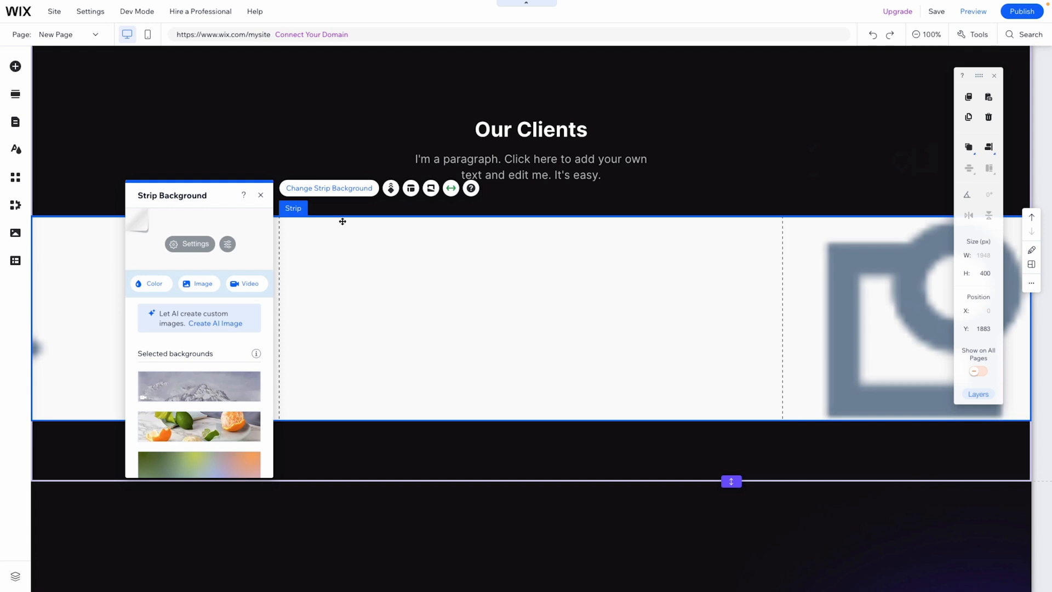
Set the strip's colour behind the image to 0% opacity and its image scaling to Original size.
click(183, 245)
click(228, 306)
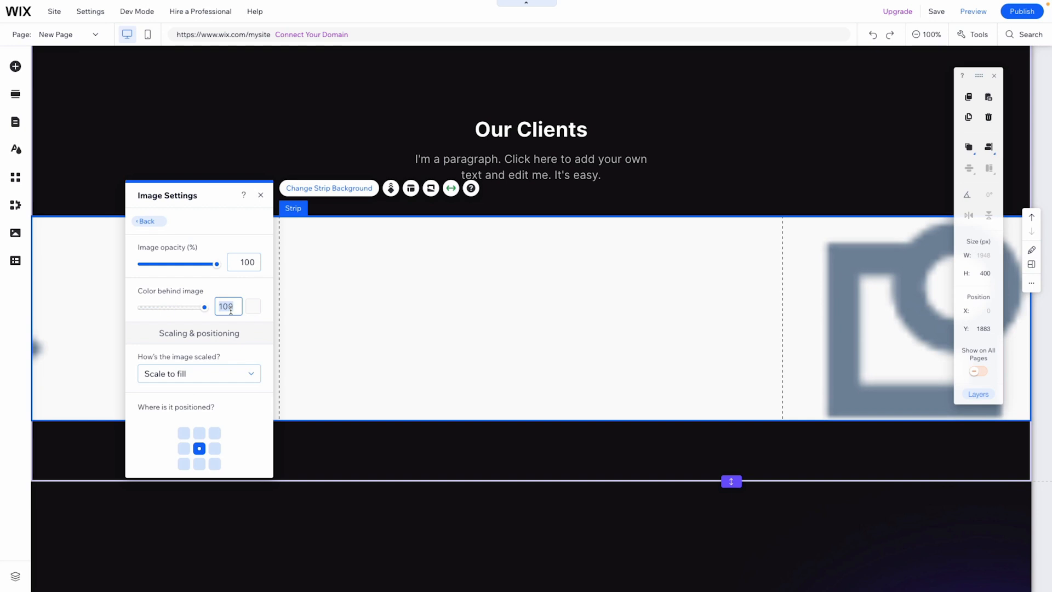
text(0)
key(Return)
scroll(228, 368, down, 2)
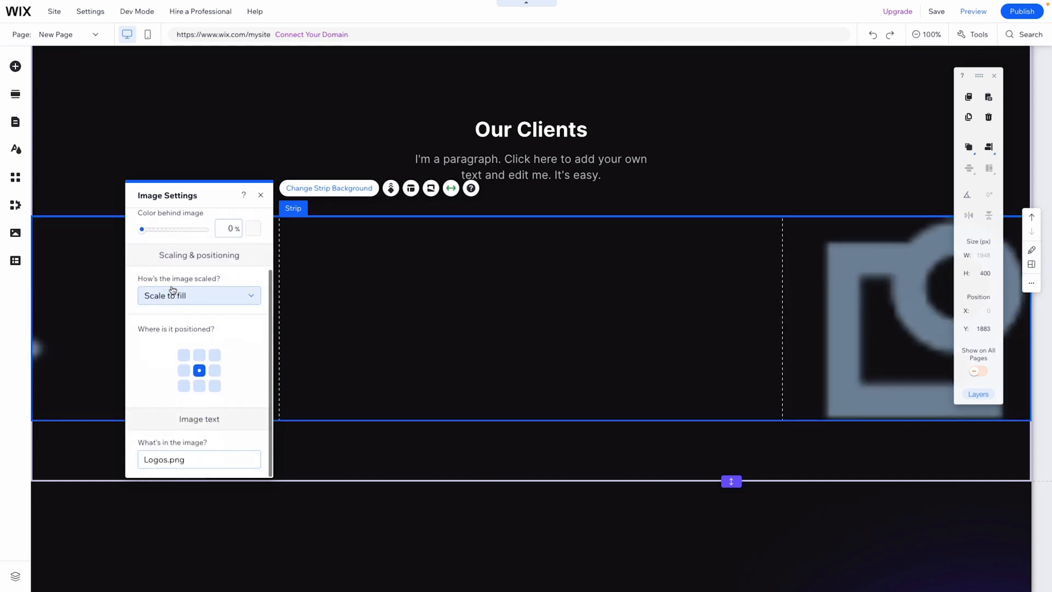
click(193, 297)
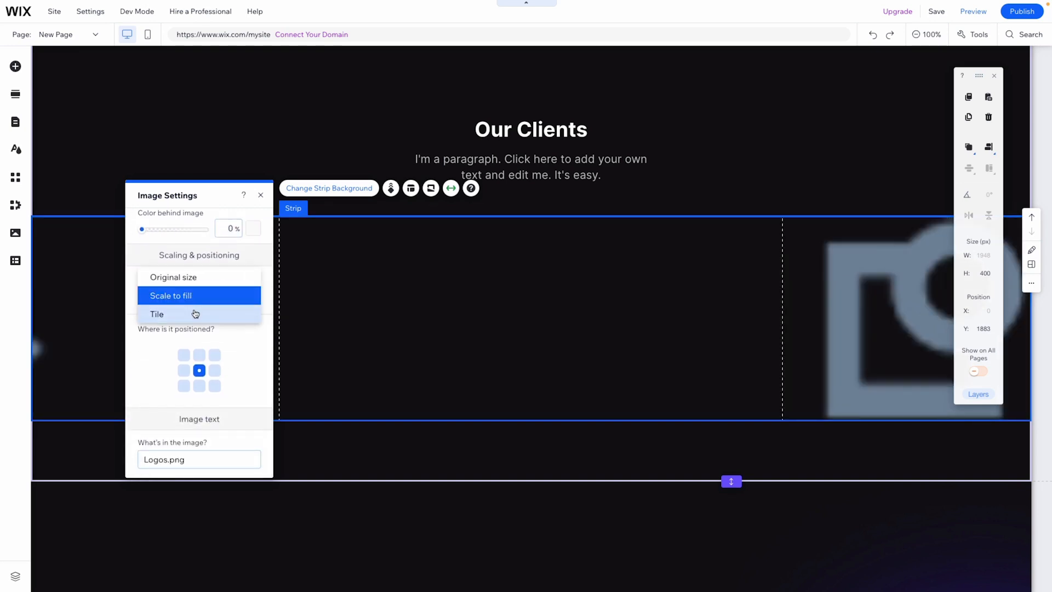
click(186, 280)
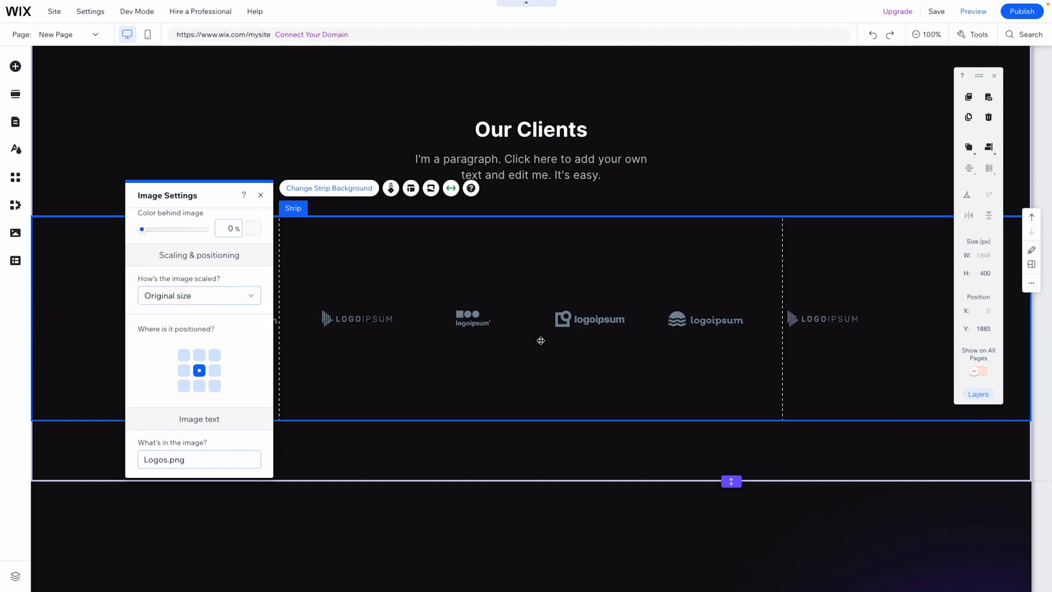
Reduce the logo strip's height to about 109 px and move it up under the paragraph, to about Y 1840.
drag(539, 419, 543, 312)
drag(542, 281, 540, 268)
double_click(486, 247)
drag(486, 247, 489, 224)
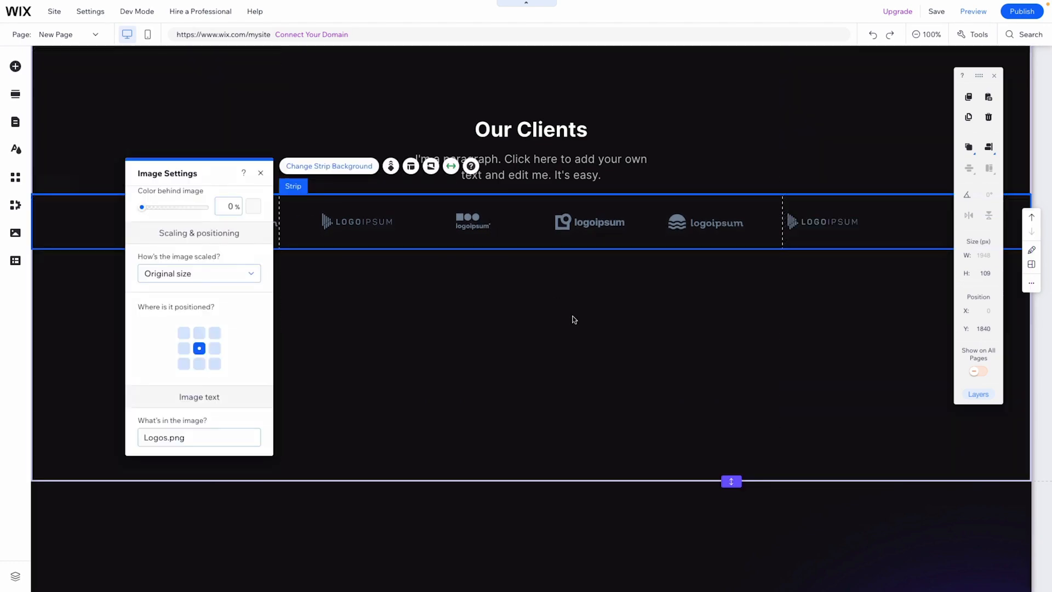
Shorten the Our Clients section to about 758 px high.
scroll(574, 319, up, 2)
click(801, 219)
scroll(817, 233, down, 1)
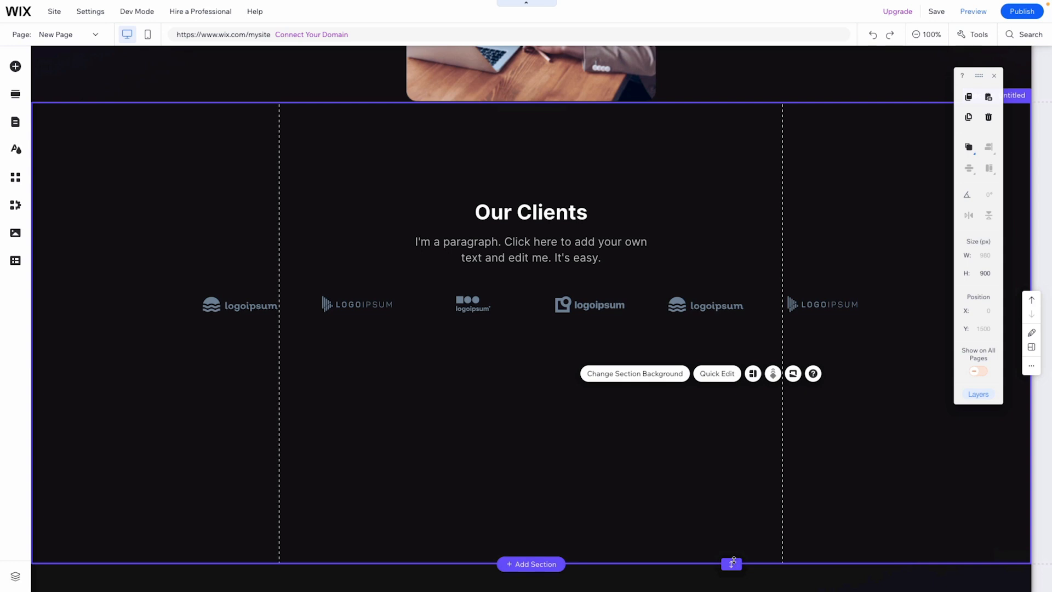
drag(732, 563, 734, 490)
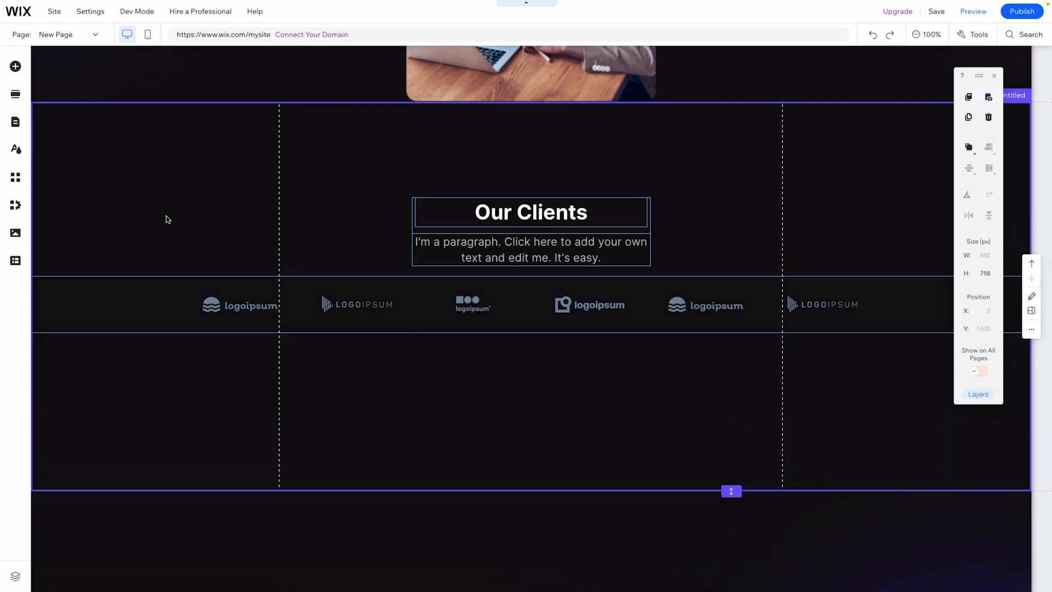
Add a light-blue themed box, align it to the top of the Our Clients section and reduce its height to about 187 px.
click(16, 75)
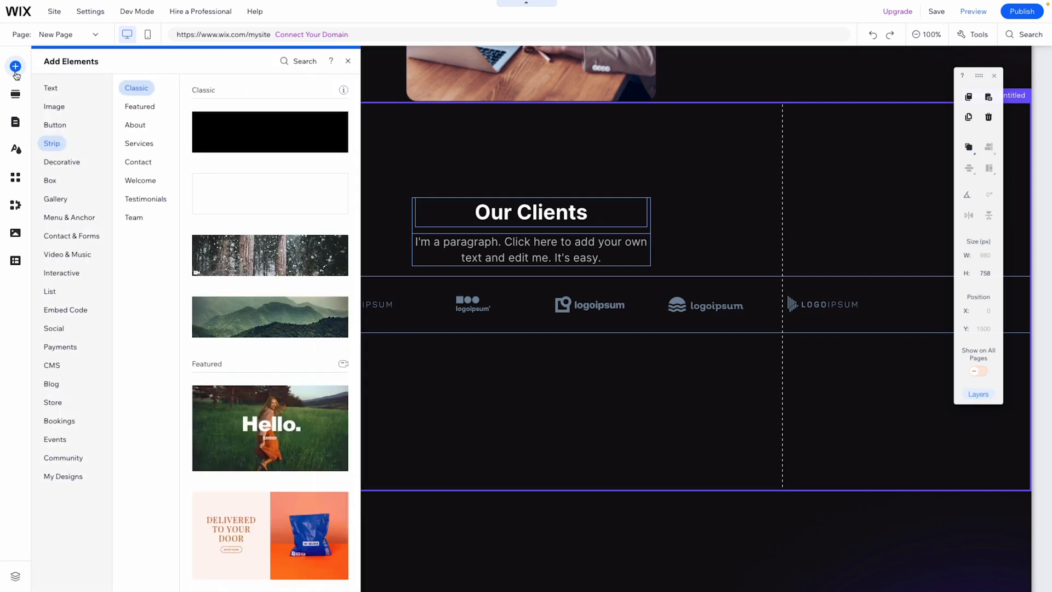
click(51, 181)
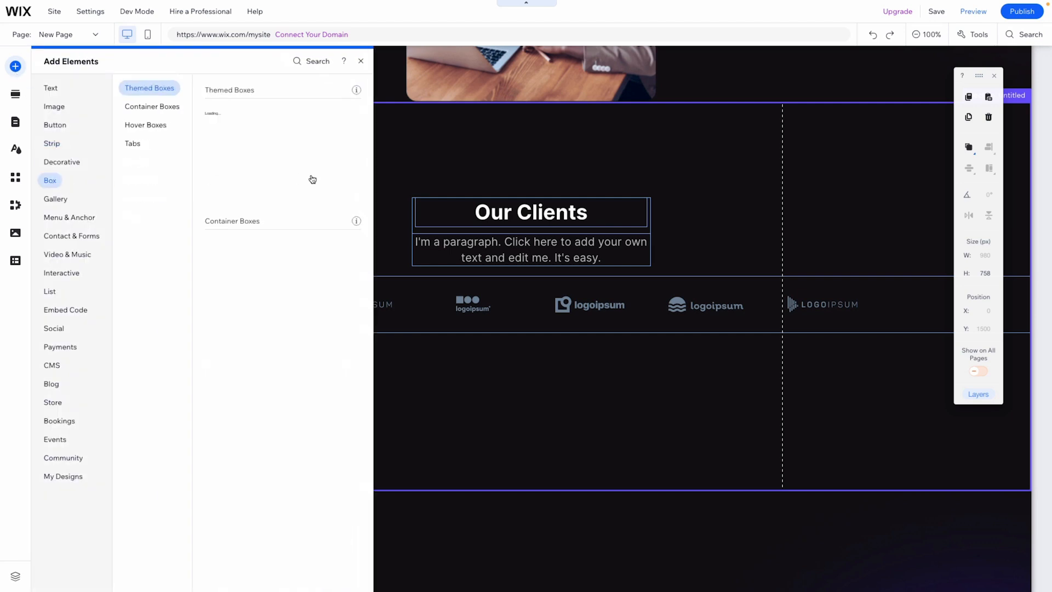
drag(253, 177, 548, 179)
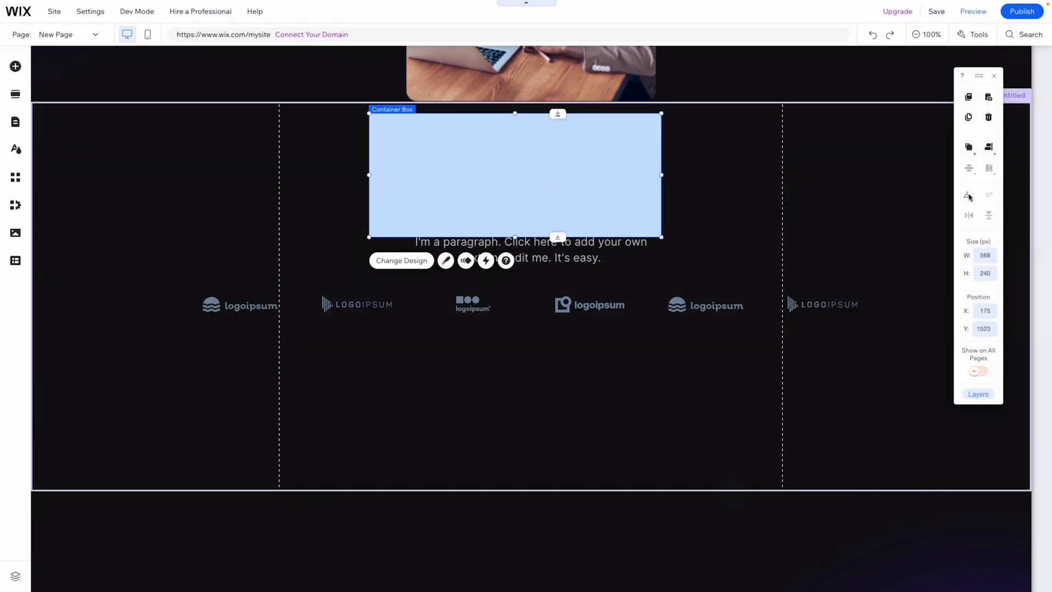
mouse_move(990, 147)
click(946, 168)
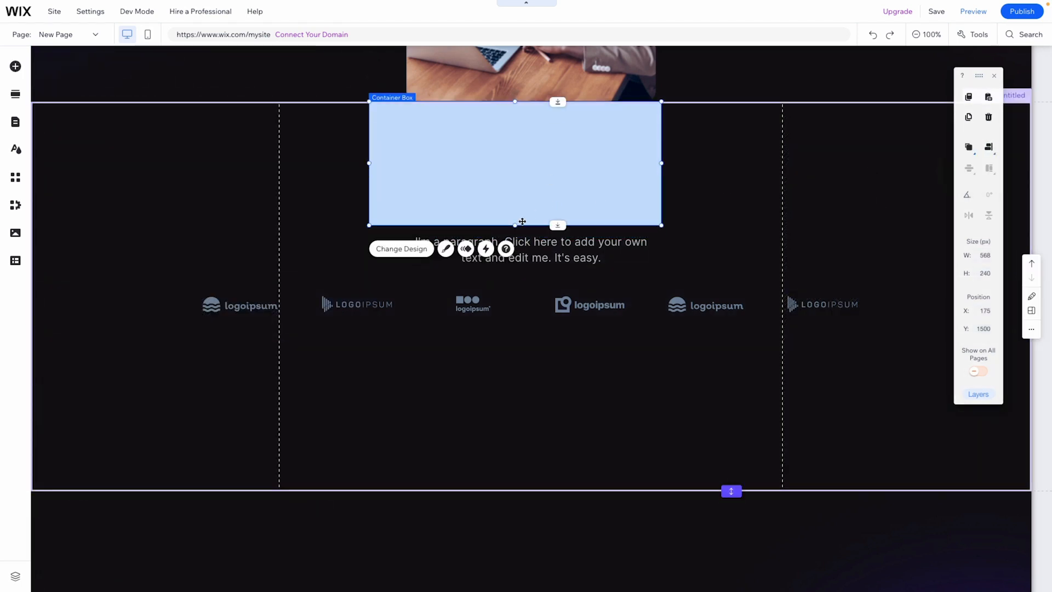
drag(515, 225, 518, 196)
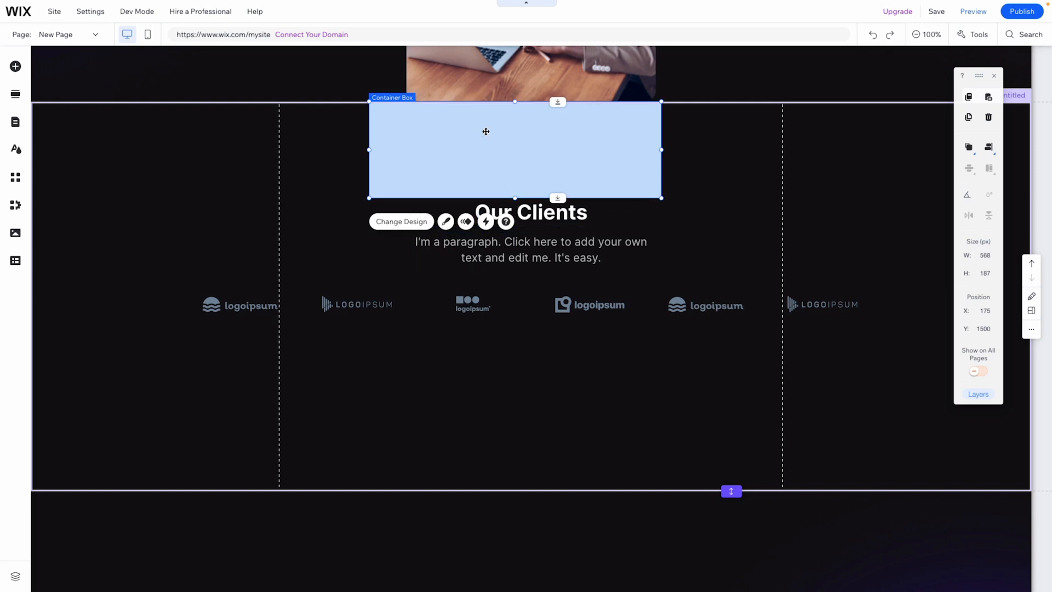
Move the box directly below the logo strip and shrink the section to end at the box's lower edge.
drag(493, 143, 501, 374)
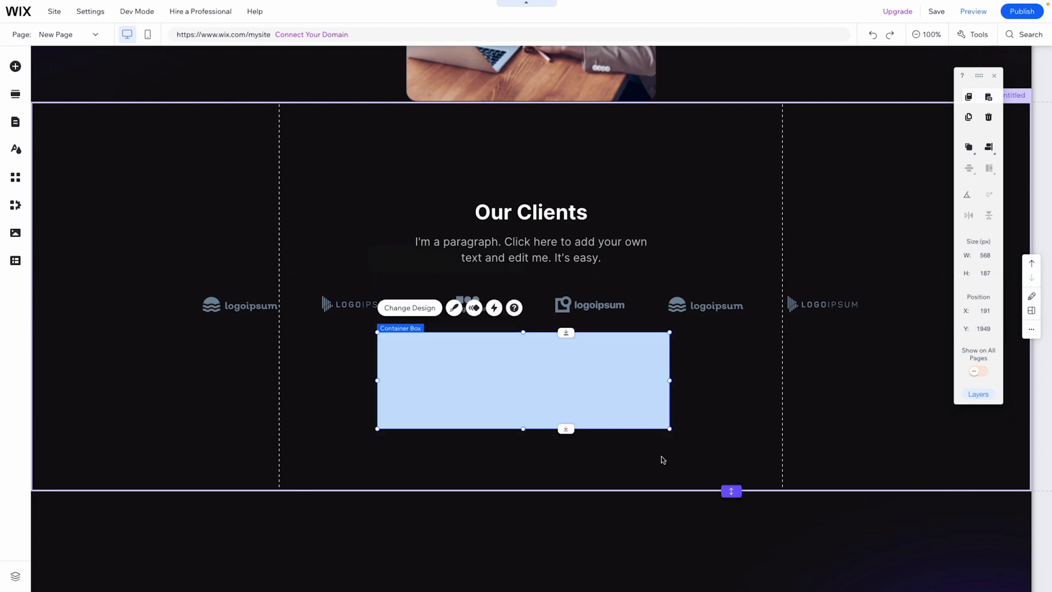
click(664, 460)
double_click(735, 494)
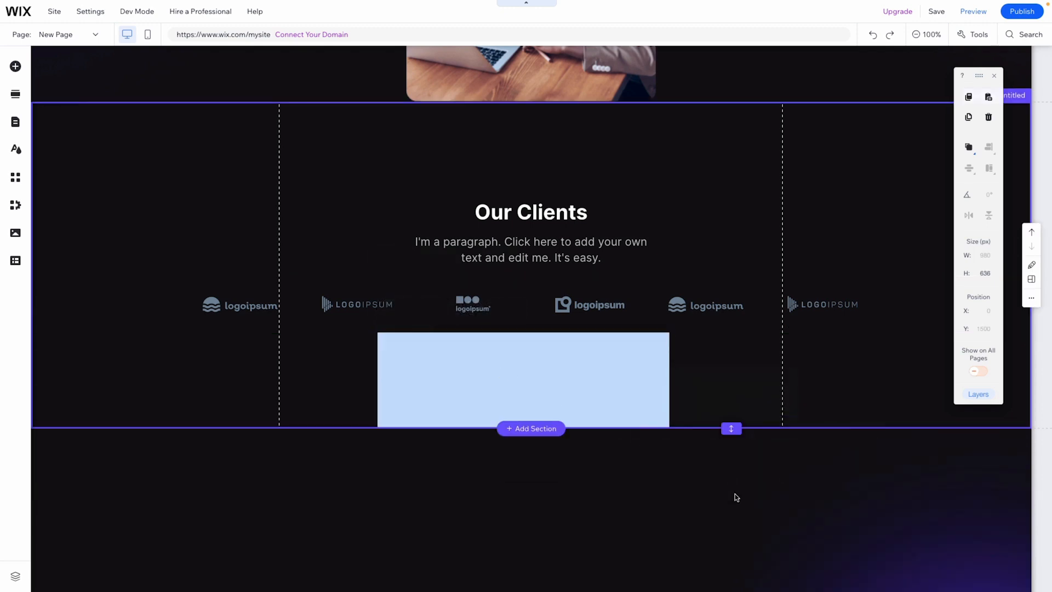
Delete the light-blue spacer box below the logo strip.
click(577, 404)
key(Delete)
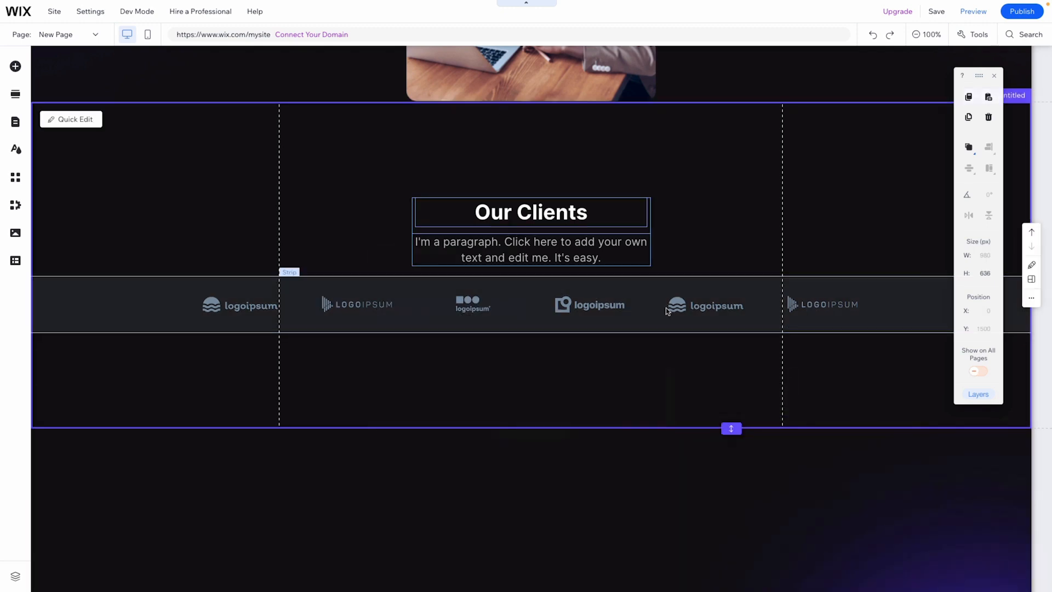
click(811, 211)
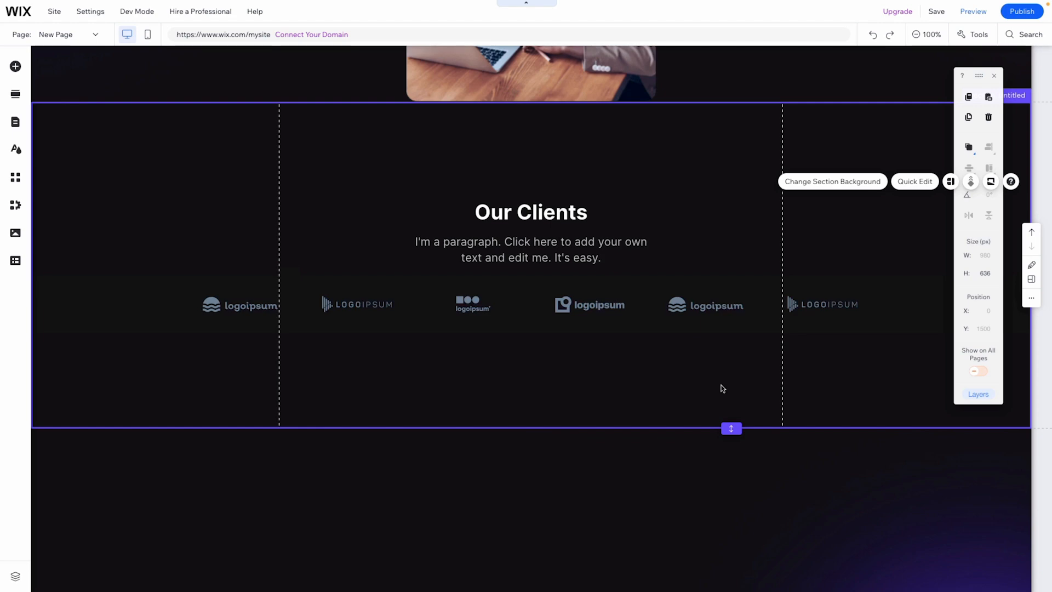
Add a blank section below the Our Clients section and set its height to 900 px.
scroll(722, 388, down, 3)
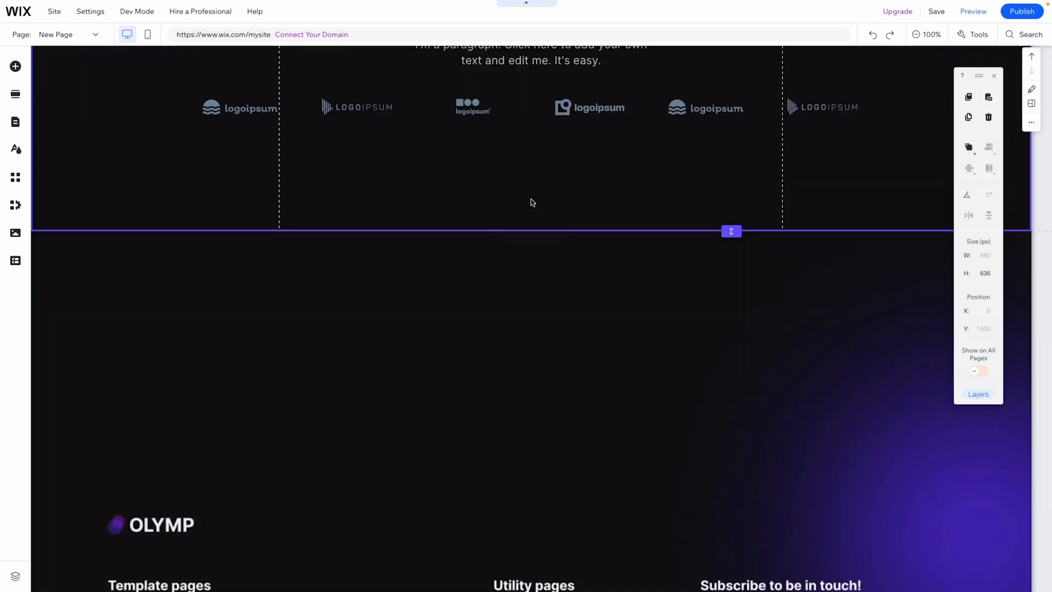
click(531, 231)
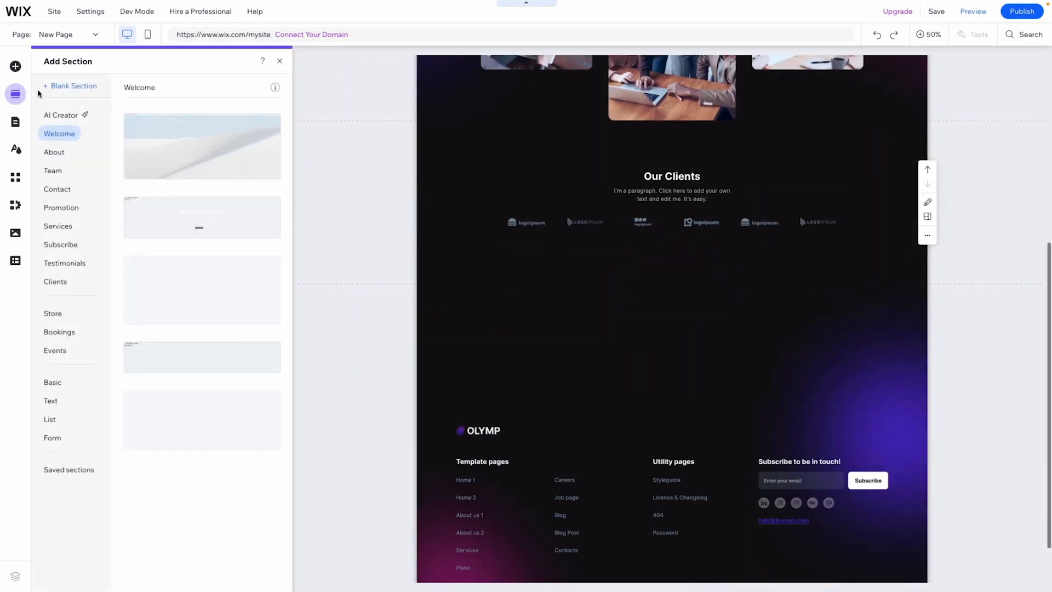
click(57, 87)
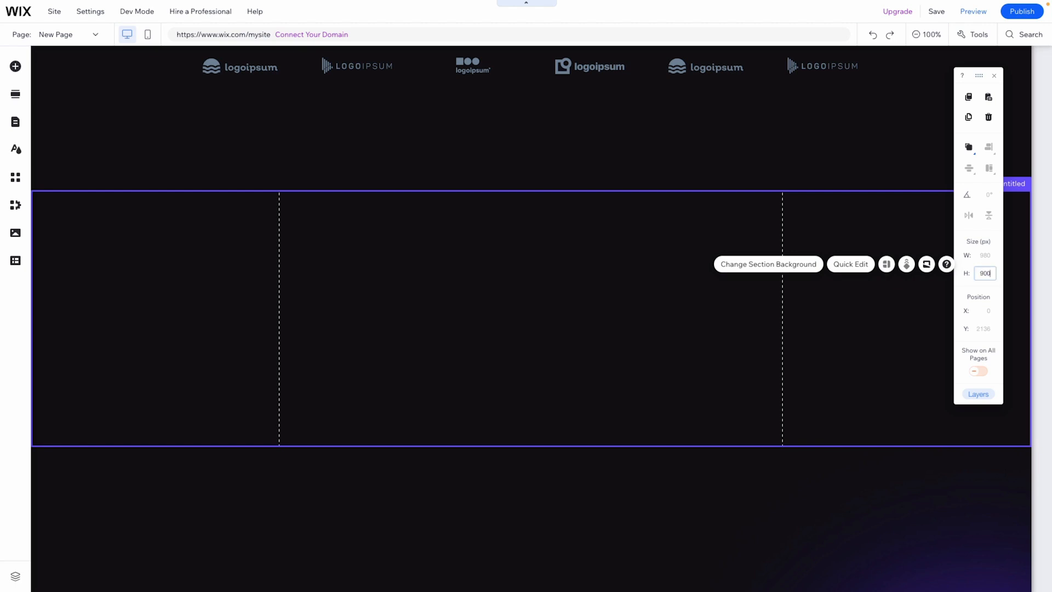
key(Return)
Copy the Our Clients heading and paragraph group into the new section and centre it horizontally.
scroll(491, 356, down, 3)
scroll(490, 356, up, 5)
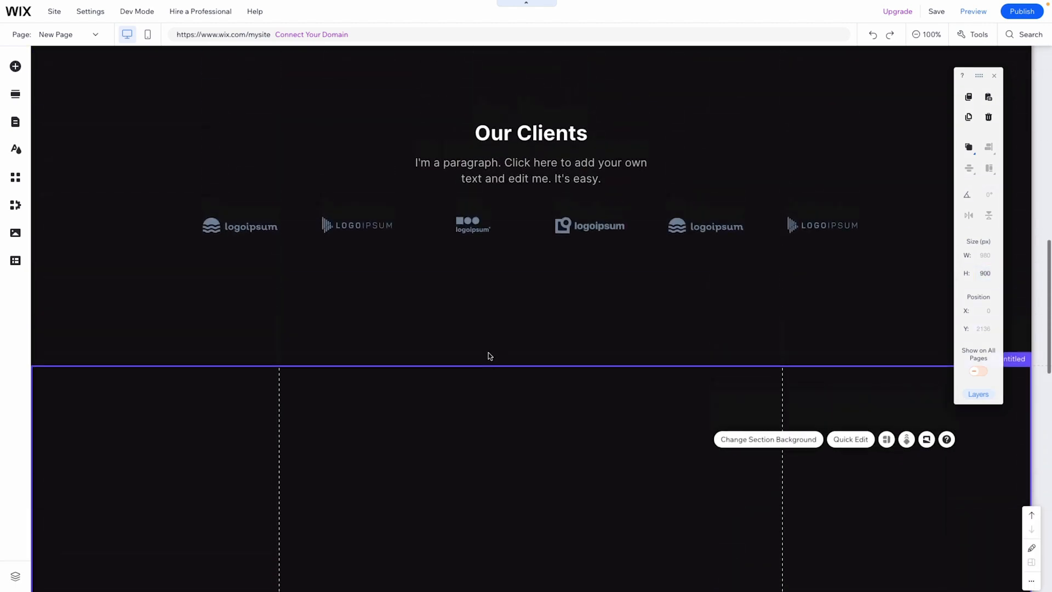
scroll(489, 356, up, 3)
click(499, 321)
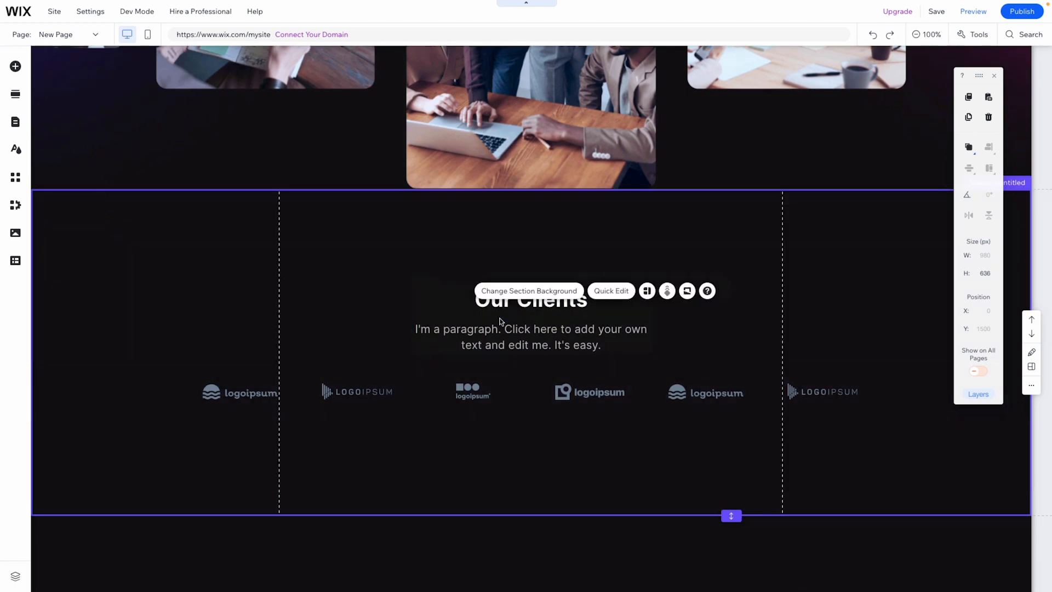
click(490, 318)
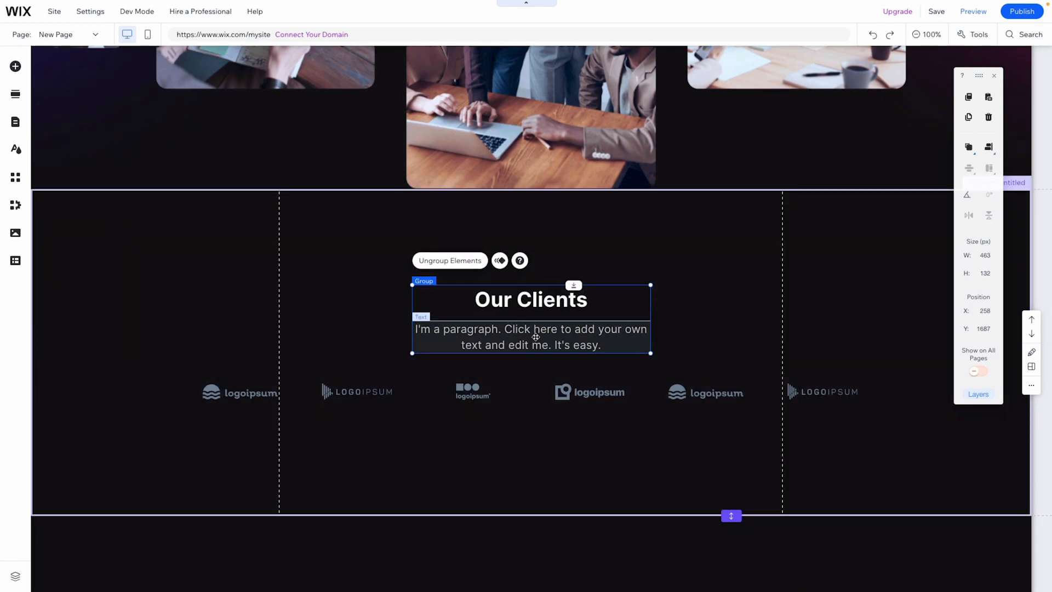
scroll(536, 340, down, 5)
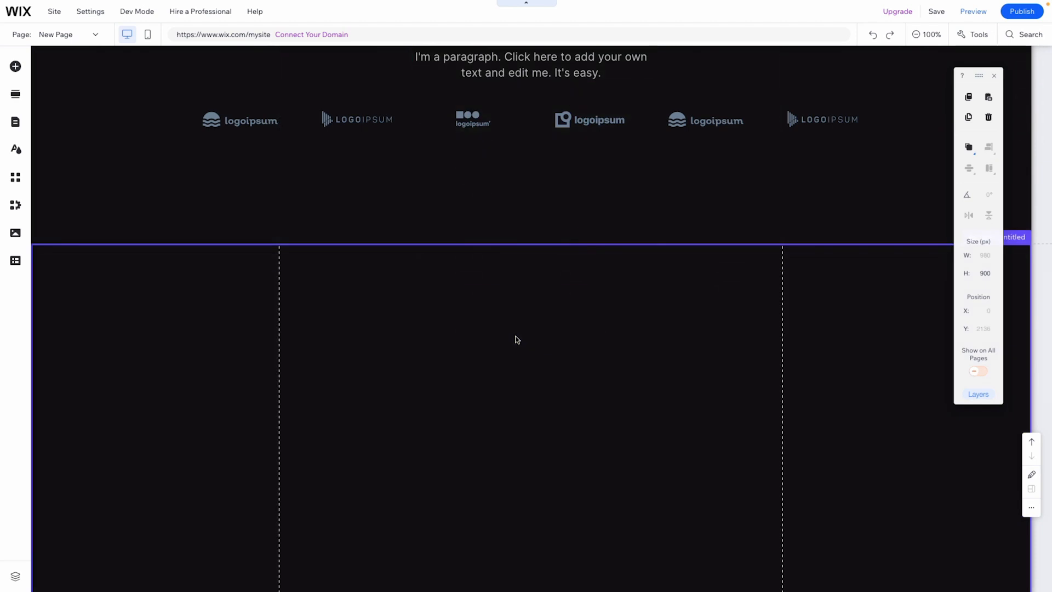
right_click(517, 338)
click(550, 273)
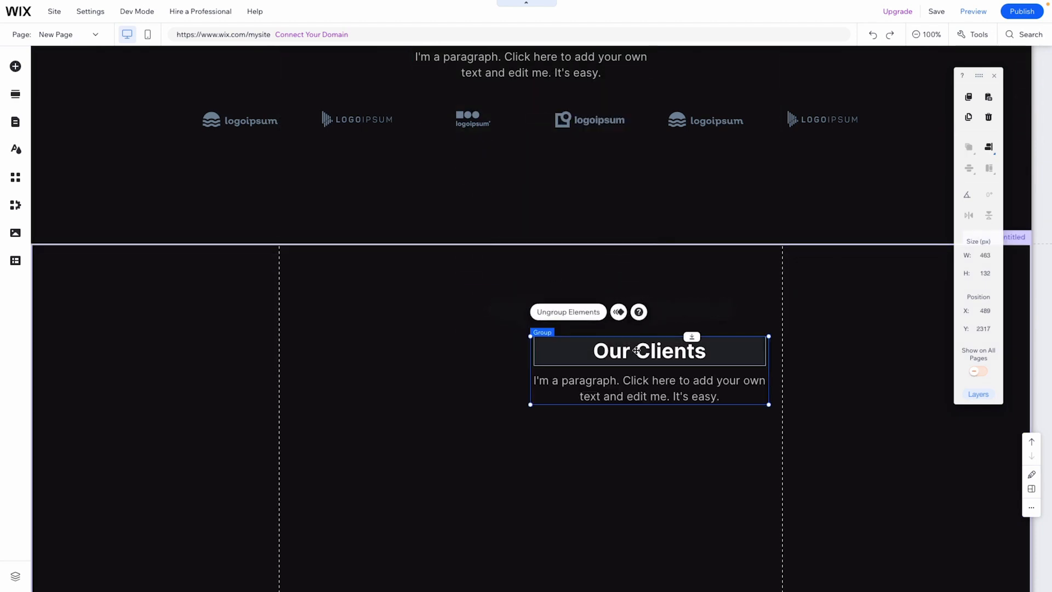
click(989, 147)
click(966, 148)
Change the copied group's heading text to "We are Team".
click(530, 349)
click(530, 349)
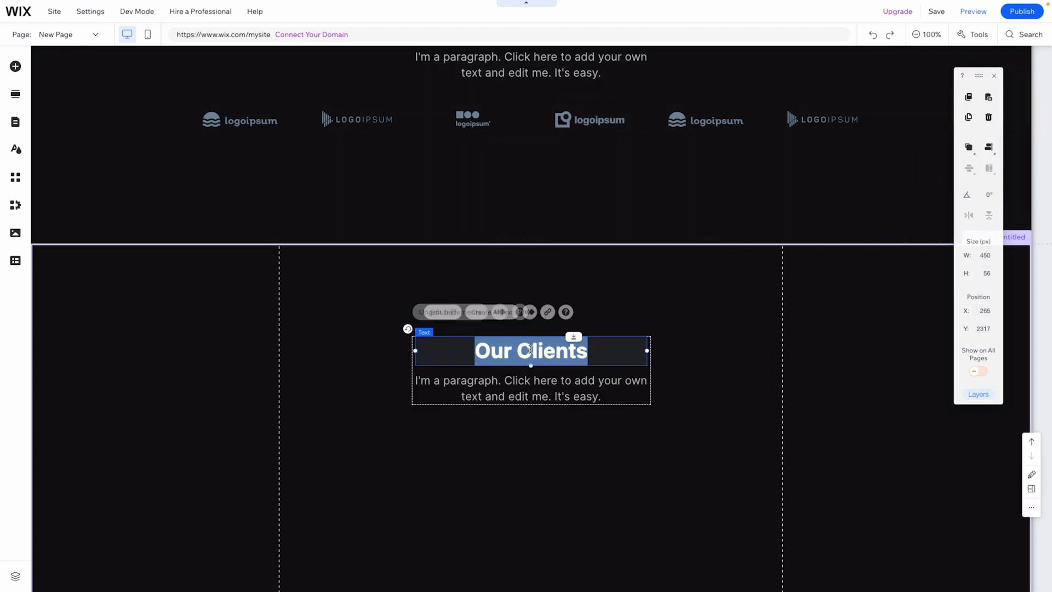
text(W)
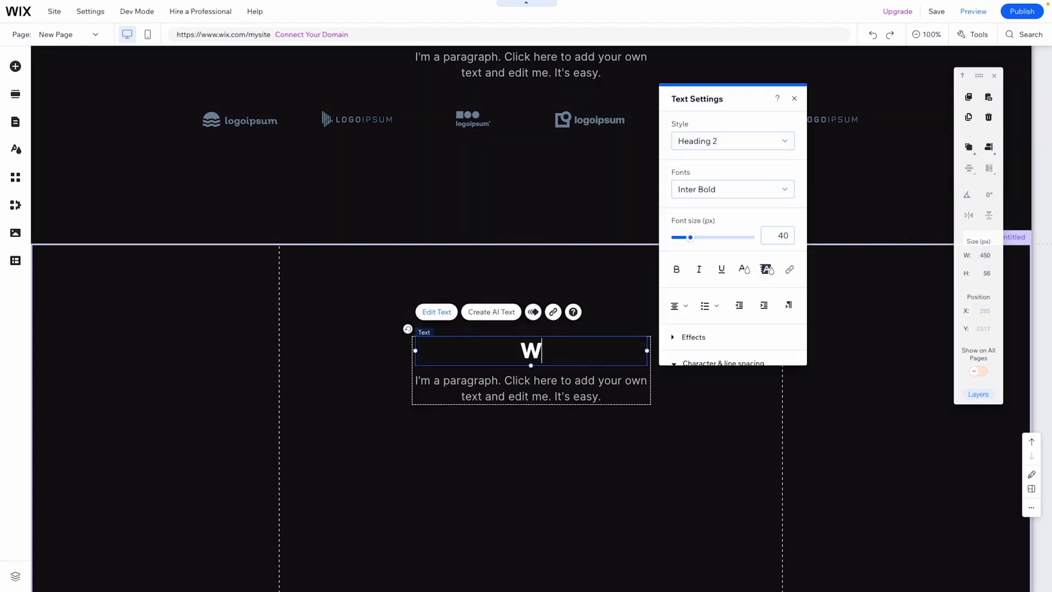
text(e are Tea,)
key(BackSpace)
text(m)
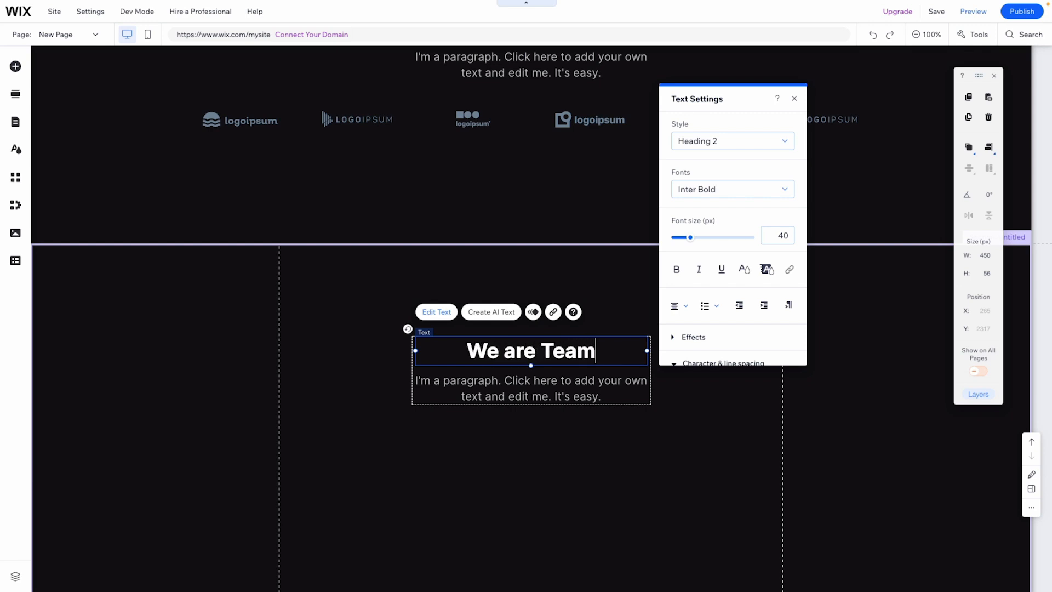
click(594, 443)
Add a white Classic strip below the We are Team paragraph at about Y 2482.
scroll(649, 336, down, 2)
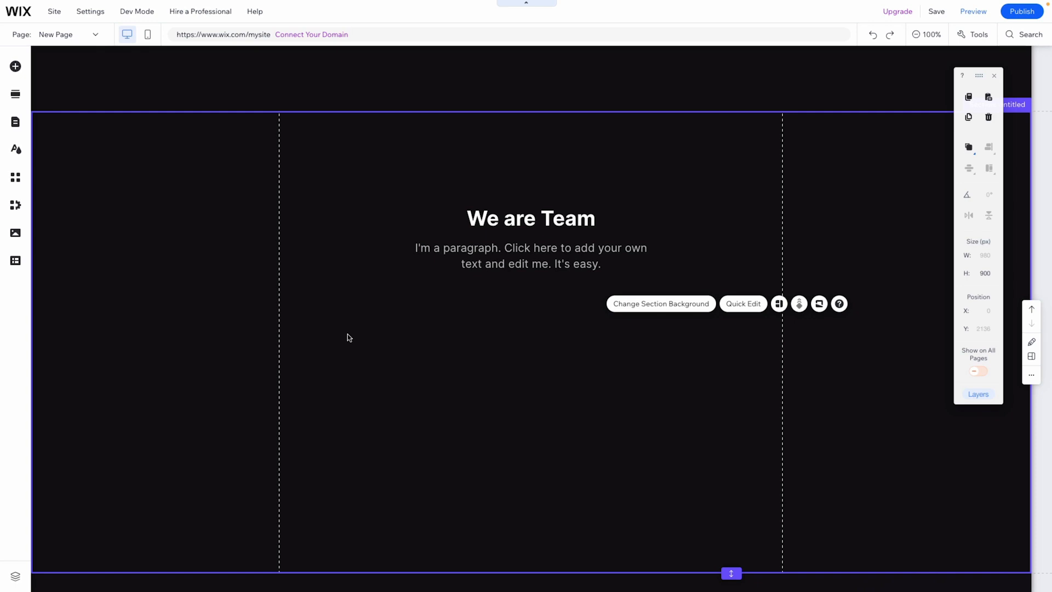
click(482, 379)
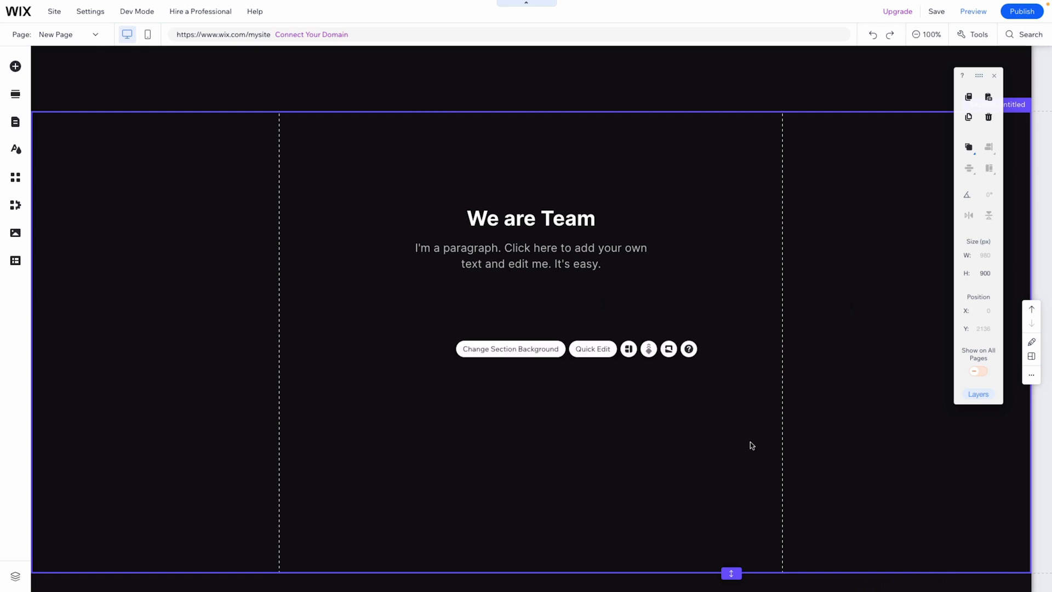
click(15, 66)
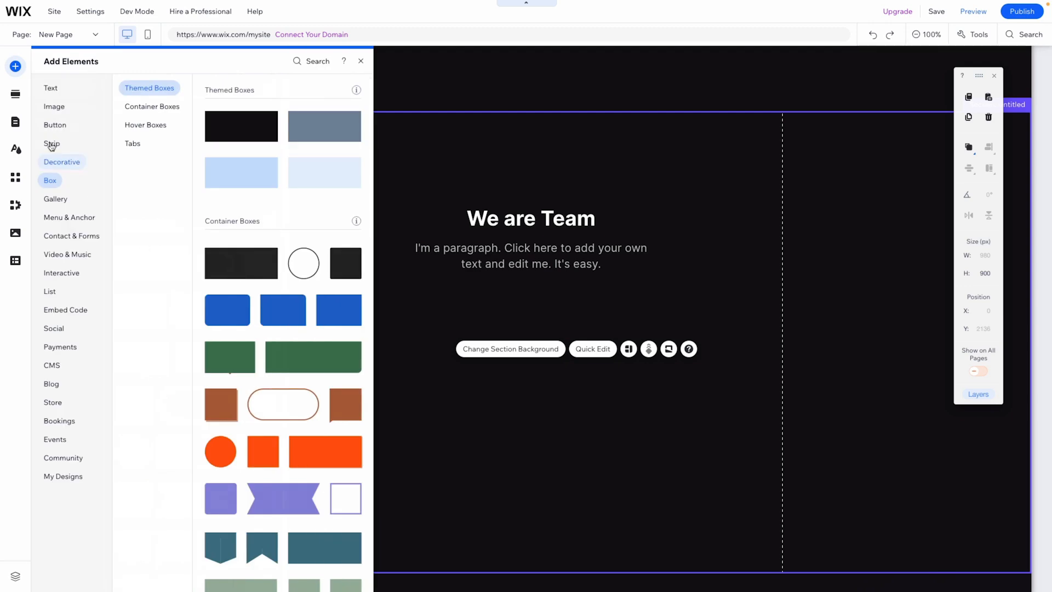
click(51, 144)
drag(239, 206, 519, 426)
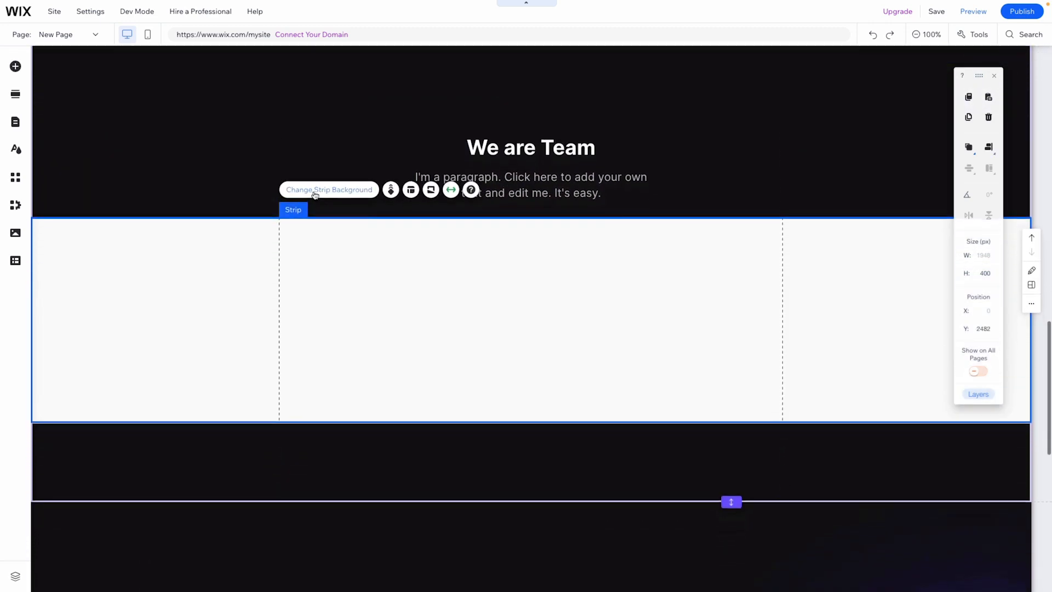
Set the We are Team strip's background to the Top Images.png image from the site files.
click(314, 189)
click(196, 285)
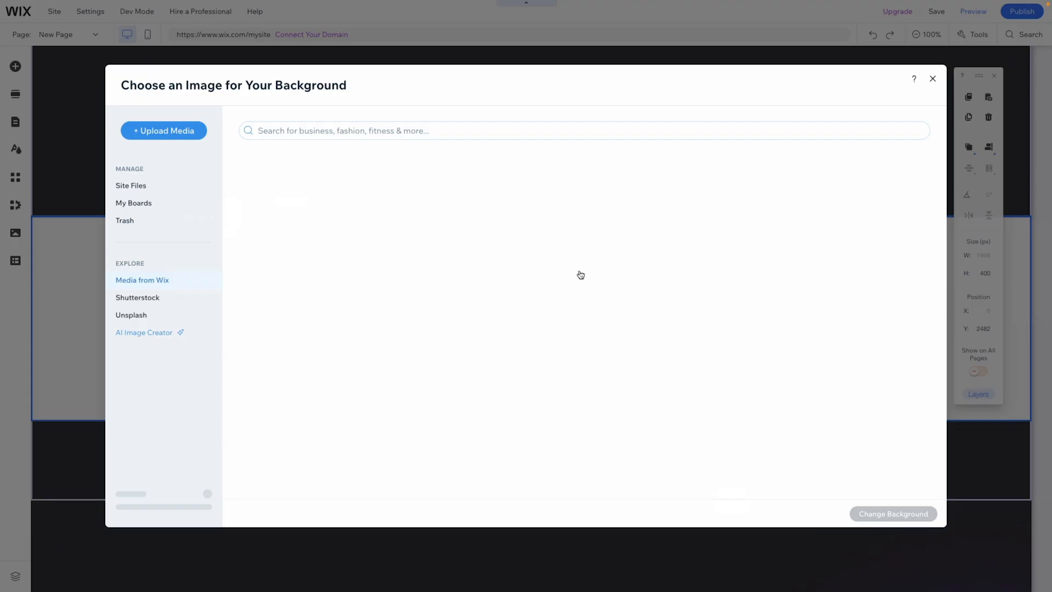
click(131, 186)
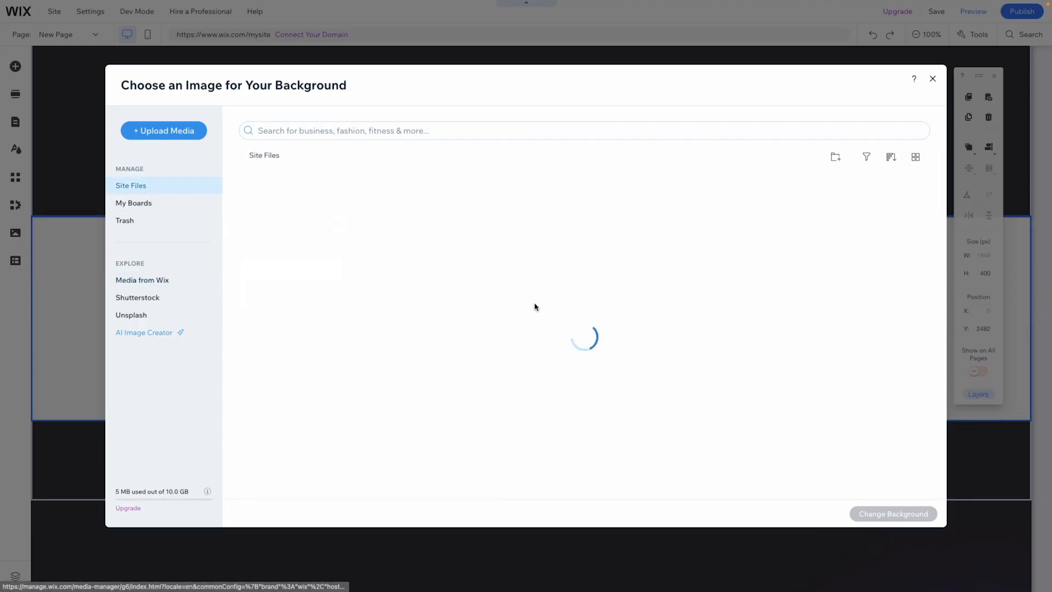
double_click(470, 346)
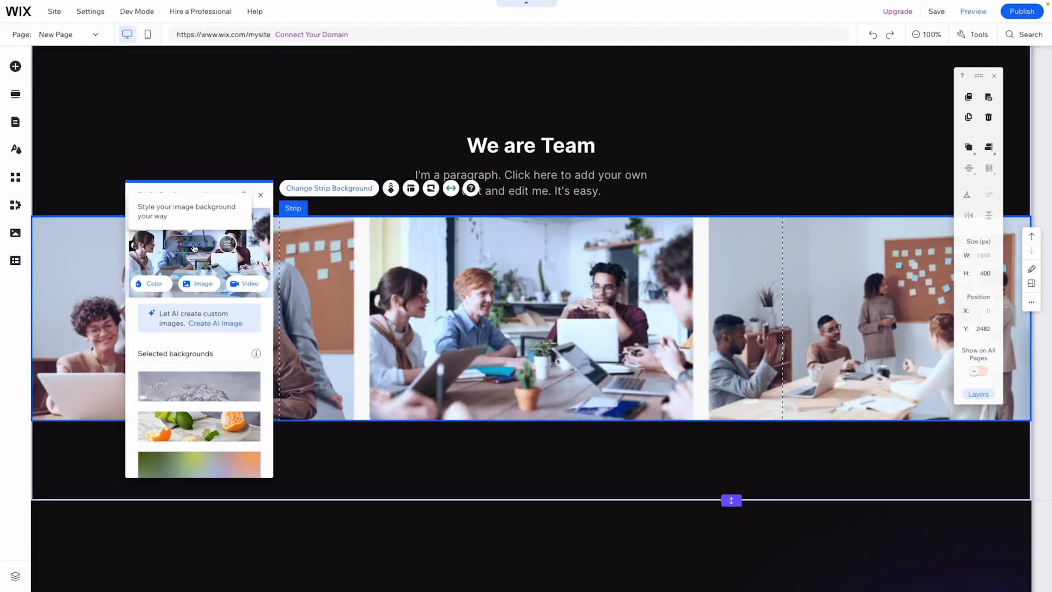
Scale the strip's background image to Original size and set the color behind the image to 0% opacity.
click(194, 244)
click(190, 378)
click(179, 357)
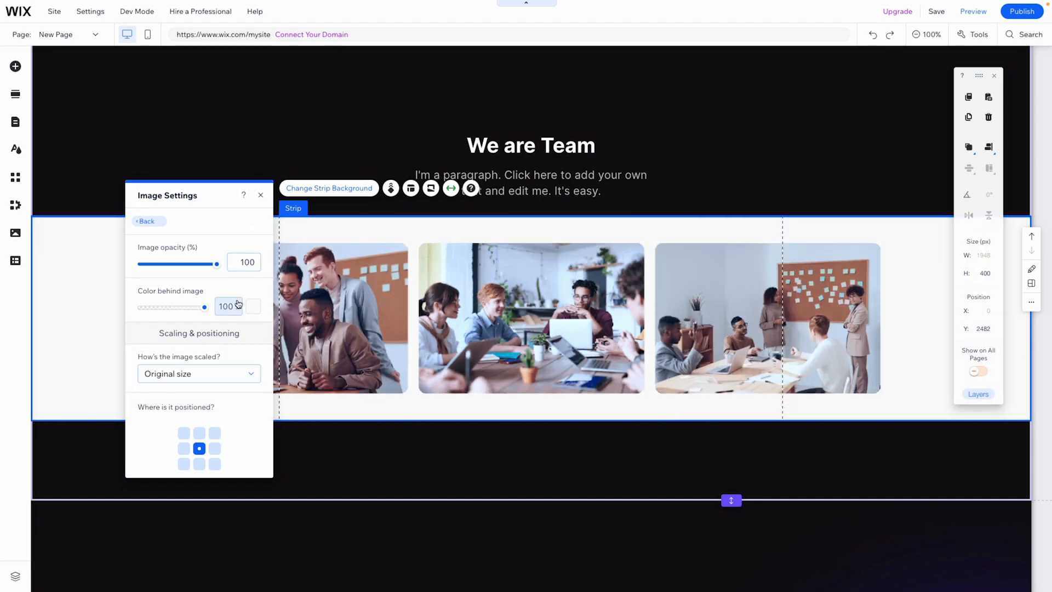
text(0)
key(Return)
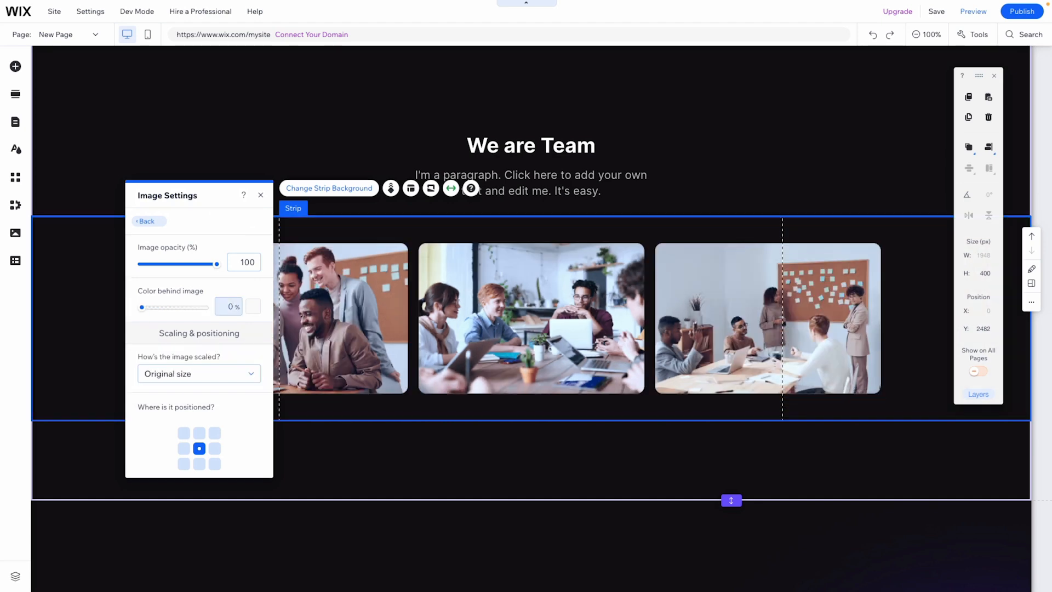
Reduce the image strip's height to about 306 px and give it the Pan Right scroll effect.
drag(474, 417, 477, 371)
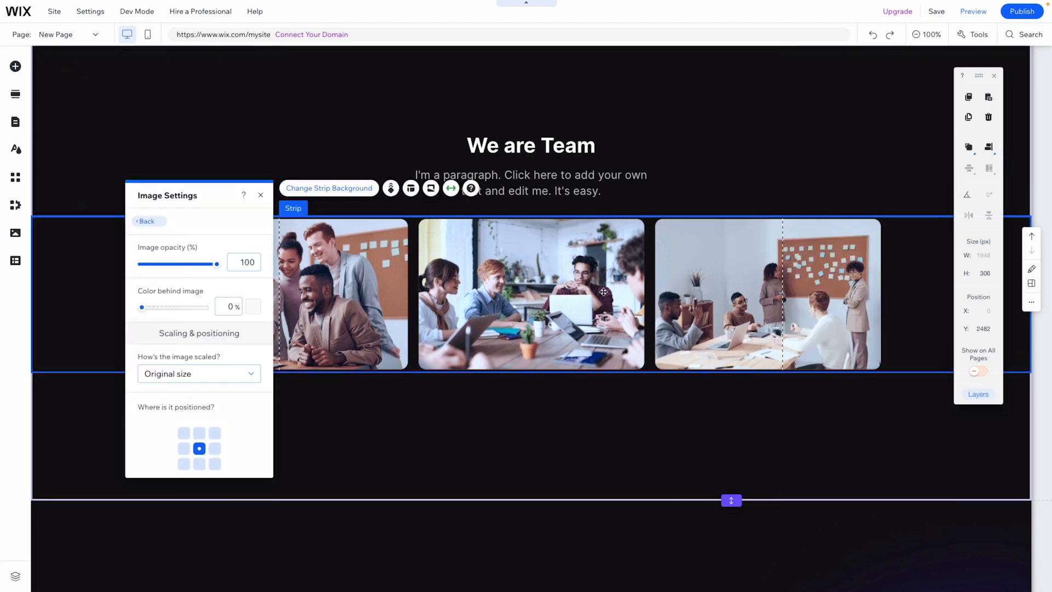
click(391, 189)
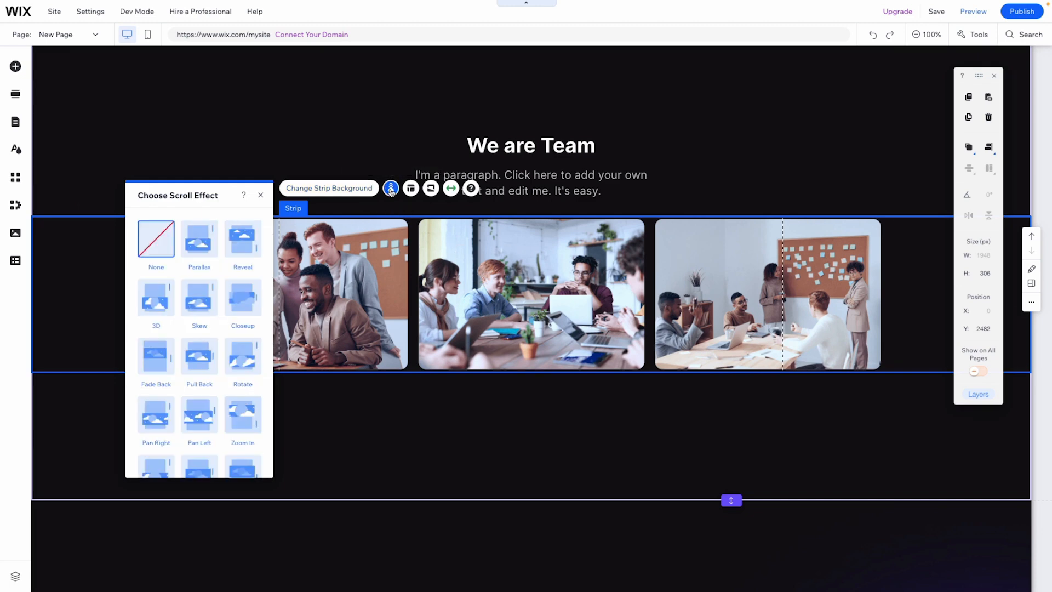
click(156, 420)
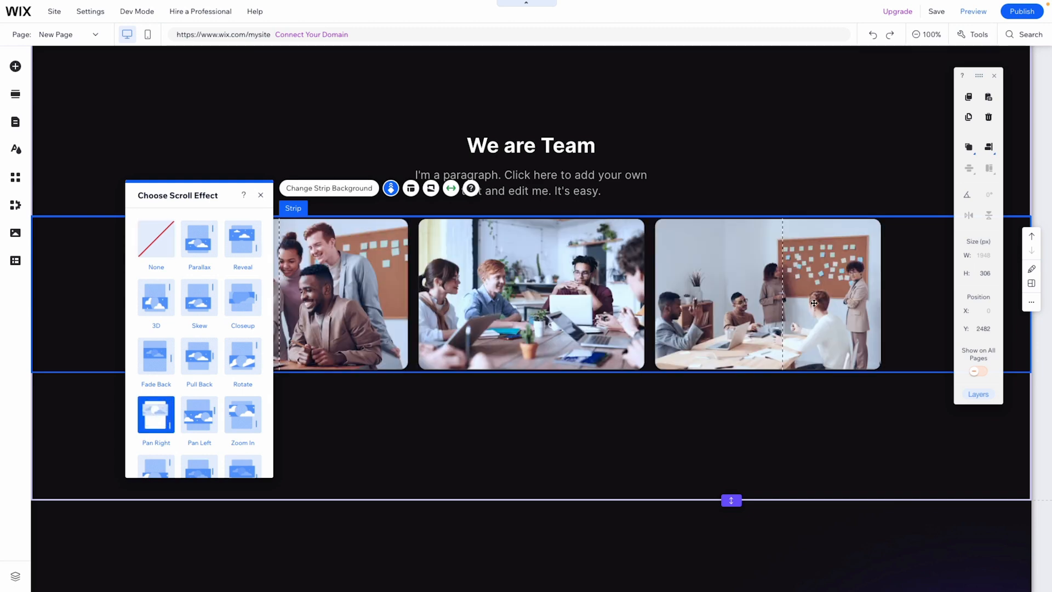
Extend the We are Team section's height to about 1198 px.
click(775, 409)
scroll(774, 409, down, 1)
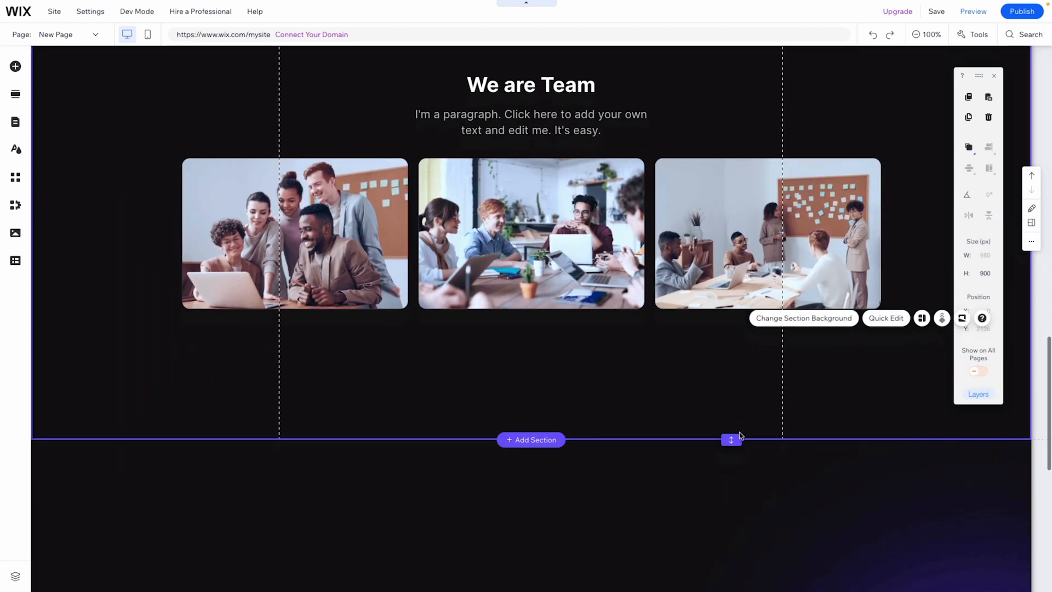
drag(733, 439, 731, 591)
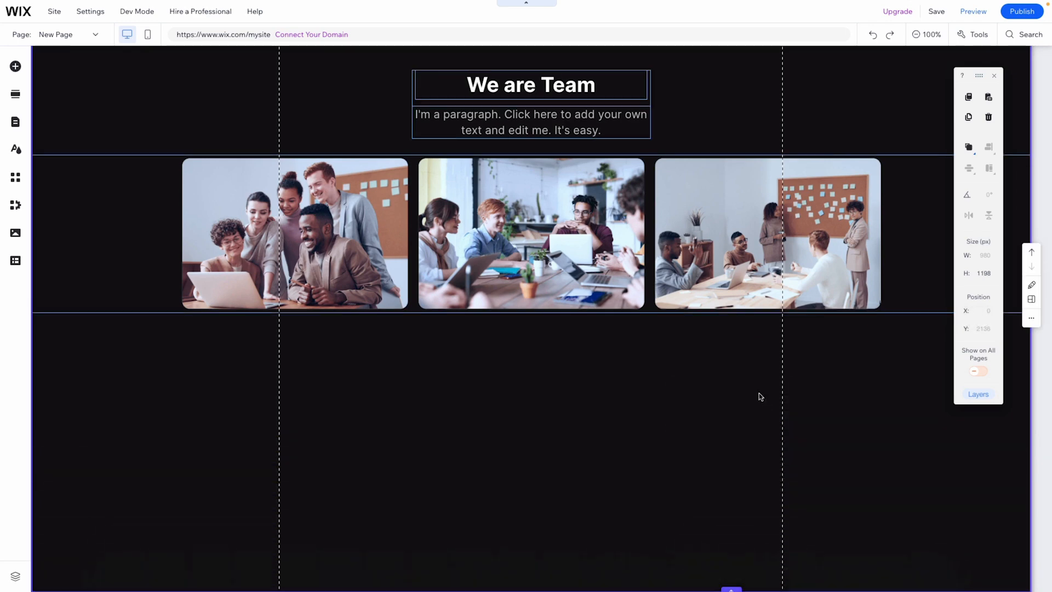
scroll(738, 416, down, 2)
scroll(737, 416, up, 1)
Duplicate the team image strip and place the copy directly below the original in the same section.
click(595, 186)
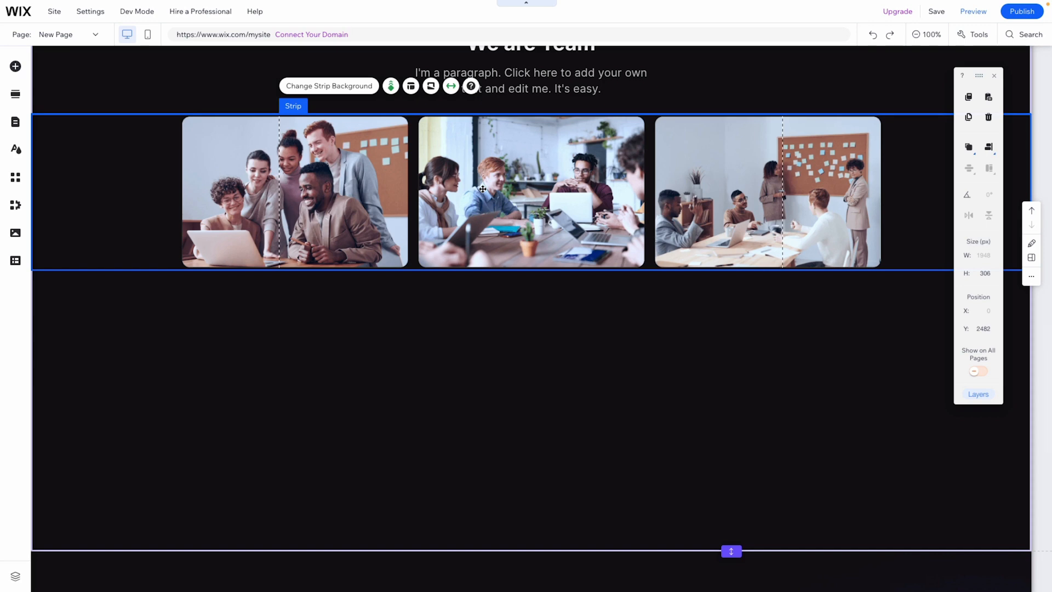
click(463, 329)
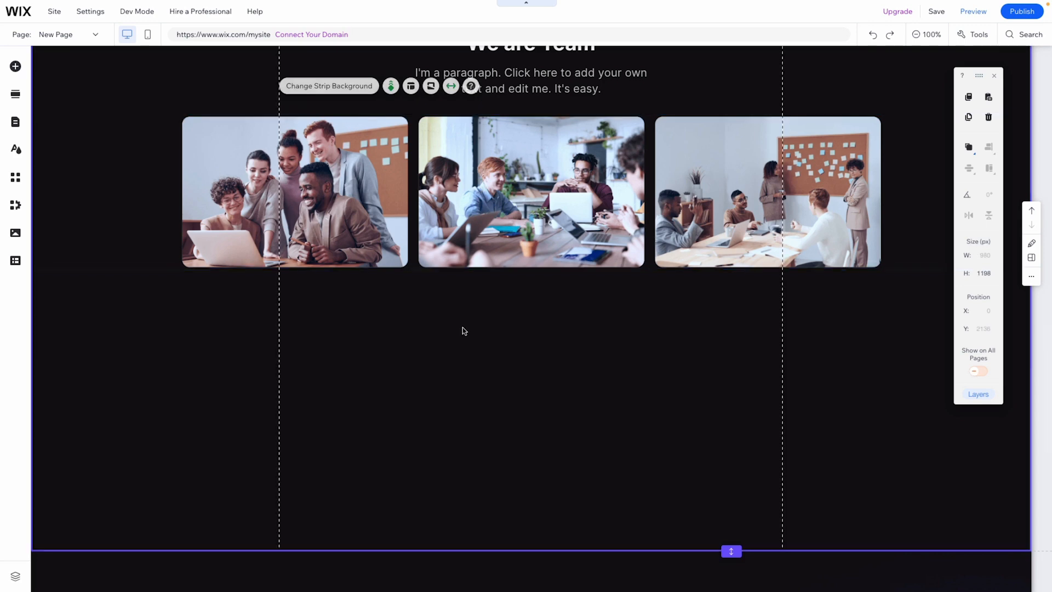
key(ctrl+v)
scroll(464, 330, down, 1)
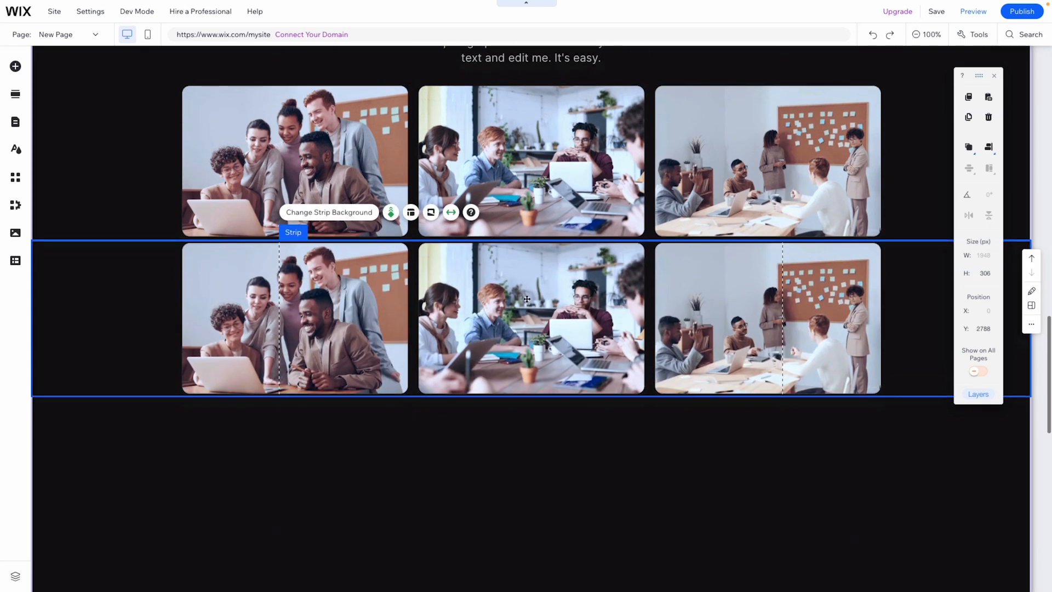
Replace the copied strip's background with Bottom Images.png from the site files and scale it to Original size.
click(317, 213)
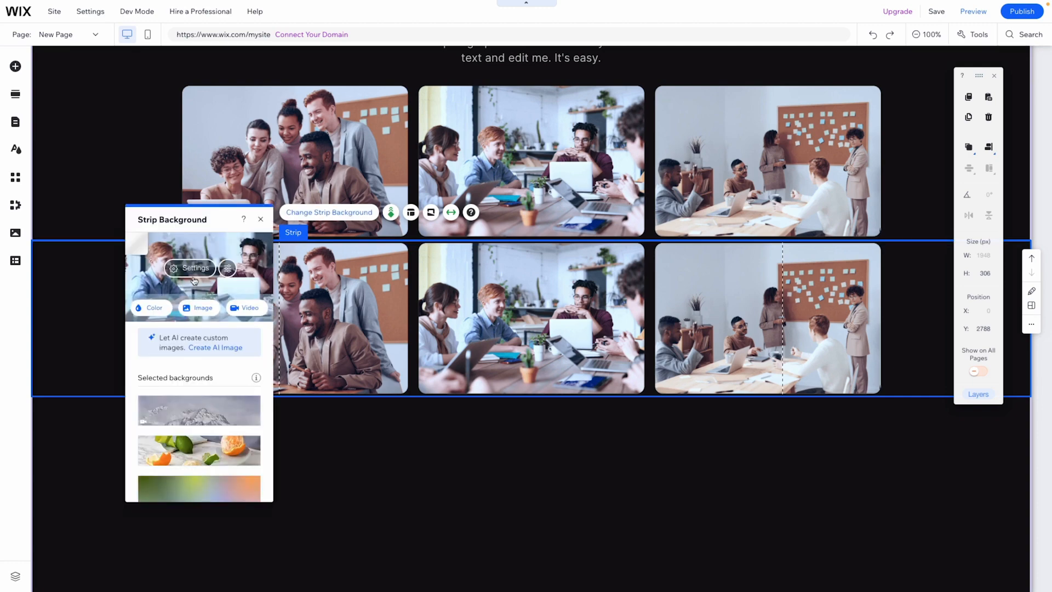
click(201, 309)
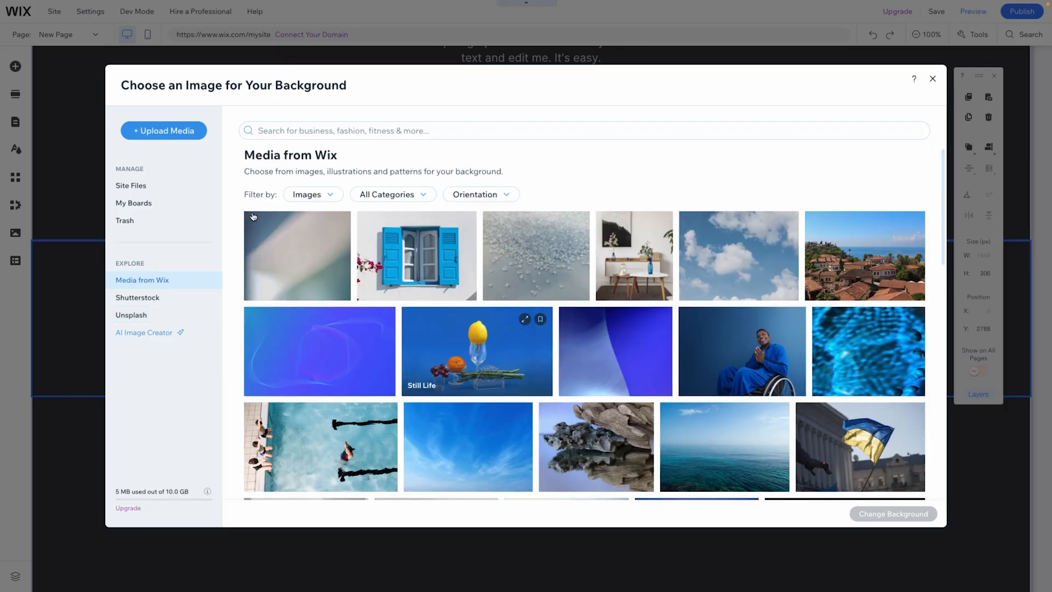
click(173, 185)
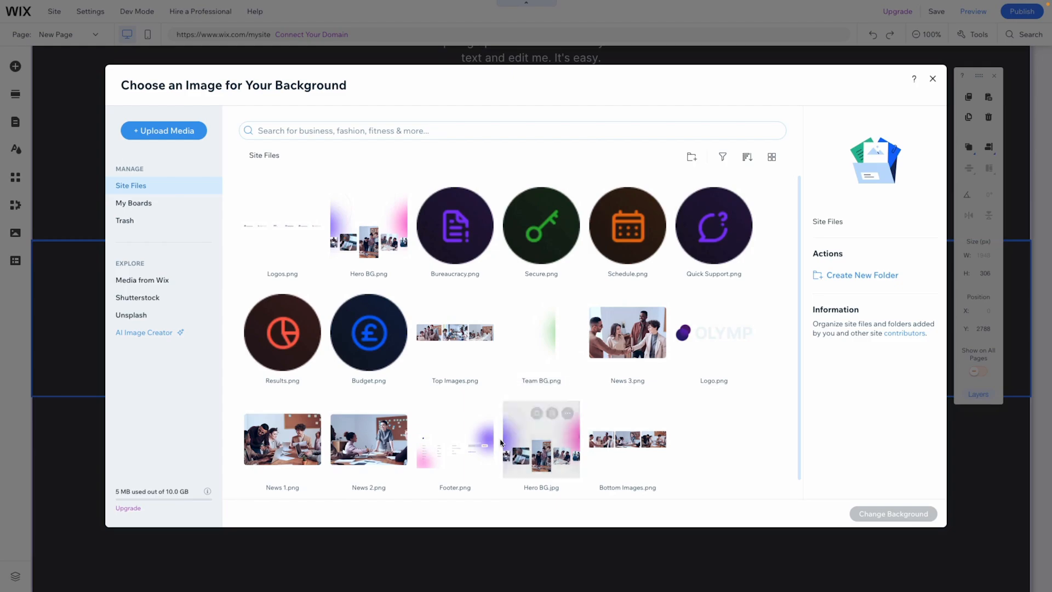
double_click(624, 450)
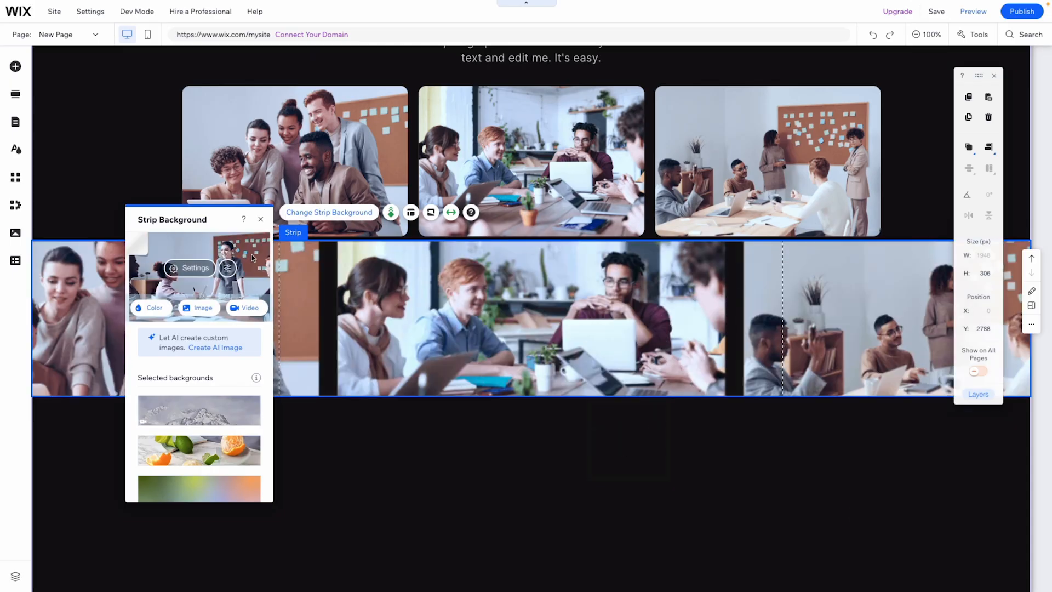
click(184, 269)
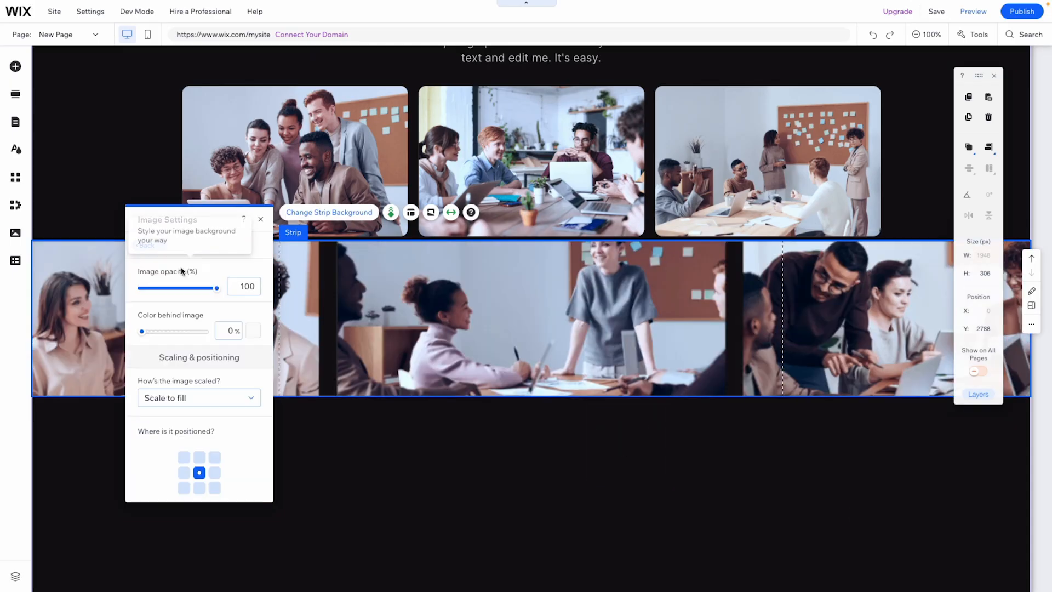
click(202, 398)
click(171, 377)
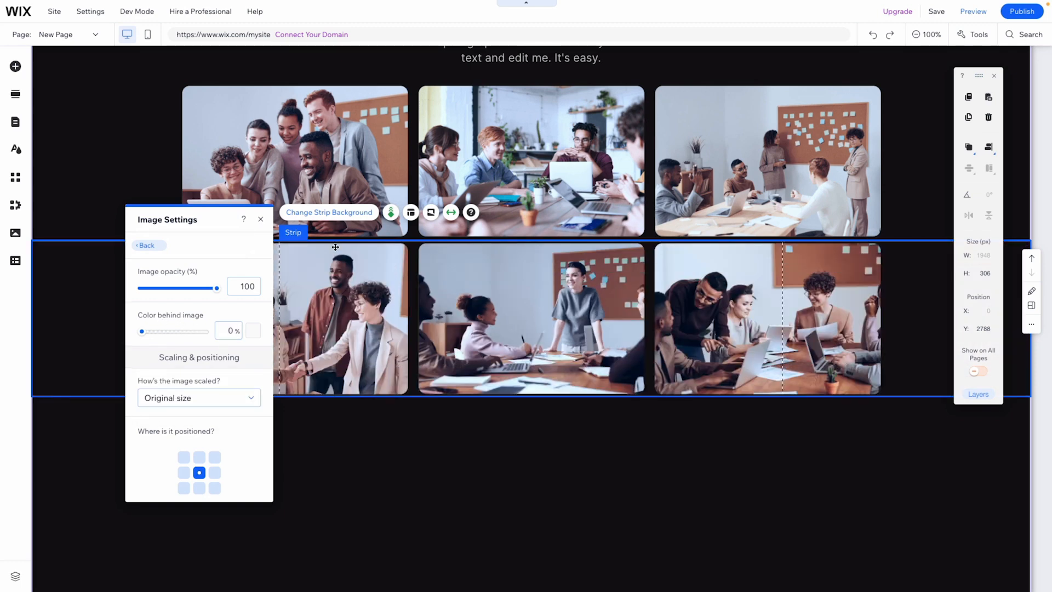
Change the lower image strip's scroll effect to Pan Left.
click(391, 214)
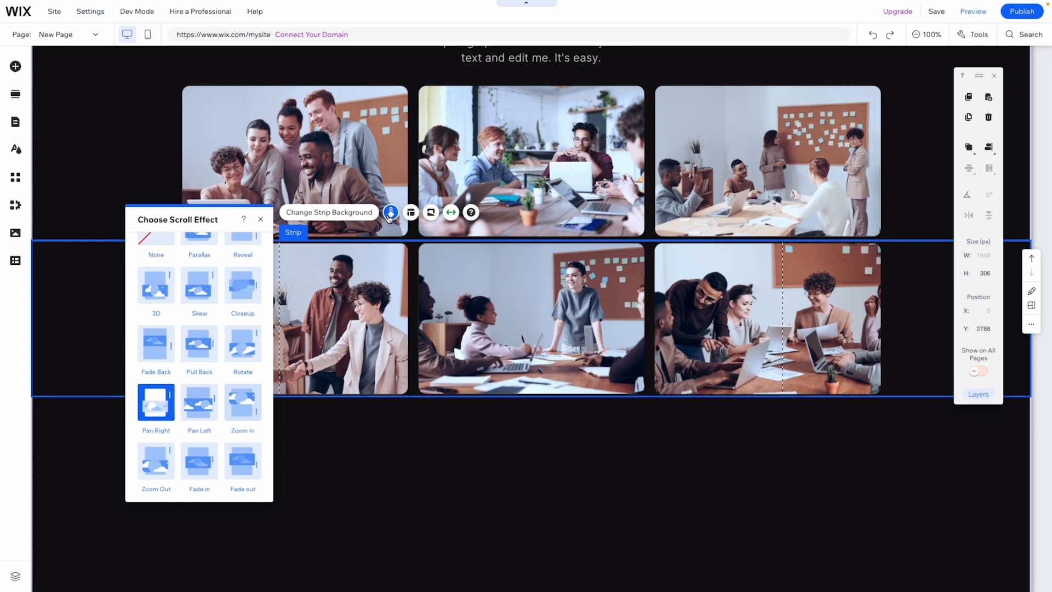
click(200, 409)
click(606, 443)
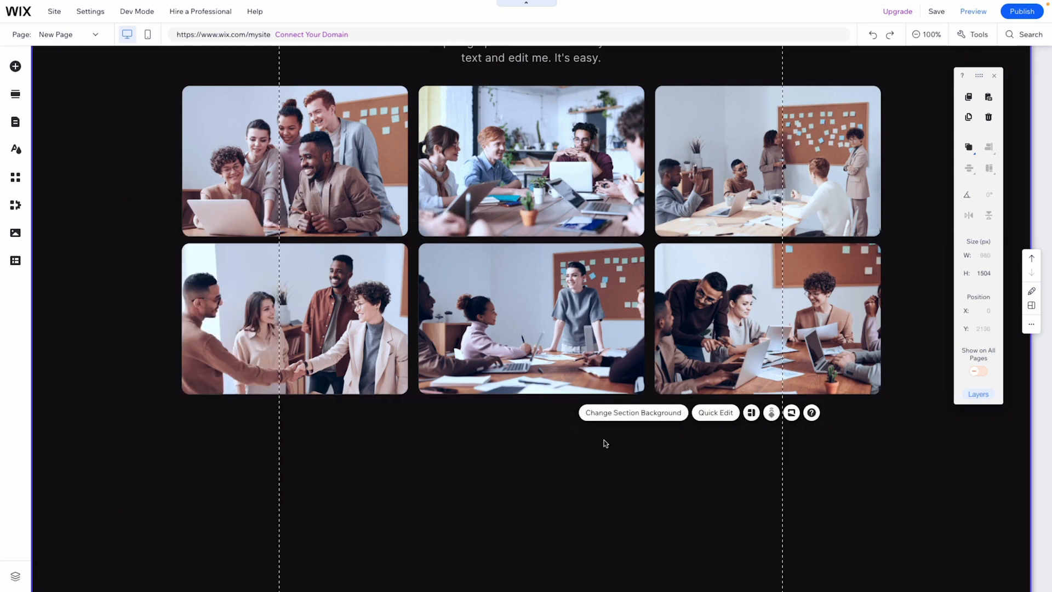
Preview the page, check how the two team image strips move on scrolling, and return to the editor.
scroll(713, 329, up, 3)
click(965, 16)
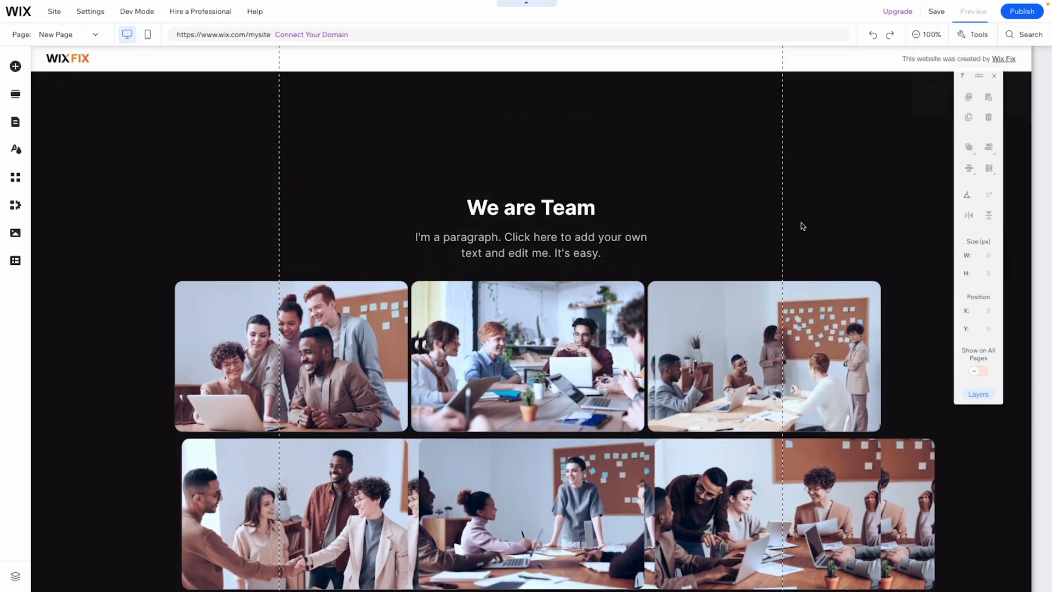
scroll(802, 226, up, 3)
scroll(802, 226, down, 4)
scroll(801, 226, down, 5)
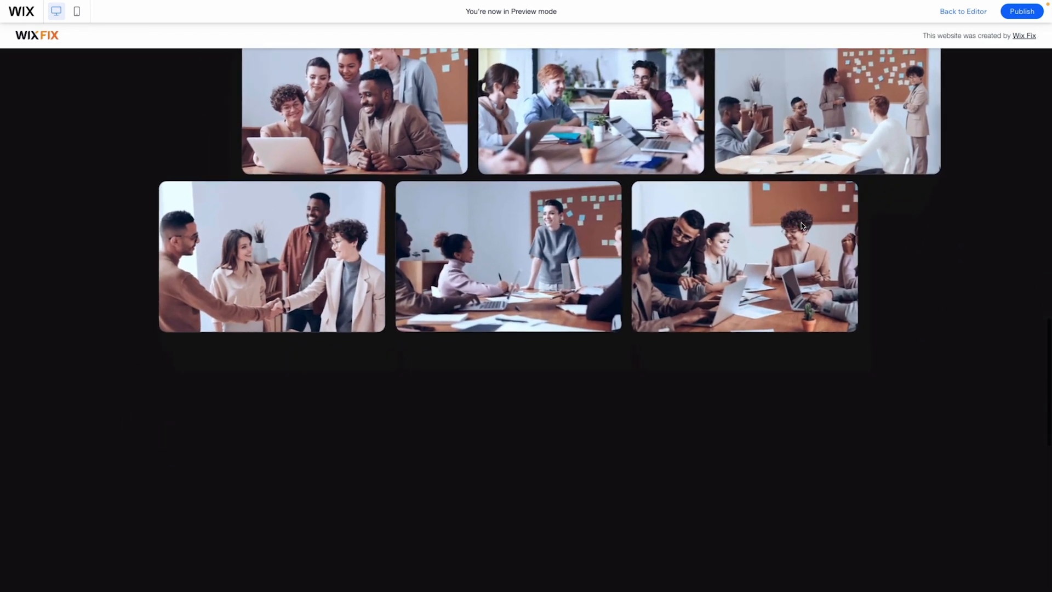
scroll(802, 226, up, 3)
scroll(801, 223, up, 2)
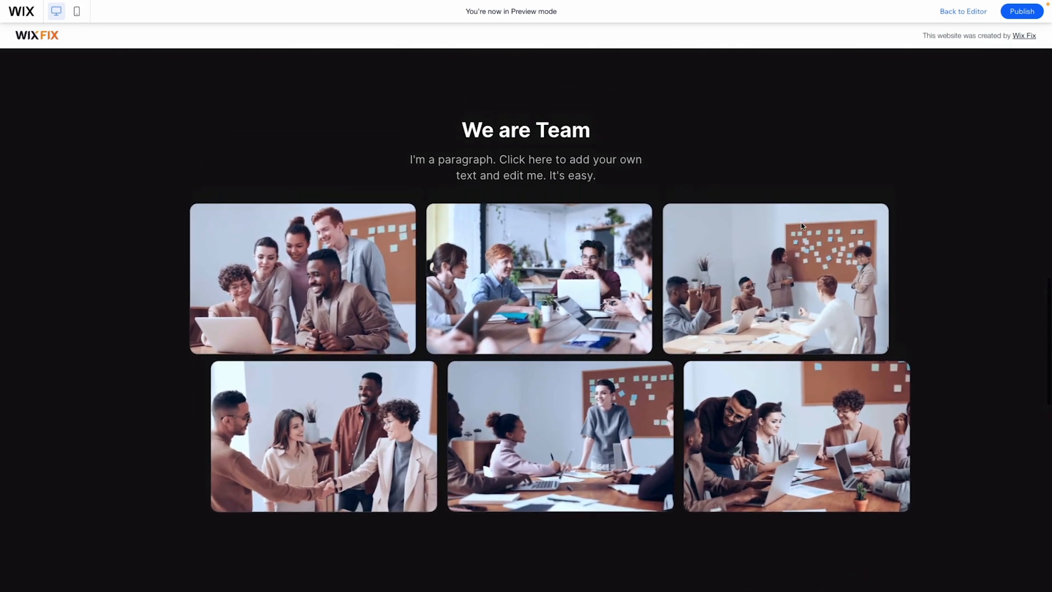
click(970, 12)
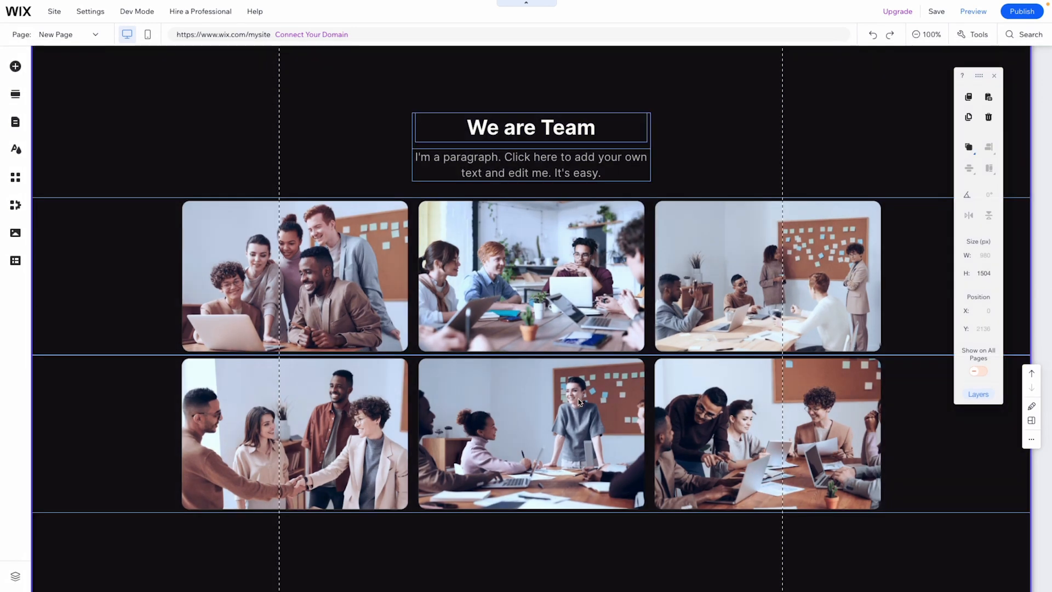
Move the lower image strip down to Y 2800 to leave a gap below the upper strip.
click(577, 411)
key(shift+Down)
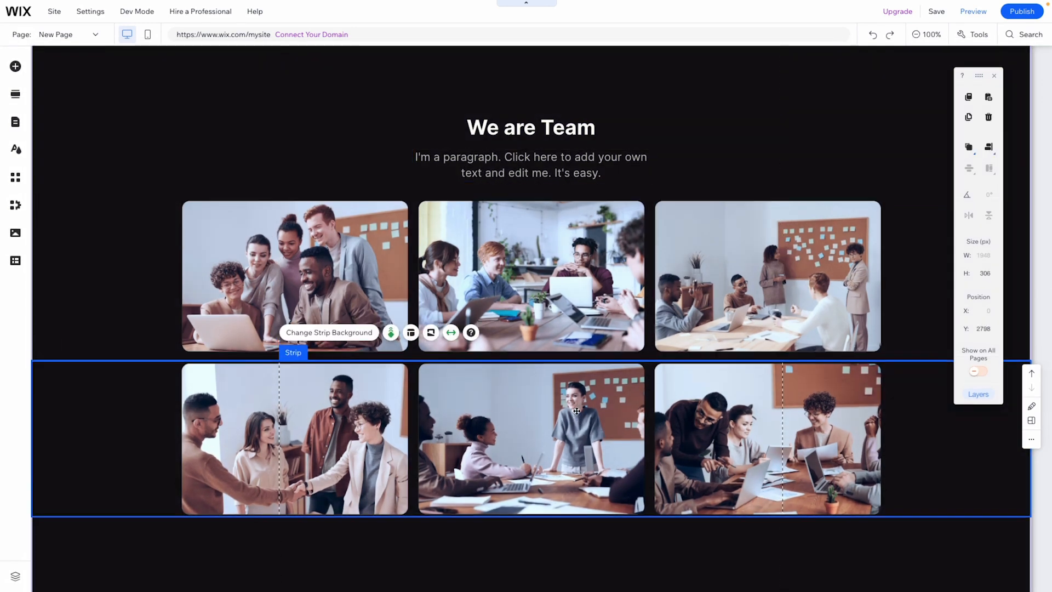
key(shift+Down)
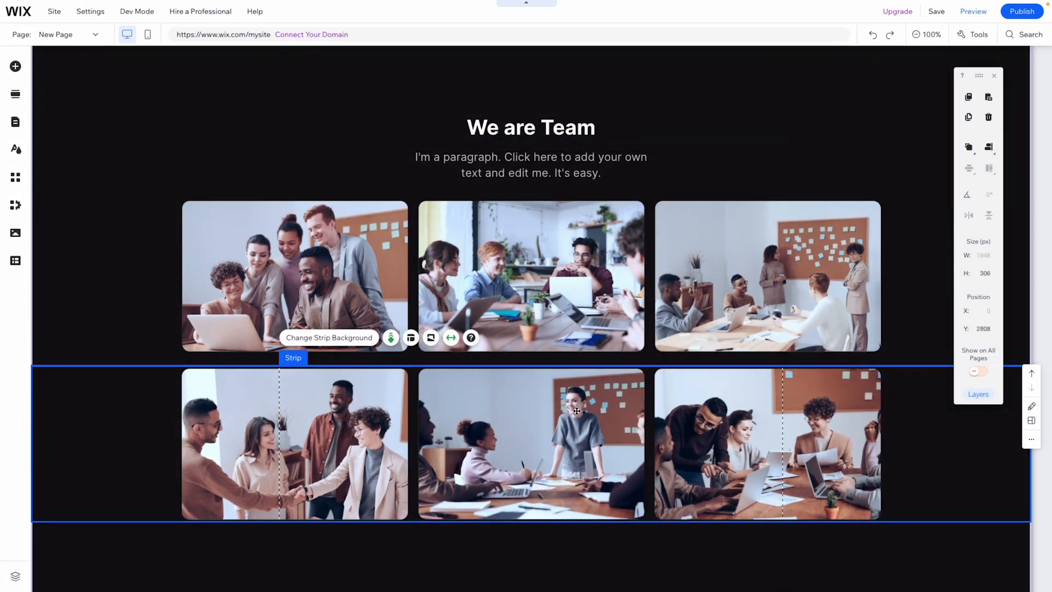
key(shift+Up)
key(Down)
key(Down)
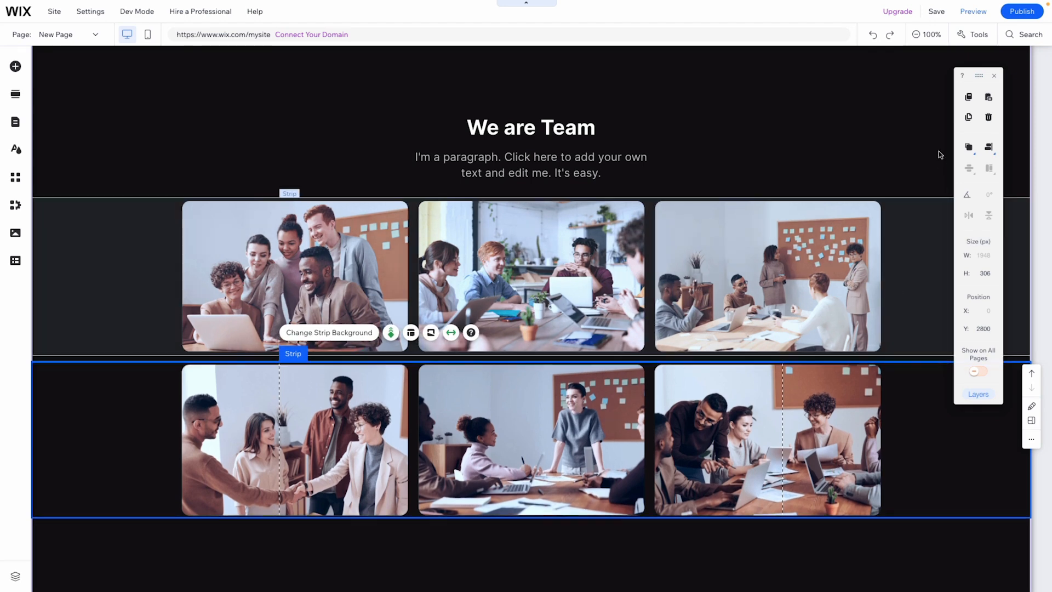
Add a light blue themed box at the Our Clients section's upper edge and reduce its height to 187 px, ending at the heading group.
click(941, 160)
scroll(938, 152, down, 2)
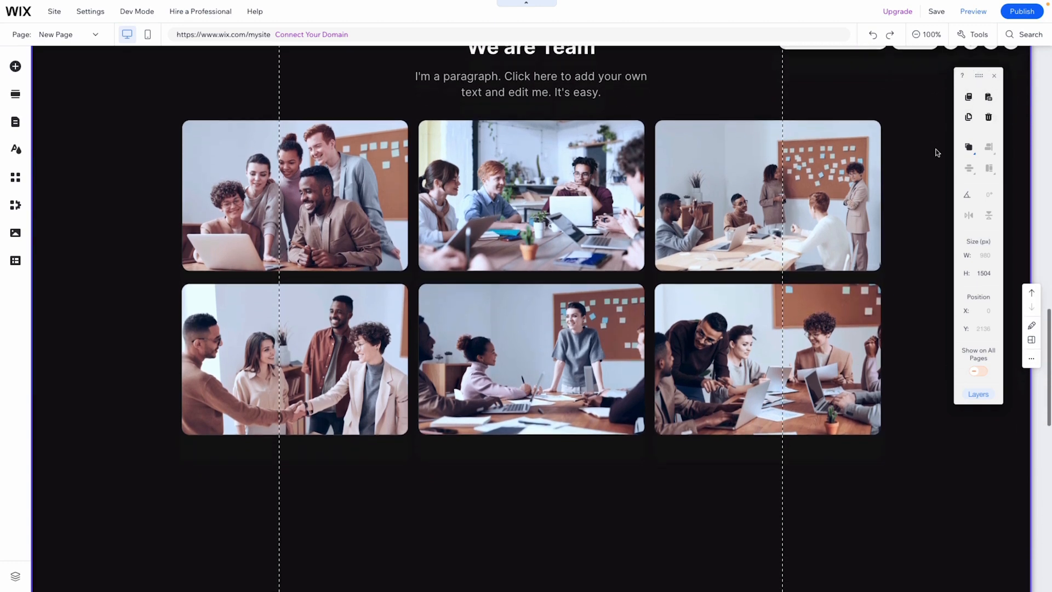
scroll(892, 340, down, 3)
scroll(891, 340, up, 9)
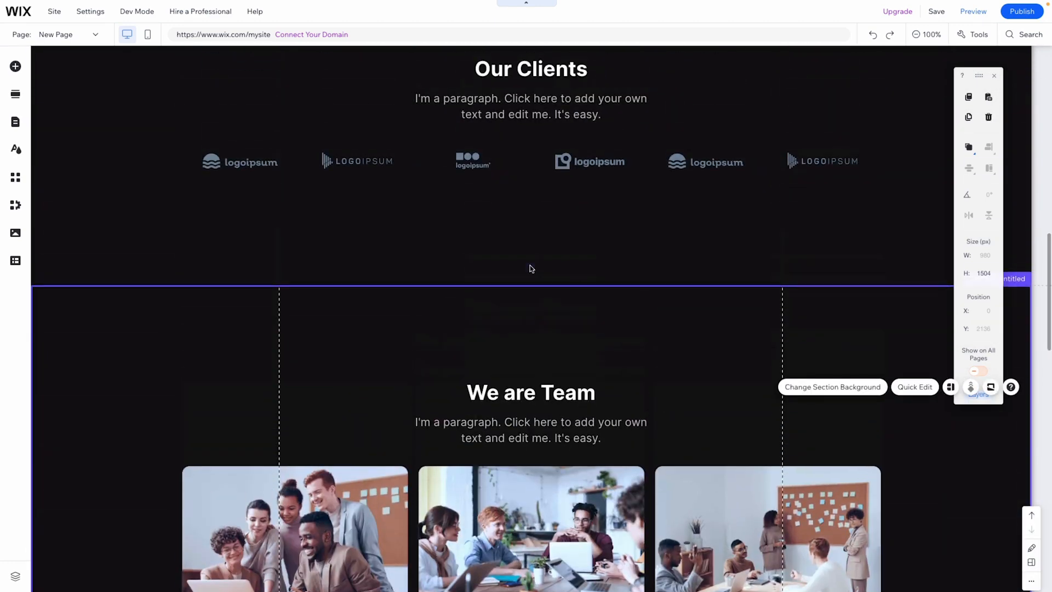
scroll(532, 265, up, 4)
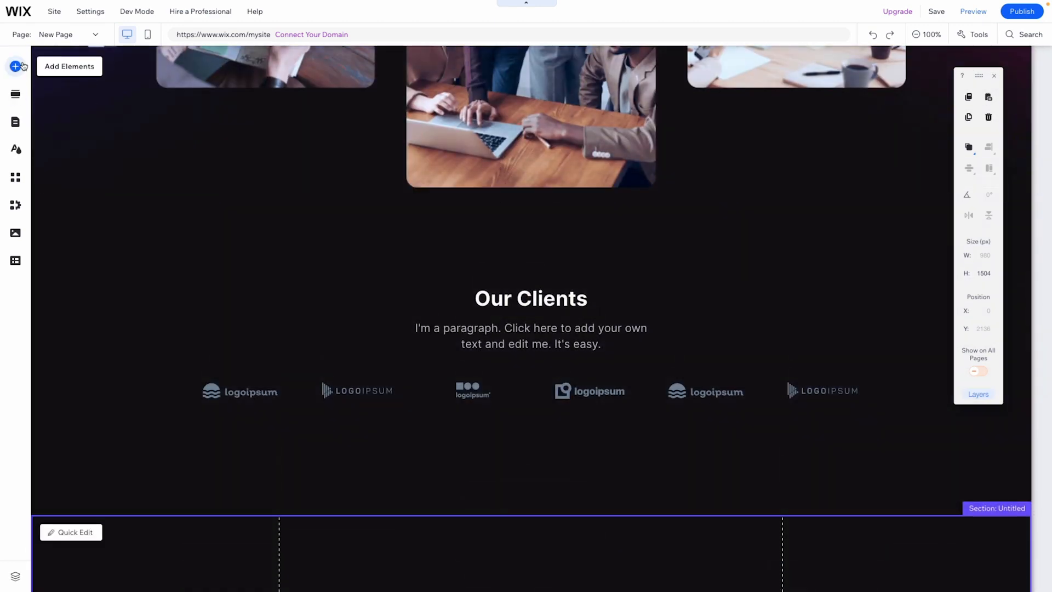
click(23, 66)
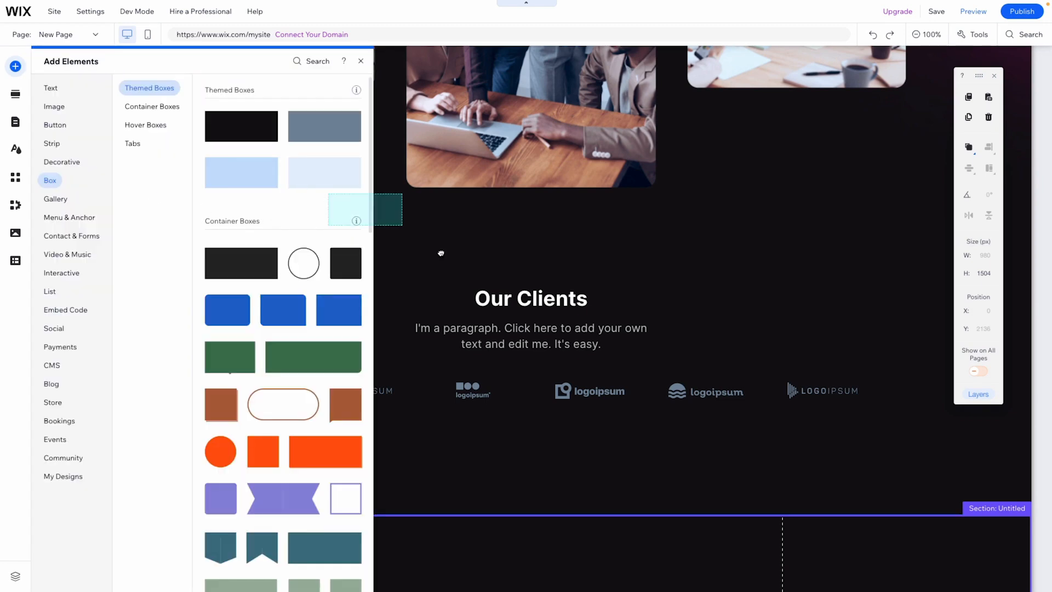
drag(241, 170, 527, 300)
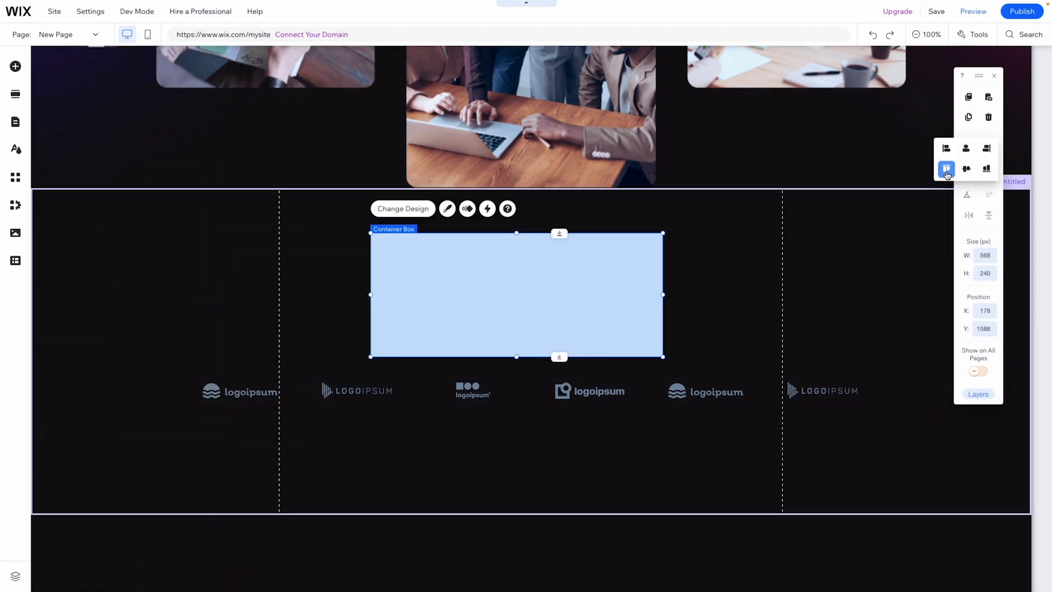
click(947, 171)
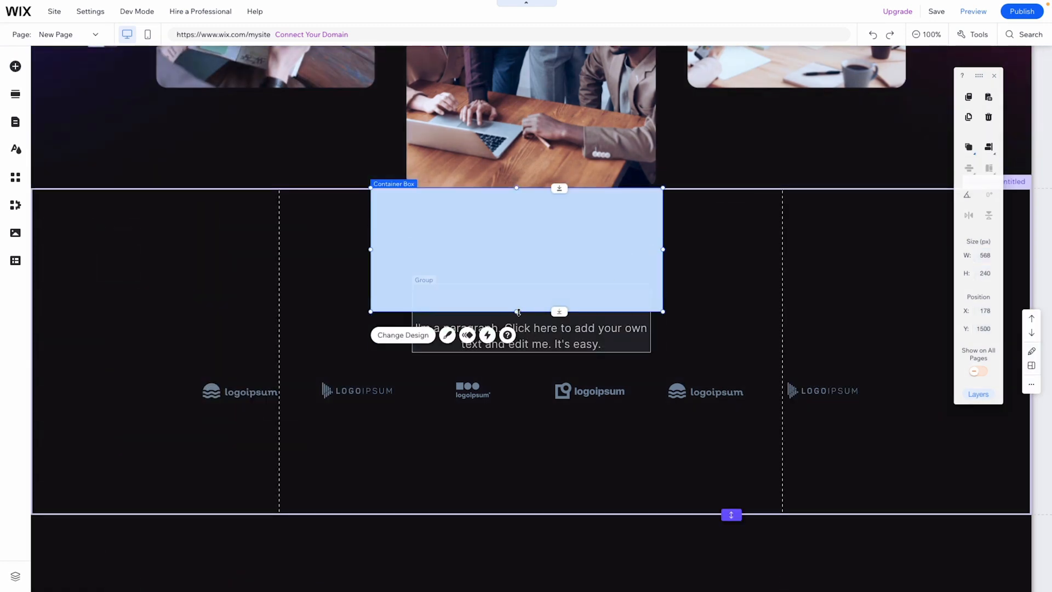
drag(516, 311, 521, 285)
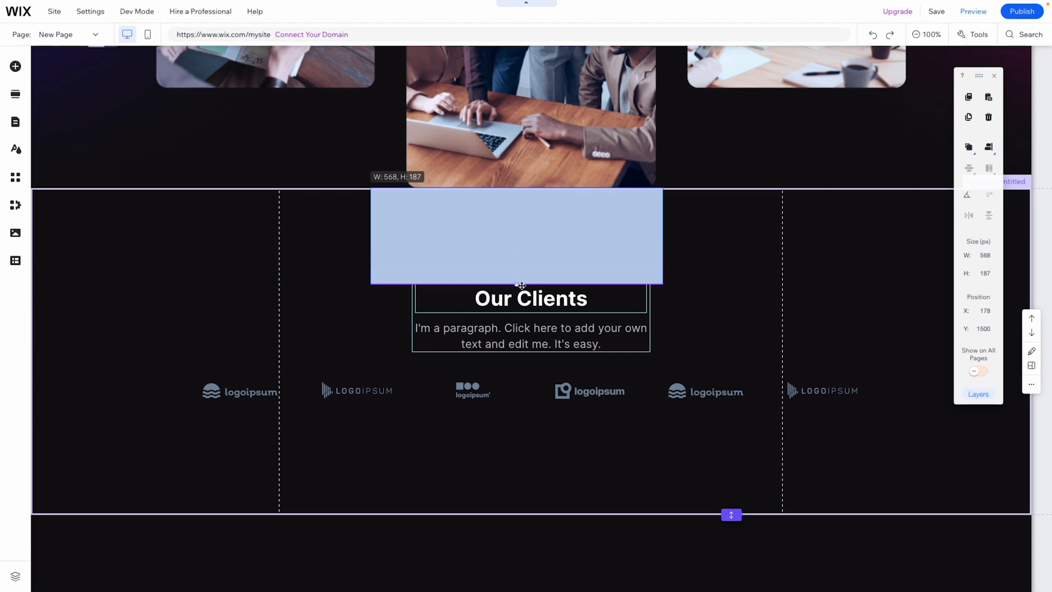
Move the light blue spacer box into the We are Team section and align it to the section's upper edge.
scroll(542, 237, down, 2)
drag(493, 248, 495, 507)
scroll(888, 213, down, 3)
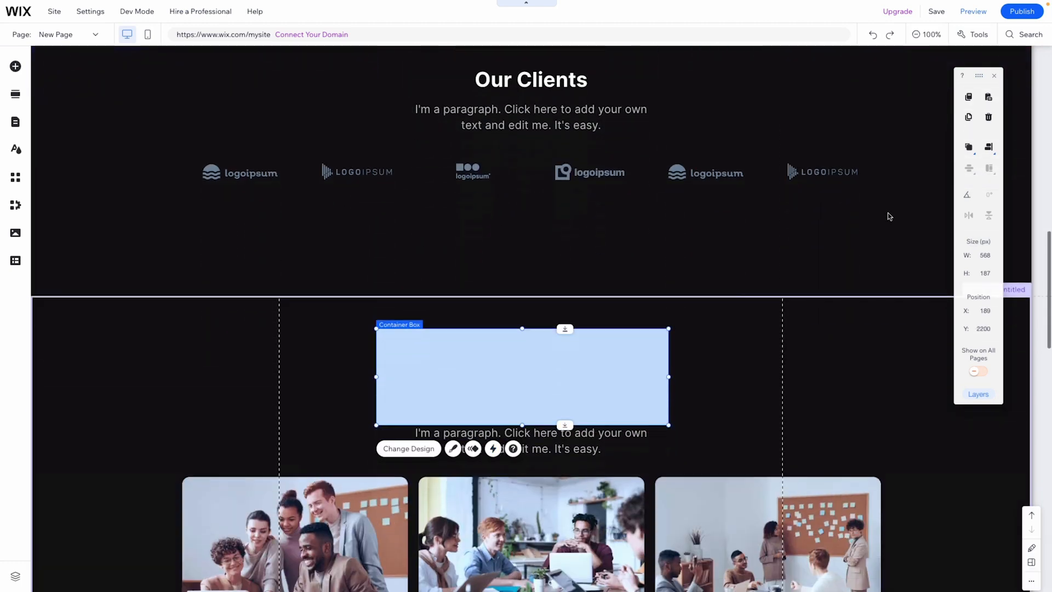
click(989, 154)
click(944, 166)
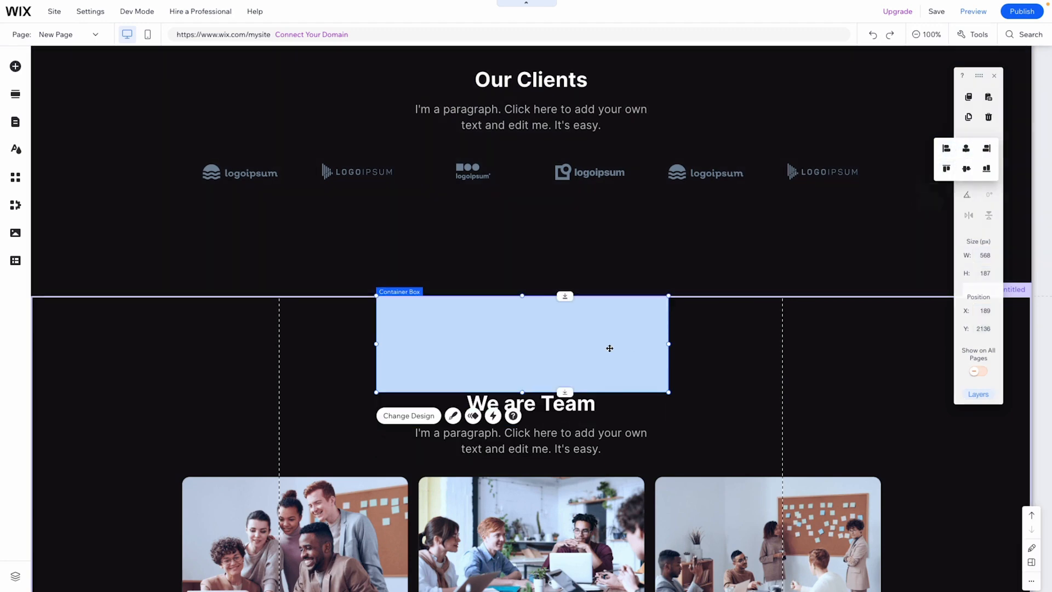
Move the We are Team heading group down to Y 2324 so it starts at the spacer box's lower edge.
click(548, 419)
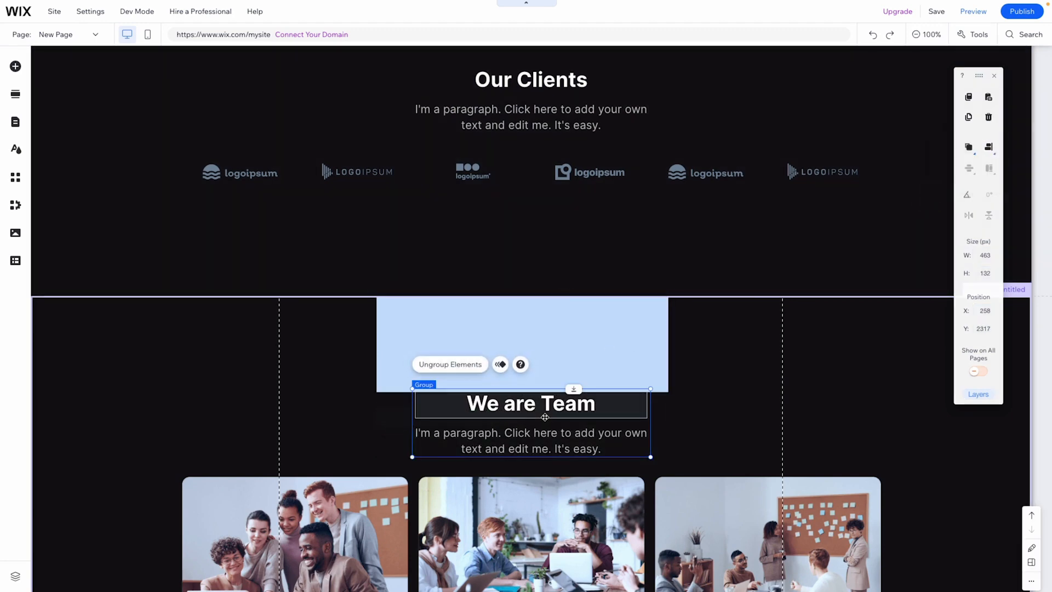
key(shift+Down)
key(Up)
key(Up)
key(Up)
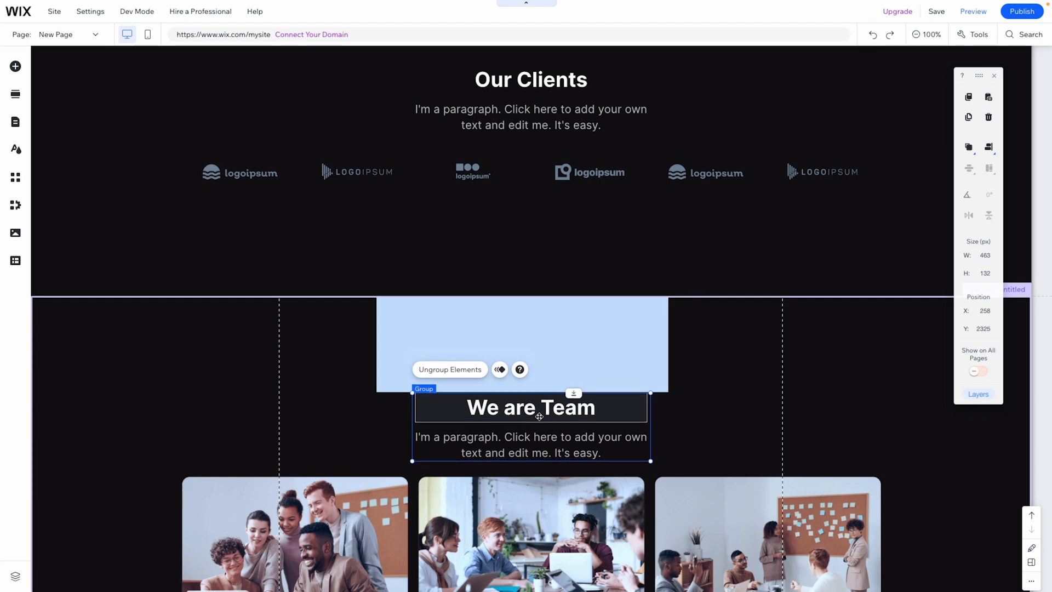
Move both team image strips down together by about 10 px, away from the heading group.
scroll(540, 417, down, 1)
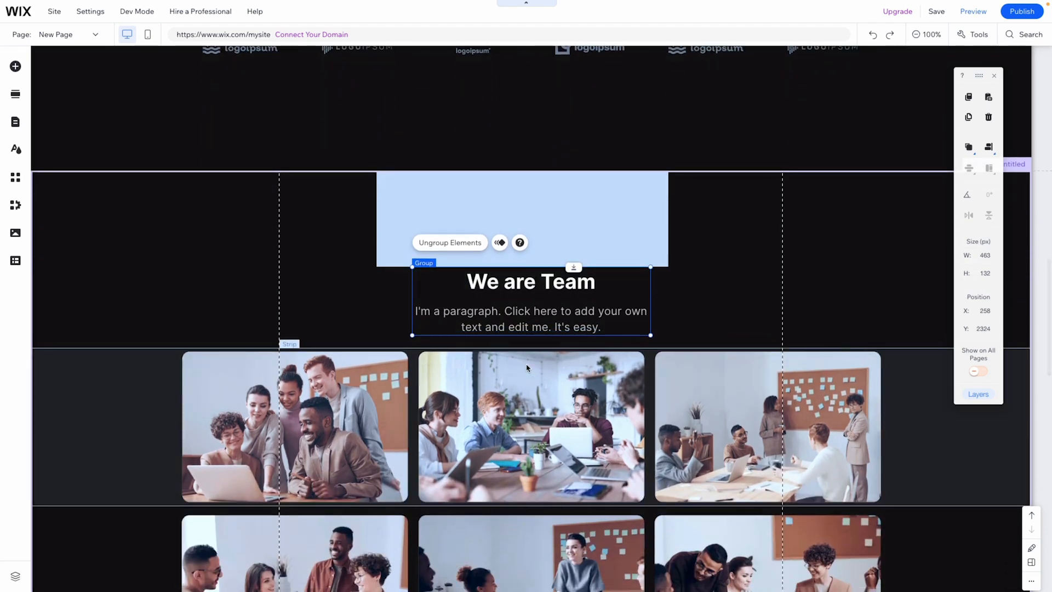
click(574, 361)
scroll(667, 460, down, 2)
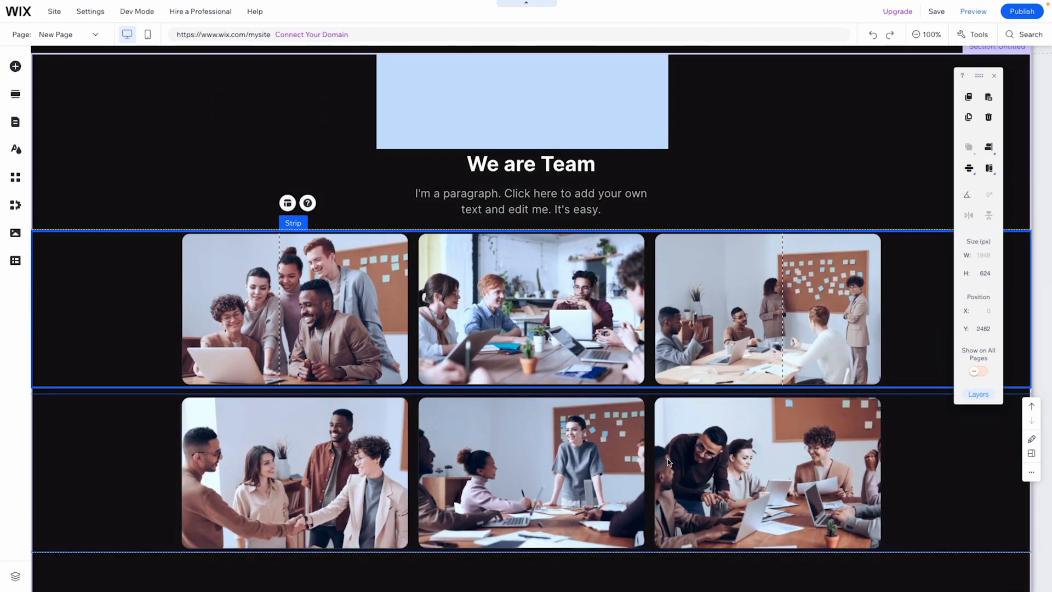
key(shift+Down)
Place the spacer box beneath the lower image strip, shorten the section to 1167 px at the box's lower edge, and delete the box.
click(535, 125)
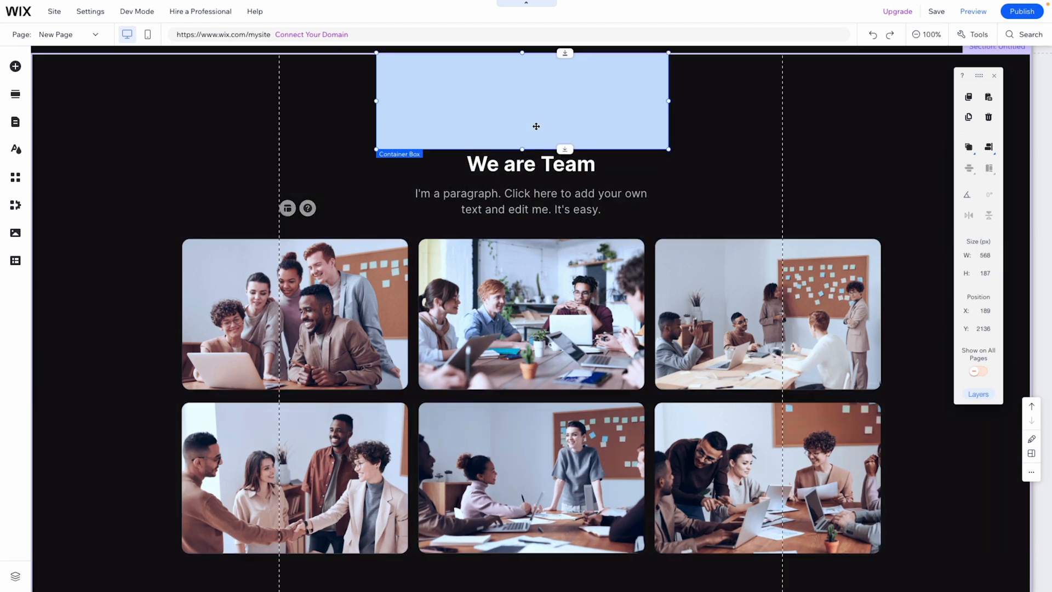
drag(527, 102, 529, 416)
click(727, 463)
scroll(727, 465, down, 3)
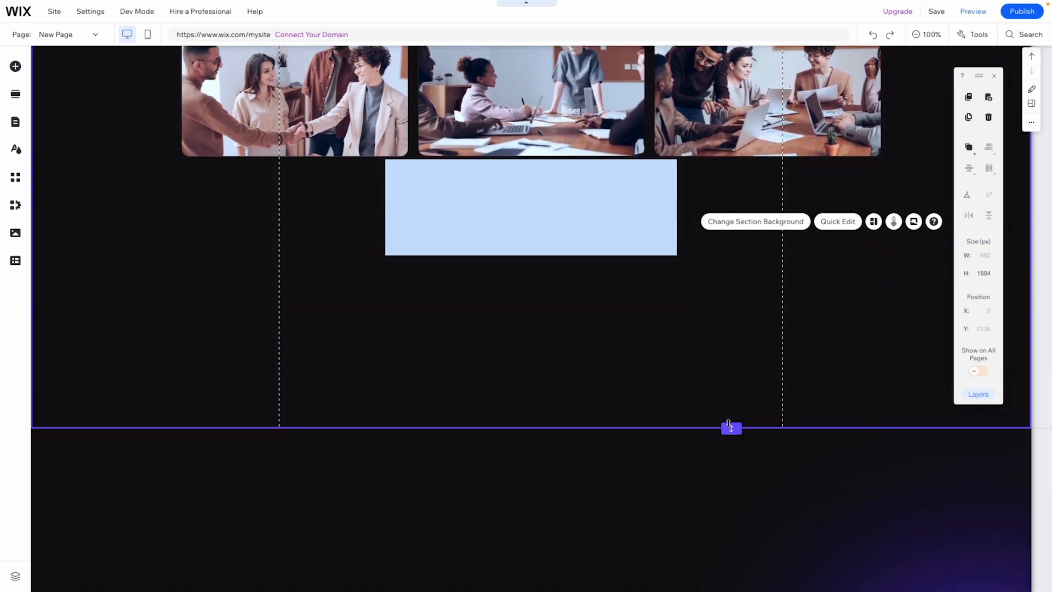
double_click(731, 429)
click(562, 214)
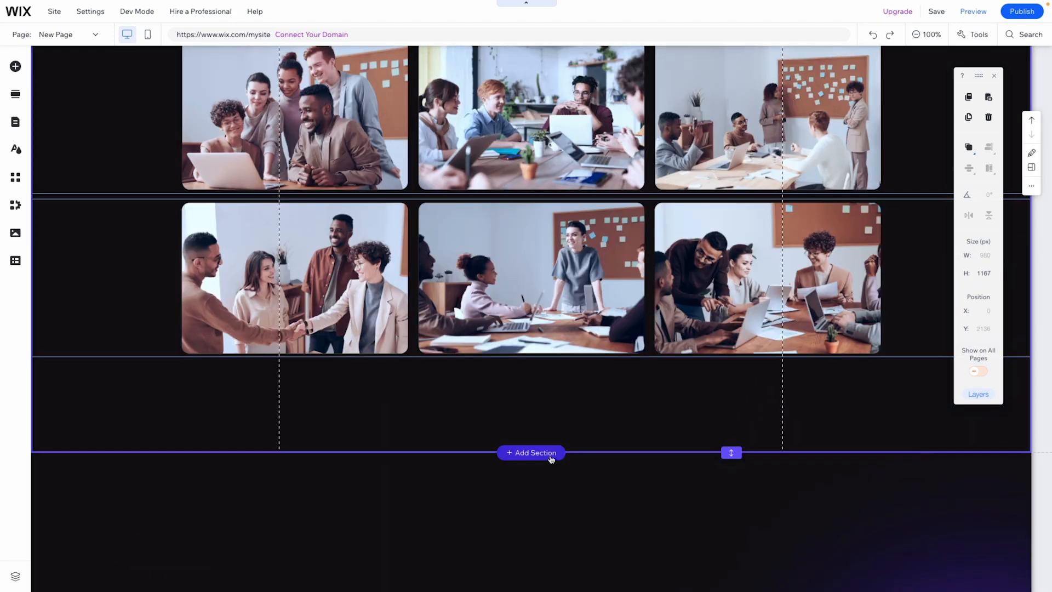
Add a blank section below the We are Team section and set its height to 900 px.
click(551, 452)
click(96, 91)
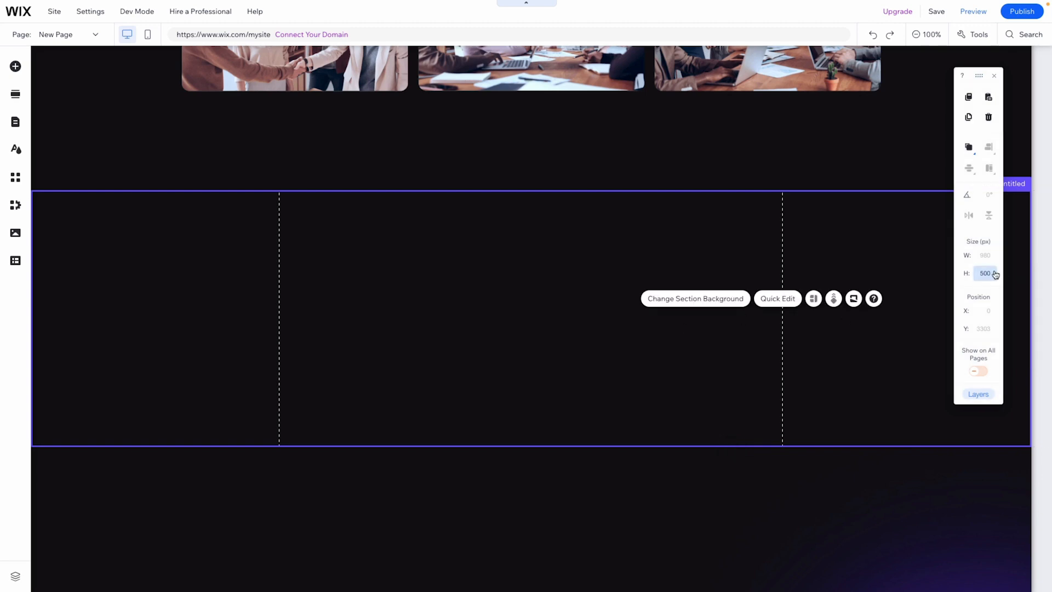
text(900)
key(Return)
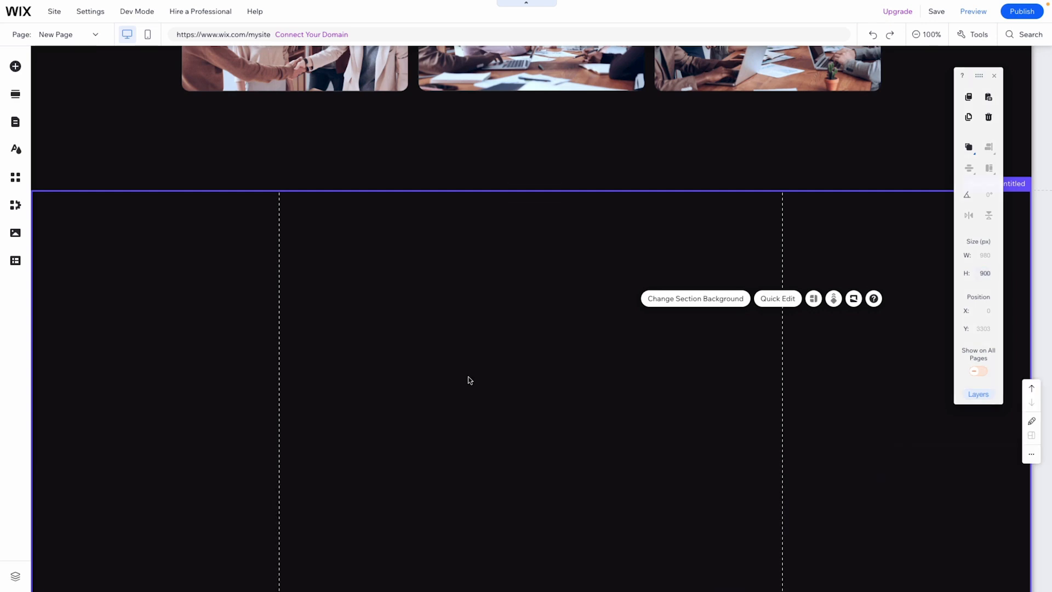
Add a blank white classic strip at the new section's upper edge and set its height to 900 px.
scroll(467, 378, down, 1)
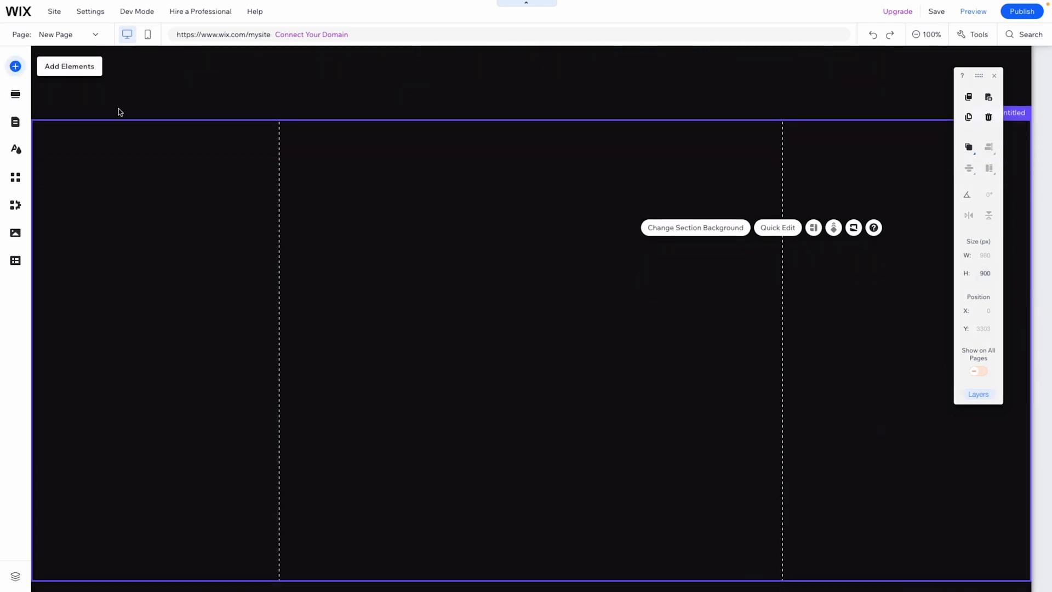
click(15, 66)
click(52, 143)
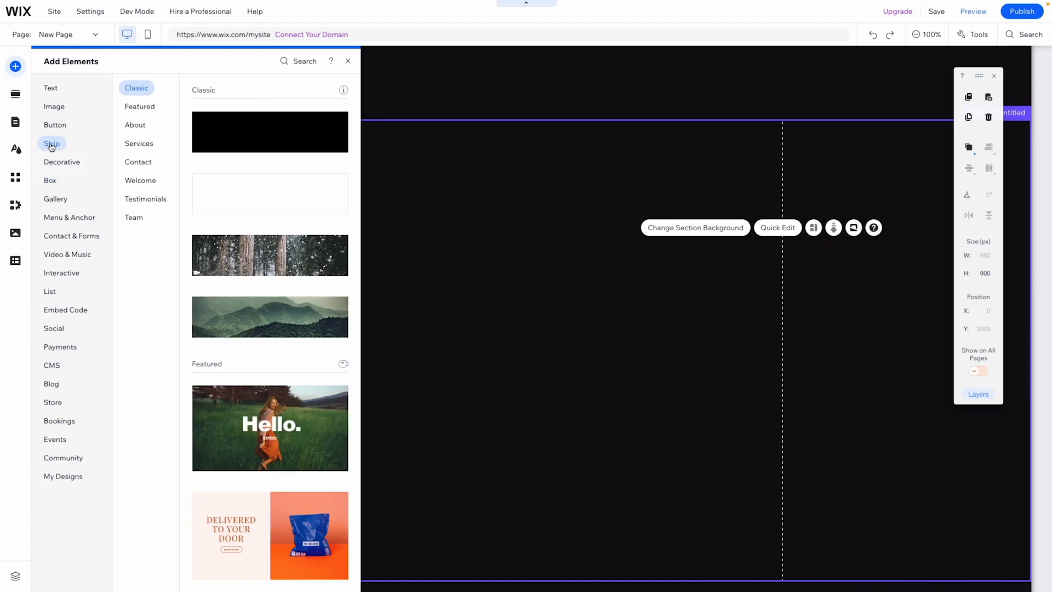
drag(240, 193, 588, 266)
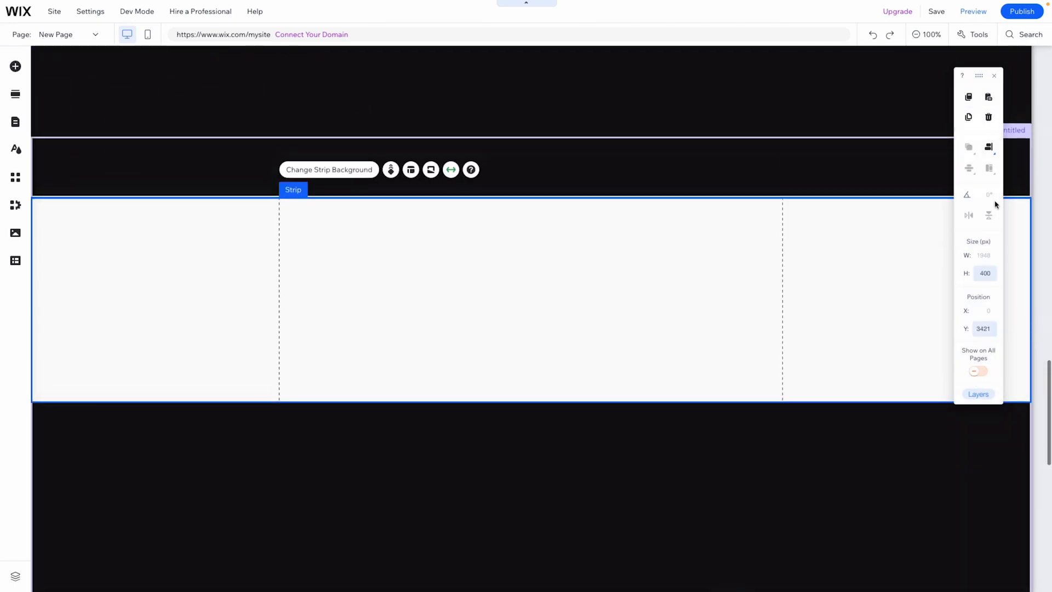
click(989, 150)
click(946, 171)
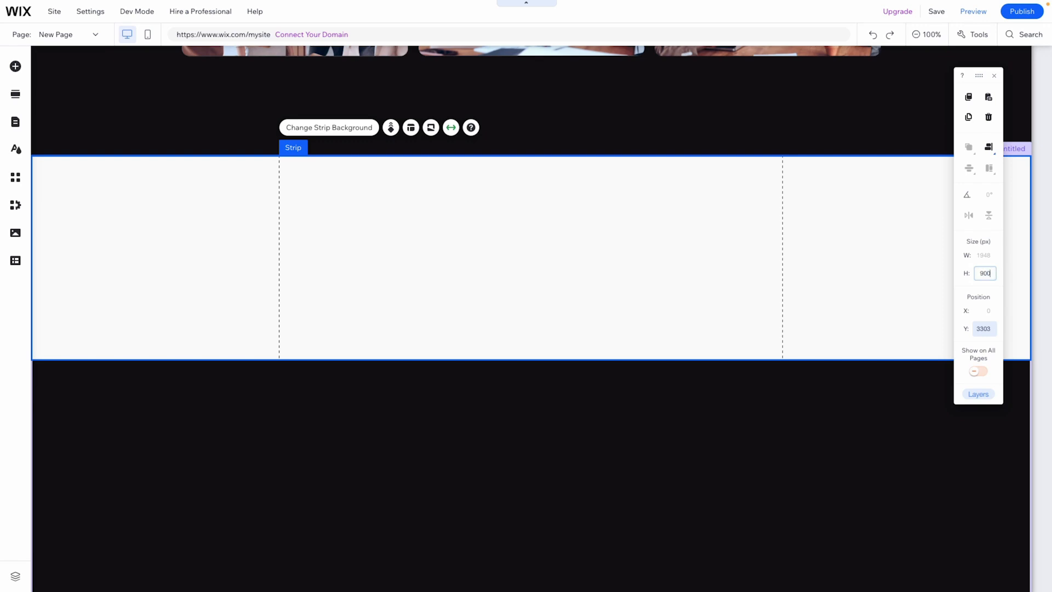
key(Return)
scroll(684, 301, down, 1)
scroll(684, 301, up, 1)
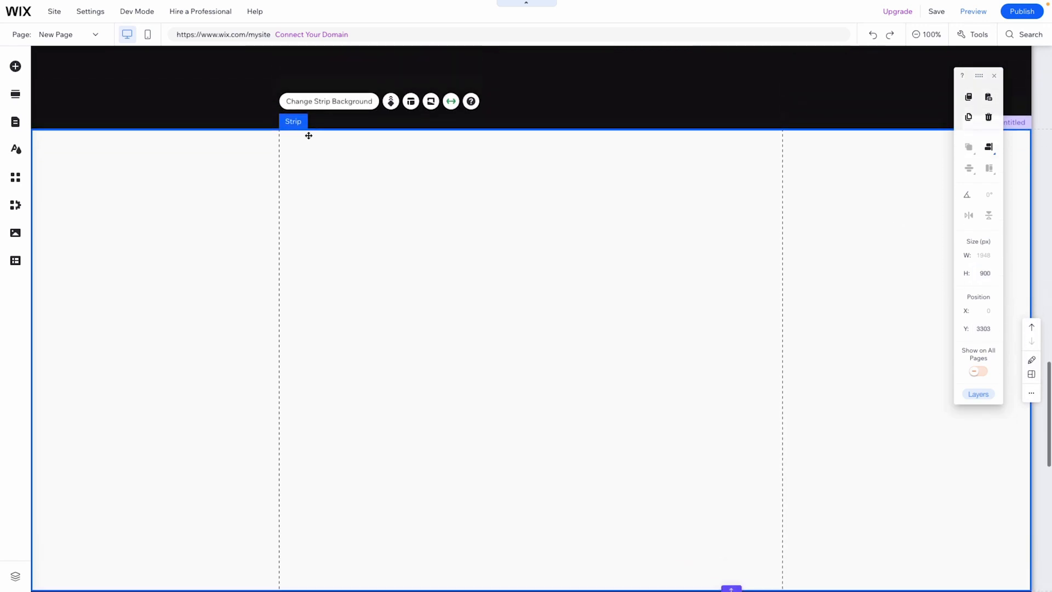
Set the new strip's background color opacity to 0%.
click(331, 102)
click(199, 156)
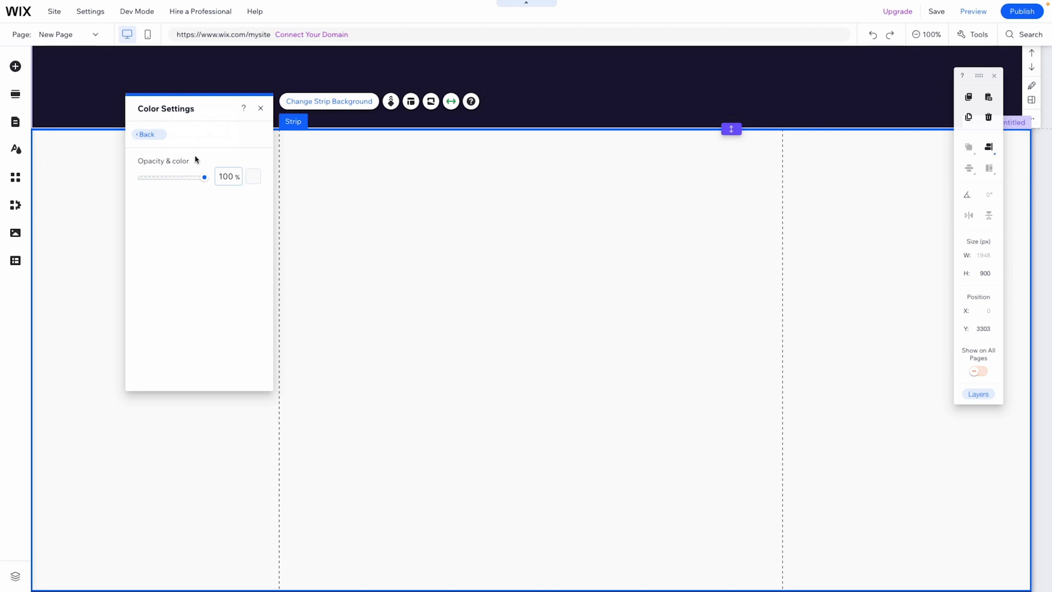
click(230, 179)
text(0)
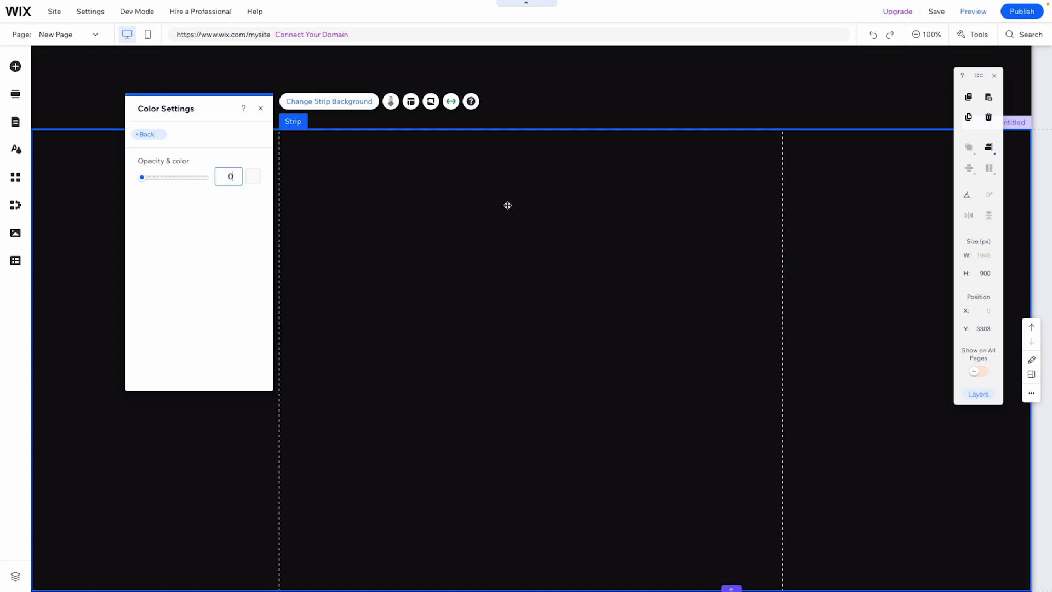
Split the strip into two columns and set their proportions to 36% and 64%.
click(411, 102)
click(222, 144)
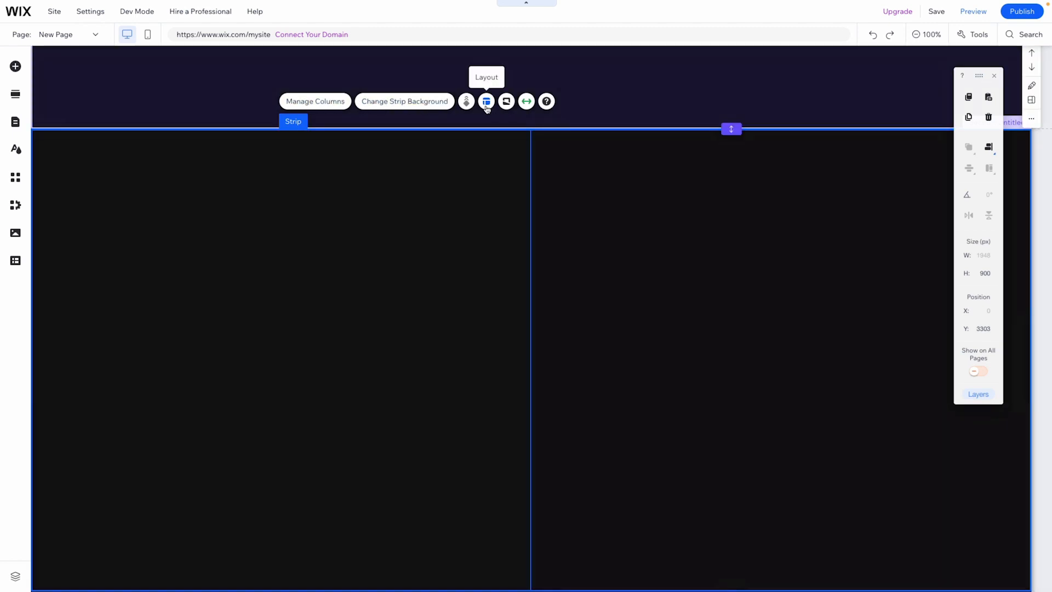
click(487, 102)
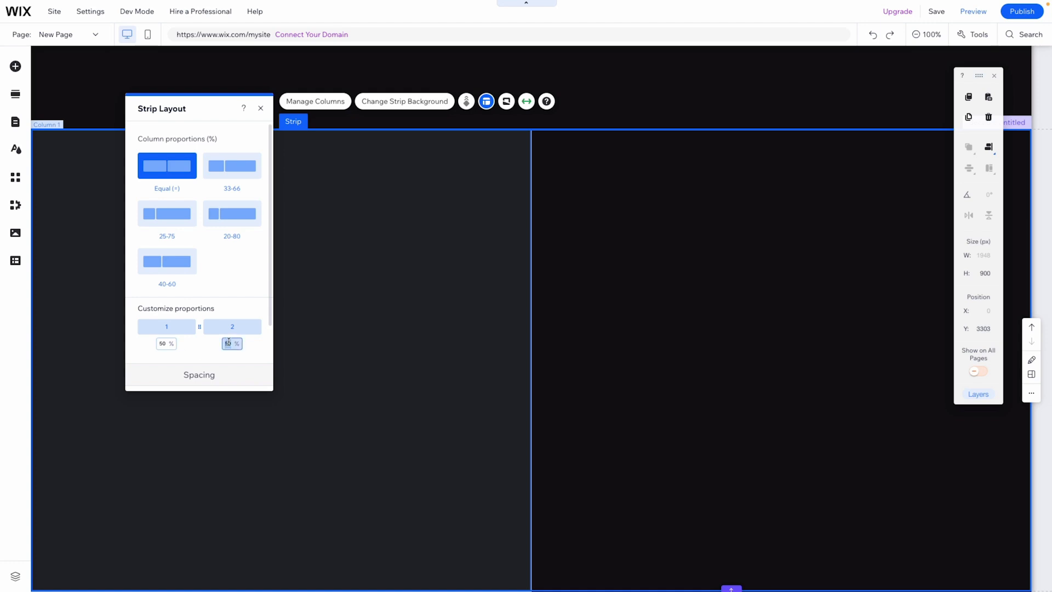
text(64)
key(Return)
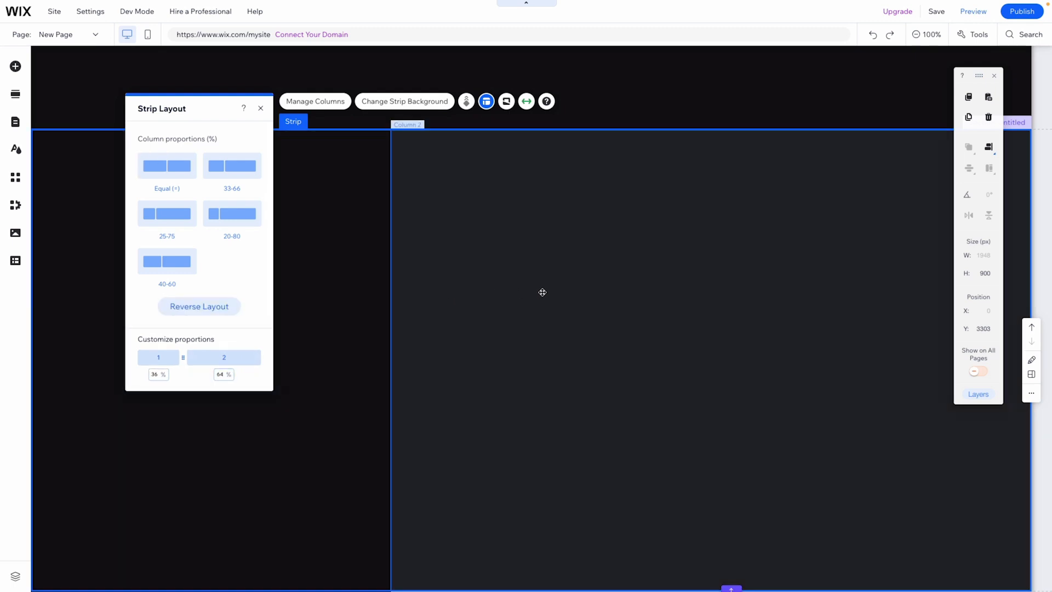
Set the content alignment of the strip's narrower first column to Right.
click(542, 292)
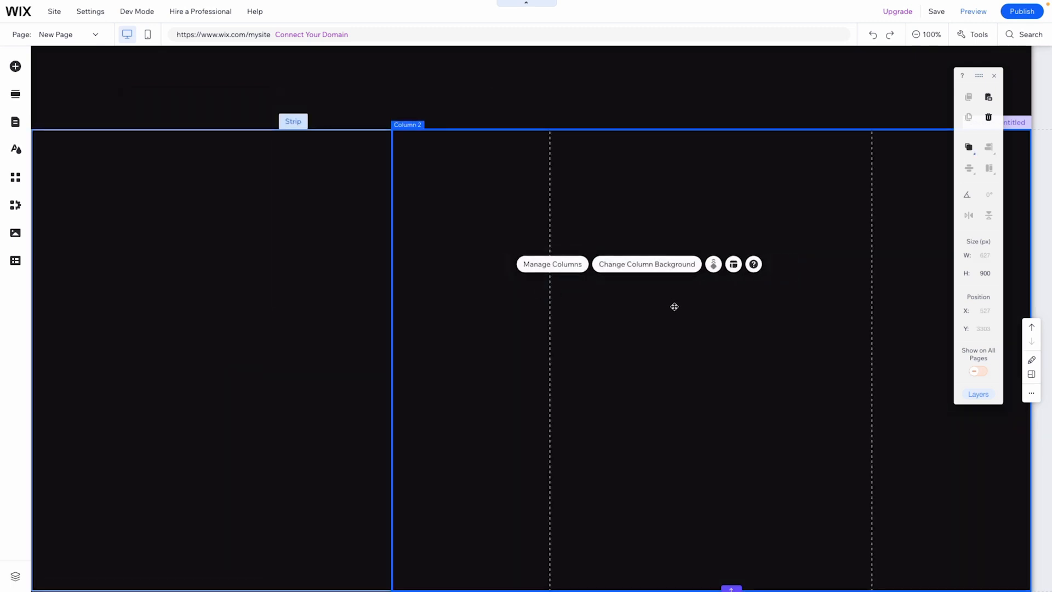
click(182, 293)
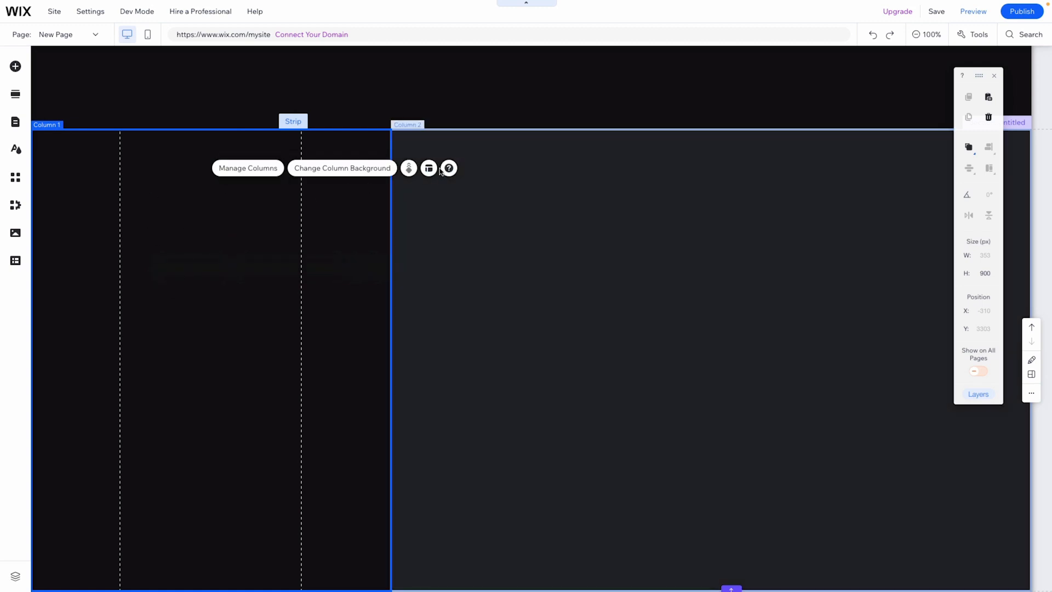
click(429, 168)
click(524, 215)
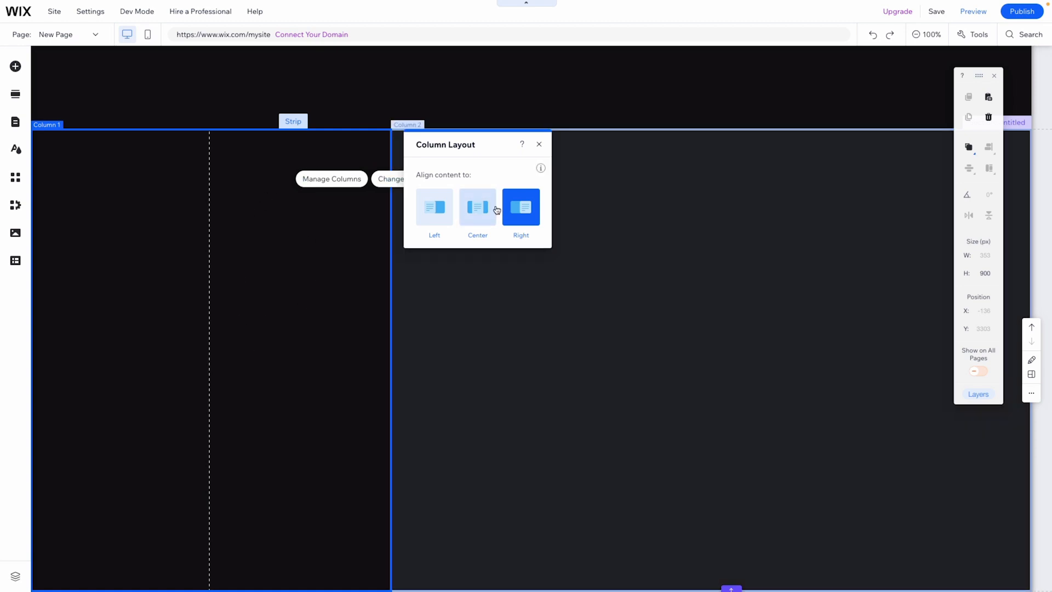
click(494, 208)
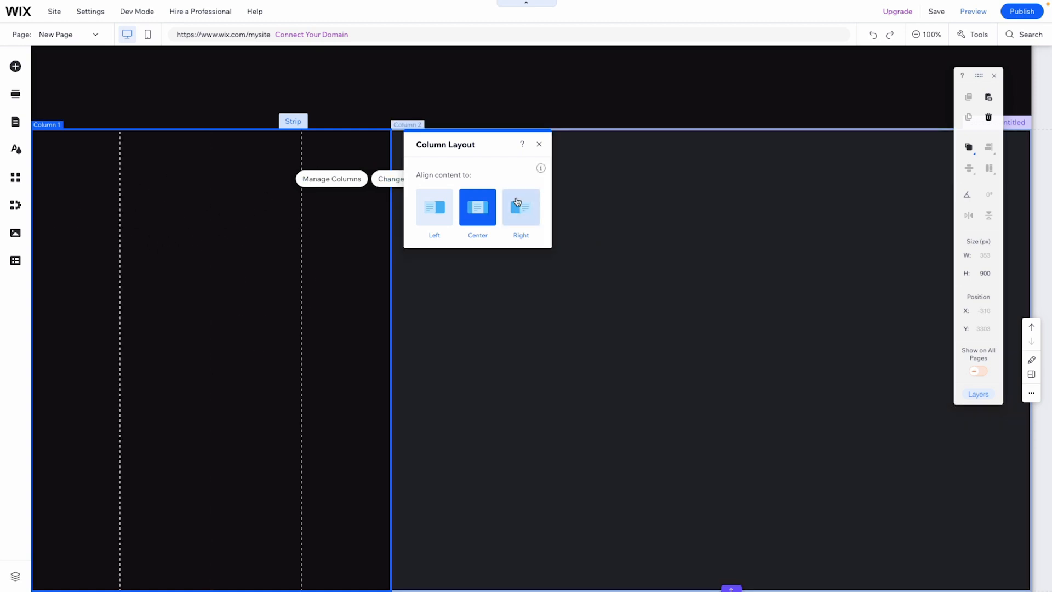
click(521, 211)
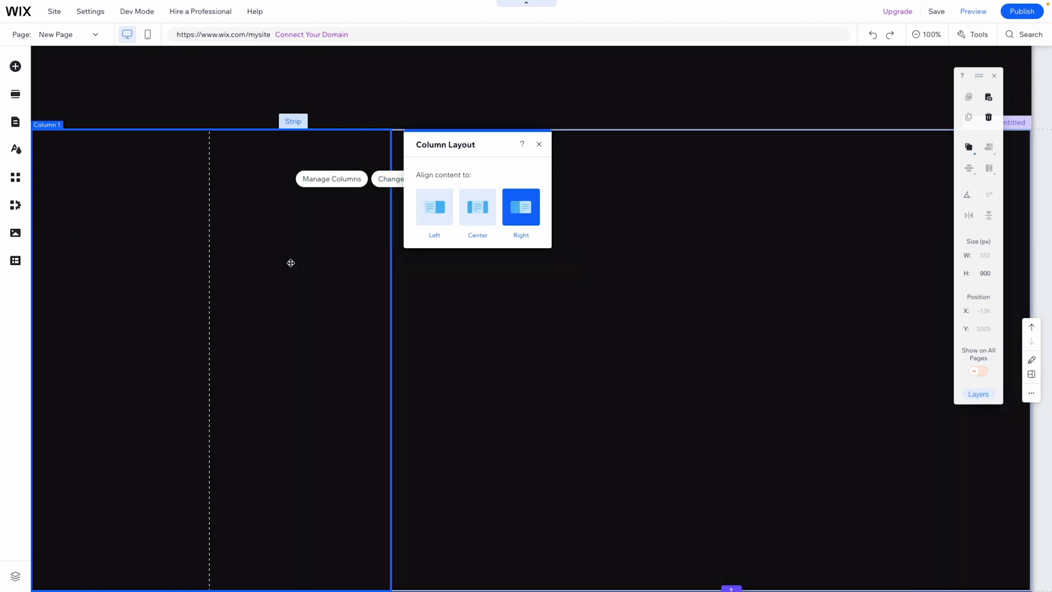
Add a Heading 2 text at the first column's upper edge, on its gridline, and narrow it to 270 px.
click(16, 65)
click(54, 124)
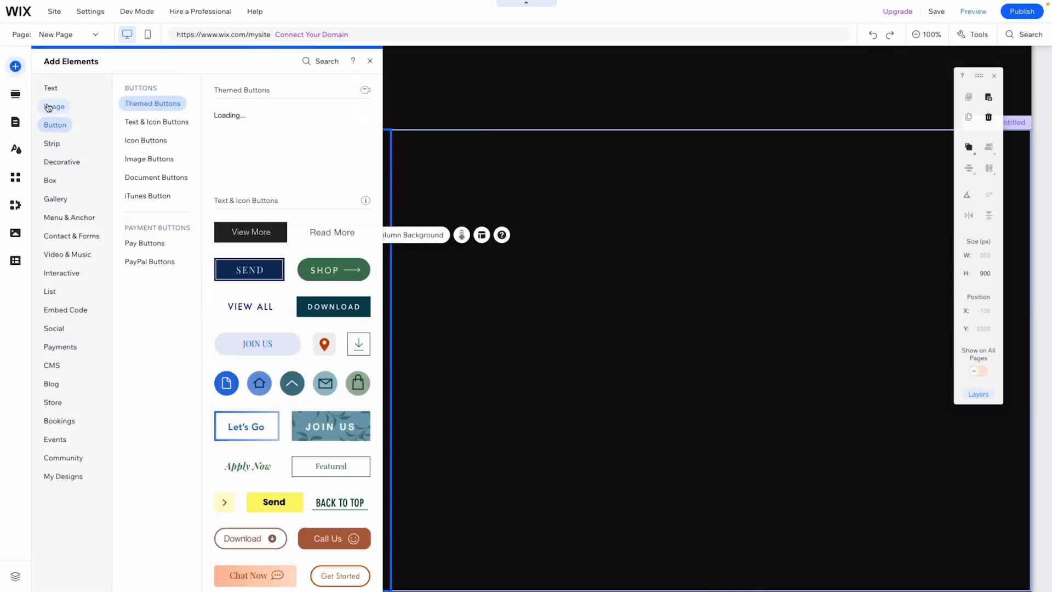
click(48, 93)
click(222, 167)
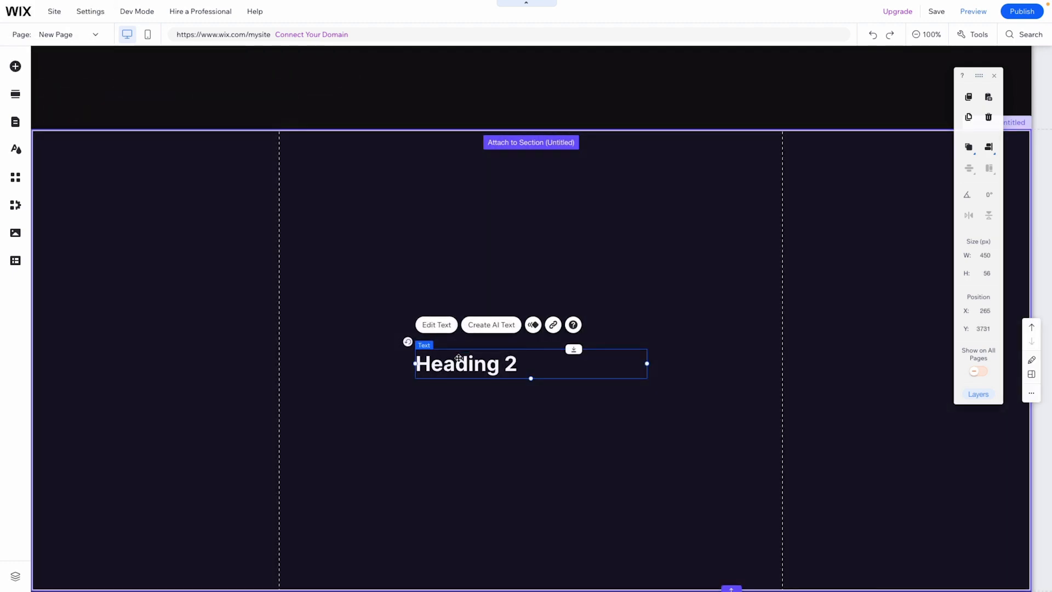
drag(460, 359, 236, 149)
mouse_move(341, 142)
mouse_down()
mouse_move(369, 141)
mouse_move(347, 141)
mouse_up()
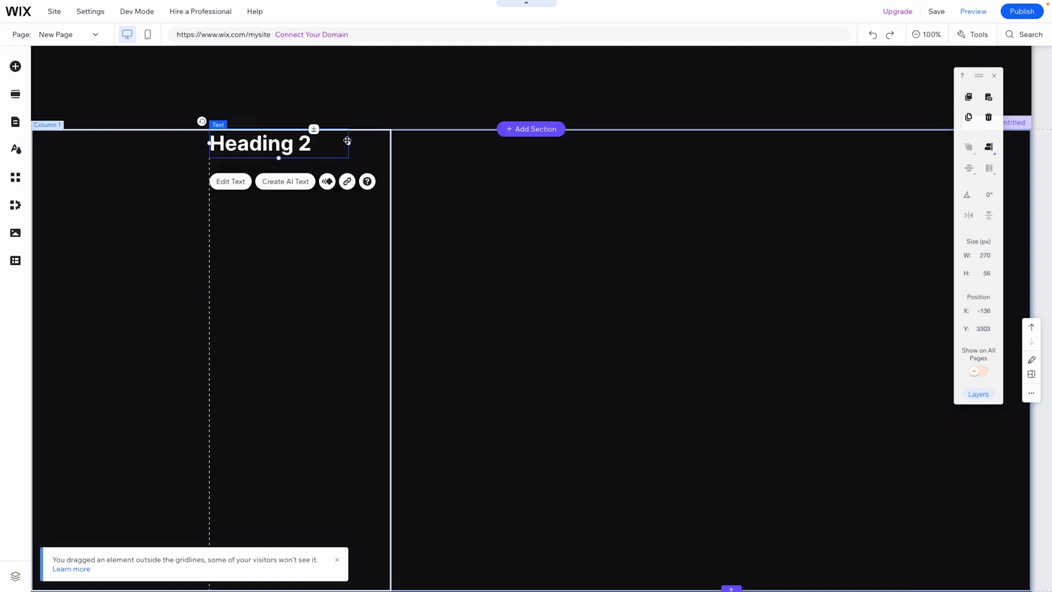
Shift the heading to X -116 with a width of 313 px and change its text to "Some of our advantages".
key(shift+Right)
key(shift+Right)
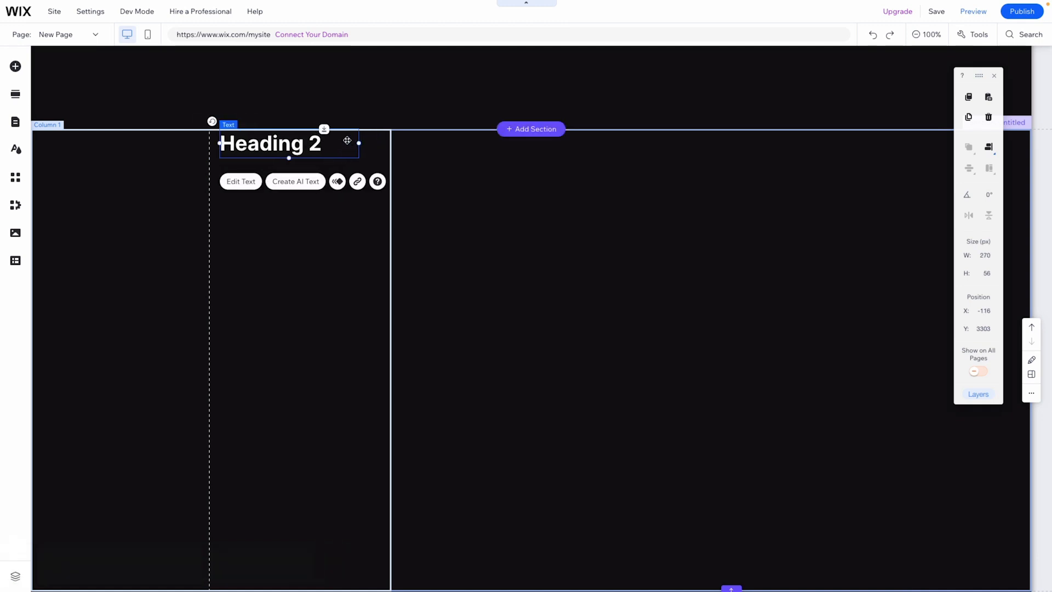
drag(359, 141, 392, 141)
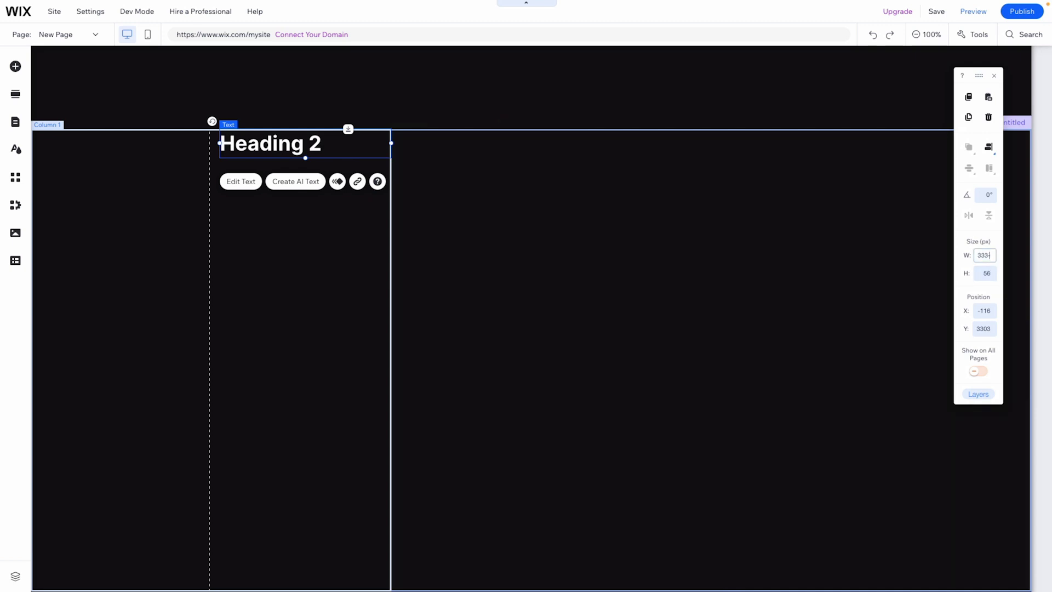
key(Return)
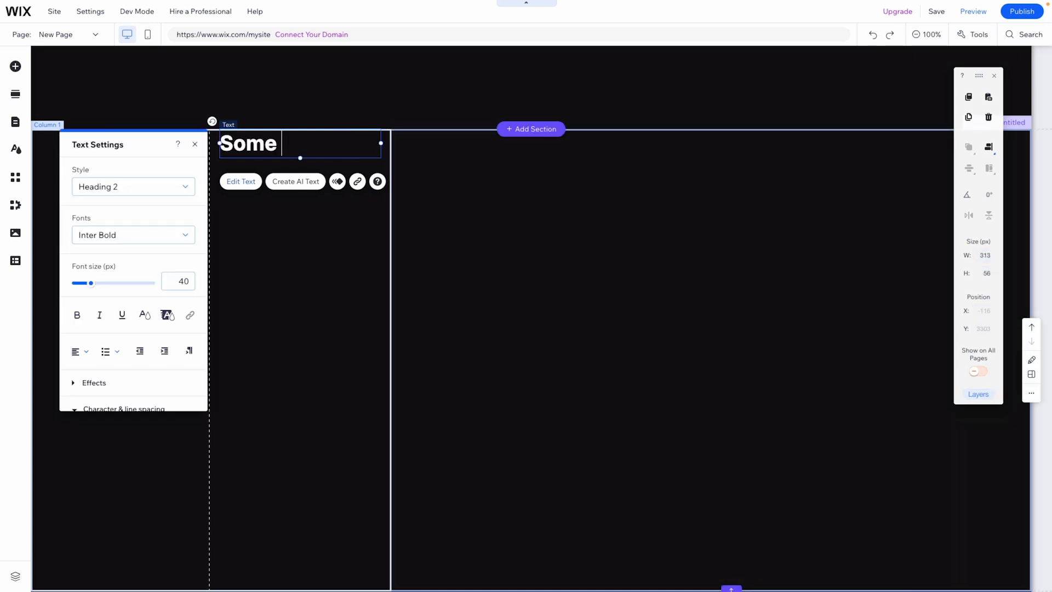
text(ur advantages)
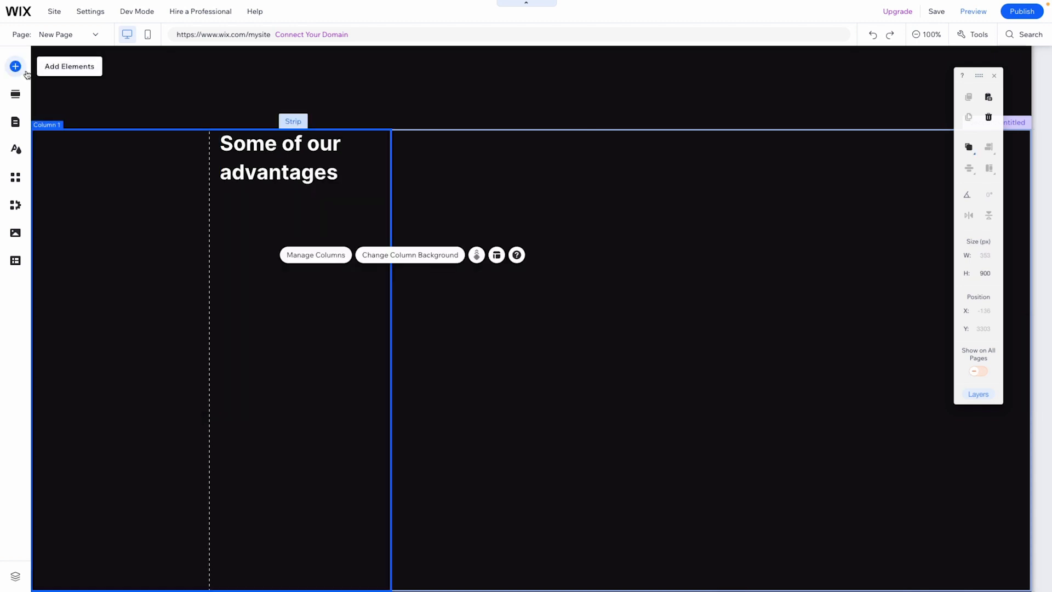
Add a themed button just below the heading at X -116, label it "Ask a question" and widen it to 152 px.
click(16, 66)
click(55, 126)
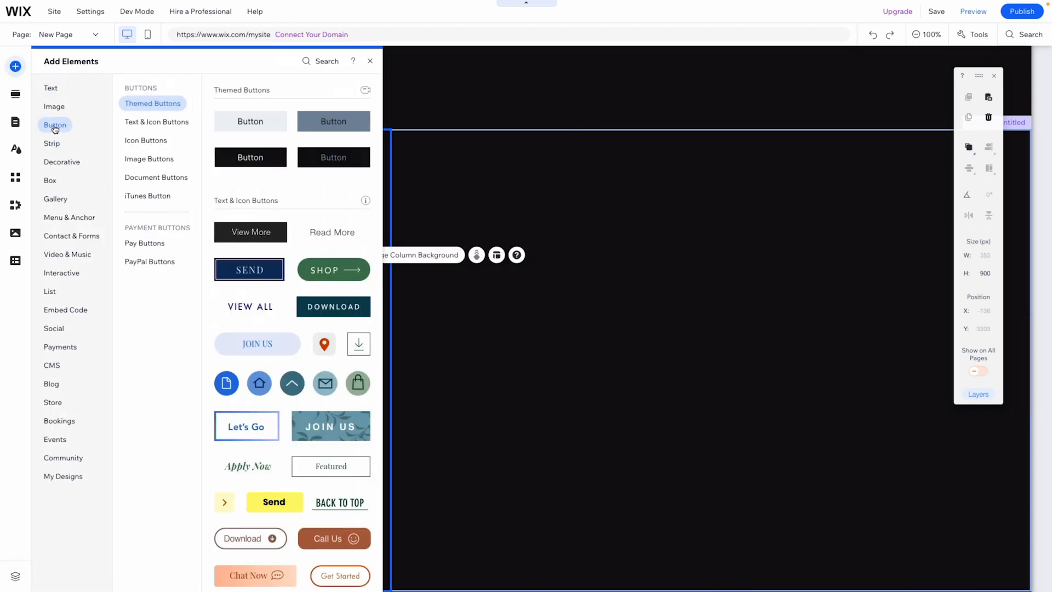
drag(248, 131, 255, 210)
click(243, 176)
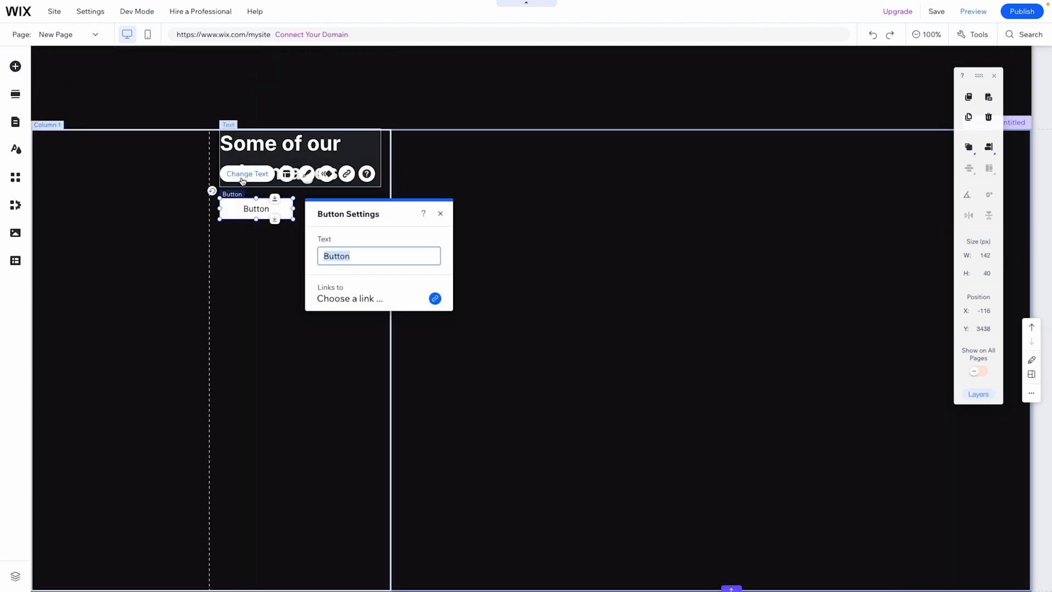
text(Ask a question)
drag(294, 209, 298, 209)
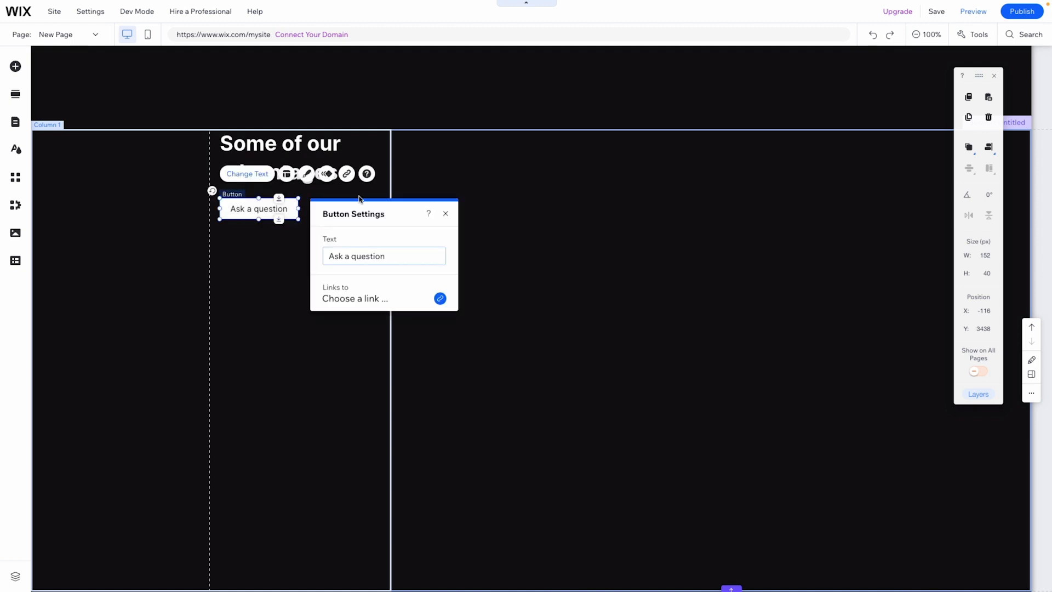
Set the Ask a question button's background opacity to 0% and its border to the slate-blue theme color.
click(306, 174)
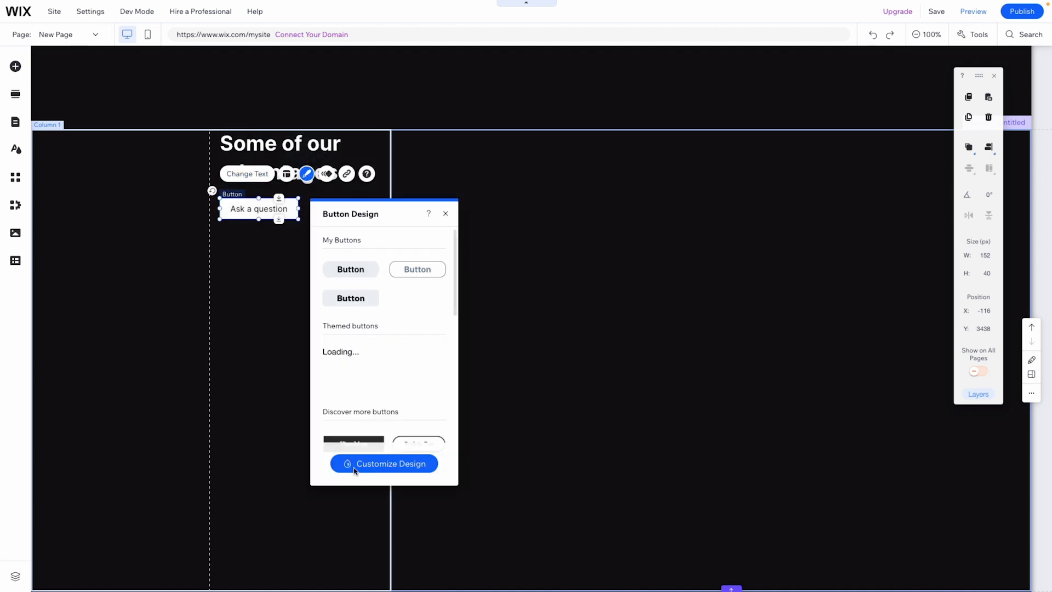
click(357, 465)
double_click(415, 343)
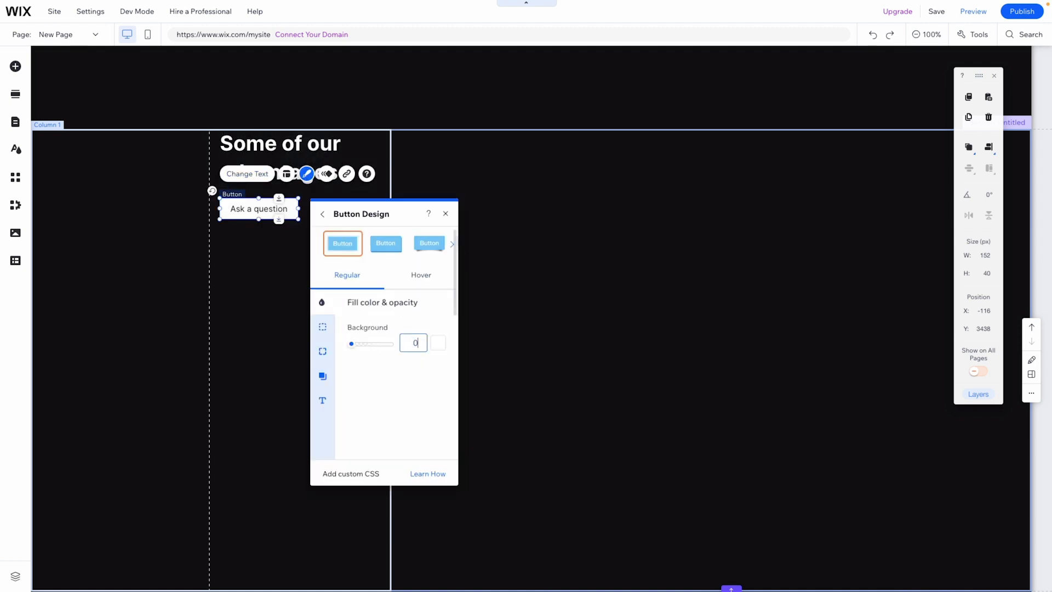
text(0)
click(322, 328)
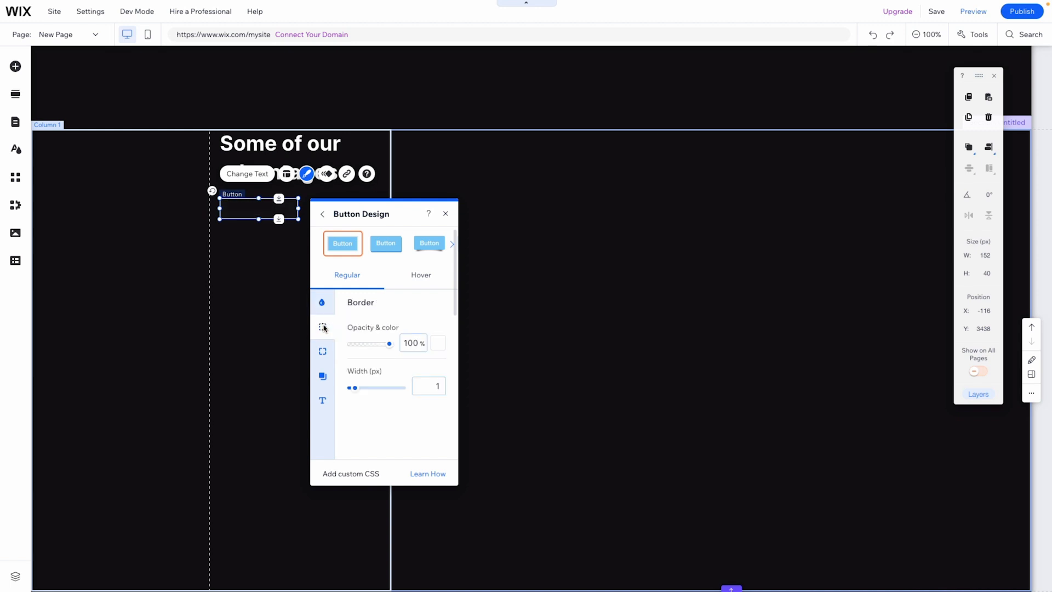
click(439, 343)
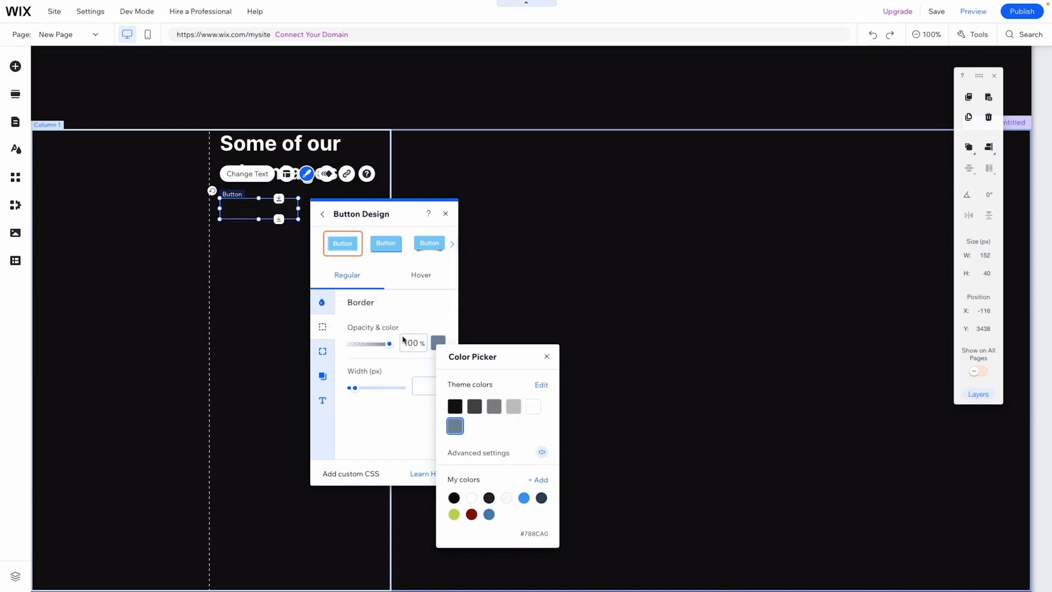
click(403, 370)
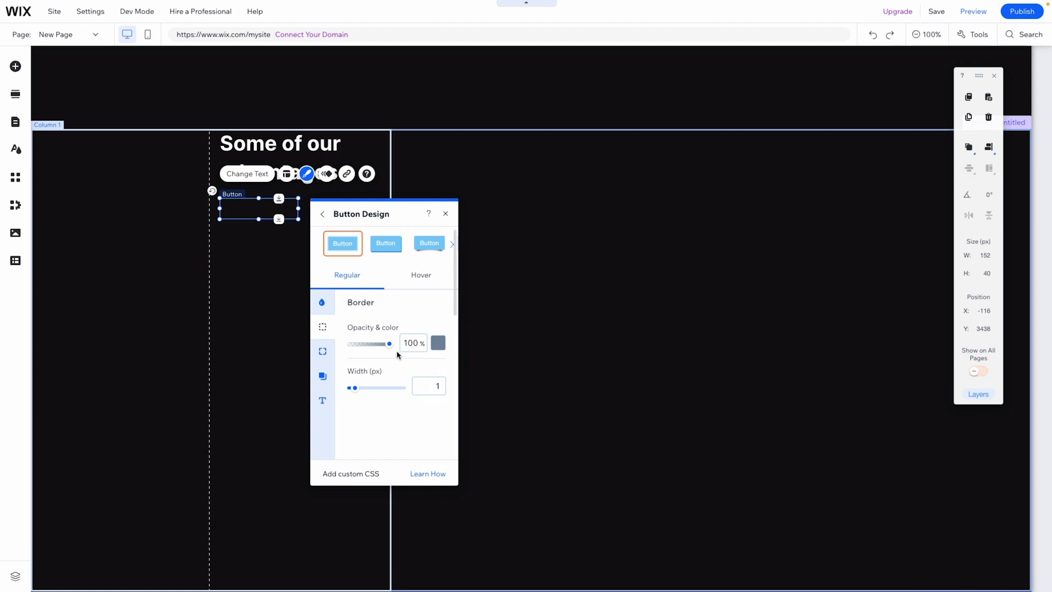
Round the Ask a question button's corners with a radius of 6 px.
click(323, 351)
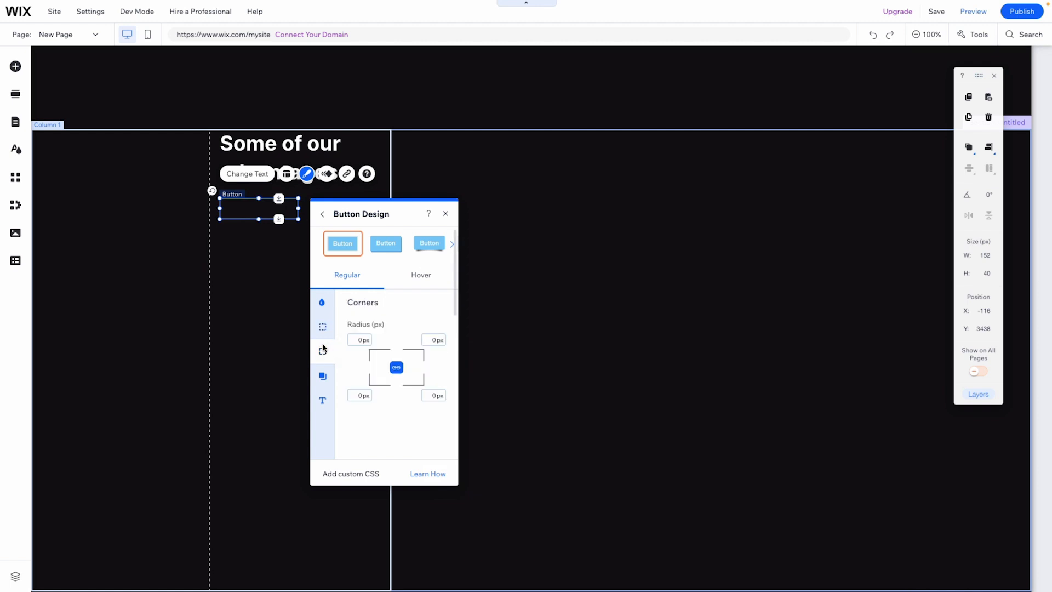
click(356, 340)
text(6)
key(Return)
Format the button's text in Wix Madefor Display XBold with the slate-blue theme color.
click(323, 400)
click(385, 421)
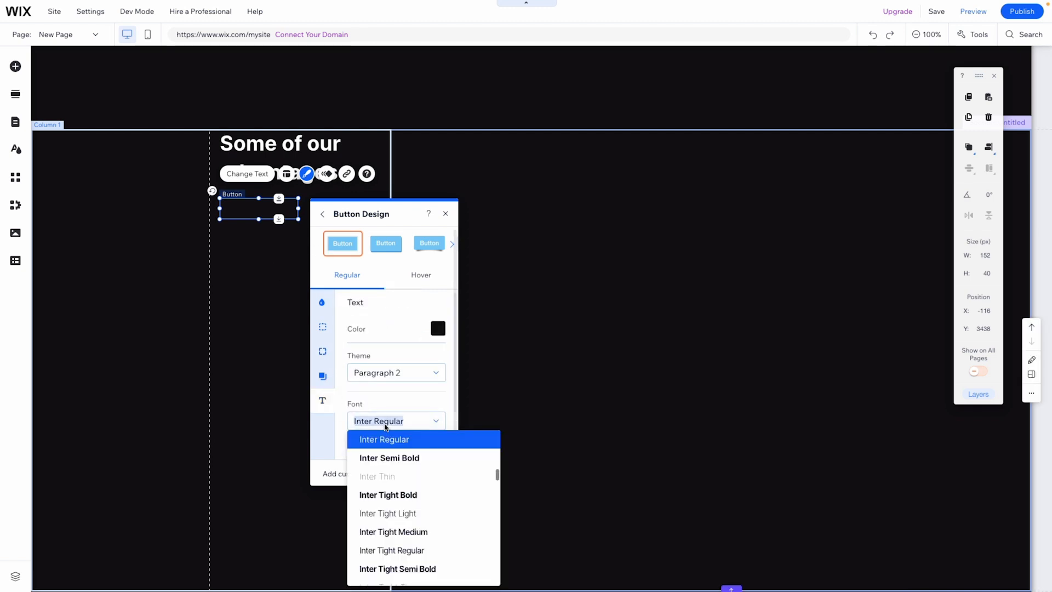
text(Wix Madefor Disp)
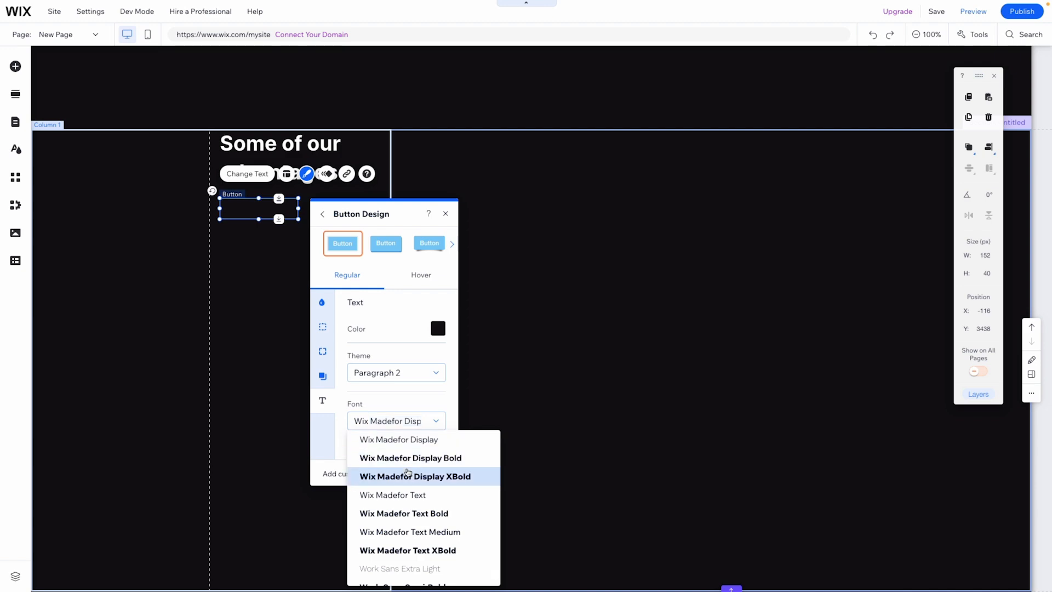
click(415, 477)
click(437, 330)
click(323, 317)
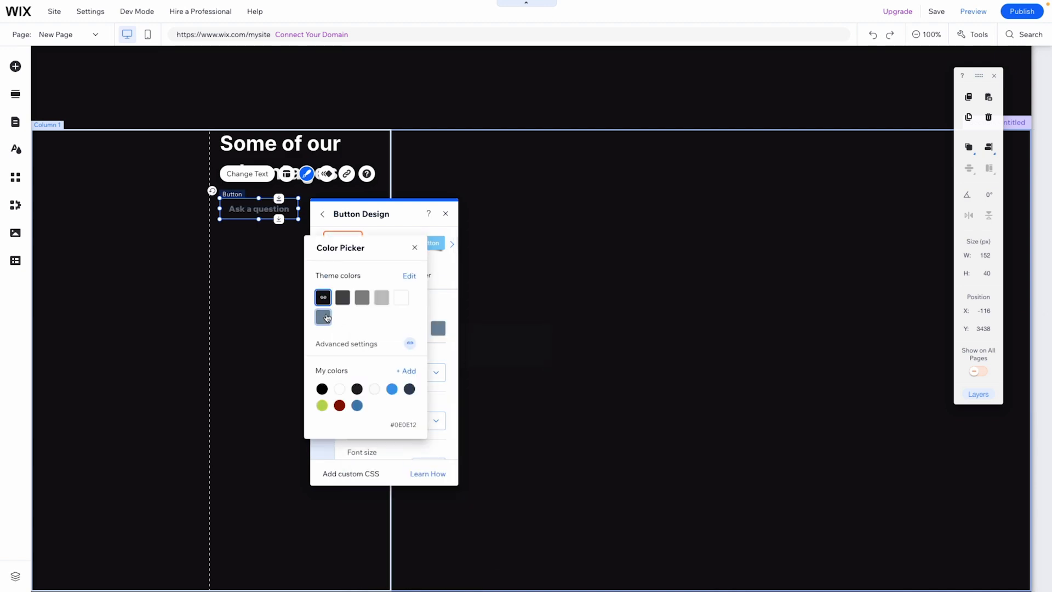
click(244, 263)
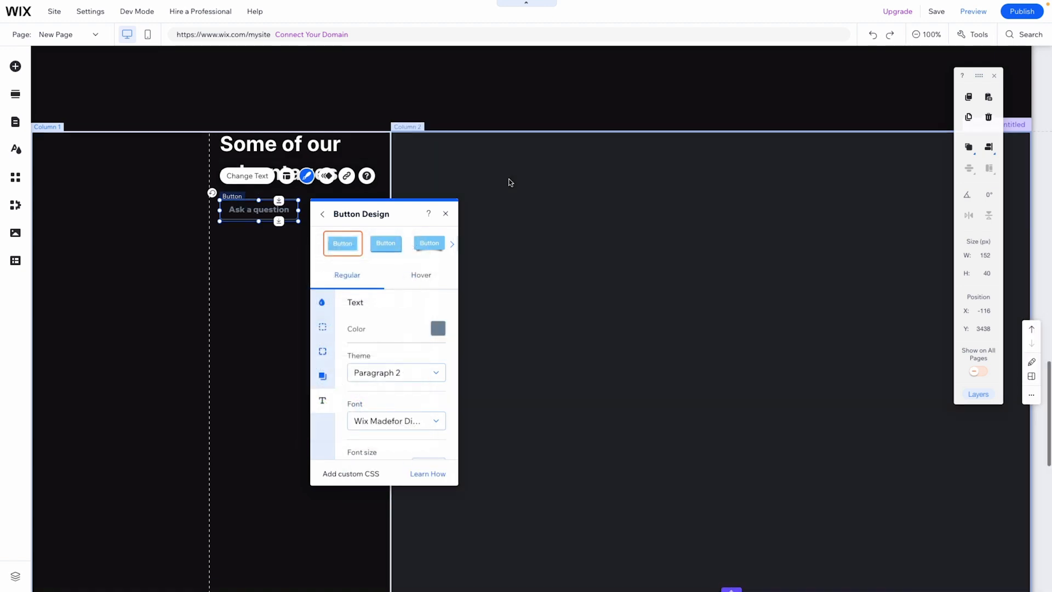
Check the size of the hero's Contact Us button and match the Ask a question button's height to it at 49 px.
scroll(507, 181, up, 15)
scroll(557, 124, up, 15)
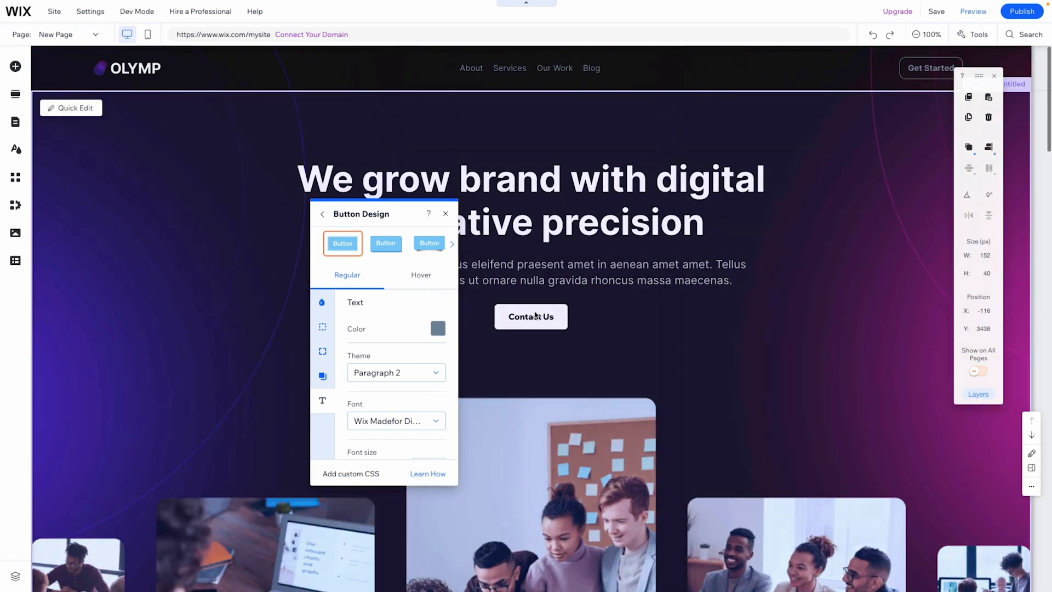
click(536, 317)
click(536, 316)
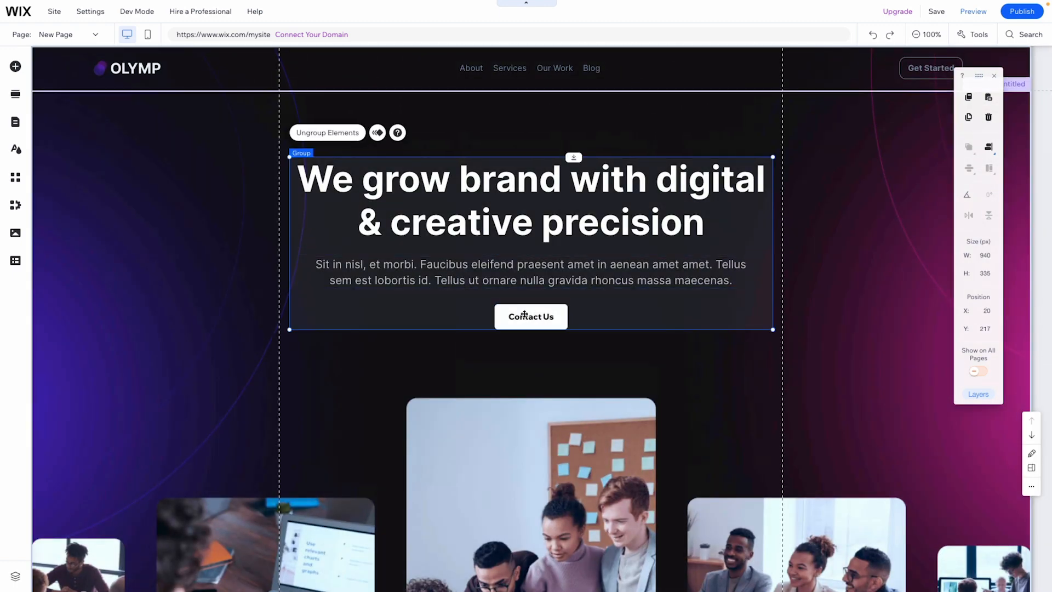
click(530, 318)
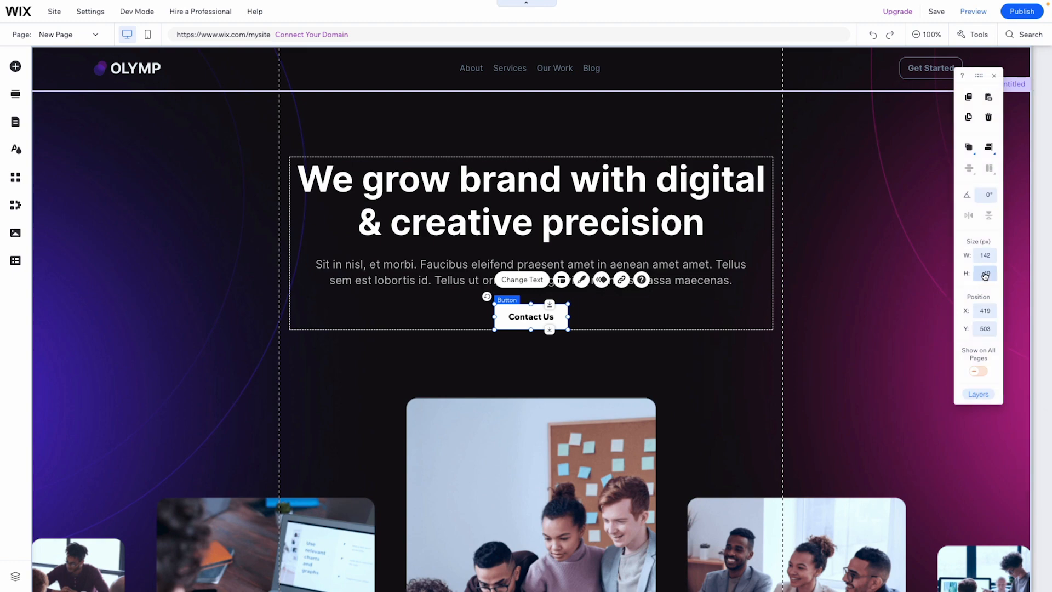
scroll(591, 281, down, 10)
scroll(590, 281, down, 5)
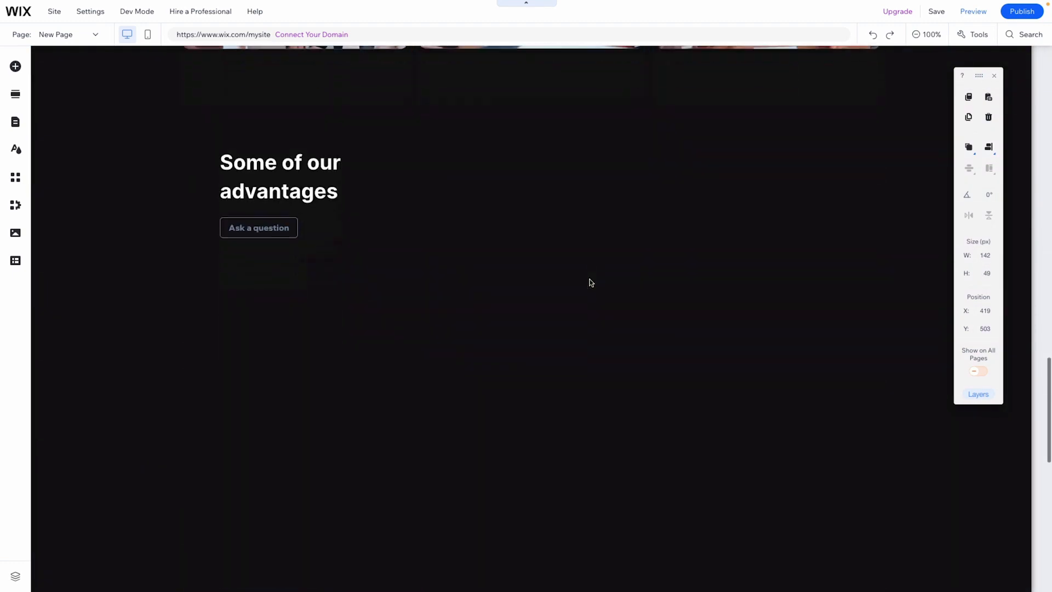
click(249, 194)
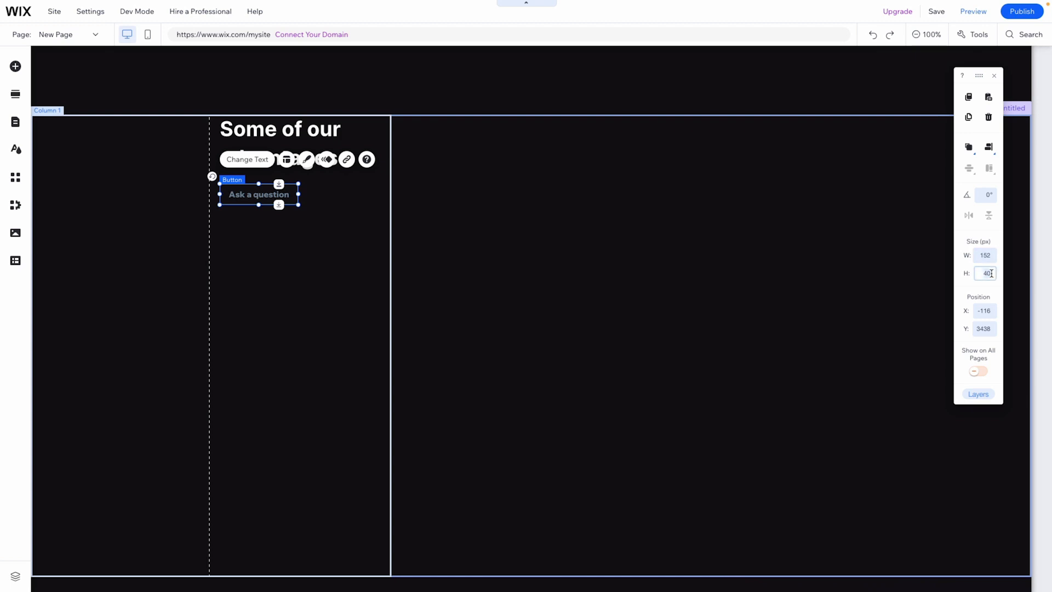
click(672, 219)
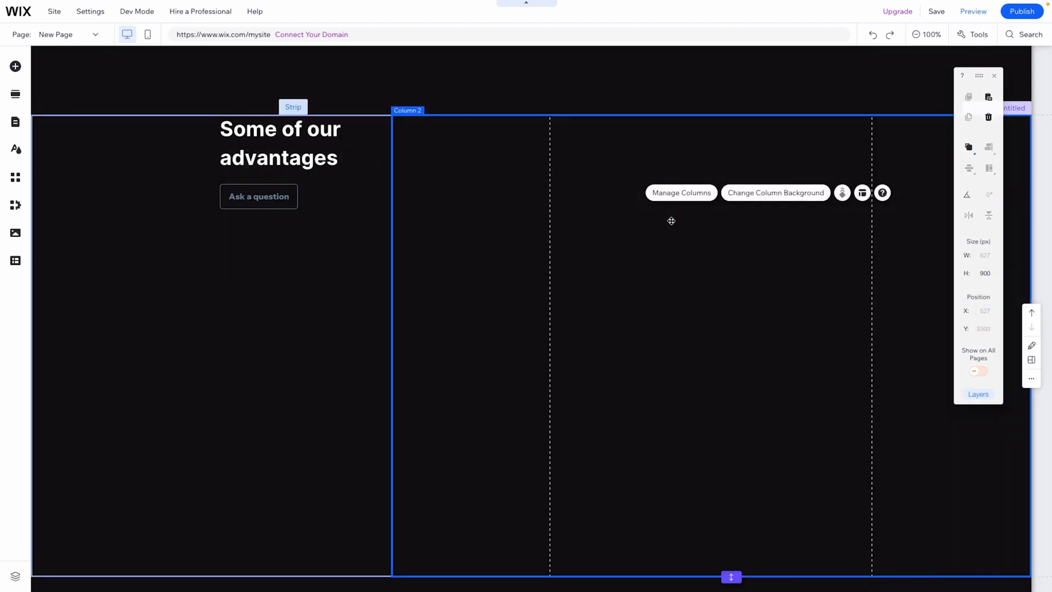
Add a blank repeater with a two-by-two item layout to the strip's wider second column.
scroll(672, 222, up, 2)
scroll(673, 223, down, 2)
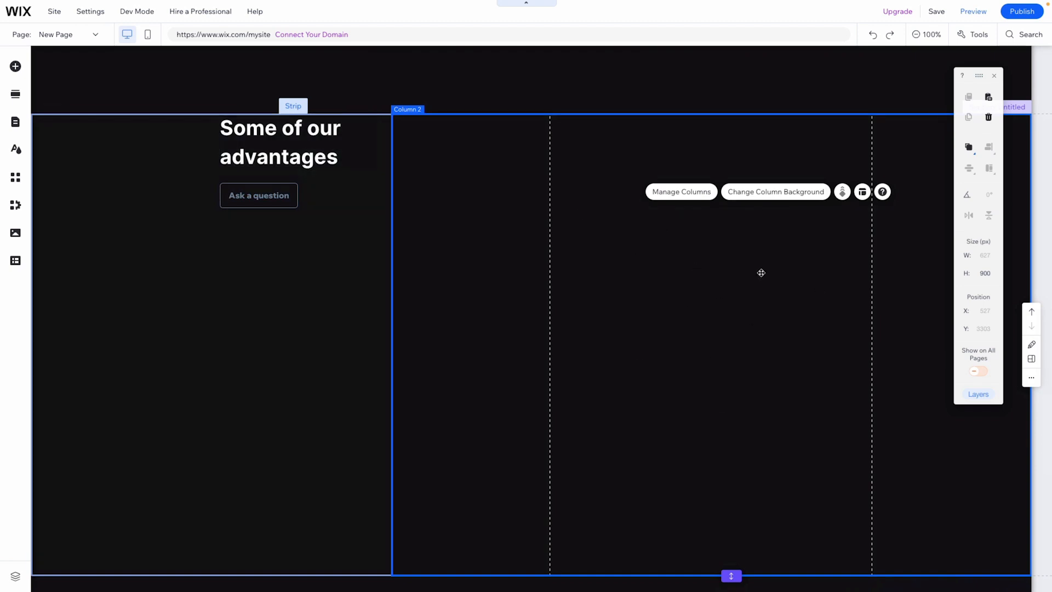
click(15, 67)
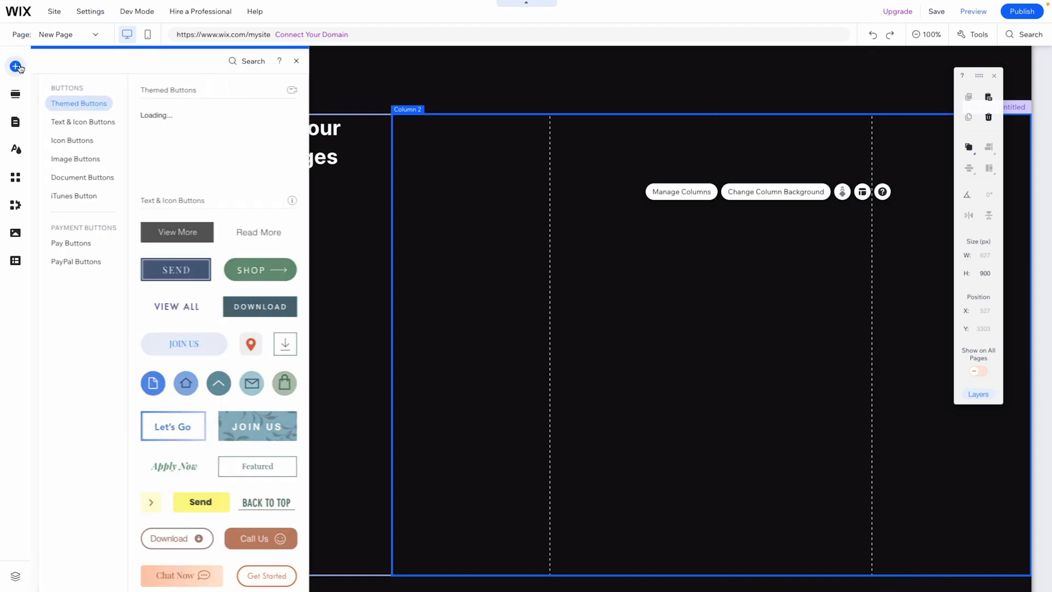
click(51, 291)
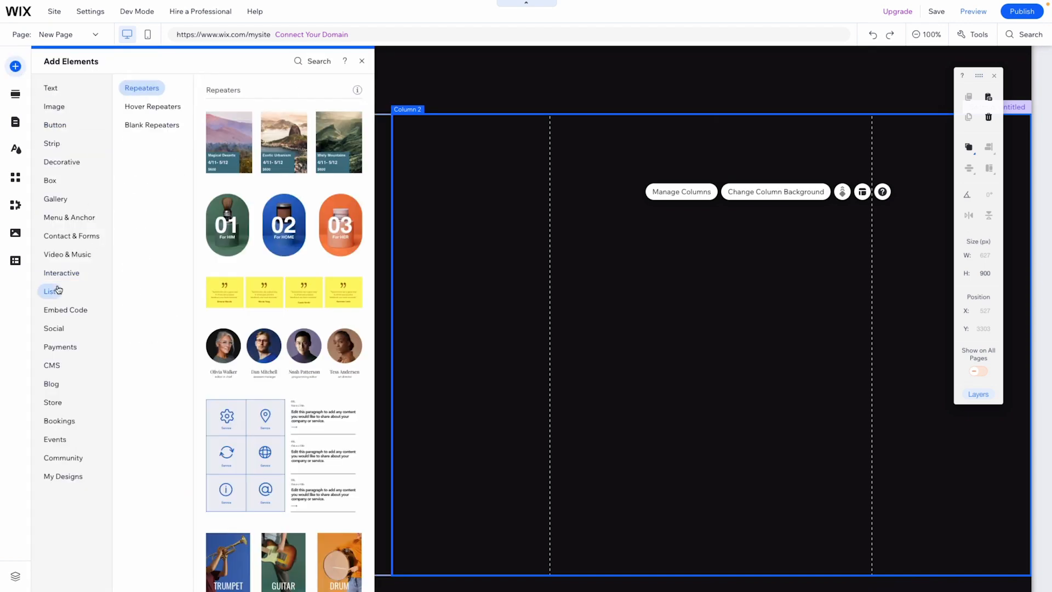
click(154, 127)
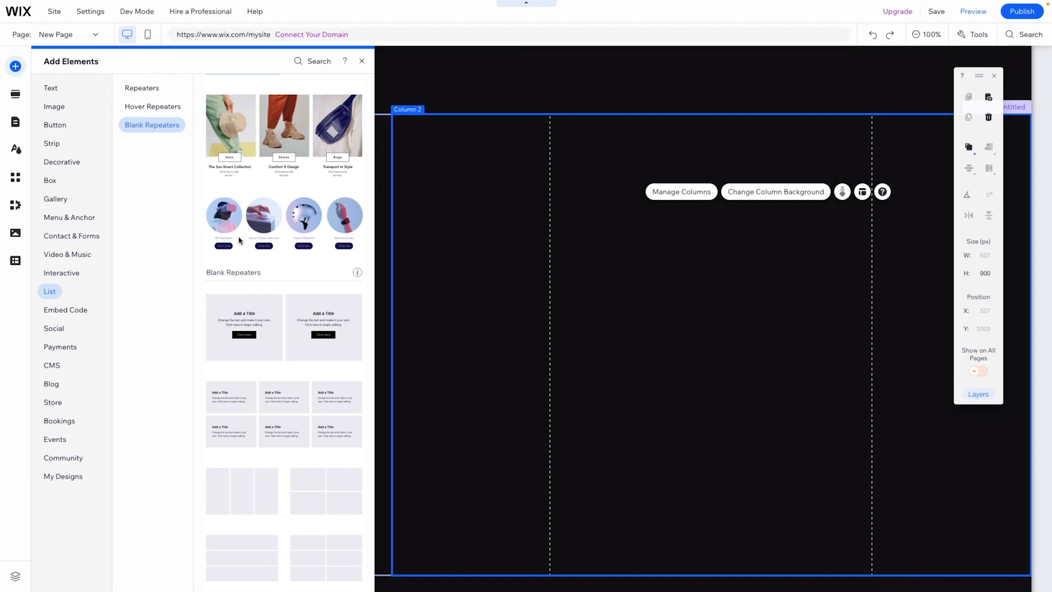
drag(321, 501, 679, 294)
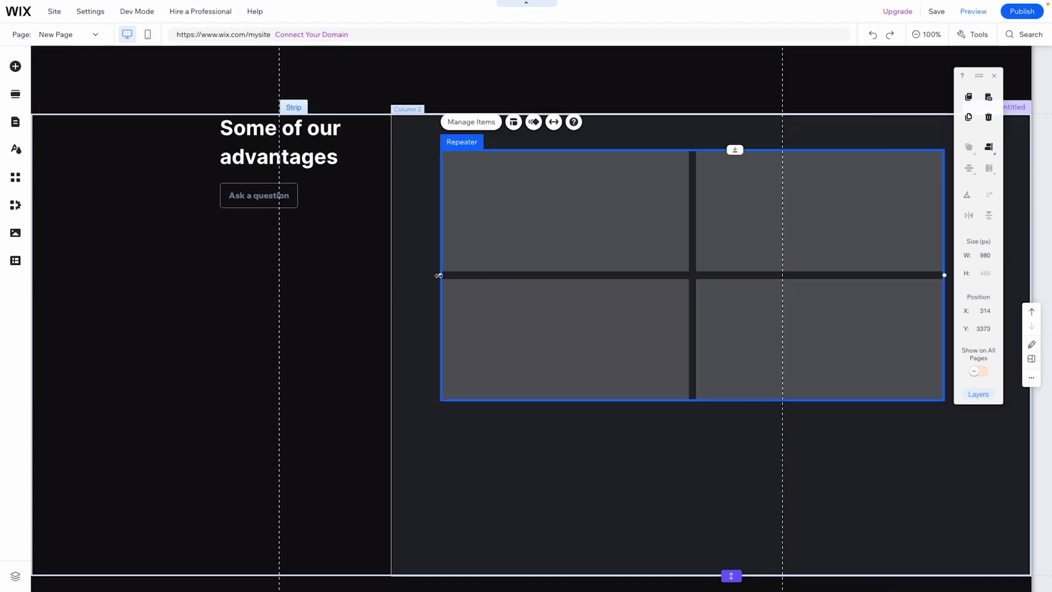
Narrow the repeater to 586 px and center it horizontally within the second column.
click(466, 274)
click(466, 273)
drag(441, 275, 548, 255)
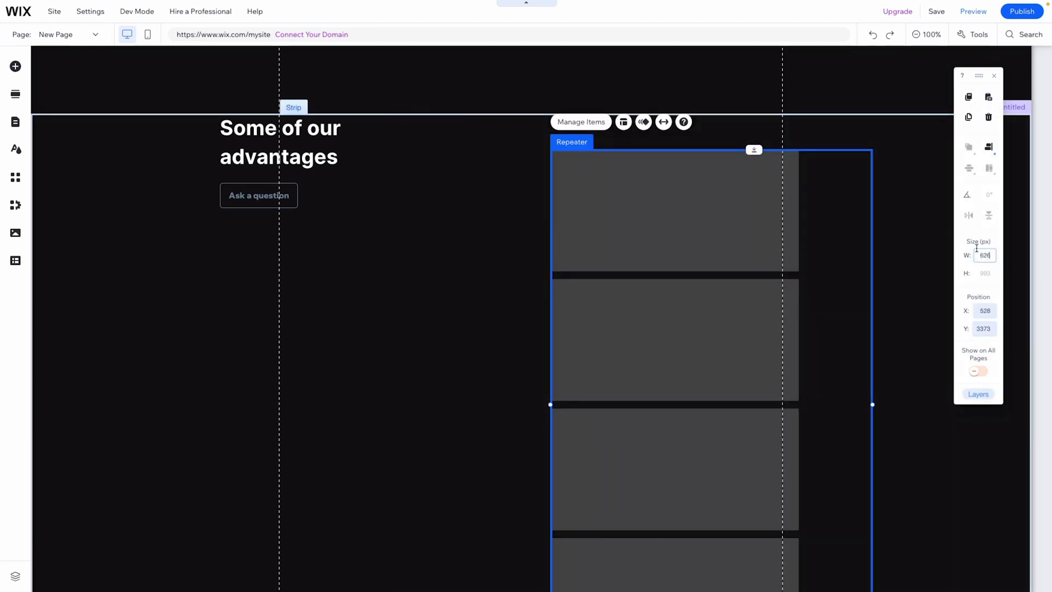
key(Return)
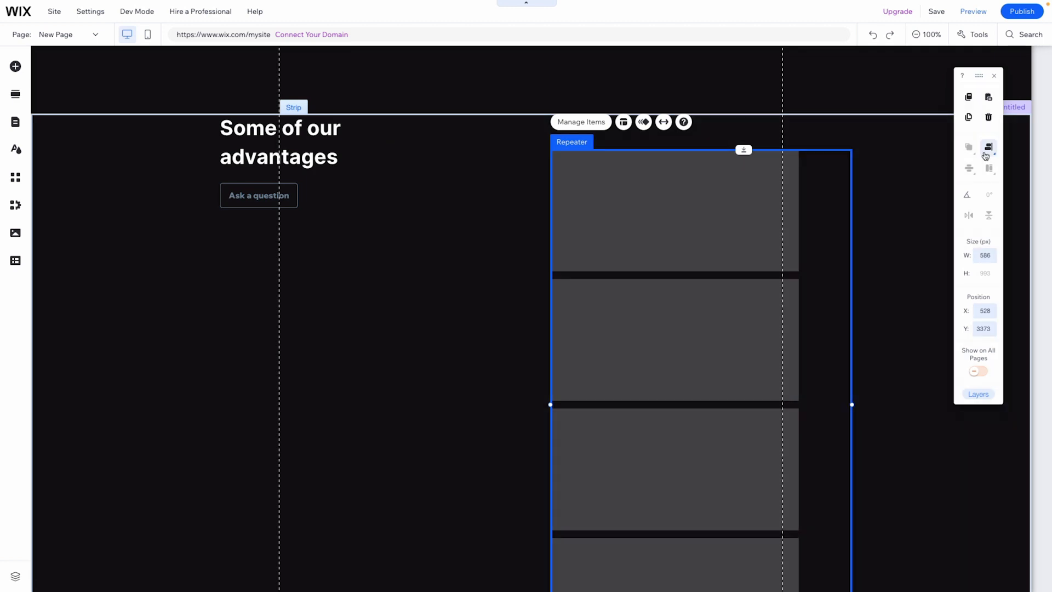
click(989, 147)
click(967, 151)
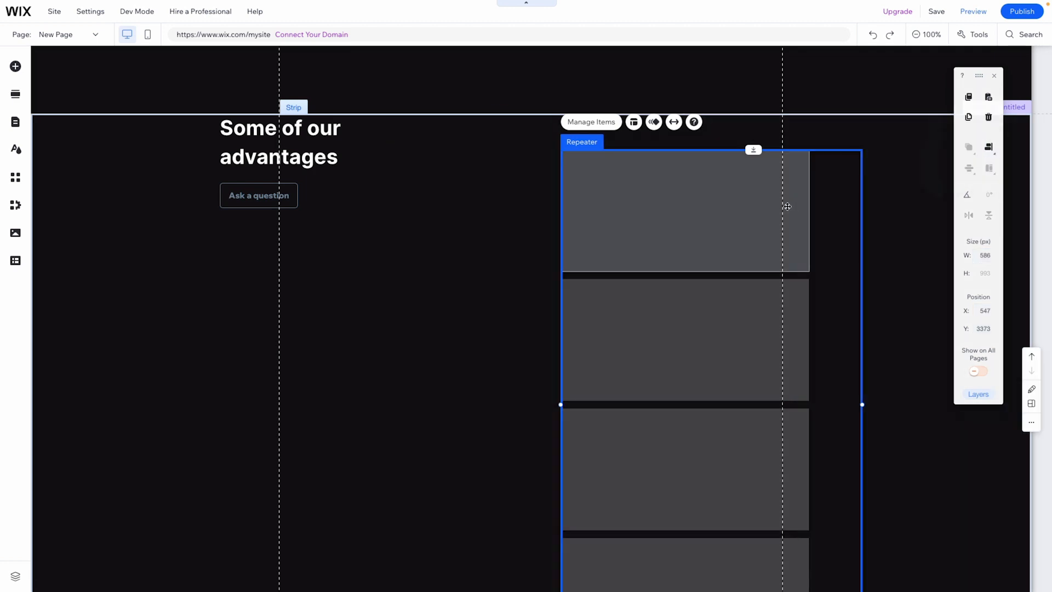
Narrow the repeater's first item to 286 px so that two items fit in each row.
click(807, 209)
drag(810, 210, 708, 210)
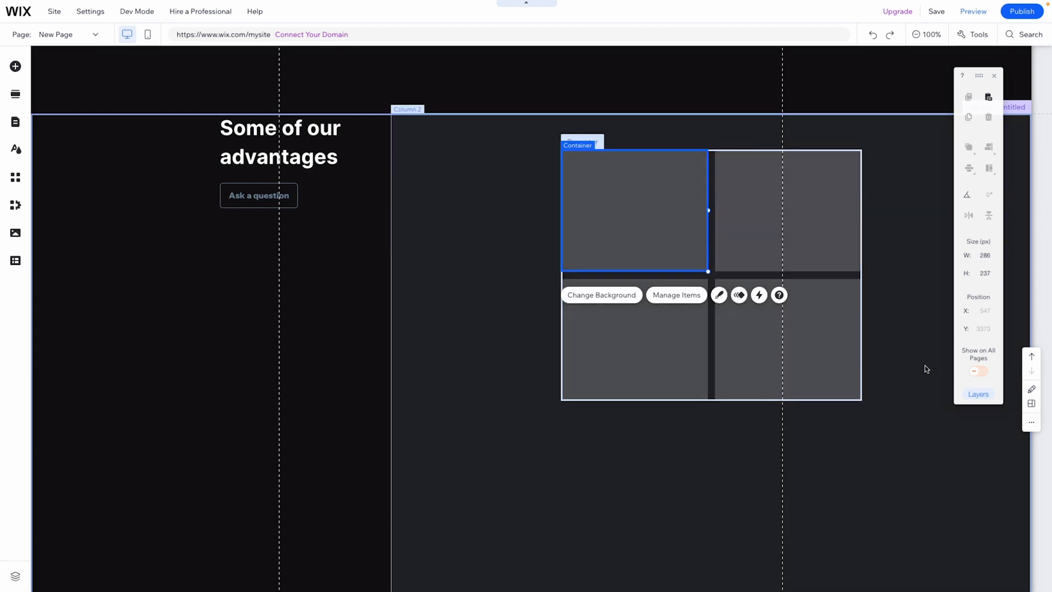
click(927, 365)
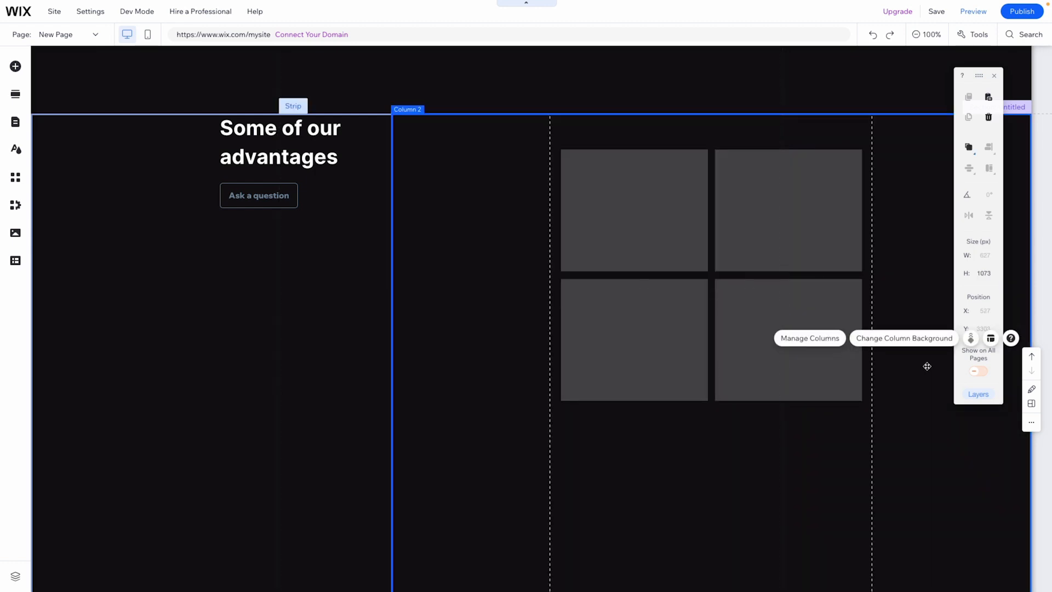
Set the repeater item's background opacity to 0% and apply it to all items.
click(648, 238)
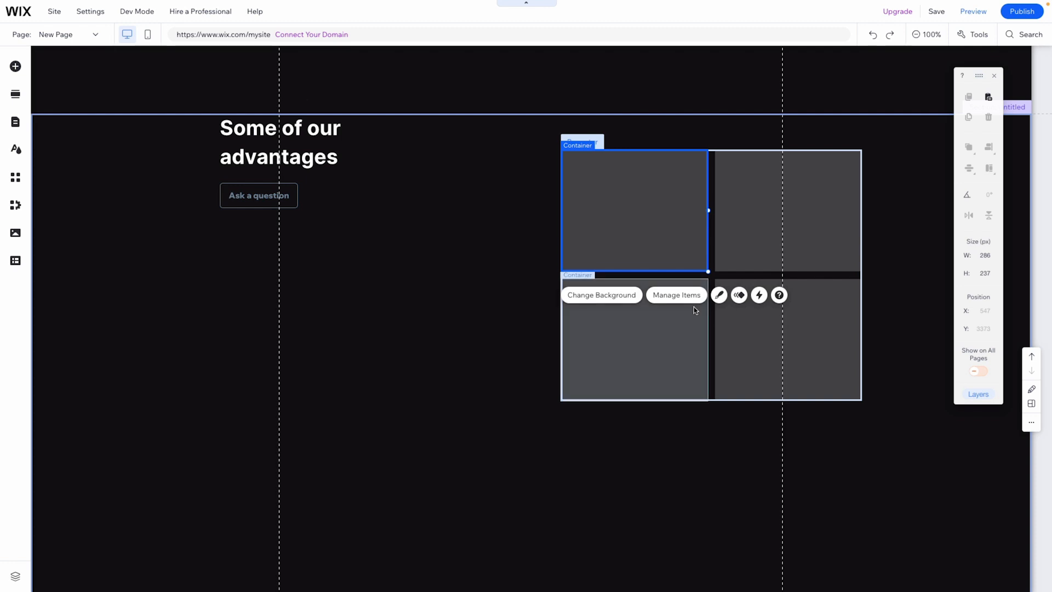
click(604, 301)
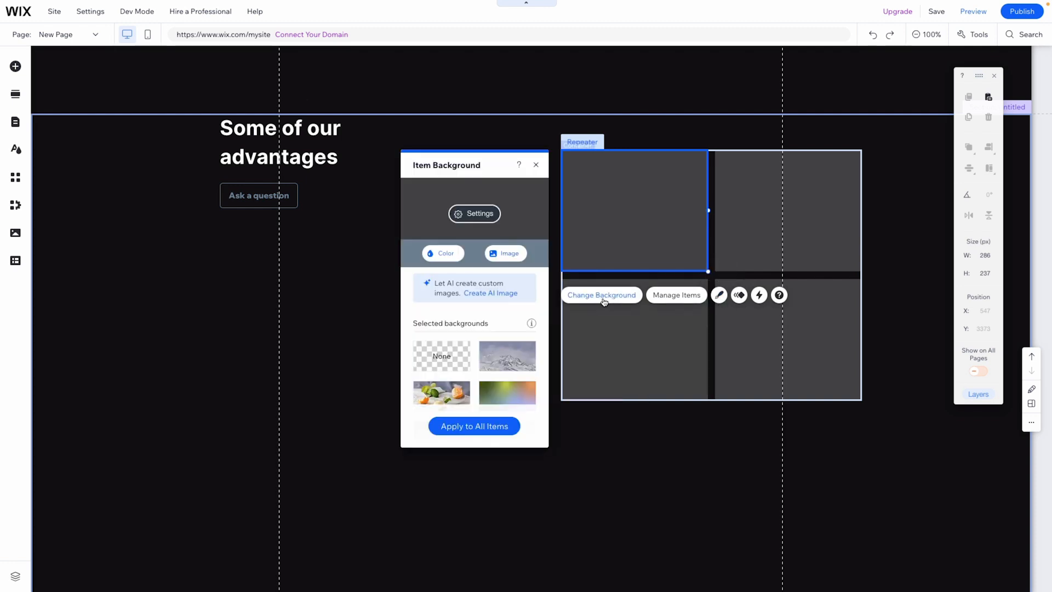
click(470, 220)
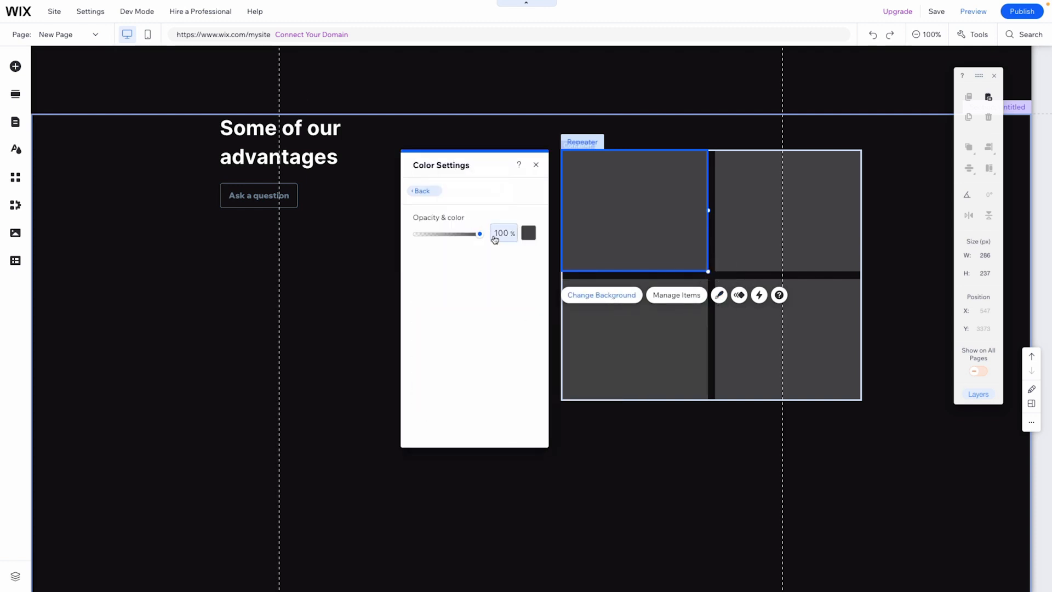
text(0)
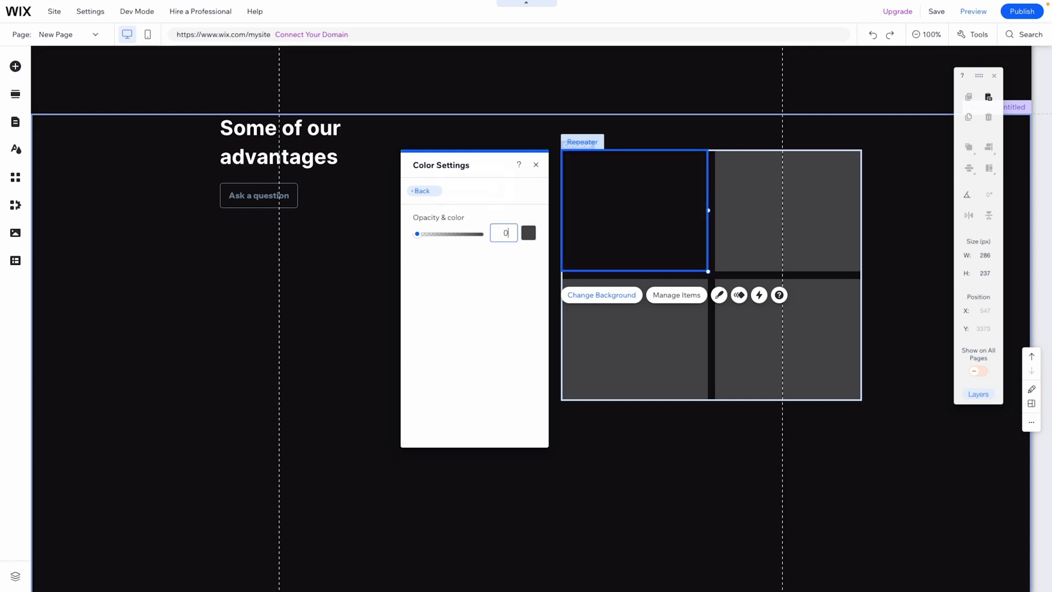
click(428, 193)
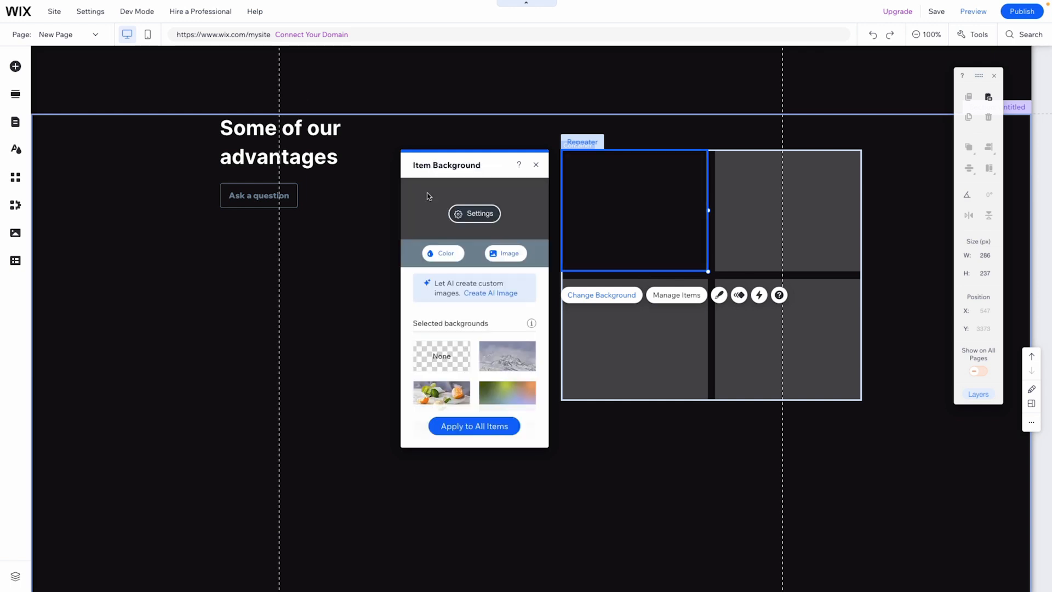
click(460, 431)
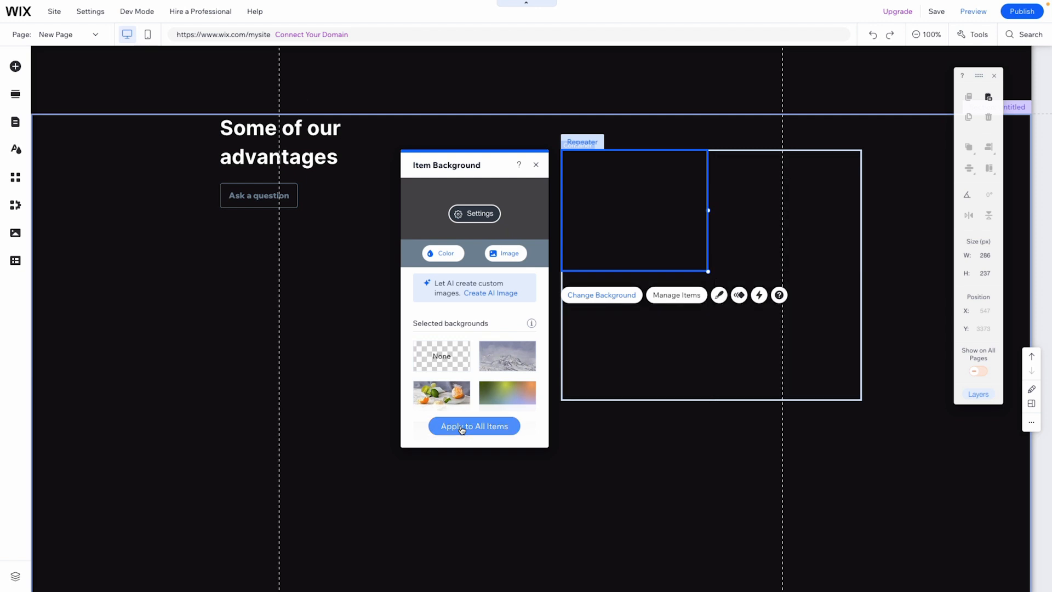
click(790, 191)
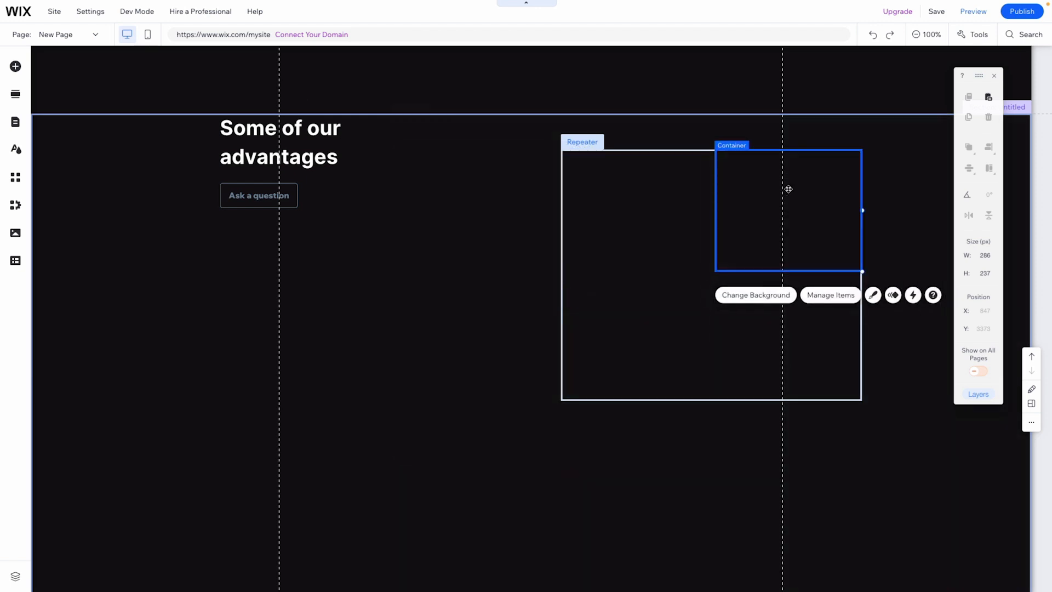
click(787, 352)
click(670, 346)
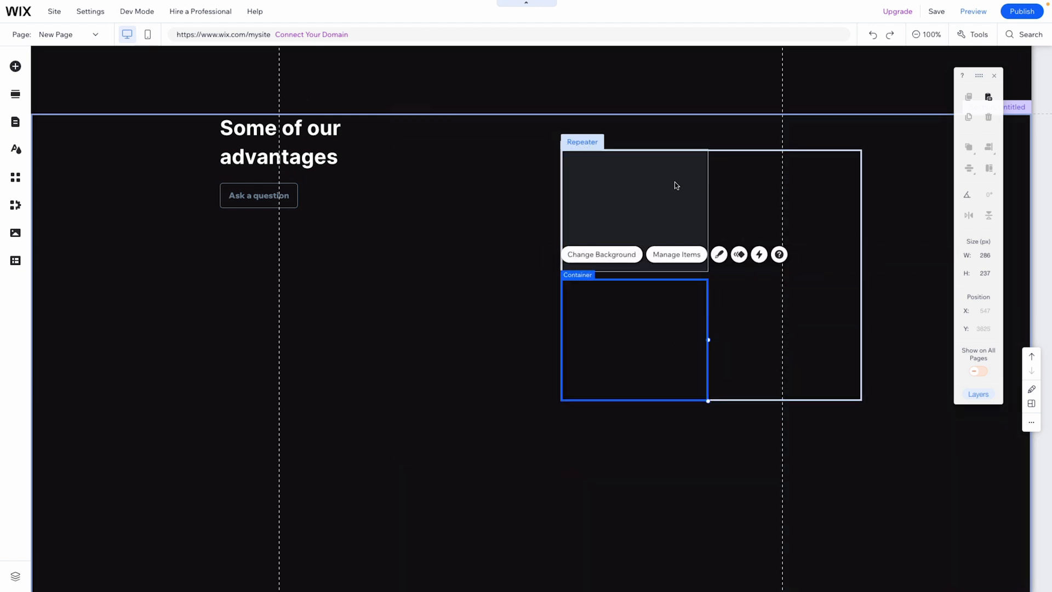
Add the Quick Support image from the site files and attach it to the repeater's first item.
click(675, 182)
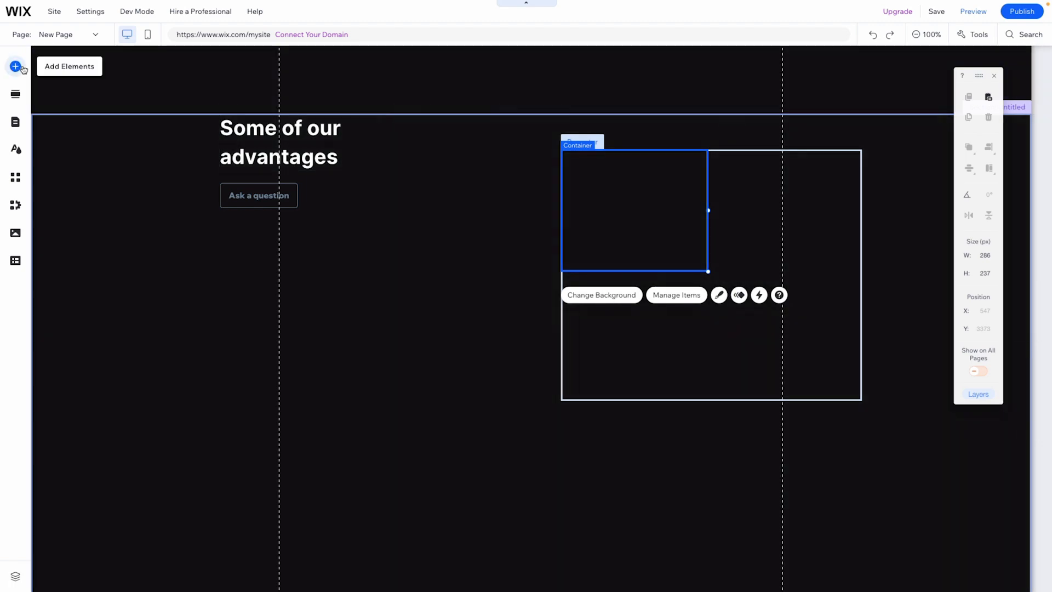
click(15, 67)
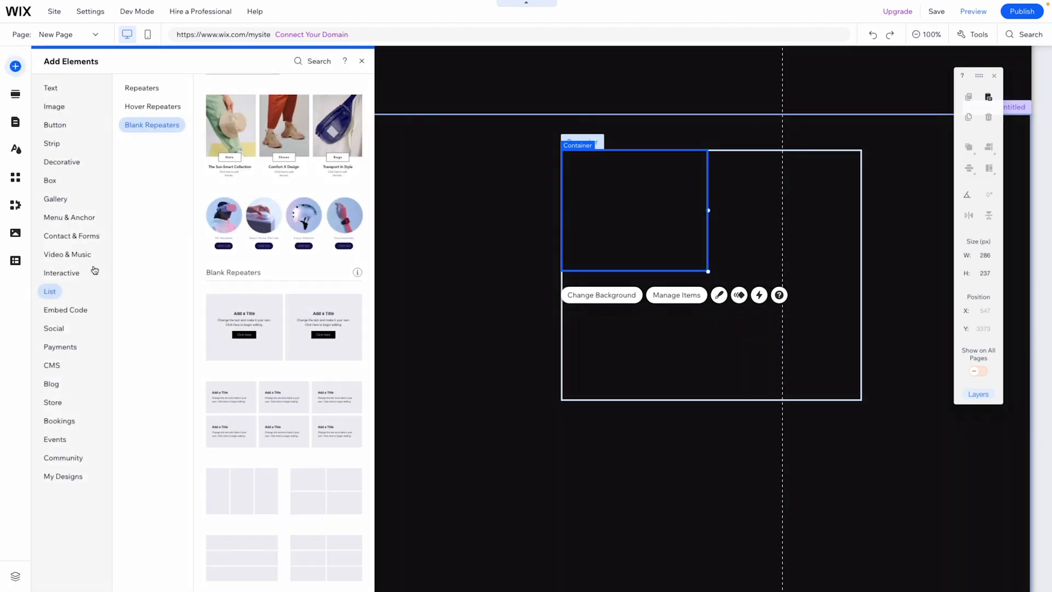
click(14, 233)
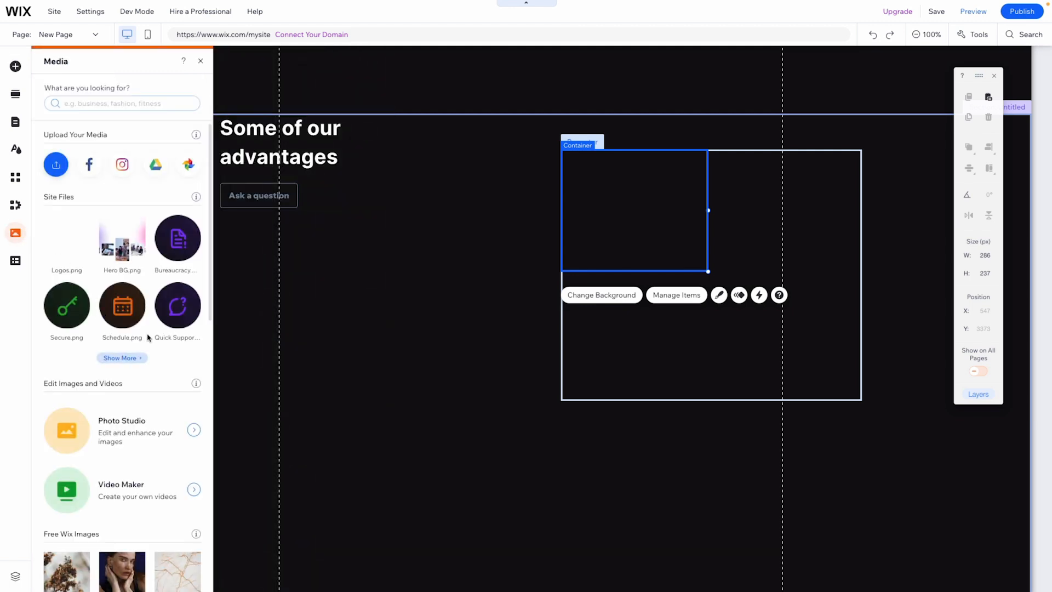
mouse_move(182, 250)
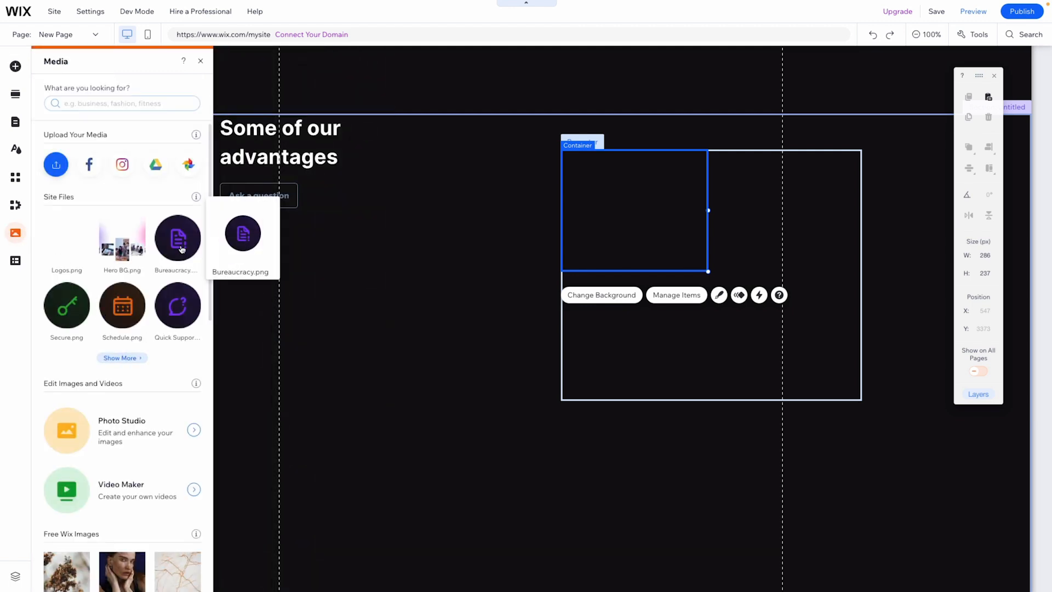
click(184, 309)
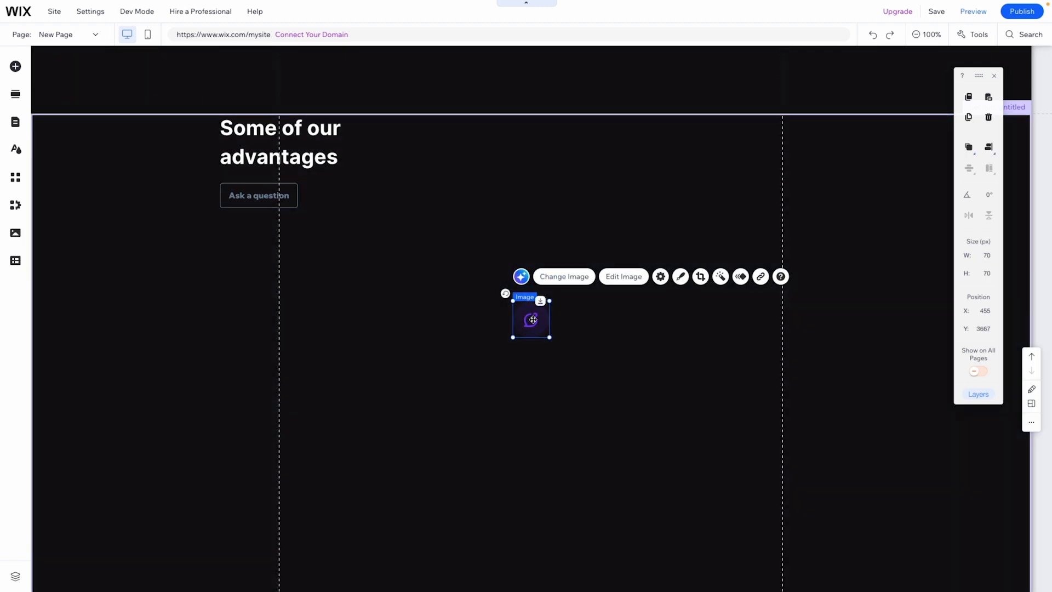
drag(532, 320, 614, 168)
Align the icon image to the top-left corner of its repeater item and resize it to 60 by 60 px.
click(990, 147)
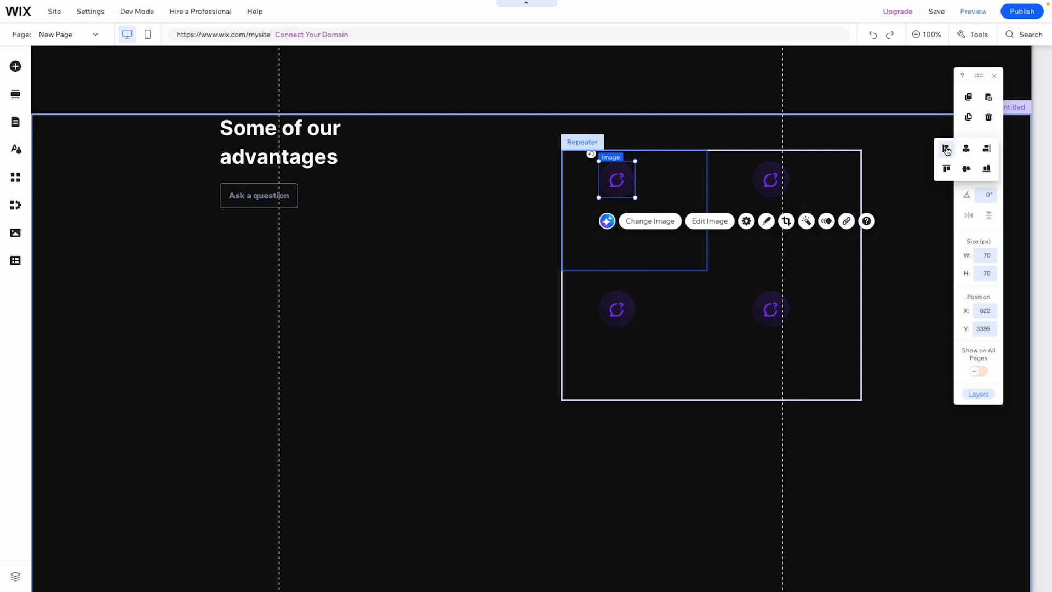
click(947, 148)
click(946, 168)
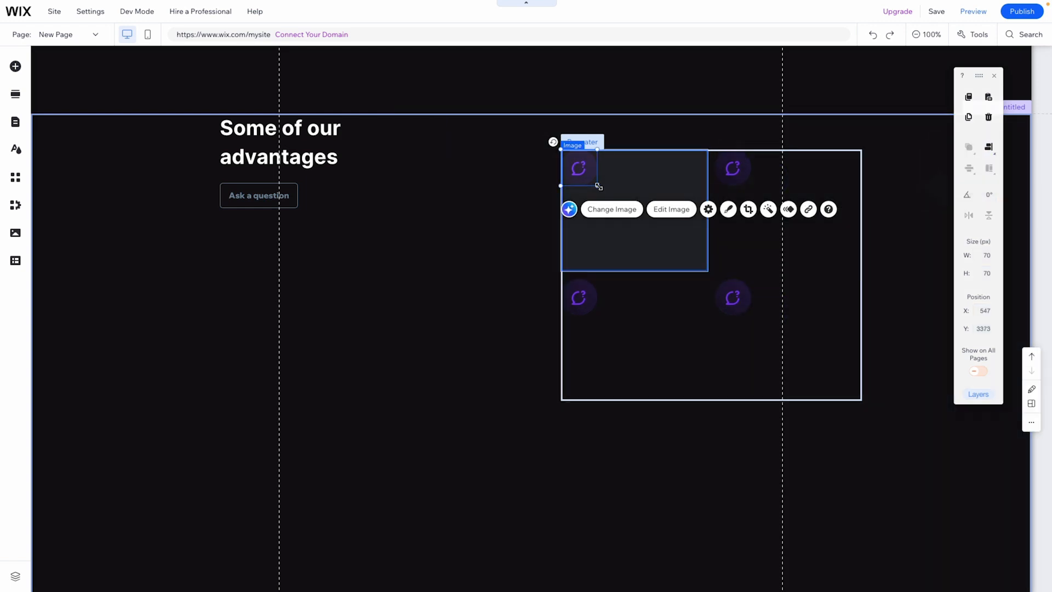
drag(599, 187, 588, 181)
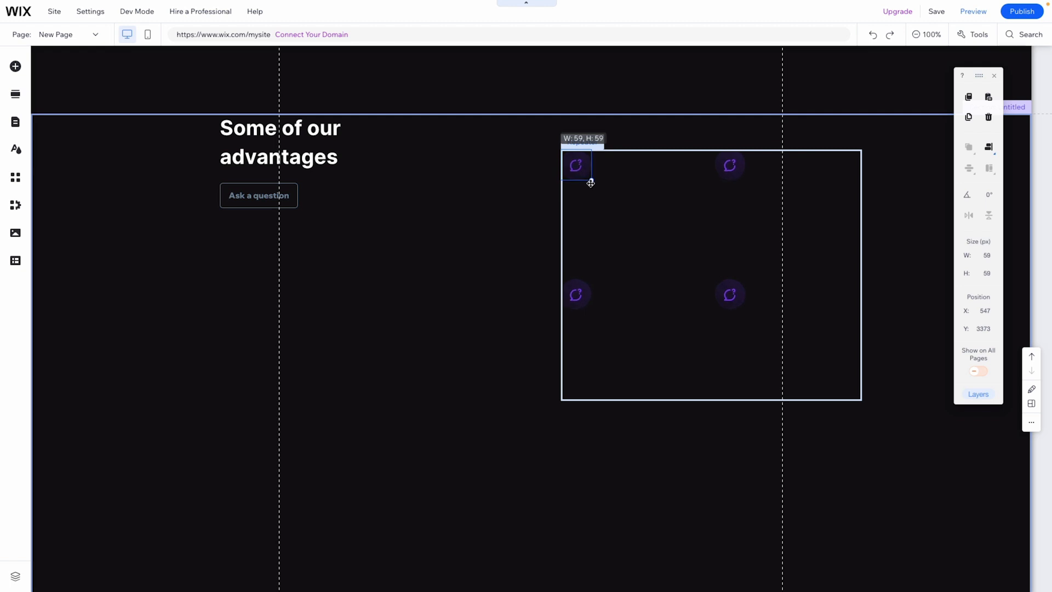
drag(591, 183, 592, 181)
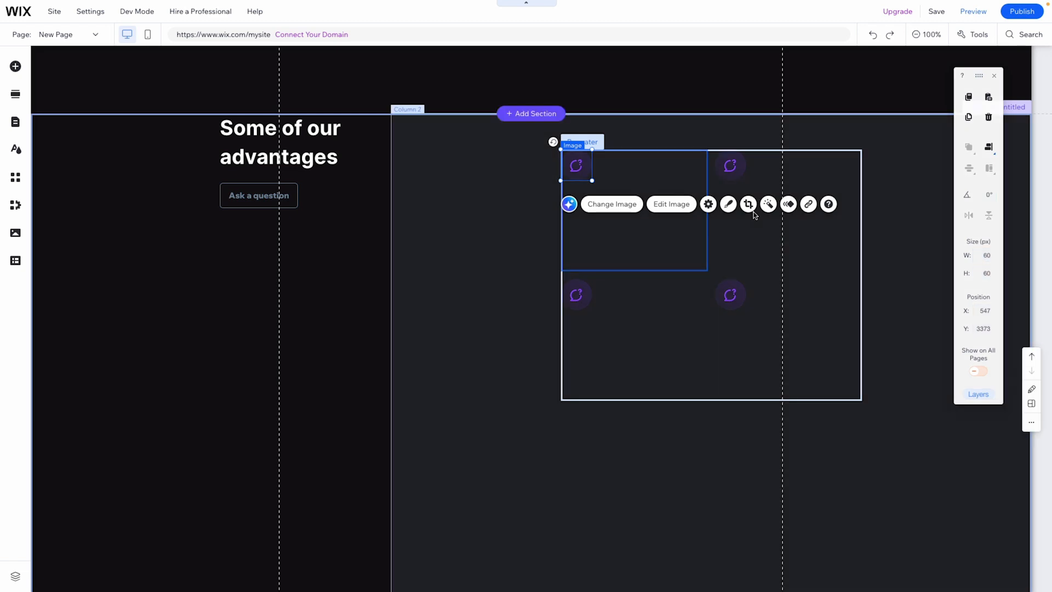
Add a Heading 5 text below the icon in the first repeater item, flush left and 286 px wide.
click(676, 185)
scroll(613, 159, down, 1)
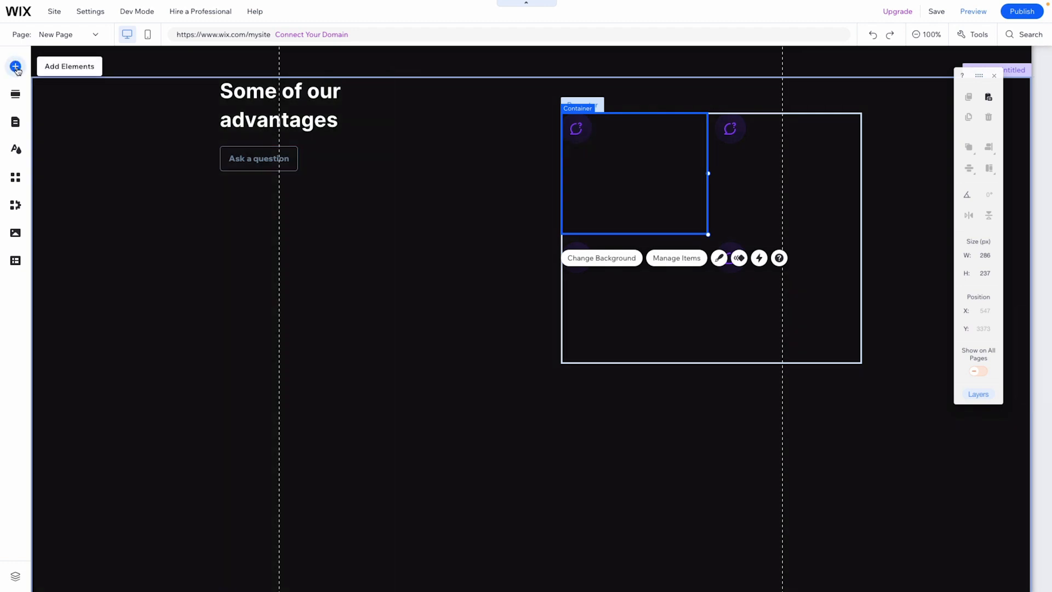
click(15, 66)
click(57, 125)
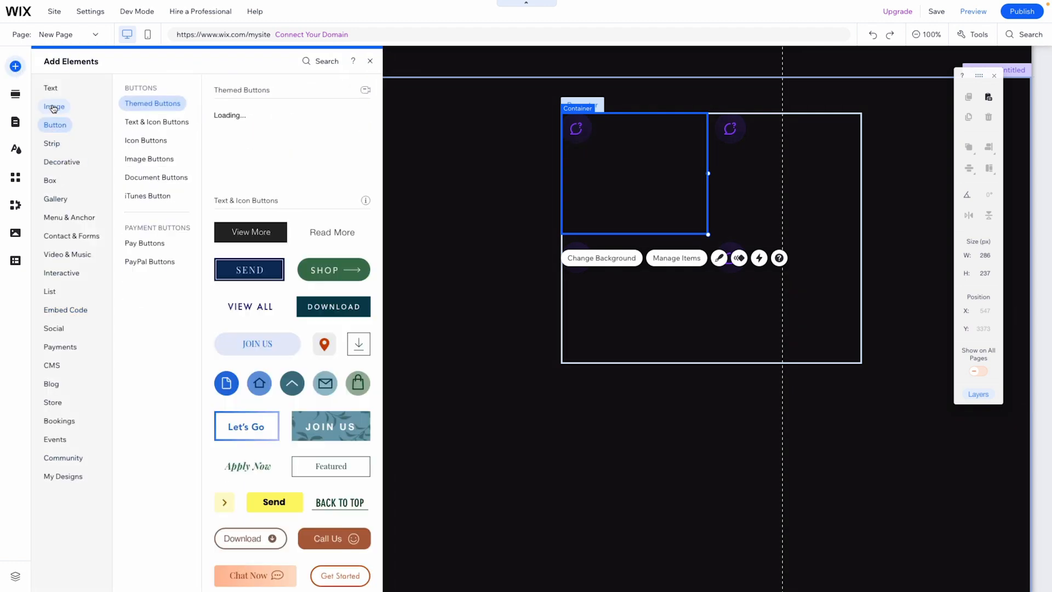
click(51, 89)
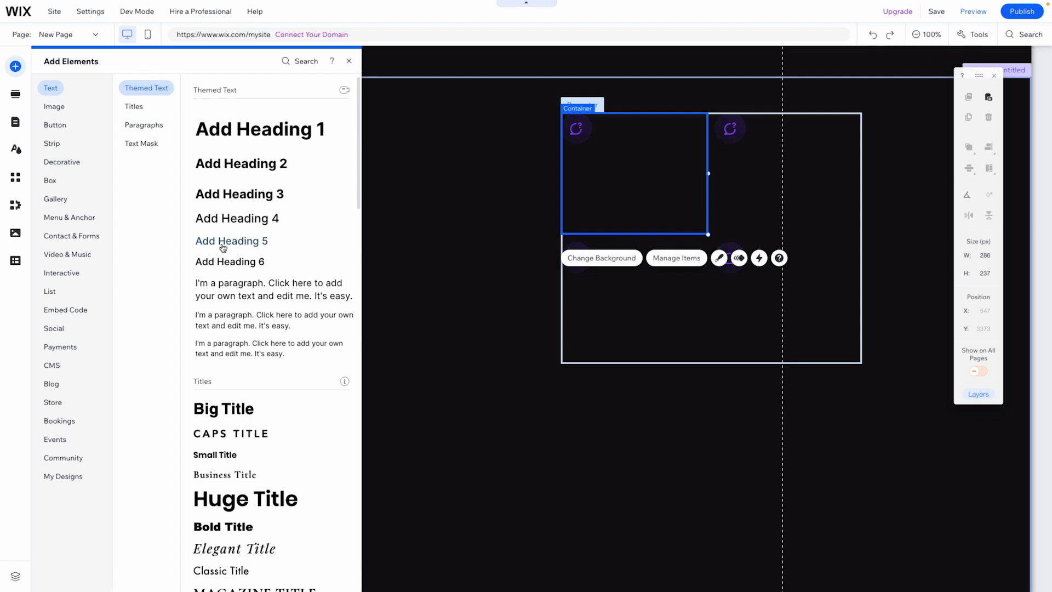
drag(228, 259, 630, 176)
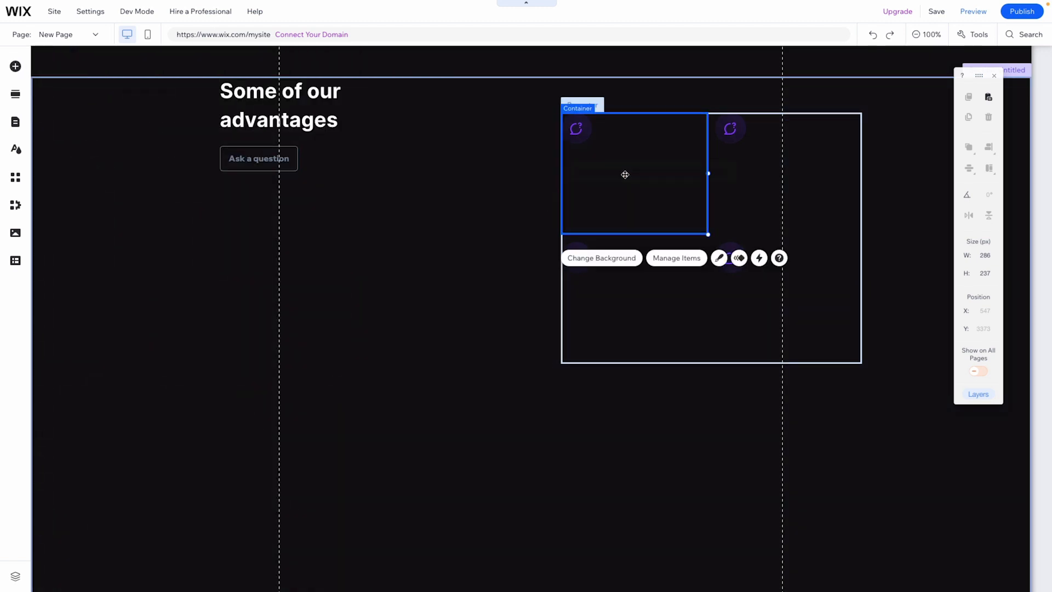
drag(726, 174, 707, 171)
drag(604, 173, 597, 162)
drag(702, 162, 706, 162)
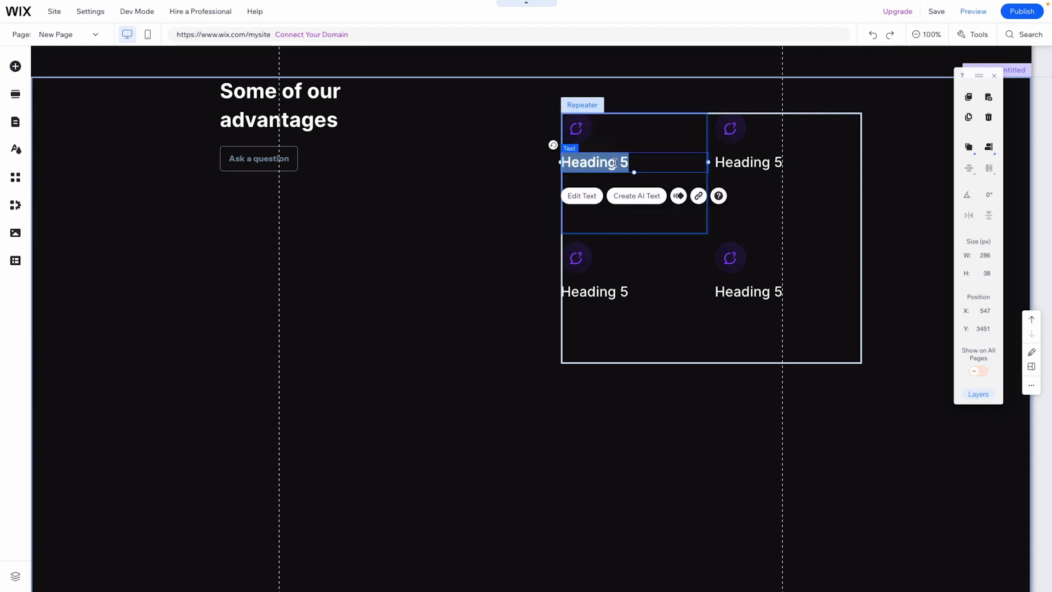
Add the smallest themed paragraph below the heading in the first item, left-align it to the item and narrow it to the item's width.
click(631, 143)
click(16, 66)
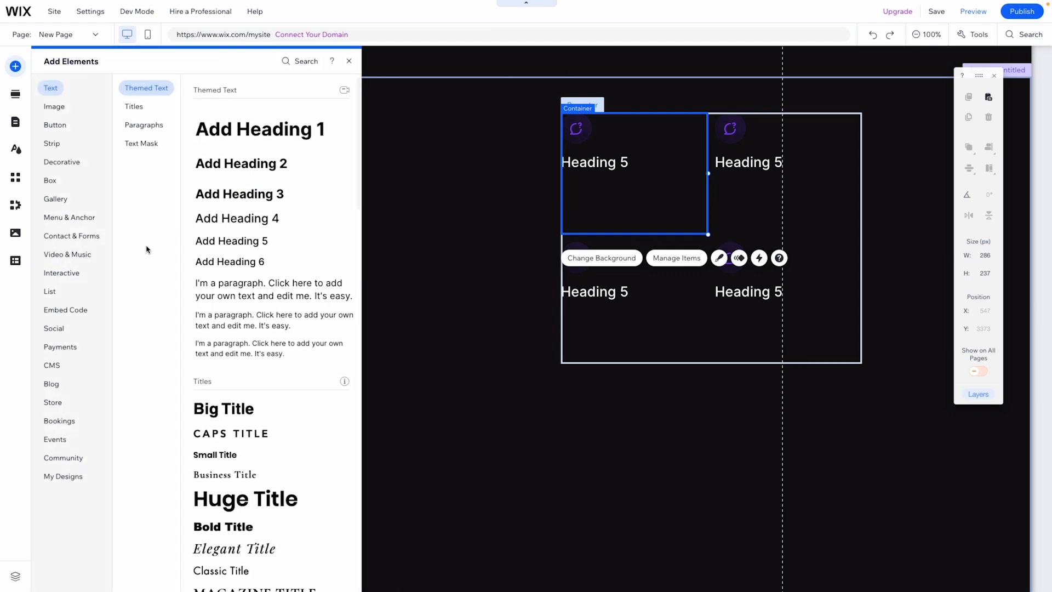
drag(214, 347, 590, 187)
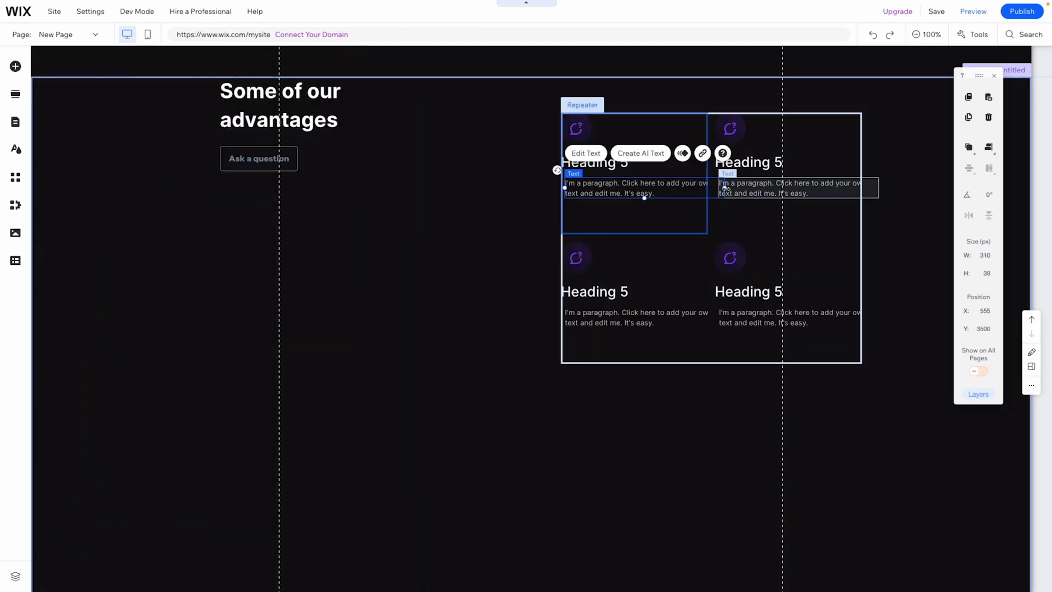
mouse_move(988, 146)
click(948, 148)
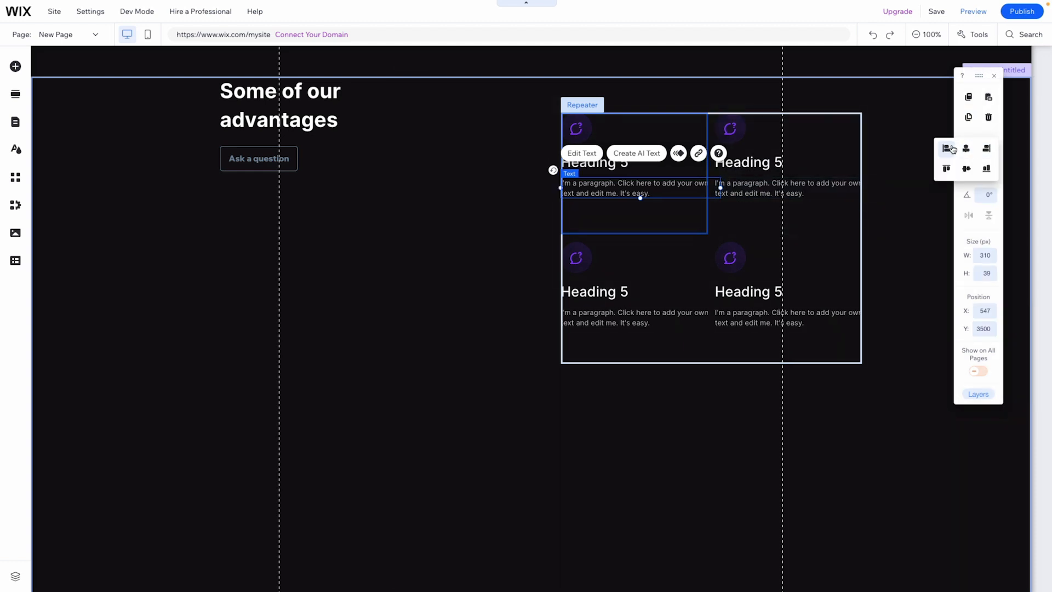
drag(721, 187, 709, 187)
click(603, 167)
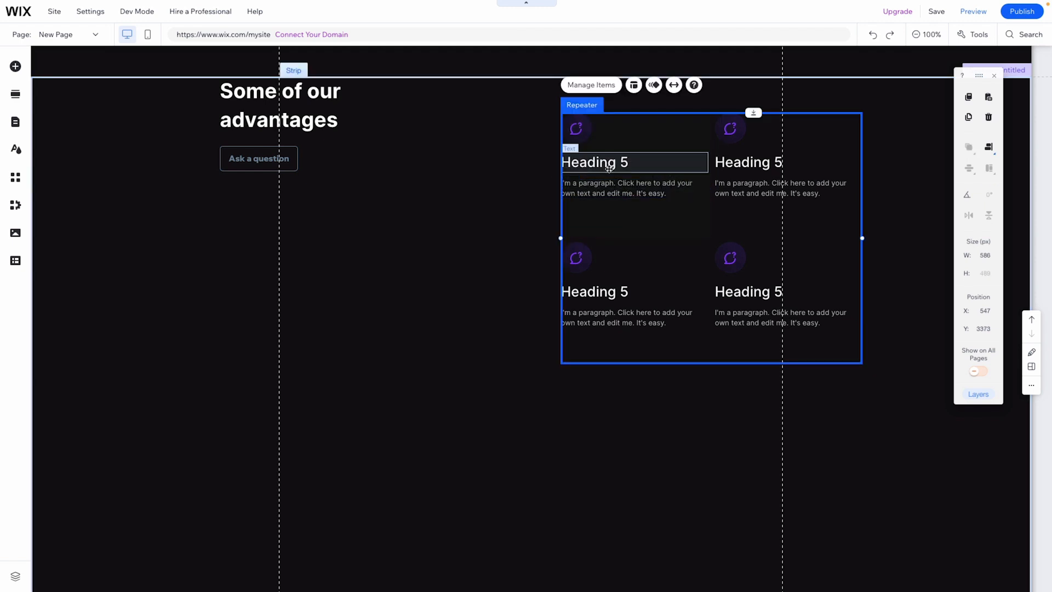
Set the font size of the "Quick Support Teams" heading to 24 px.
click(608, 164)
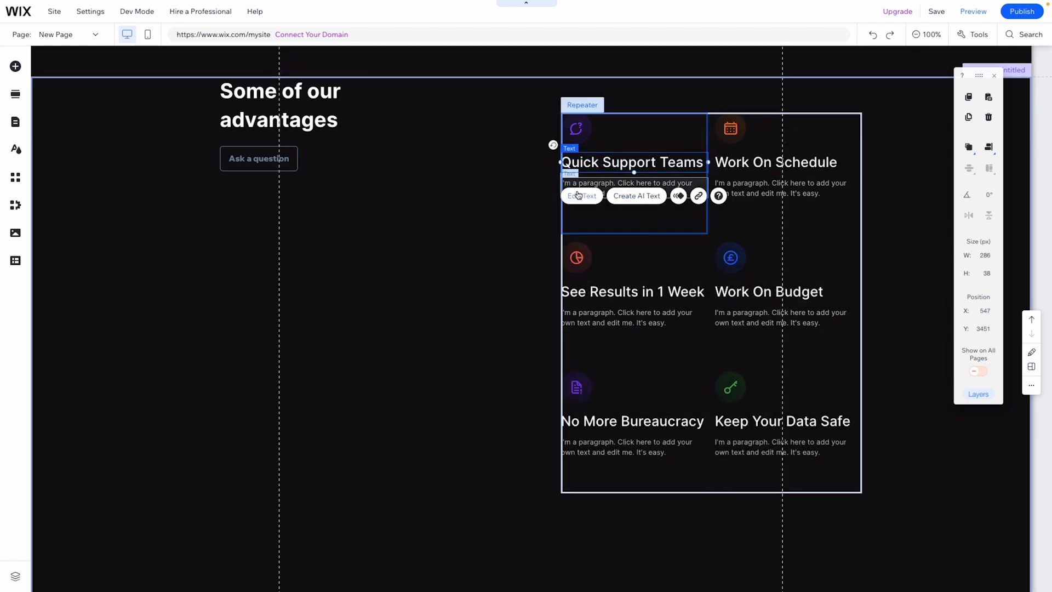
click(579, 194)
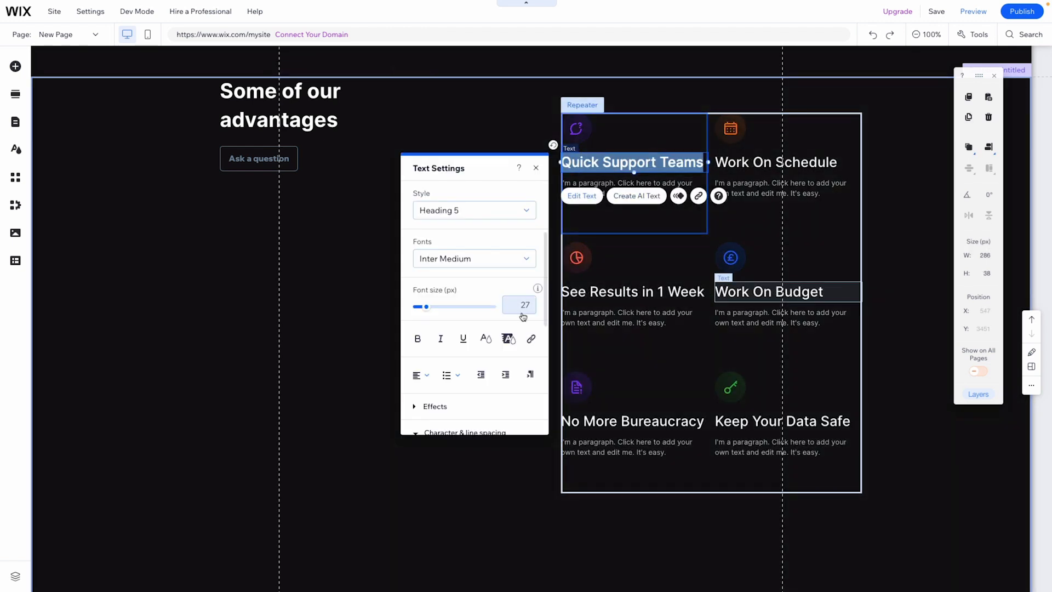
click(523, 310)
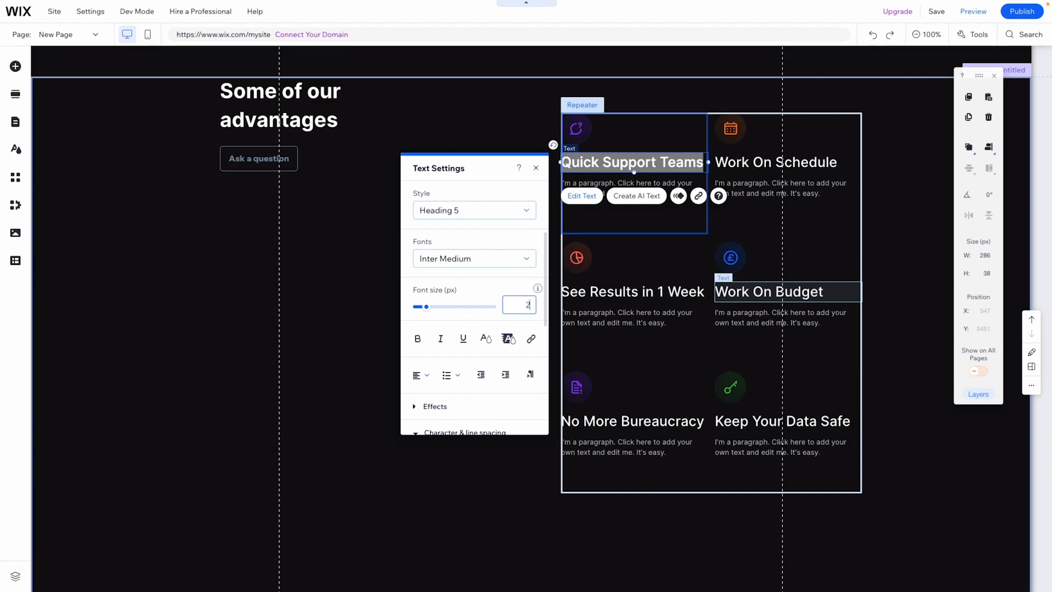
text(24)
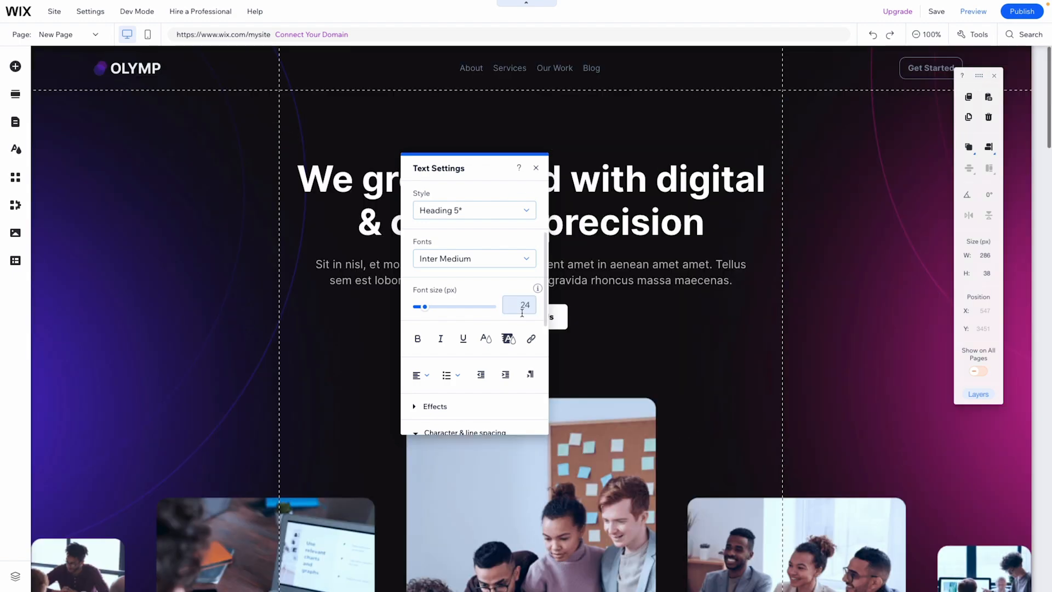
key(Return)
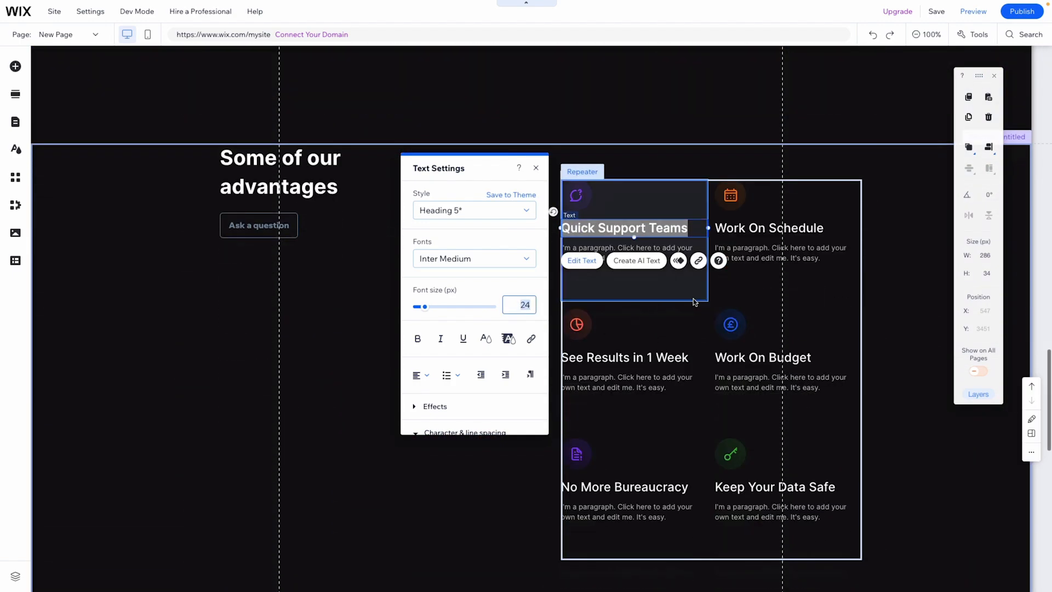
click(902, 291)
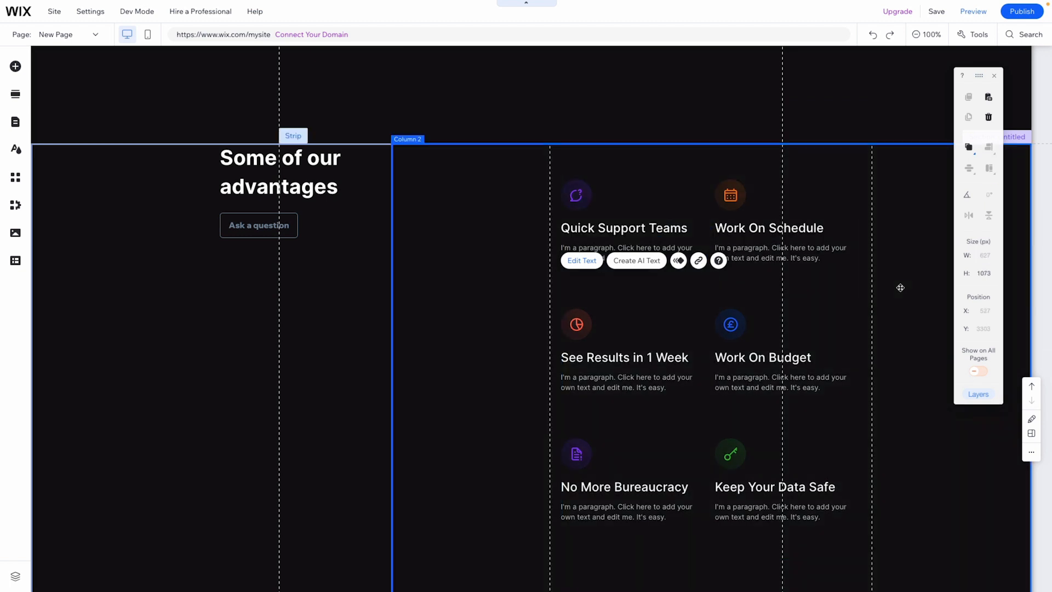
Move the repeater up to the top edge of its column and shorten the advantages section to 741 px.
click(686, 291)
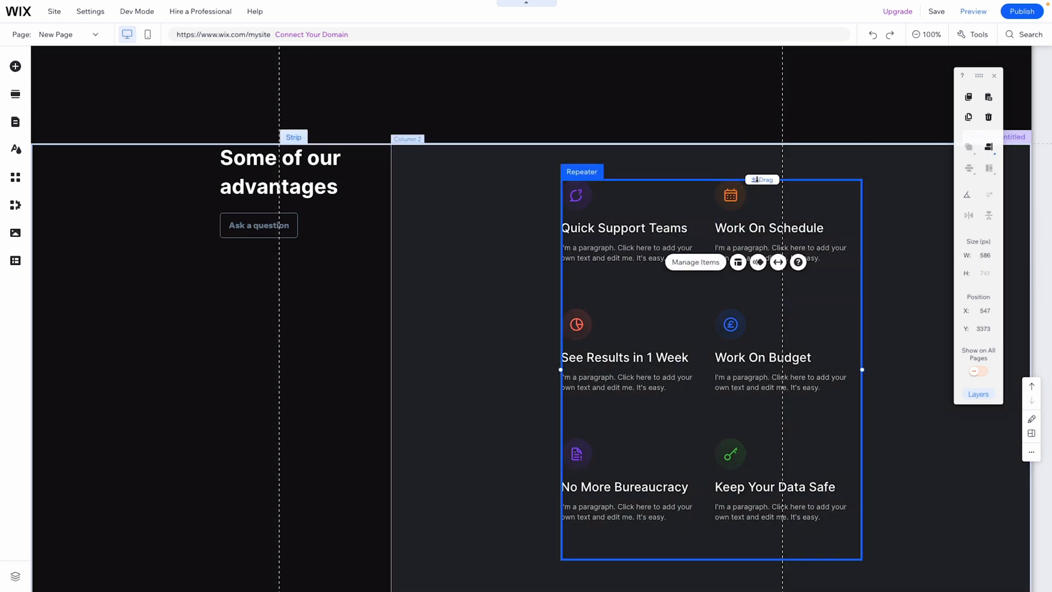
drag(757, 179, 763, 138)
drag(731, 471, 733, 326)
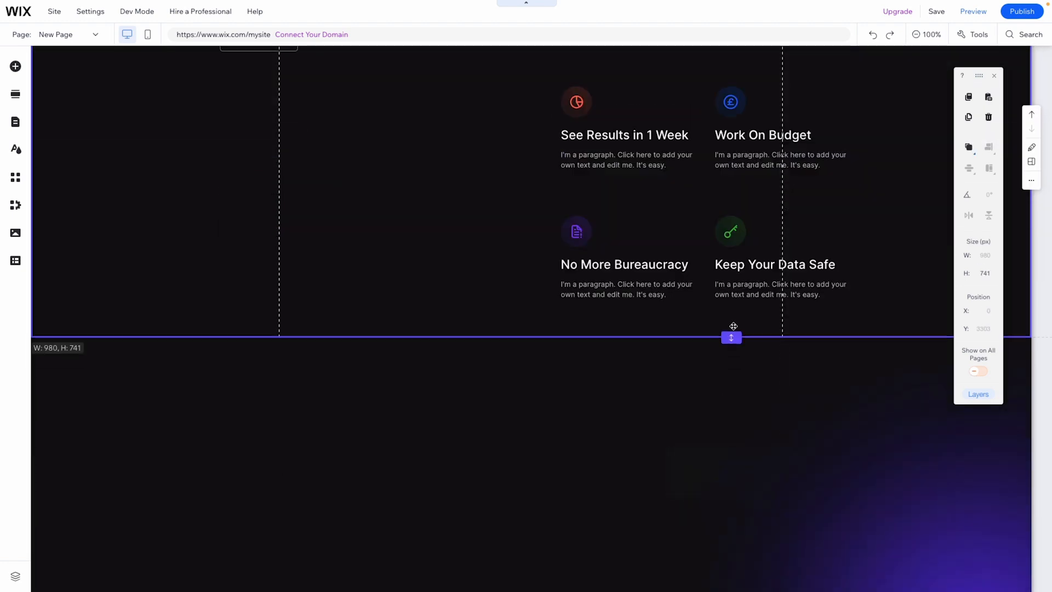
scroll(914, 272, up, 5)
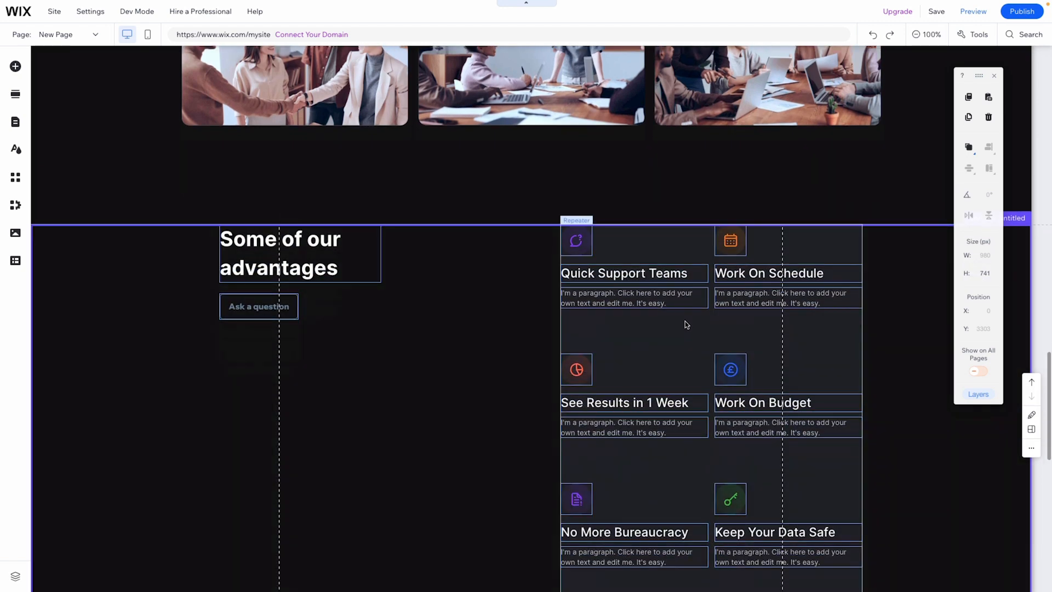
Reduce the height of the repeater items to tighten the spacing between the rows.
click(657, 322)
click(659, 329)
mouse_move(660, 347)
mouse_down()
mouse_move(662, 303)
mouse_move(662, 332)
mouse_up()
click(919, 350)
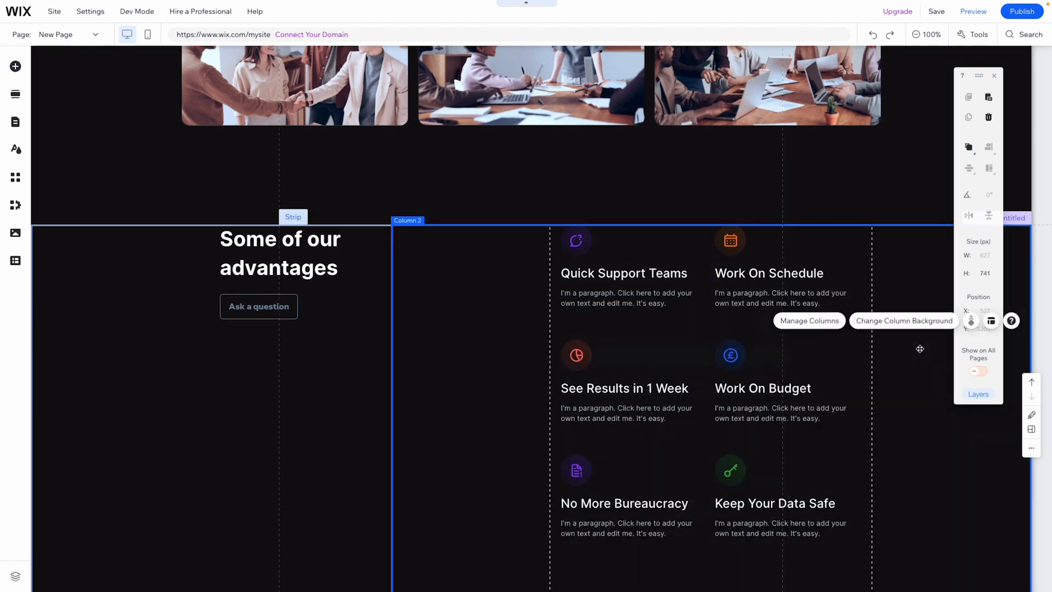
Shorten the advantages section to 657 px so it ends just below the last repeater row.
scroll(920, 349, down, 2)
scroll(919, 348, up, 2)
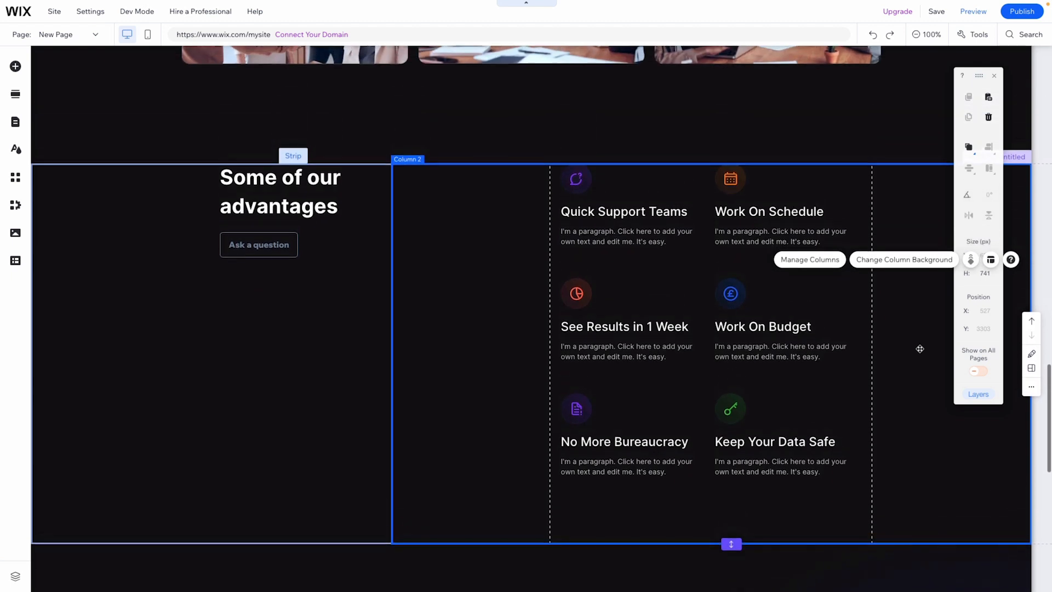
drag(731, 545, 737, 462)
scroll(571, 467, down, 2)
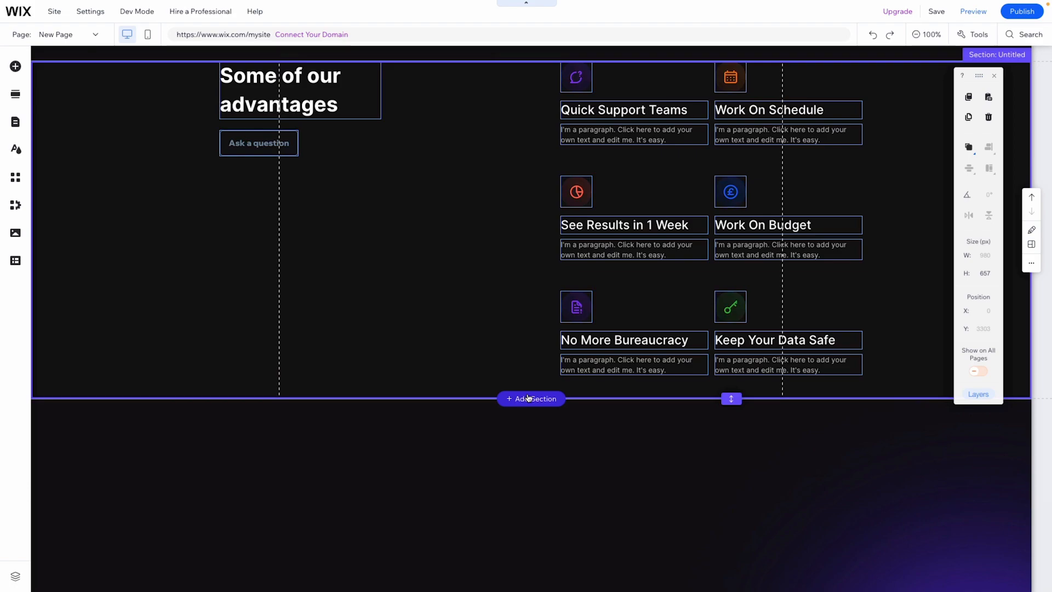
Add a blank section below the advantages section and set its height to 900 px.
click(529, 398)
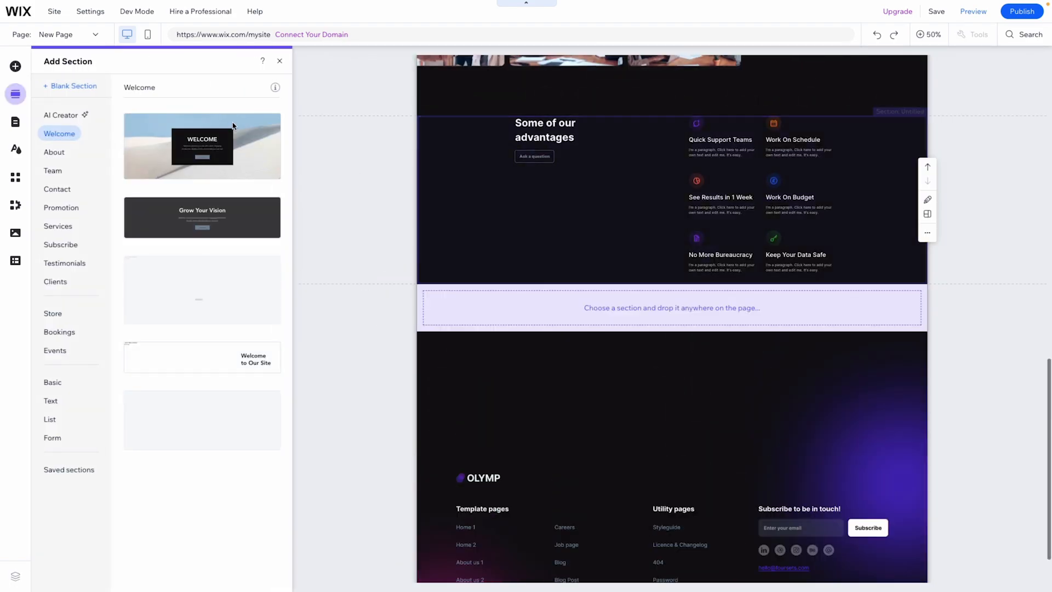
click(82, 87)
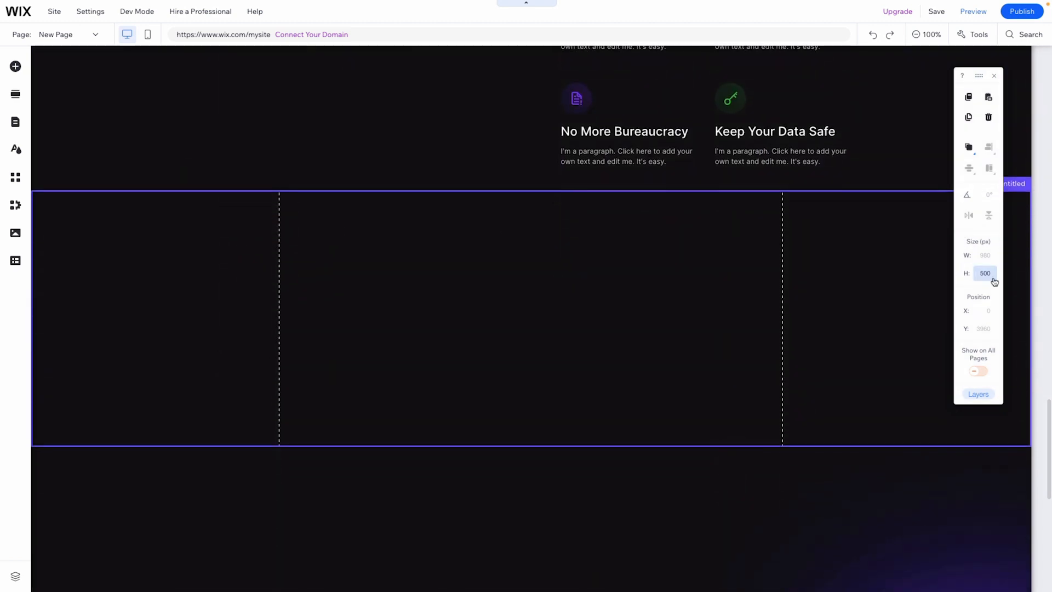
key(Return)
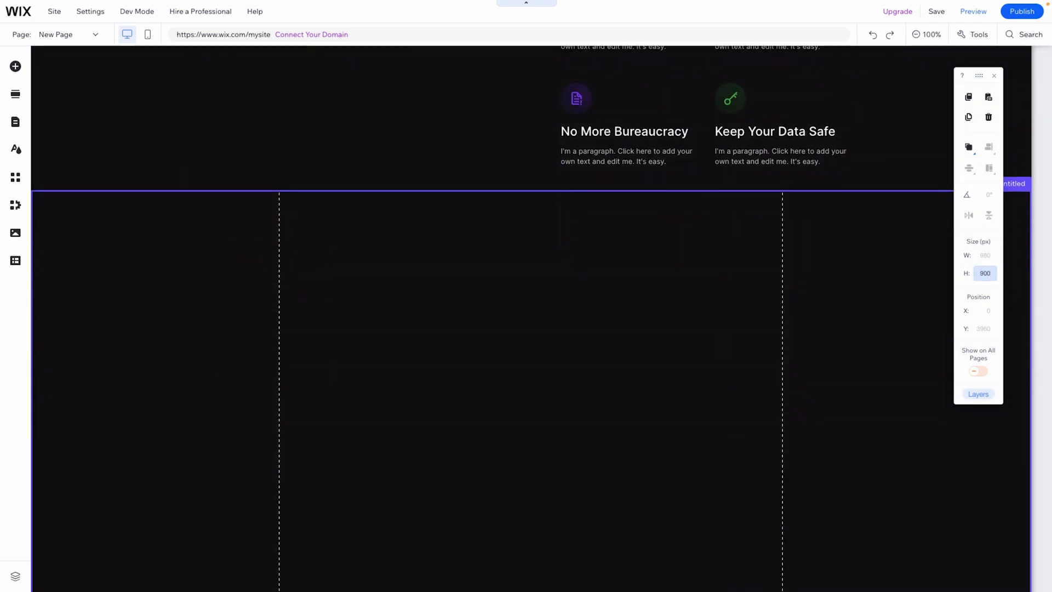
Copy the "We are Team" heading into the blank section below the advantages section and center it horizontally.
scroll(745, 325, down, 3)
scroll(745, 325, up, 15)
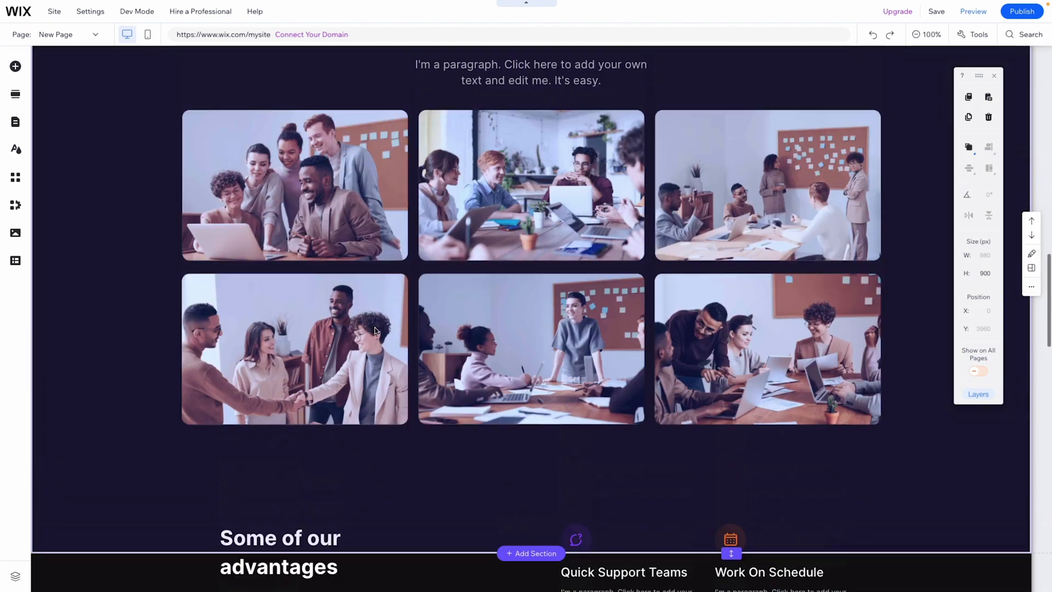
scroll(375, 327, up, 5)
click(527, 329)
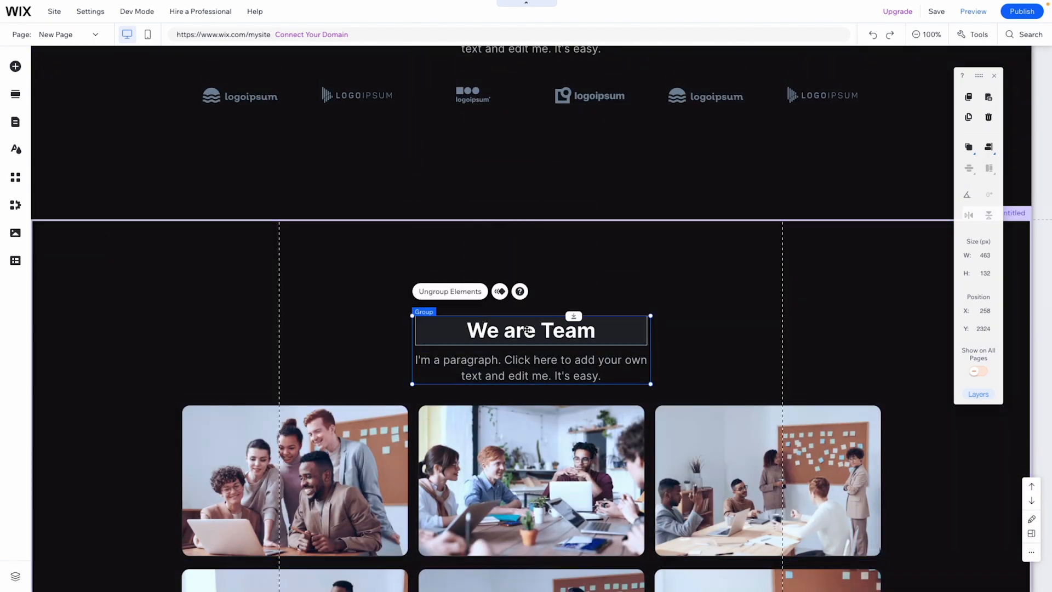
click(528, 330)
scroll(505, 247, down, 10)
right_click(507, 247)
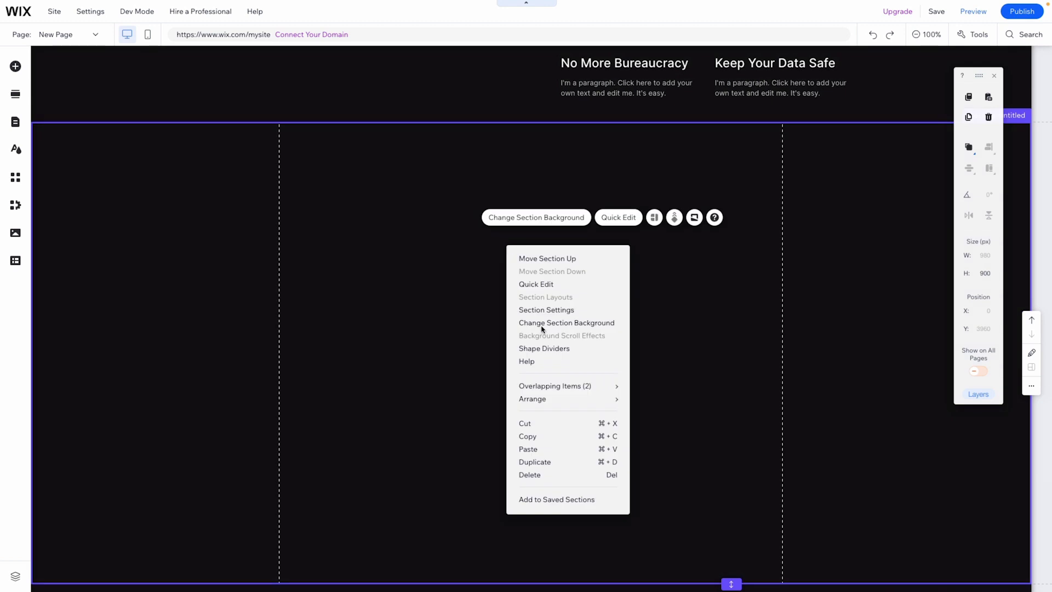
click(528, 449)
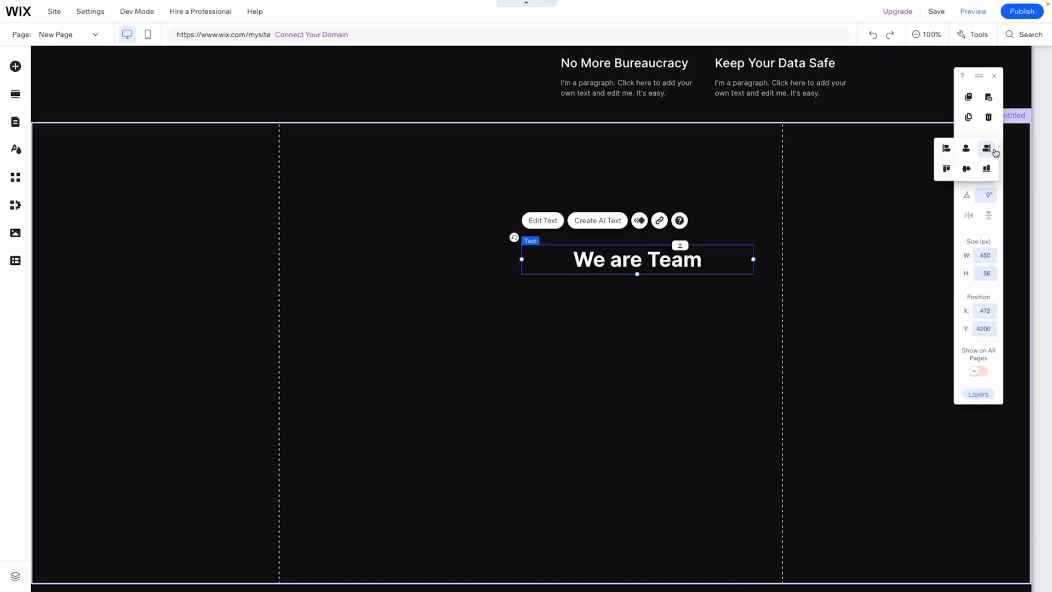
click(965, 149)
Replace the copied heading's text with "News on Olymp".
double_click(524, 254)
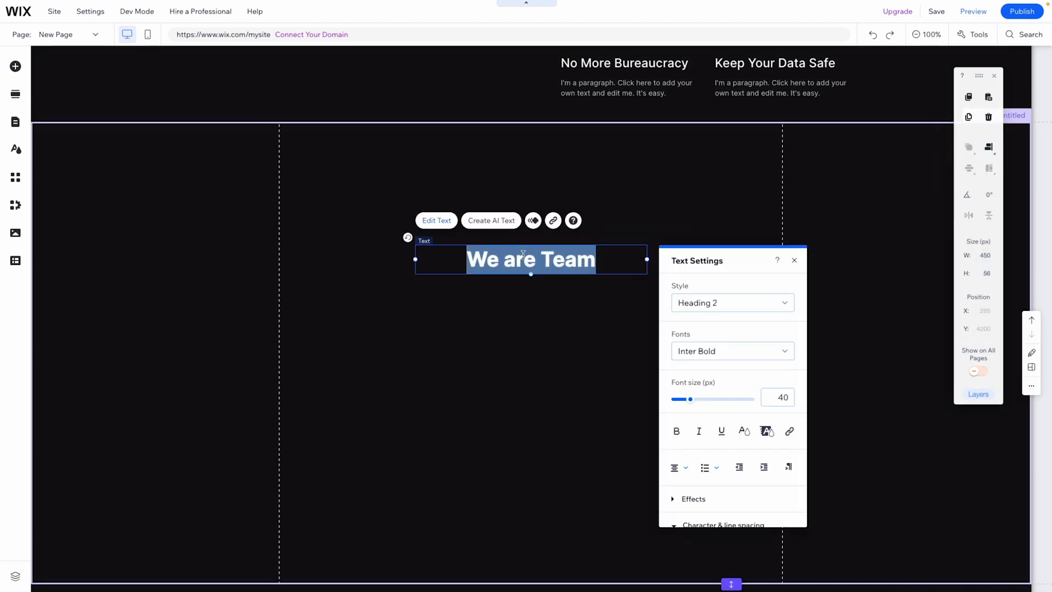
text(News on Olymp)
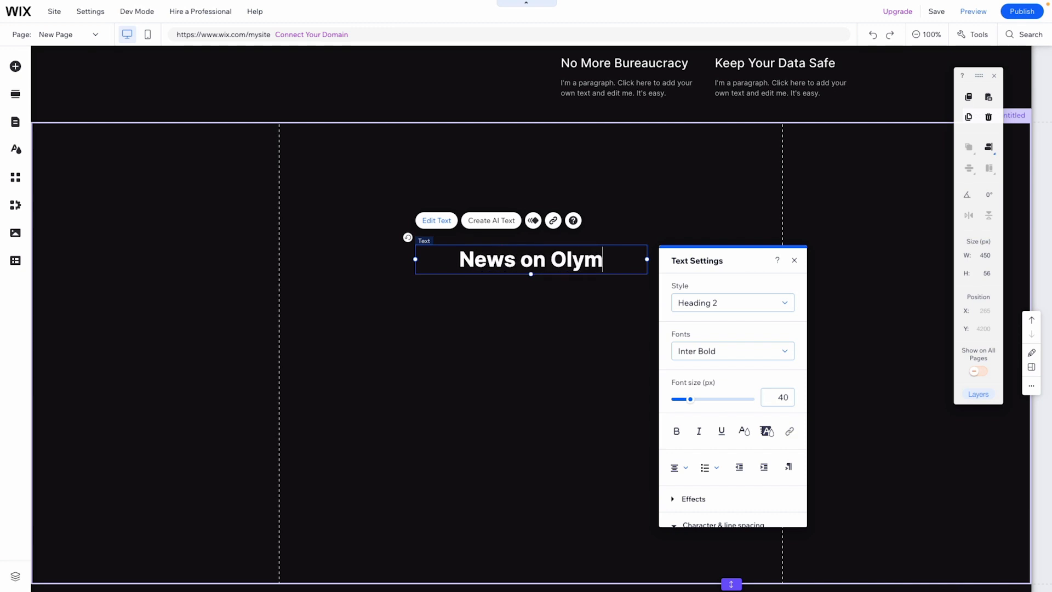
scroll(564, 327, down, 3)
scroll(564, 327, up, 4)
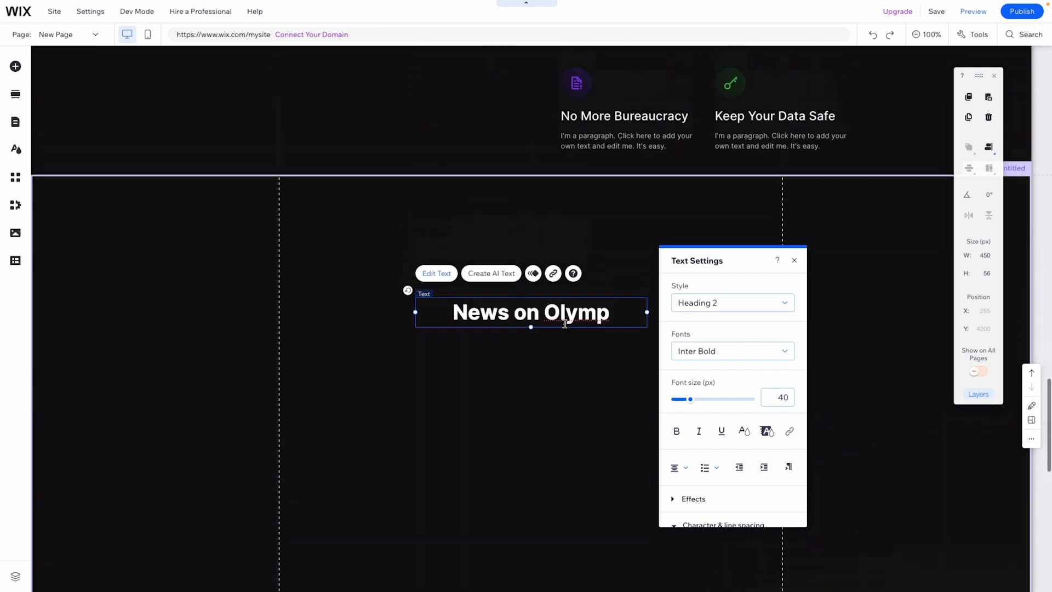
scroll(564, 326, down, 1)
click(586, 351)
Extend the height of the news section to 1327 px.
scroll(606, 355, down, 3)
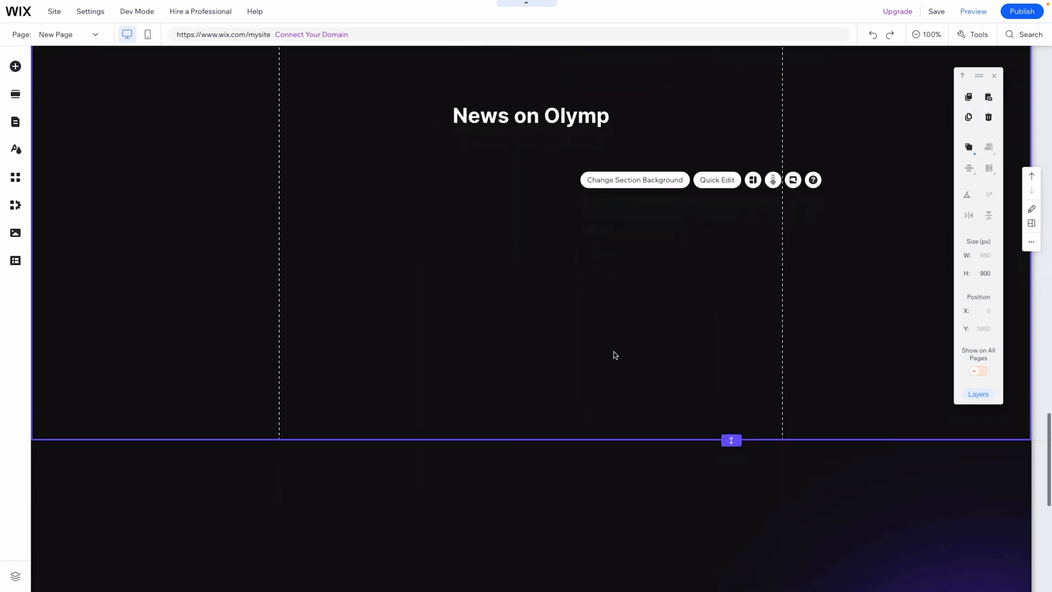
drag(729, 439, 731, 591)
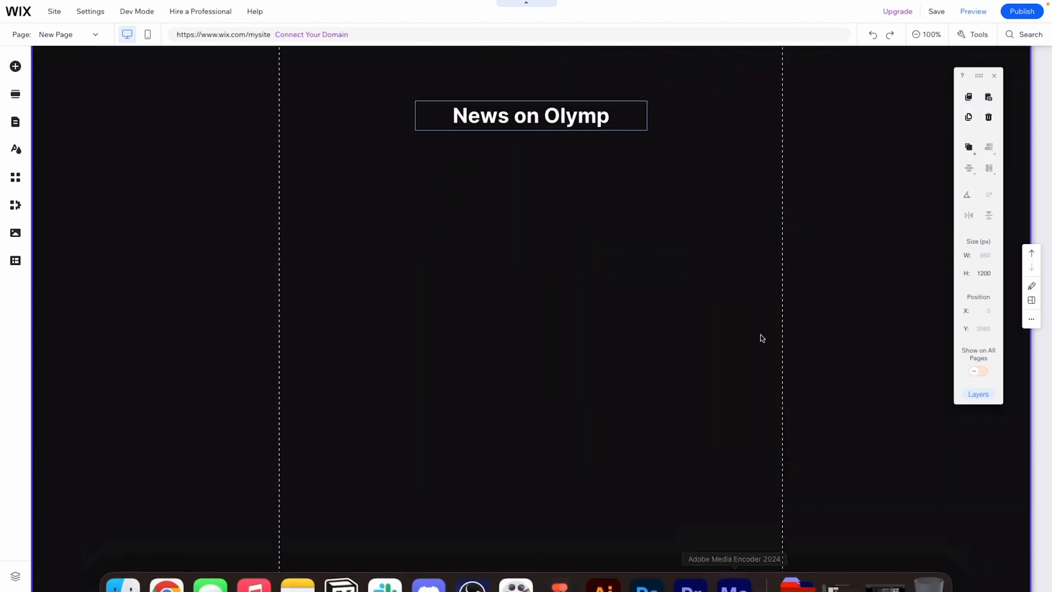
scroll(761, 359, down, 3)
drag(733, 410, 732, 472)
Add a blank three-item repeater to the news section and place it just below the heading, flush with the left gridline.
scroll(730, 477, up, 6)
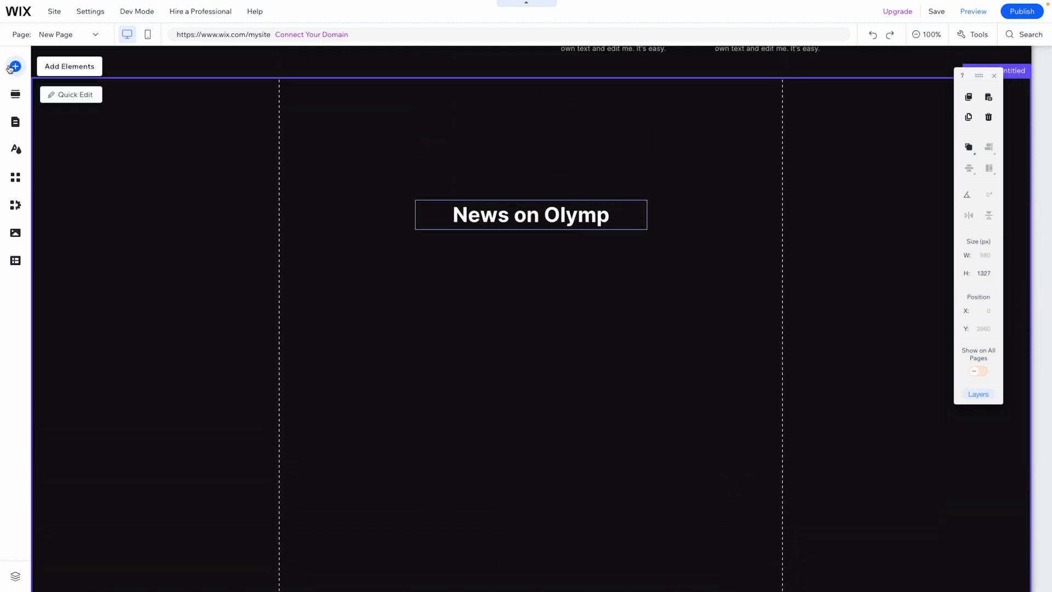
click(15, 67)
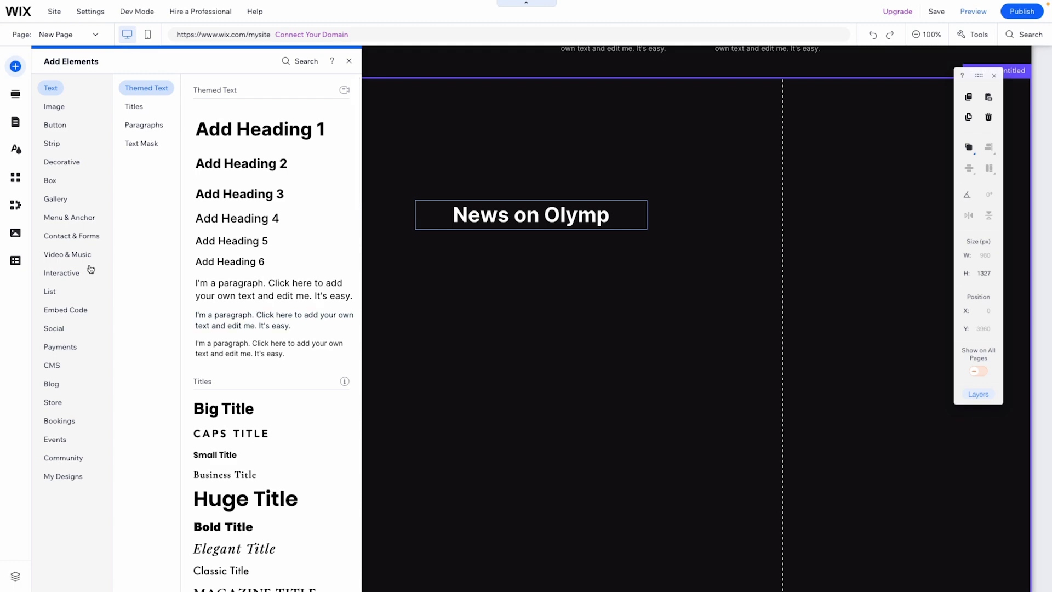
click(75, 257)
click(50, 291)
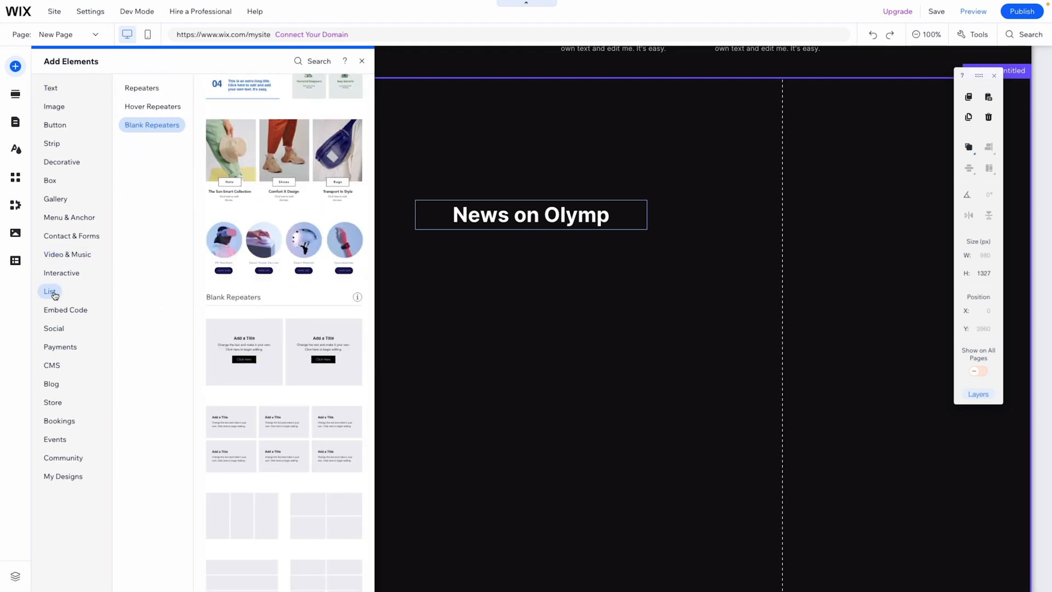
drag(250, 474, 556, 416)
drag(509, 303, 545, 204)
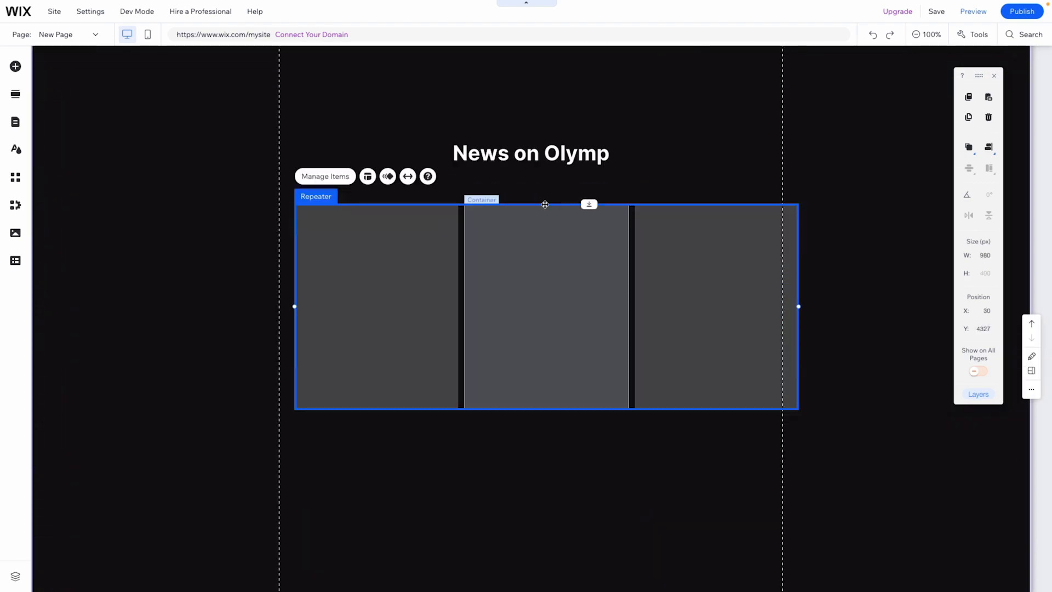
drag(632, 219, 617, 198)
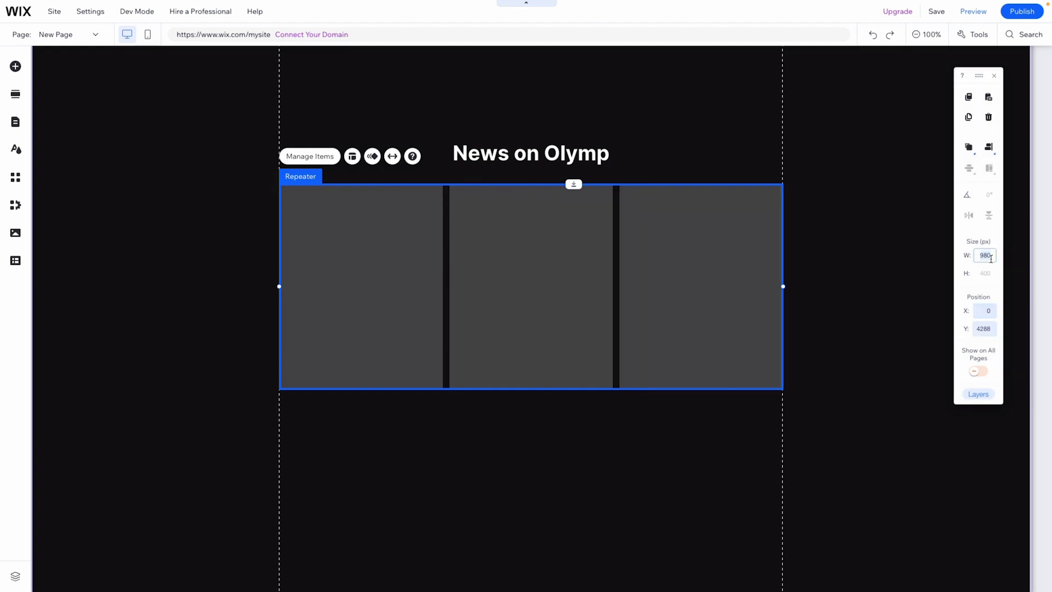
Set the news repeater's width to 940 px and narrow its items to 302 px so all three fit in one row.
key(Return)
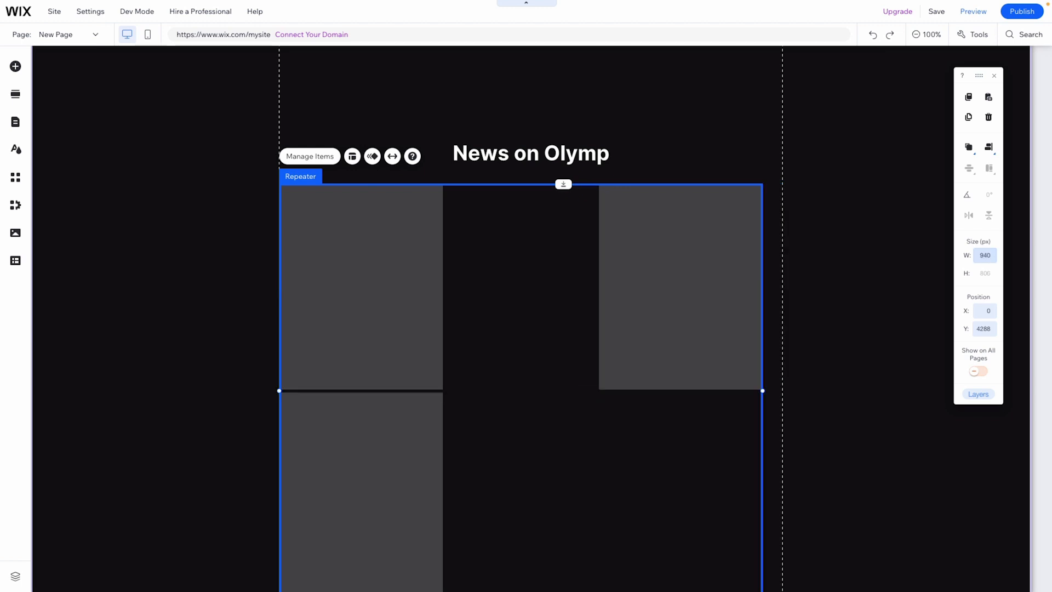
click(443, 263)
drag(443, 286, 434, 285)
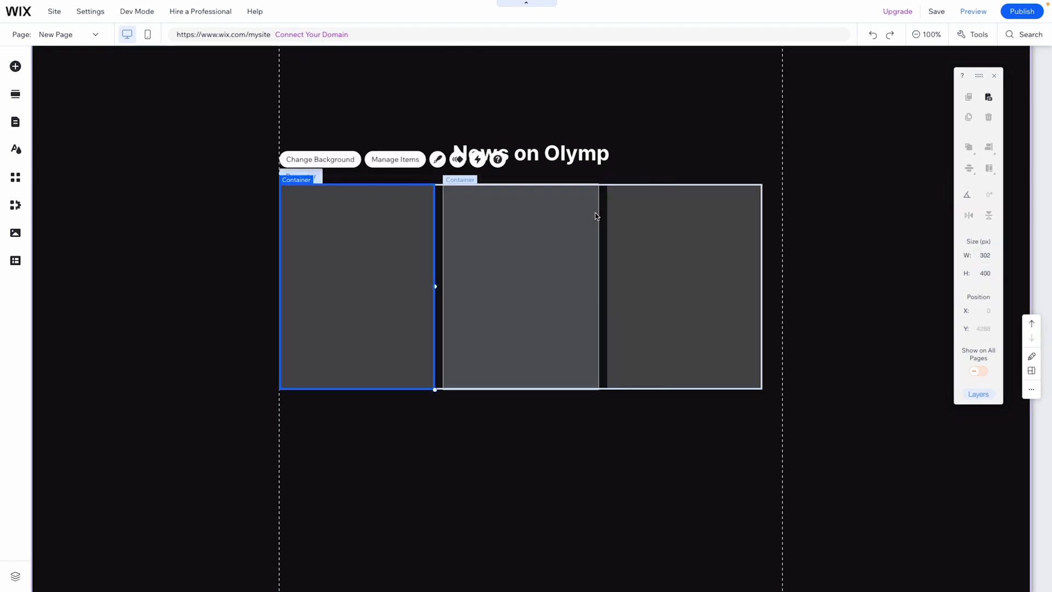
Center the news repeater horizontally on the page.
click(605, 215)
click(991, 148)
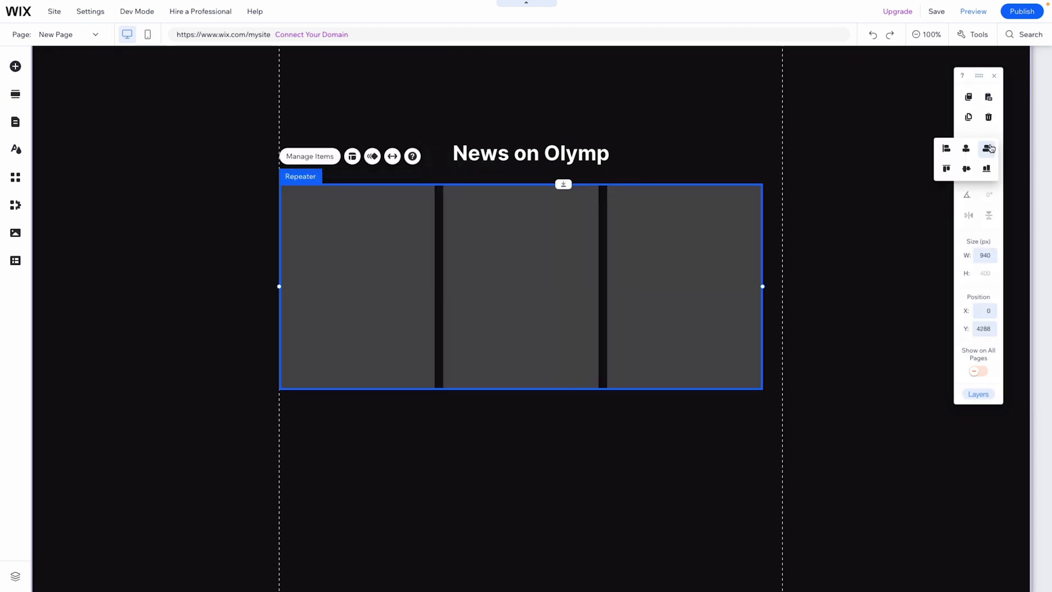
click(866, 231)
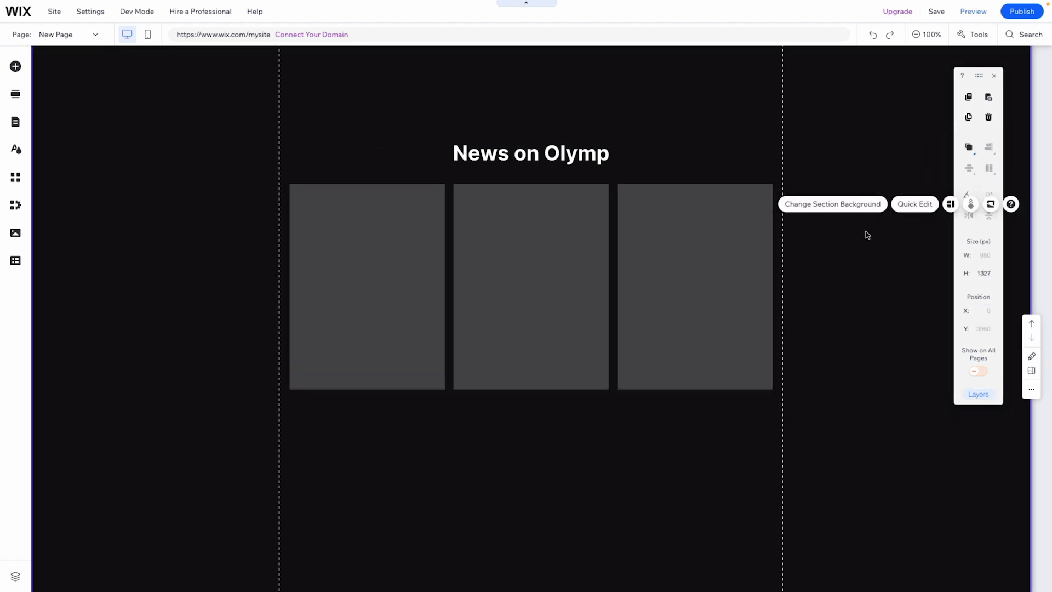
Stretch the news repeater to full width with 190 px margins.
click(614, 231)
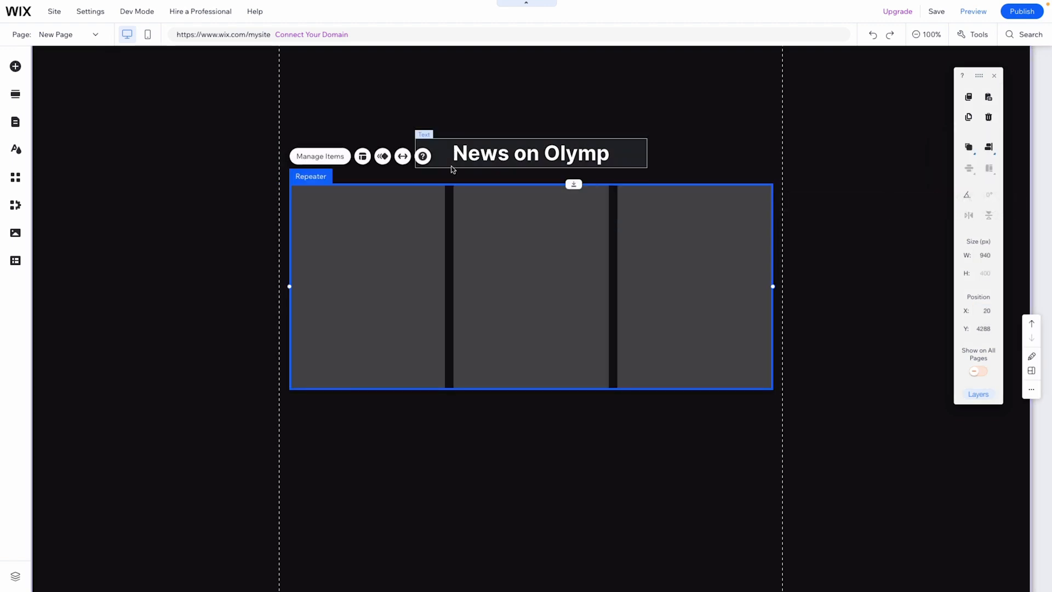
click(403, 157)
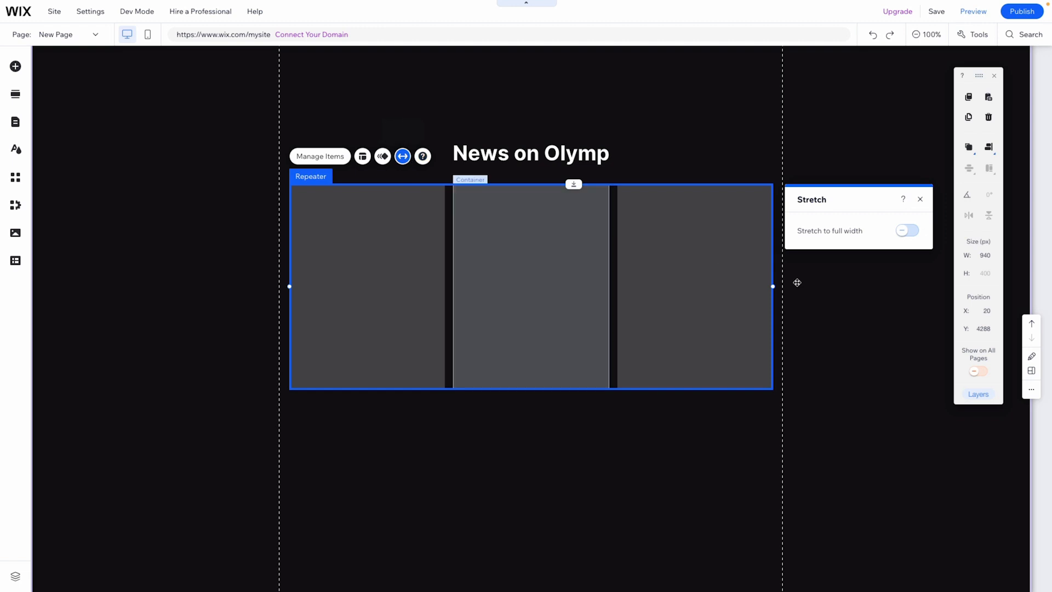
click(916, 235)
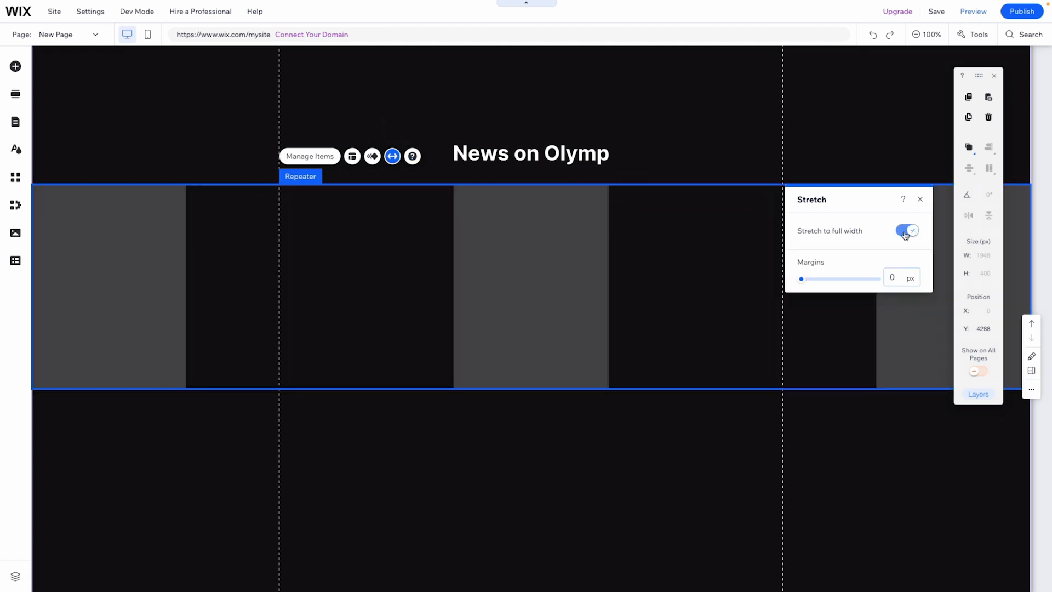
drag(802, 284, 907, 288)
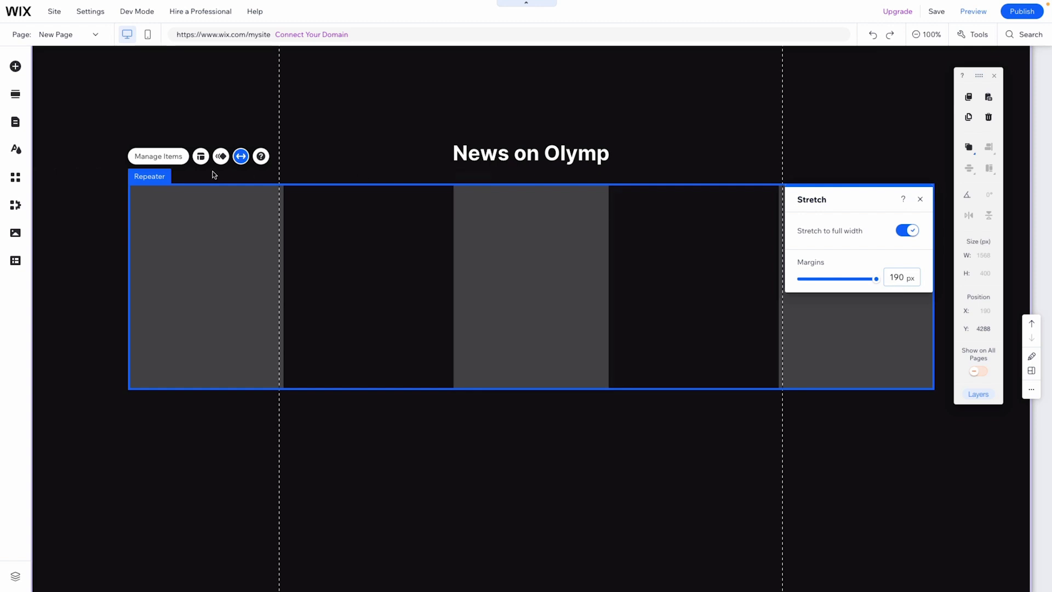
Align the news repeater's items to the center with 24 px spacing between them.
click(201, 159)
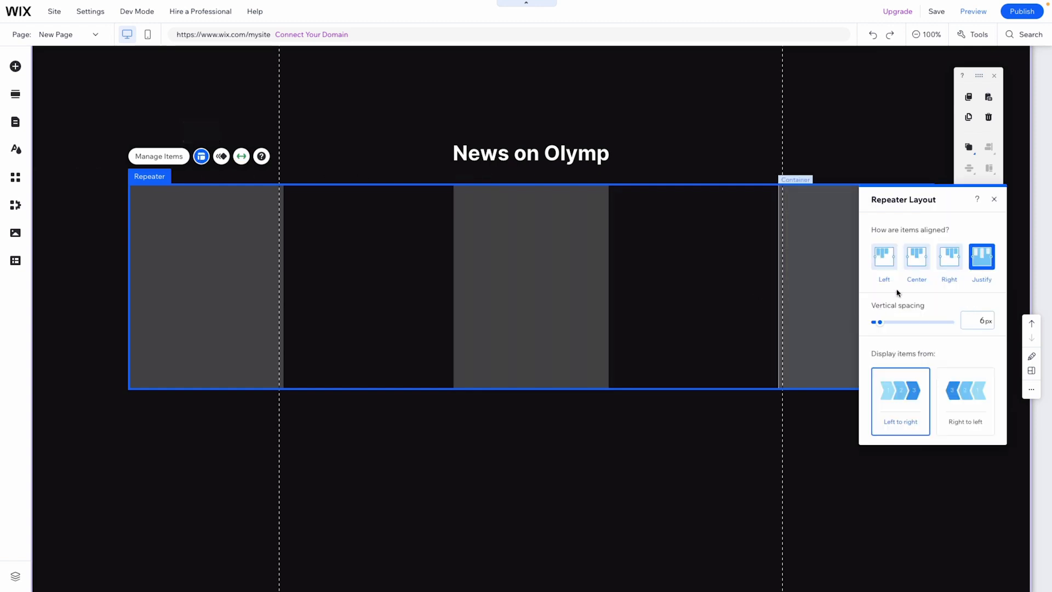
click(918, 261)
click(967, 324)
text(24)
key(Return)
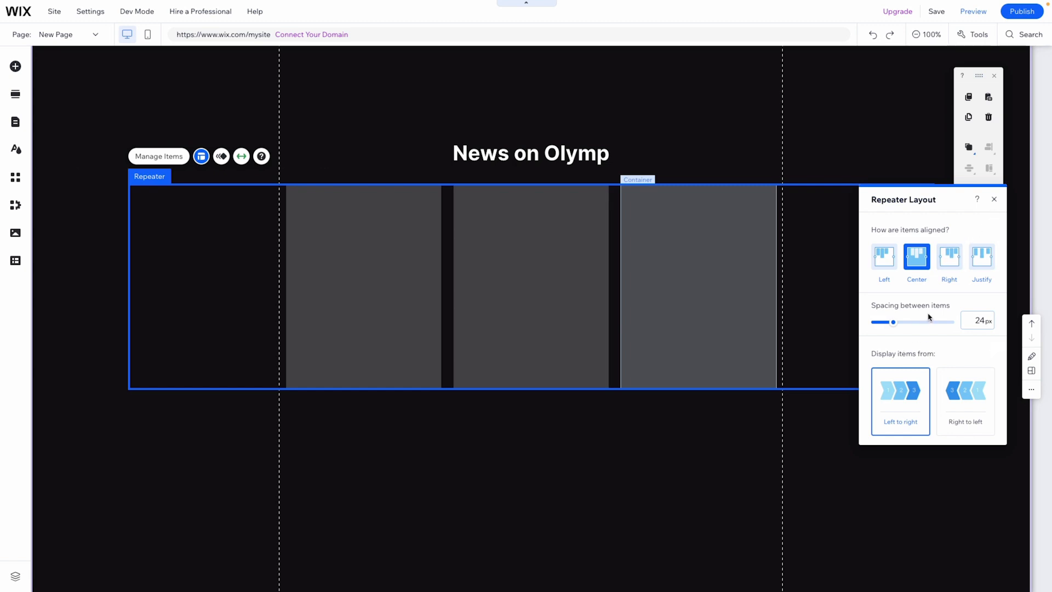
click(994, 204)
click(827, 416)
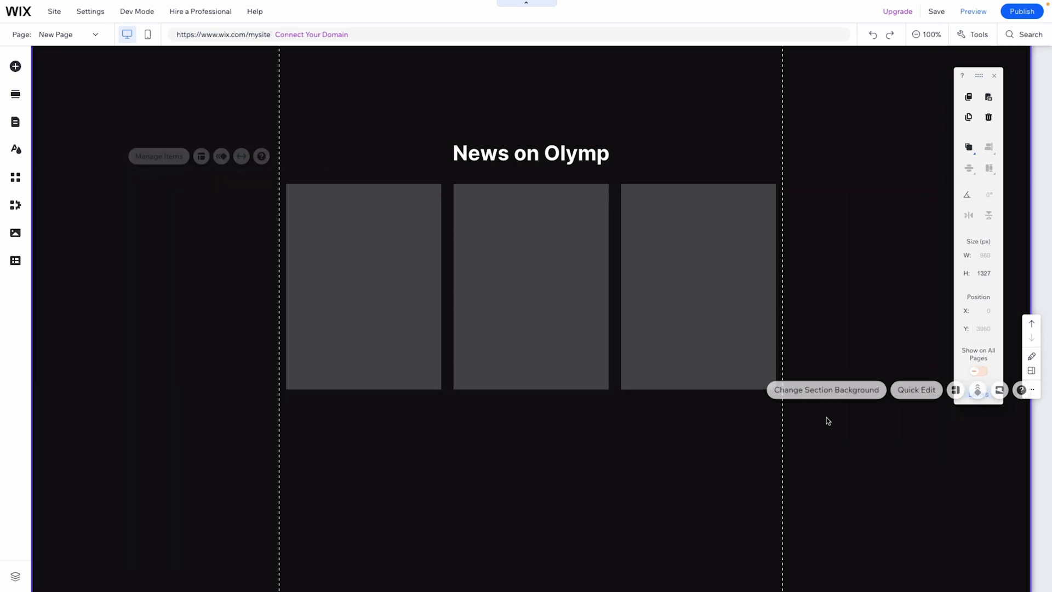
Widen the news repeater's items to 320 px.
click(796, 282)
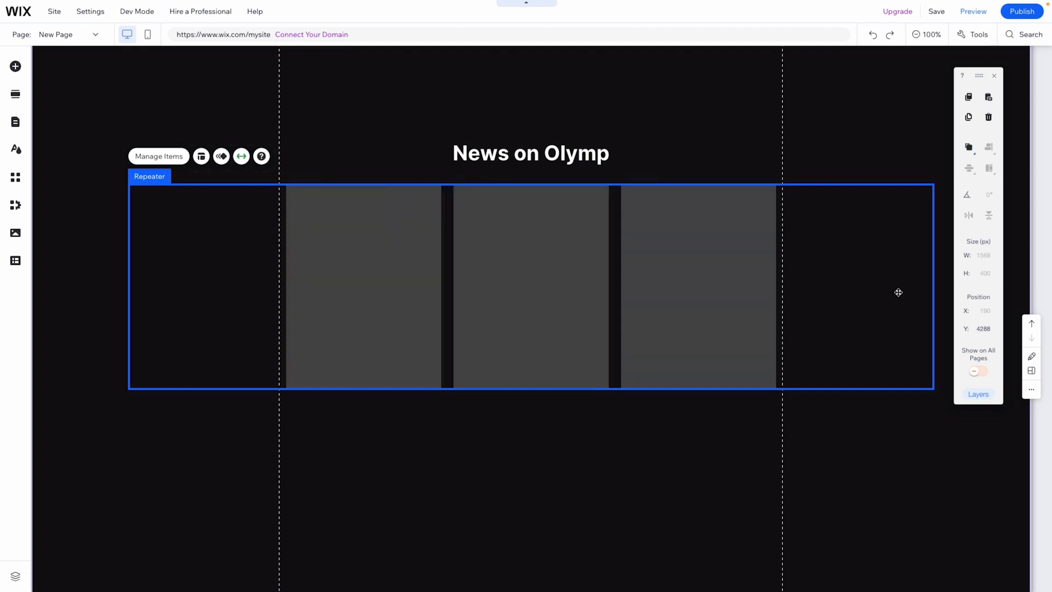
scroll(898, 292, down, 1)
scroll(899, 292, up, 1)
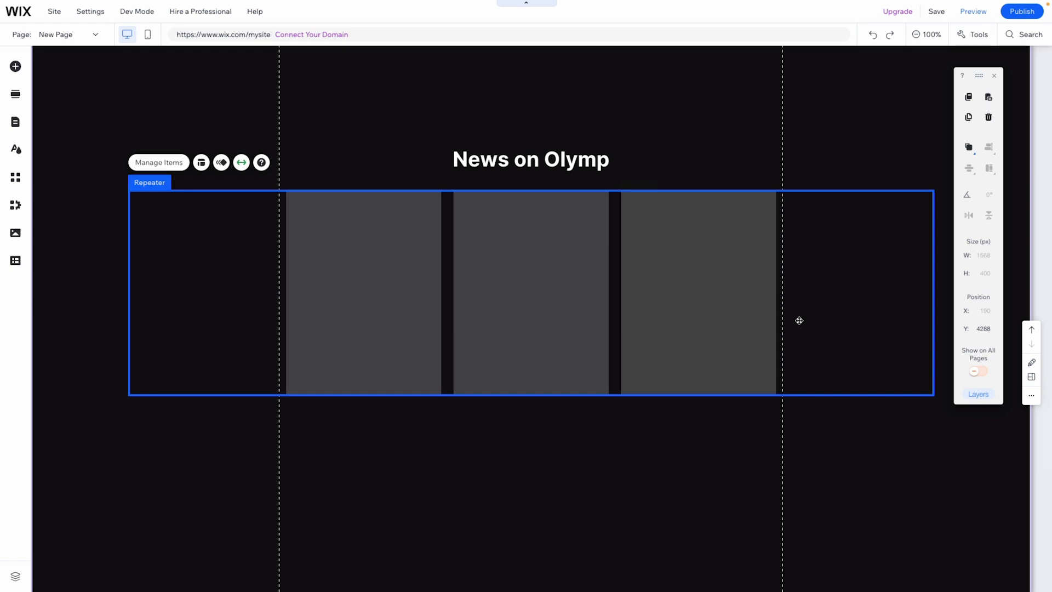
click(396, 248)
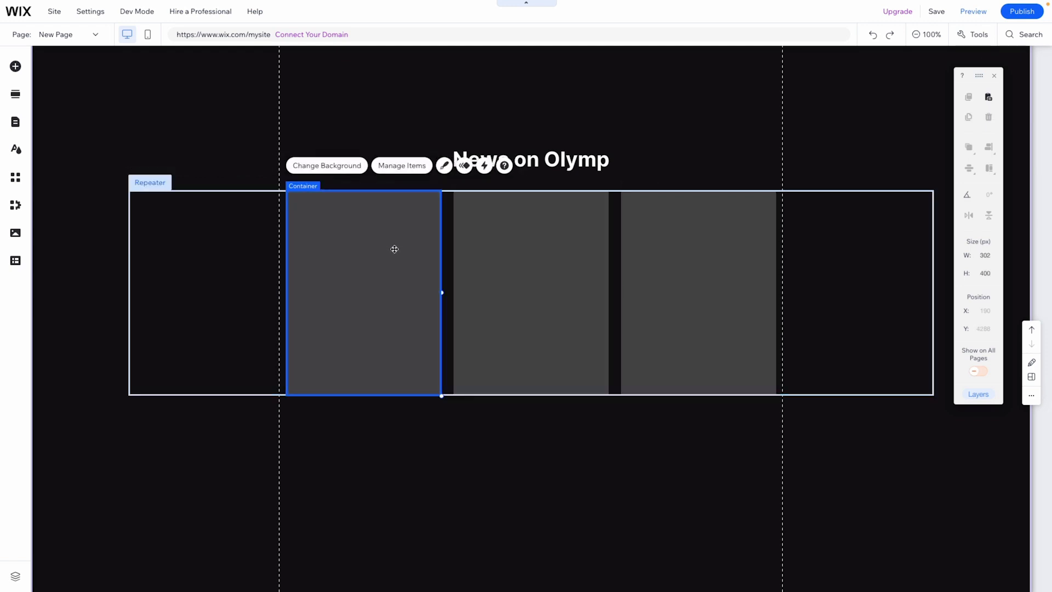
drag(442, 293, 450, 292)
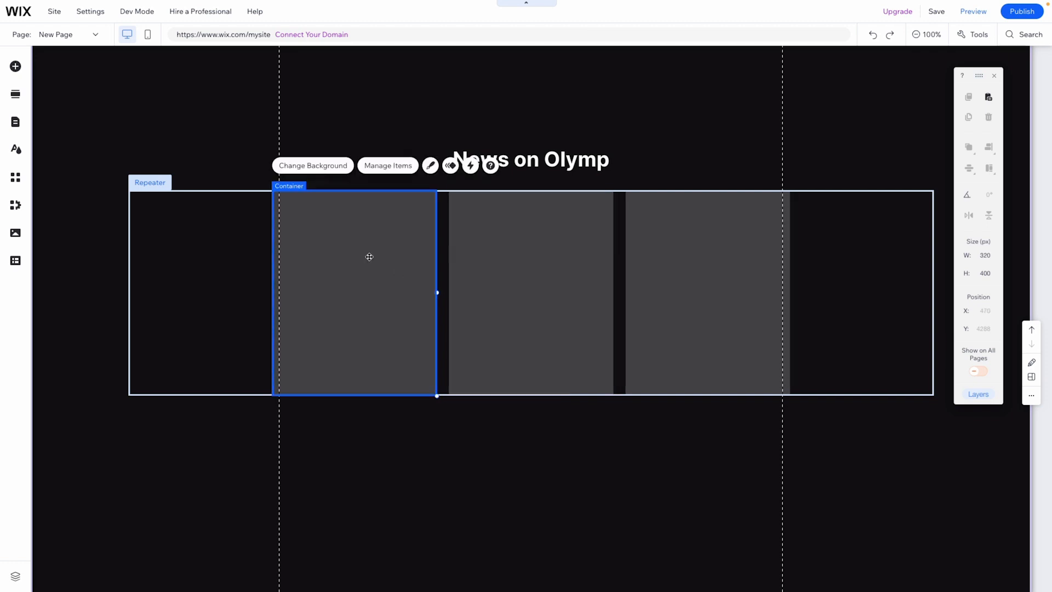
Set the first repeater item's background color opacity to 0 and apply the background to all items.
click(301, 167)
click(510, 258)
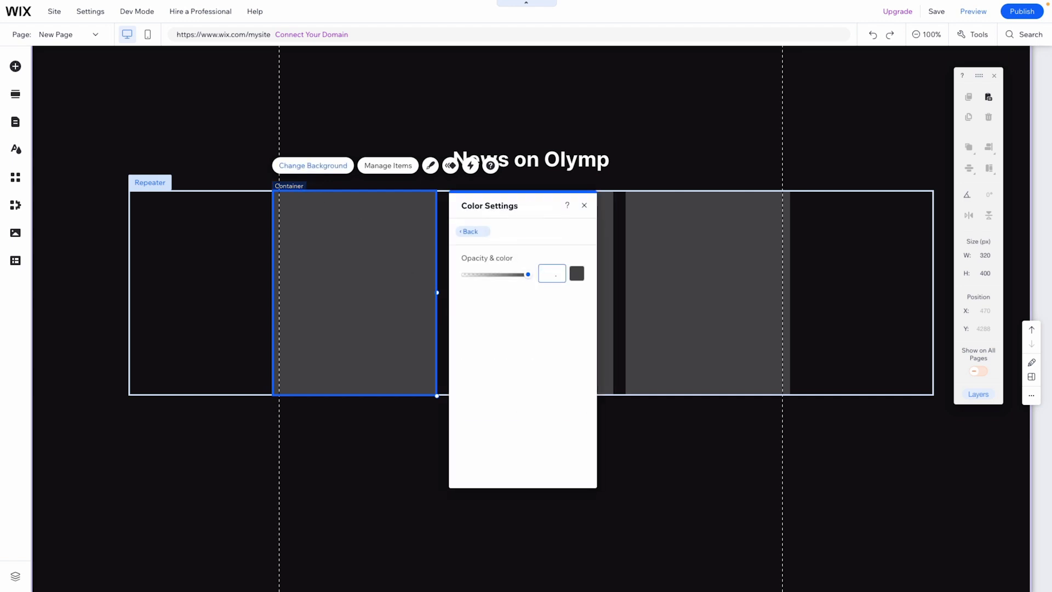
text(0)
click(462, 231)
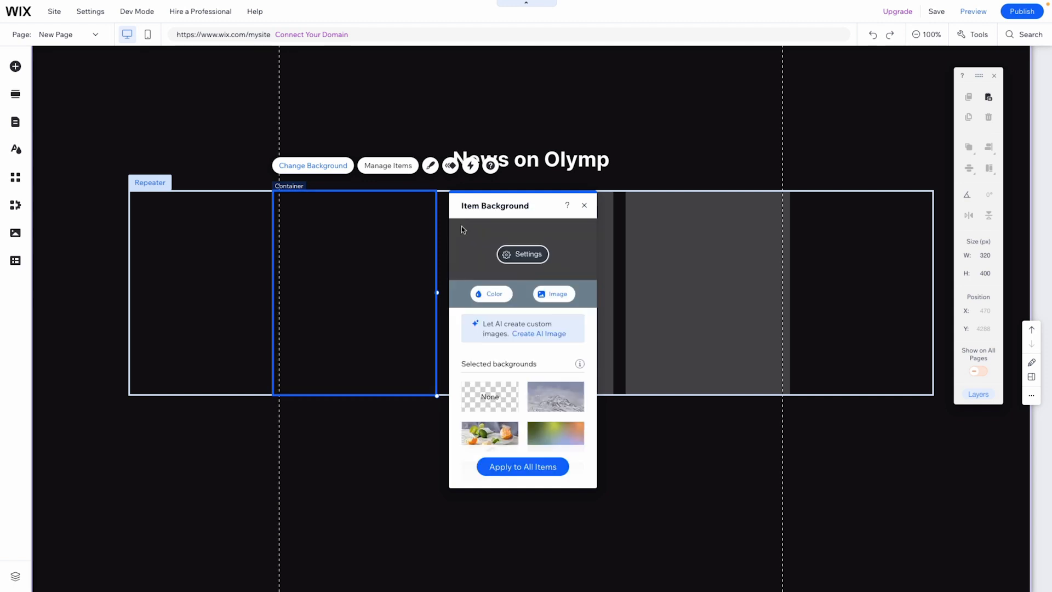
click(523, 466)
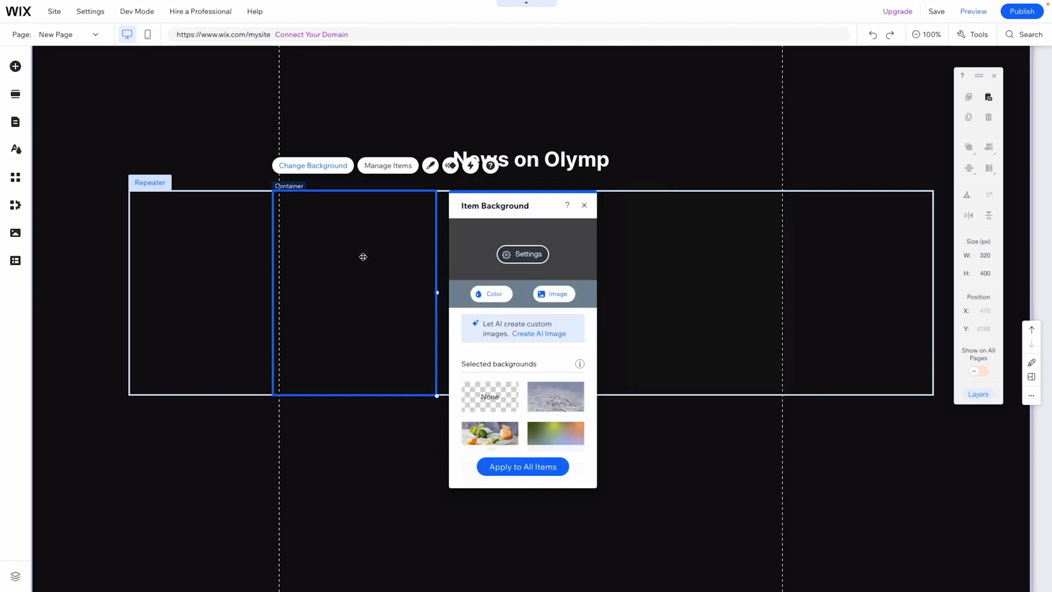
Add News 1.png from the site files to the page.
click(16, 66)
click(69, 217)
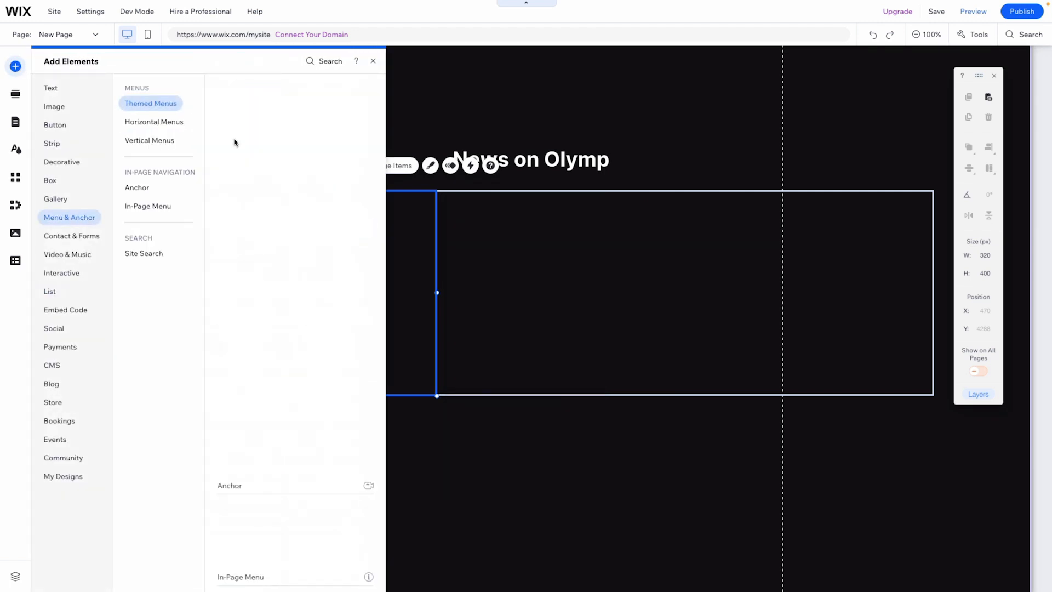
click(17, 234)
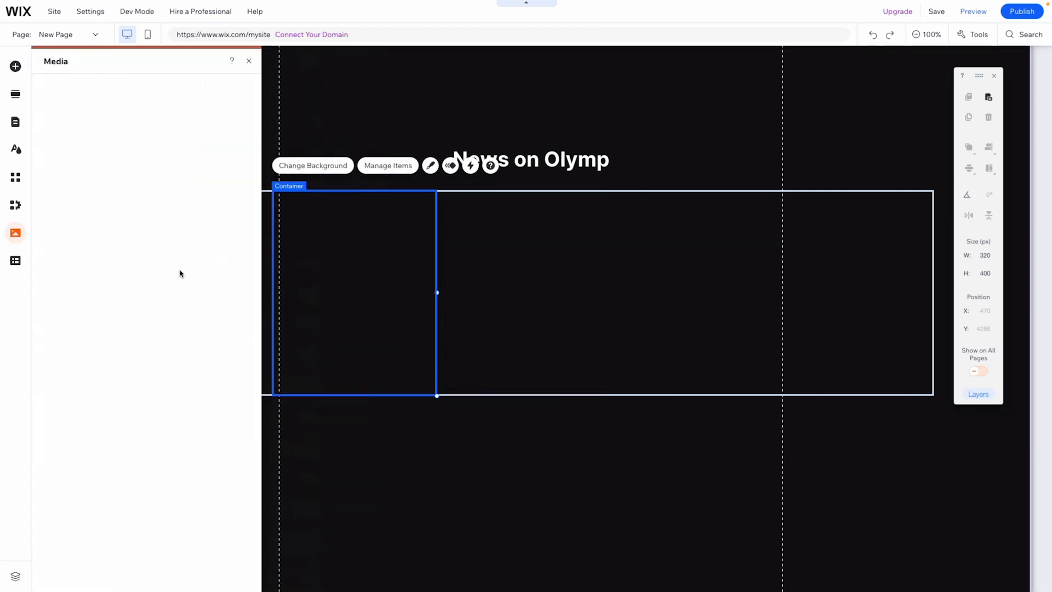
click(124, 360)
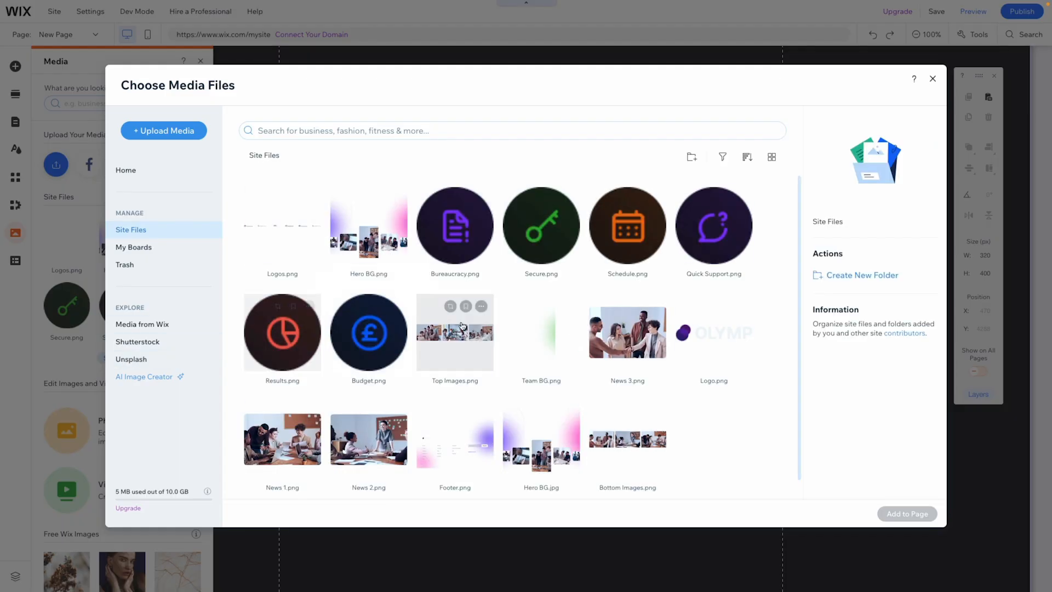
click(271, 468)
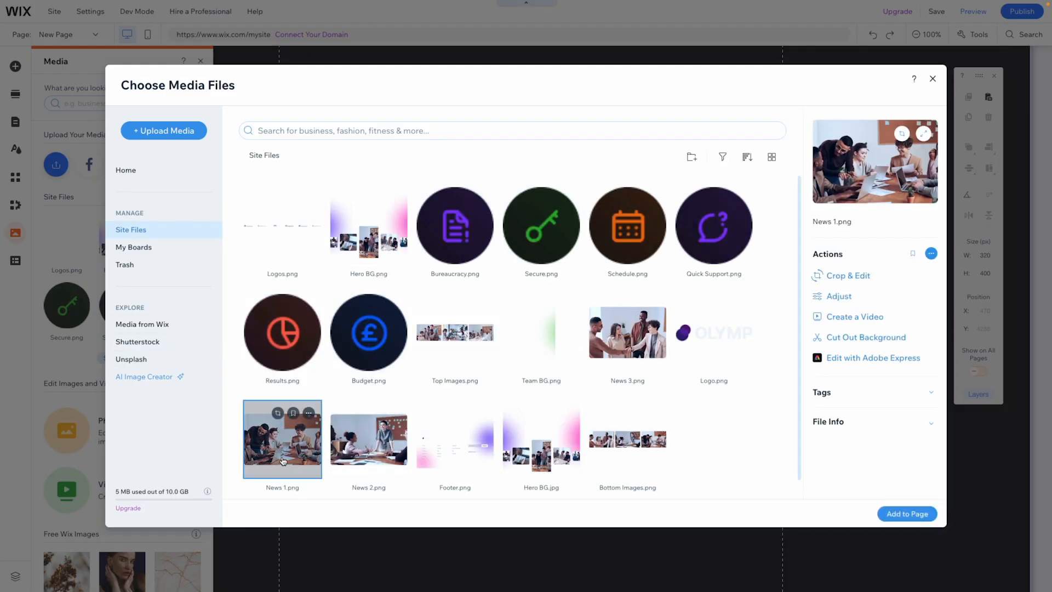
double_click(281, 461)
Place the News 1 image at the first repeater item's top-left corner and size it to about 321 × 215 px.
drag(634, 387, 557, 336)
drag(494, 302, 346, 263)
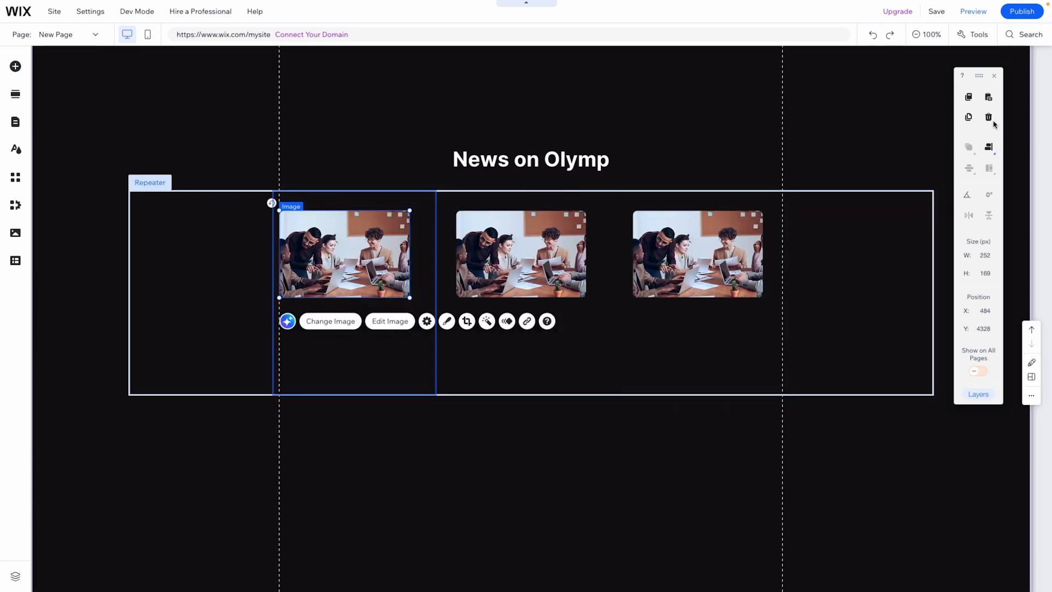
click(989, 147)
click(948, 150)
click(947, 169)
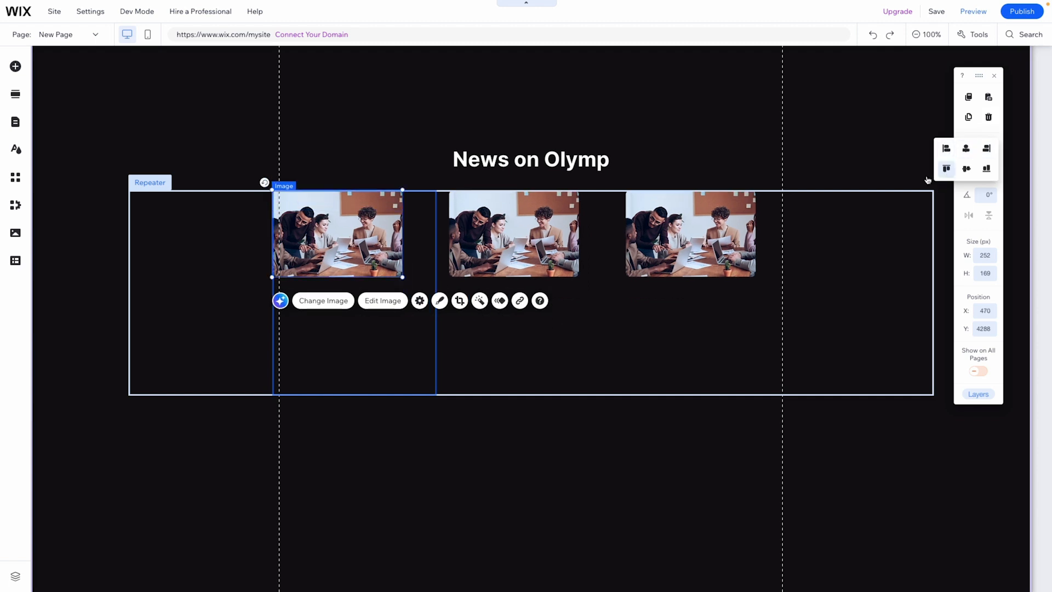
drag(402, 279, 433, 305)
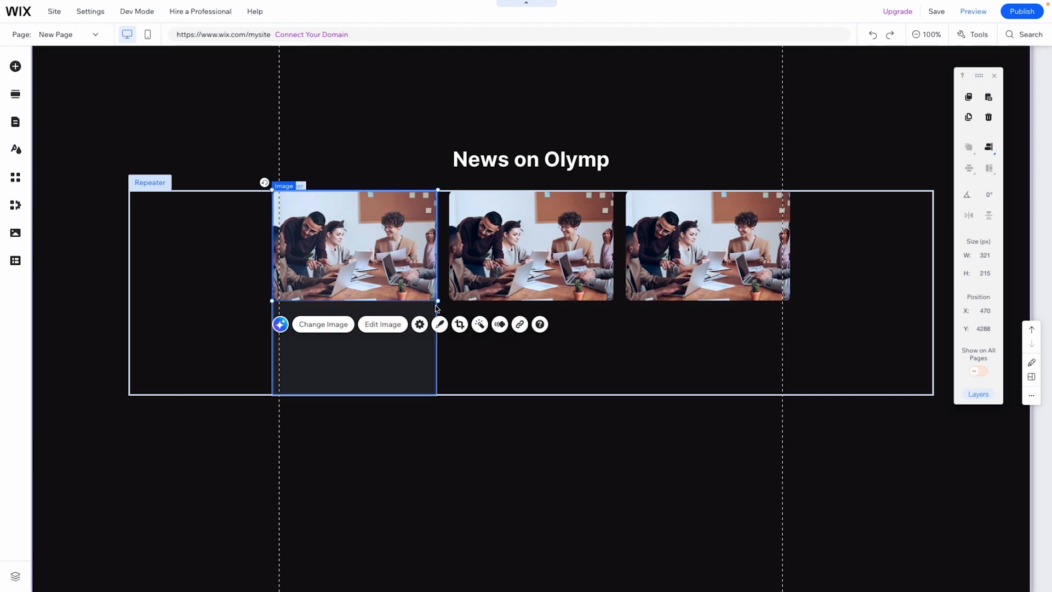
Add a Paragraph 3 text below the news repeater and shorten it to "I'm a paragraph. Click here to".
click(16, 66)
click(51, 87)
drag(233, 341, 385, 440)
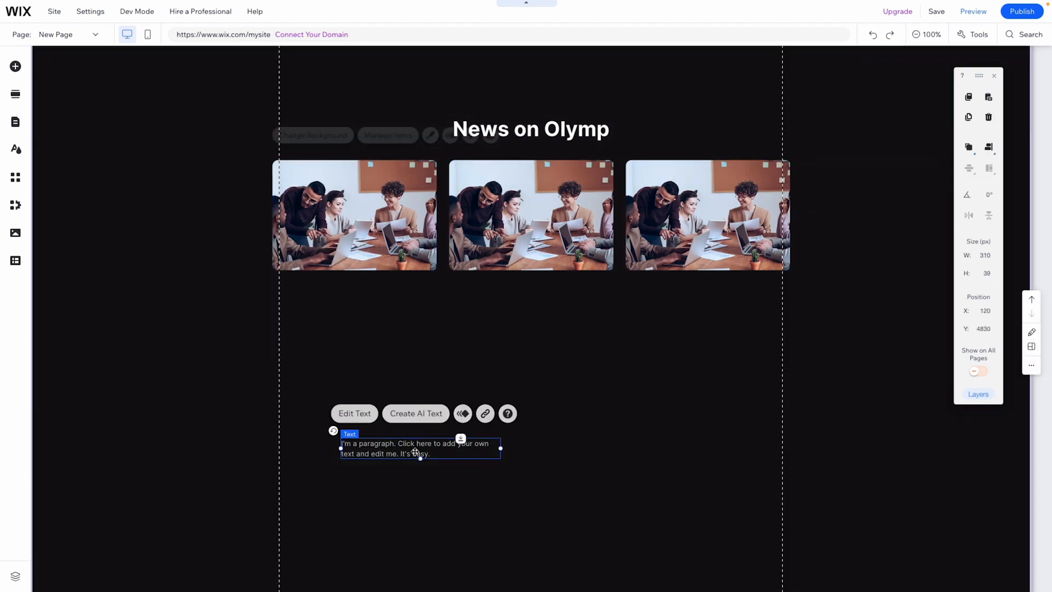
double_click(412, 450)
click(437, 455)
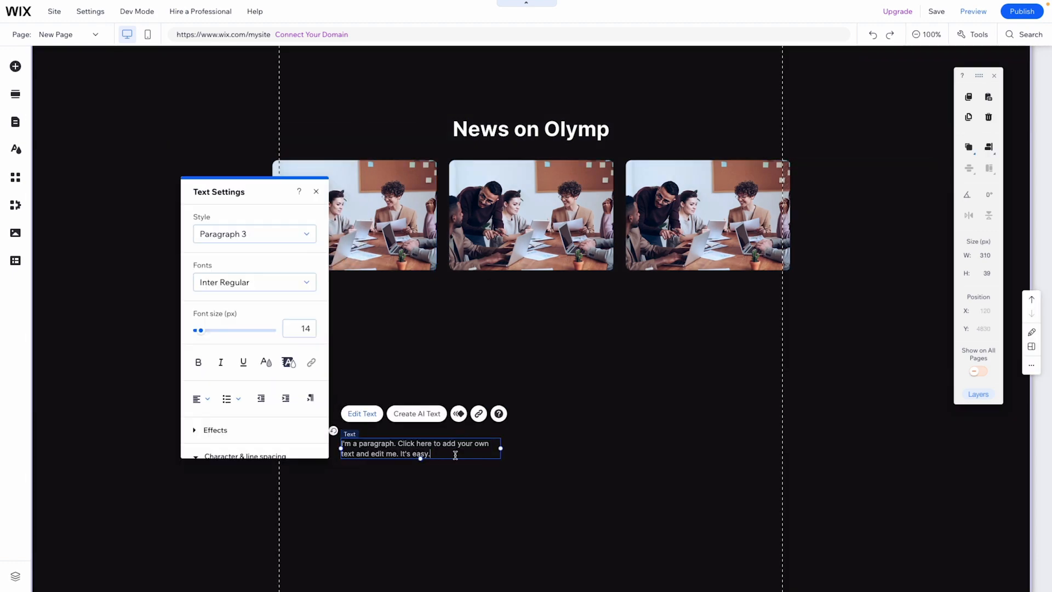
drag(457, 455, 448, 444)
key(BackSpace)
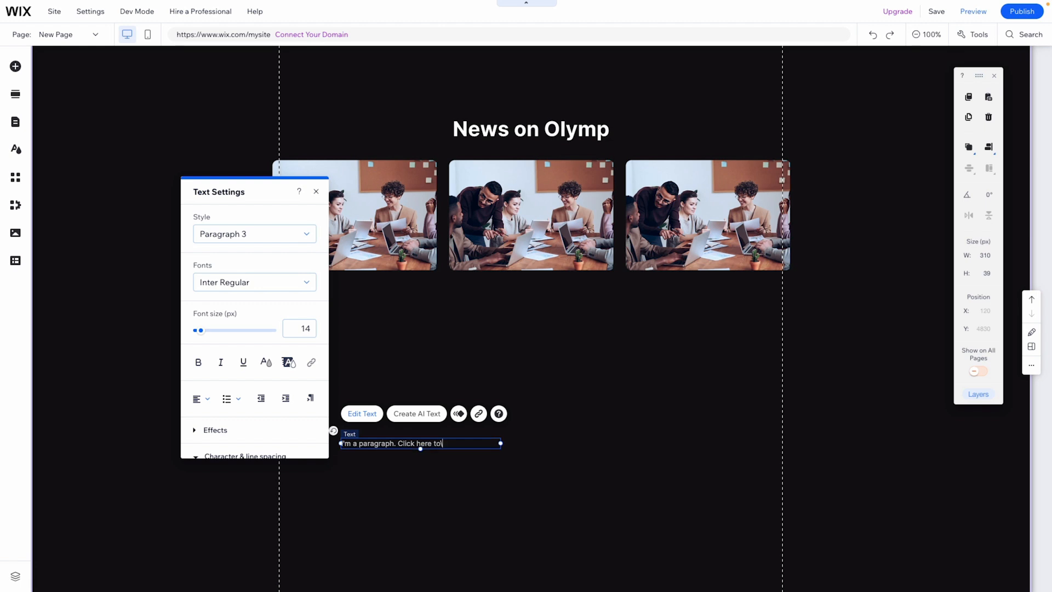
Move the paragraph into the first repeater item, left-aligned just beneath the image, and make it 320 px wide.
click(537, 469)
click(488, 444)
drag(500, 443, 363, 304)
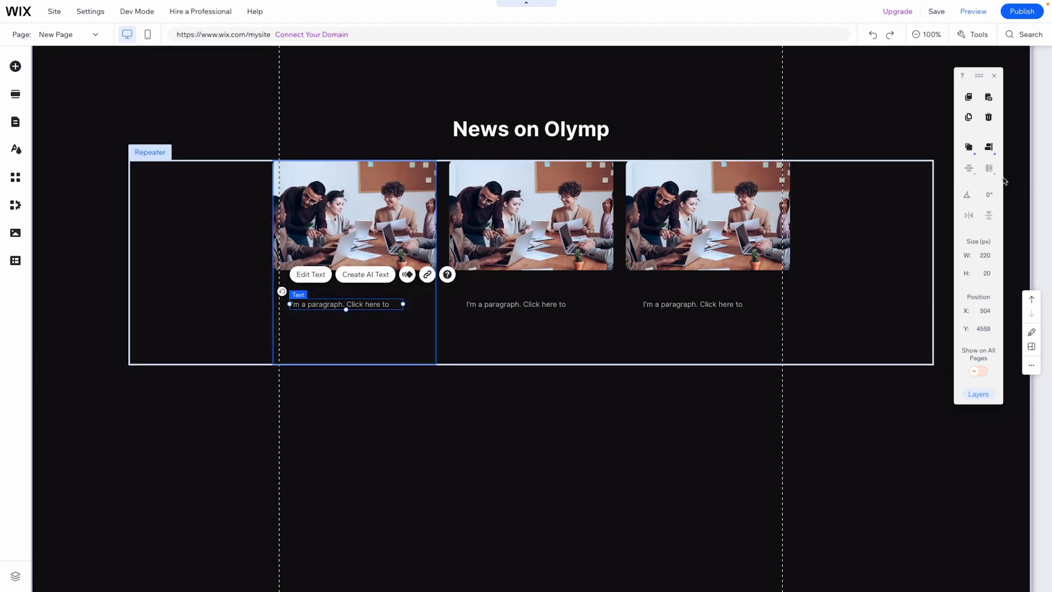
click(986, 148)
click(945, 149)
key(shift+Up)
key(shift+Up)
key(shift+Up)
key(shift+Up)
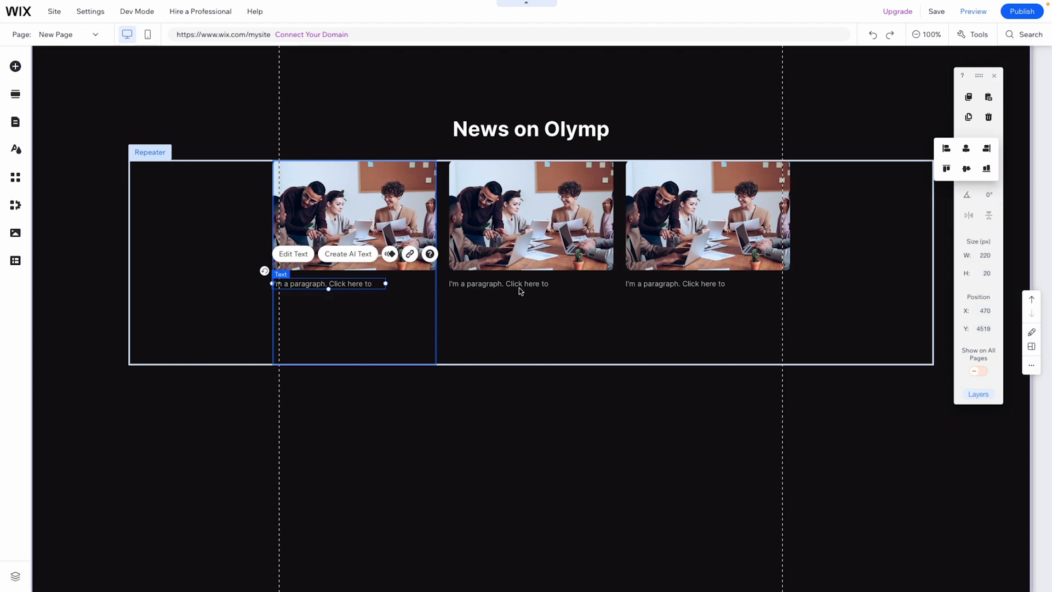
drag(394, 283, 438, 285)
Set the category texts of the three news items to "Digital Marketing", "Branding" and "Web Design" in order.
double_click(352, 284)
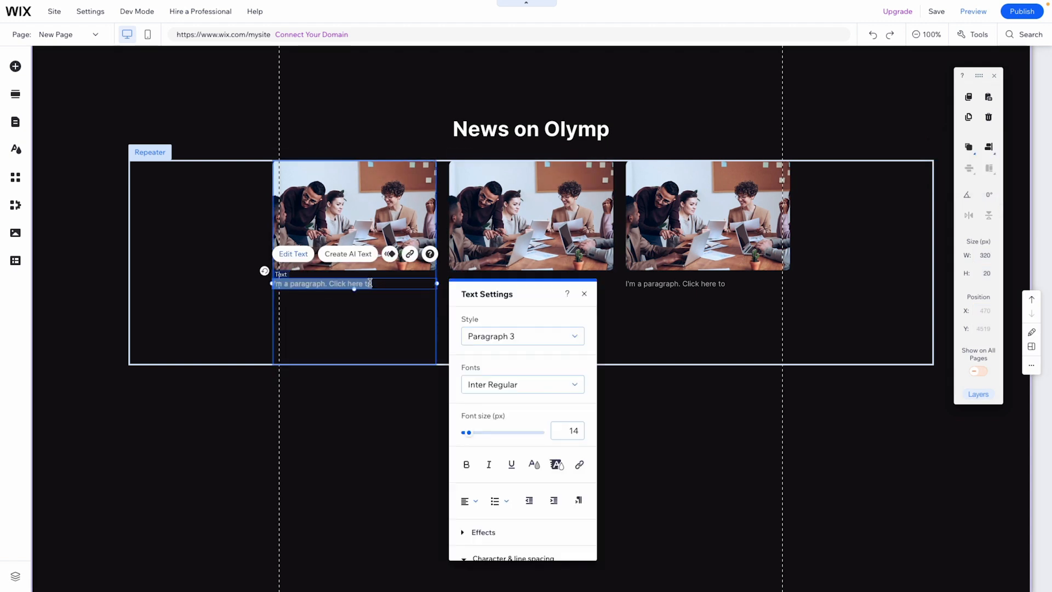
key(BackSpace)
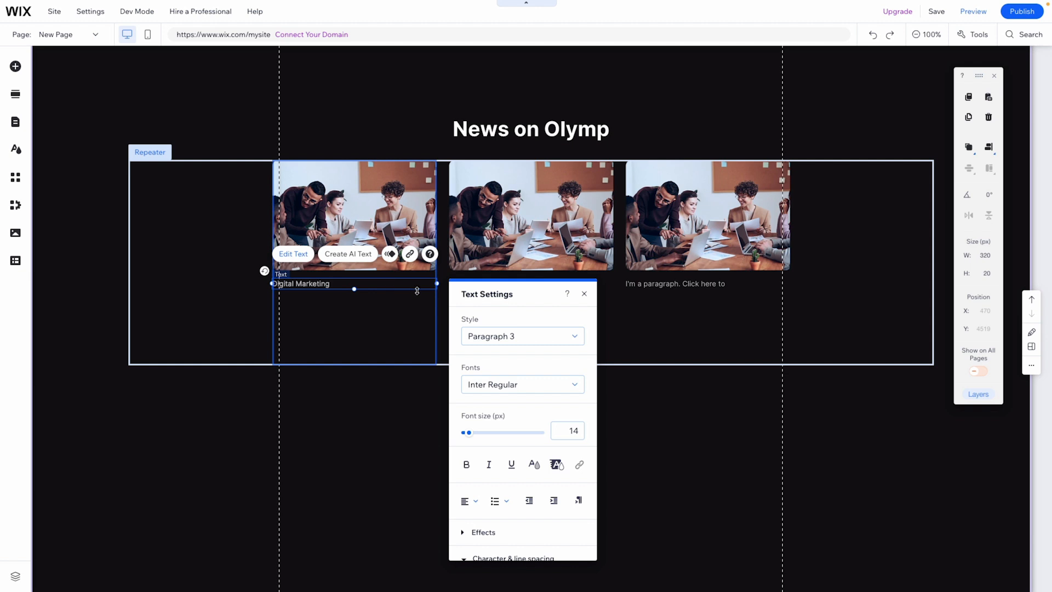
double_click(707, 284)
text(M)
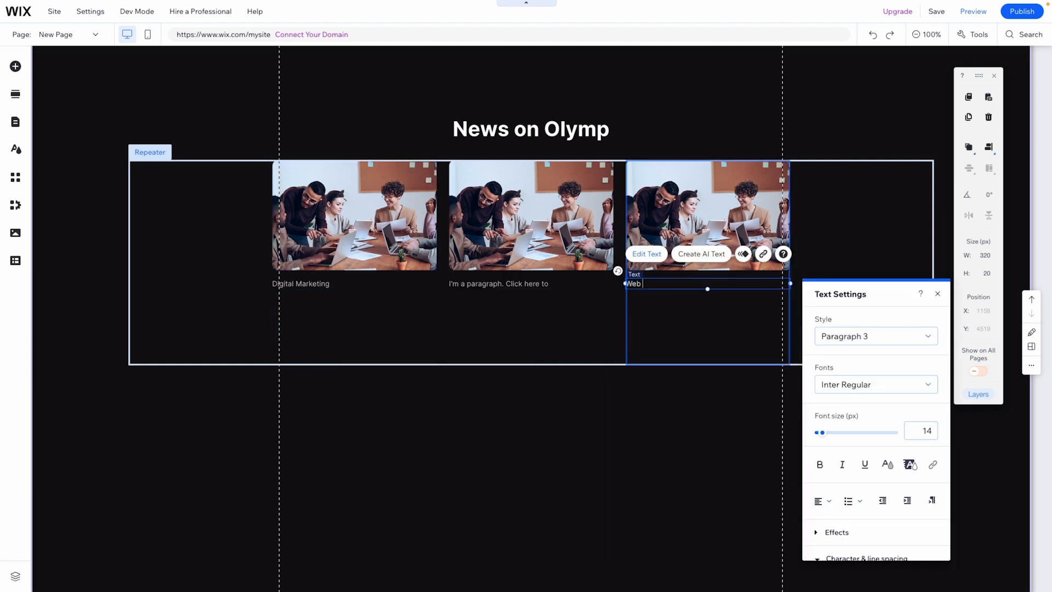
click(474, 287)
click(470, 254)
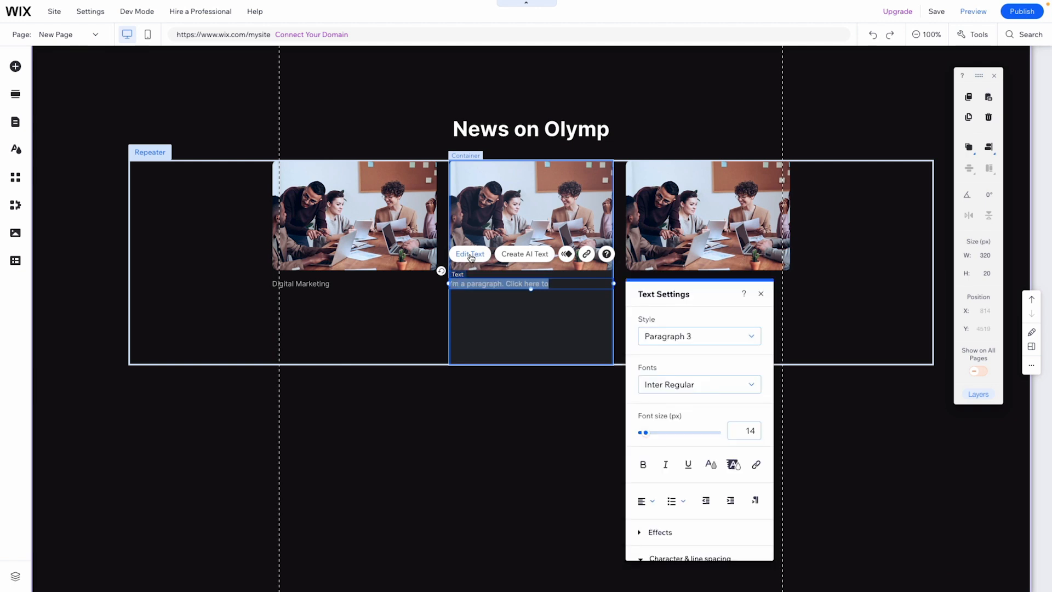
click(104, 155)
Add a Heading 6 text to the first repeater item, 320 px wide and left-aligned directly below the category text.
click(15, 66)
click(54, 142)
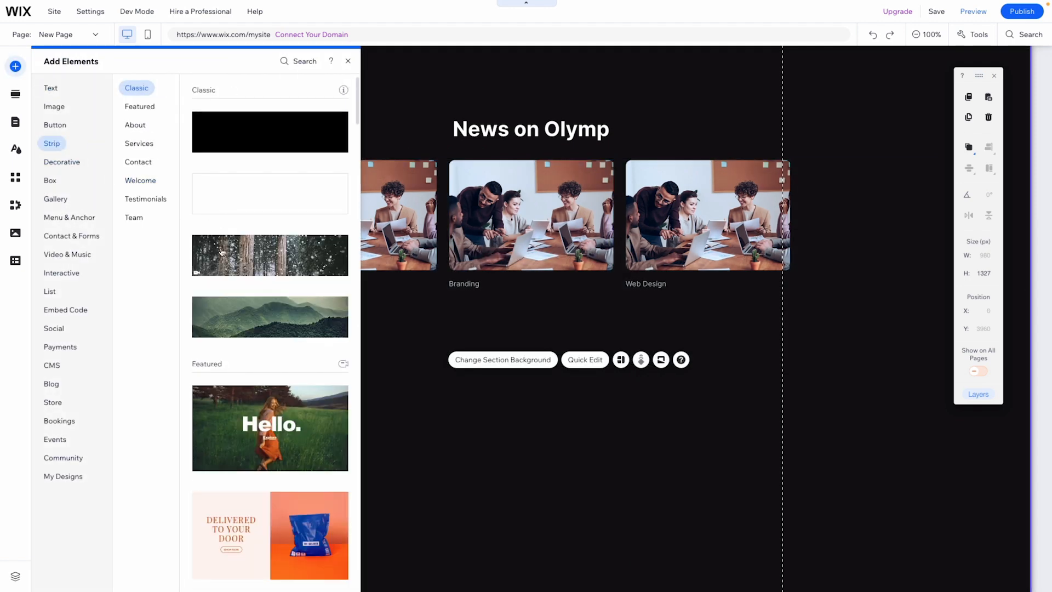
click(51, 87)
drag(224, 266, 520, 431)
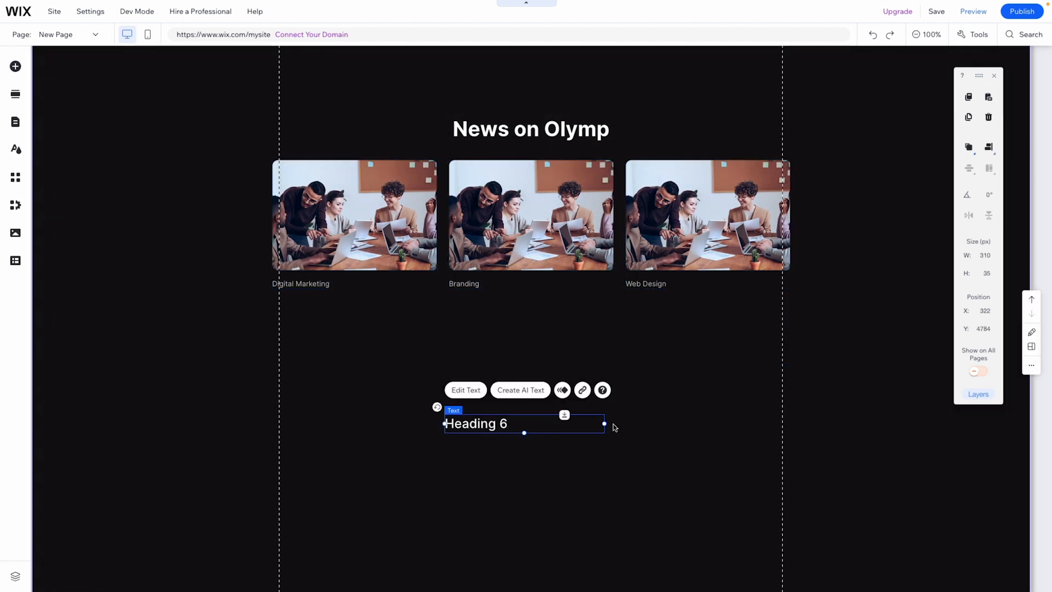
drag(605, 424, 555, 423)
drag(478, 420, 435, 304)
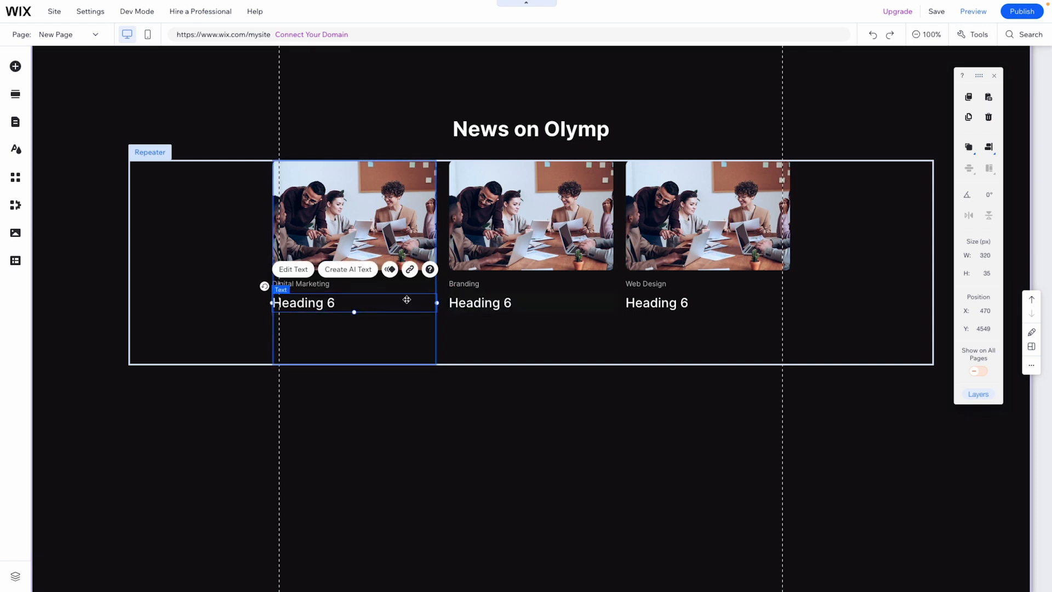
Shorten the news repeater's items so they end just below the Heading 6 texts.
click(393, 334)
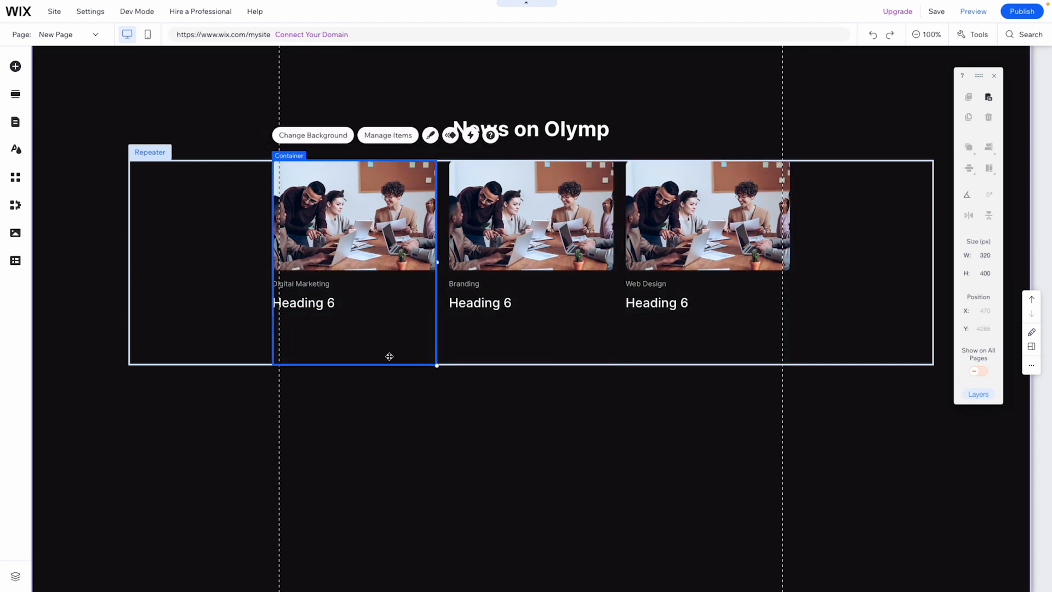
drag(388, 363, 390, 317)
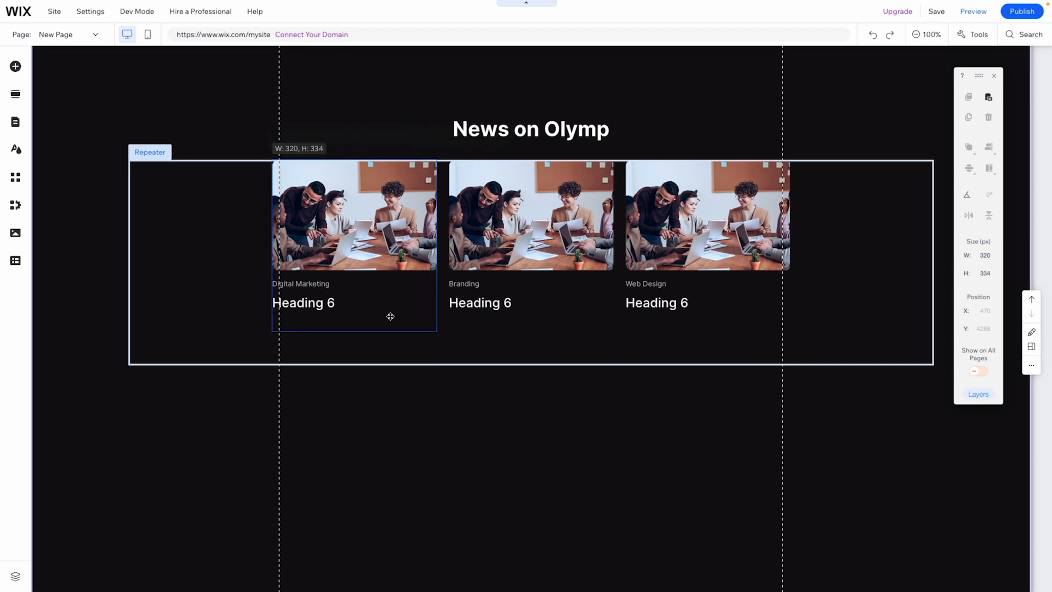
click(534, 344)
Replace the image in the second news item with News 2.png.
scroll(720, 361, up, 3)
scroll(528, 308, down, 2)
click(528, 308)
click(527, 309)
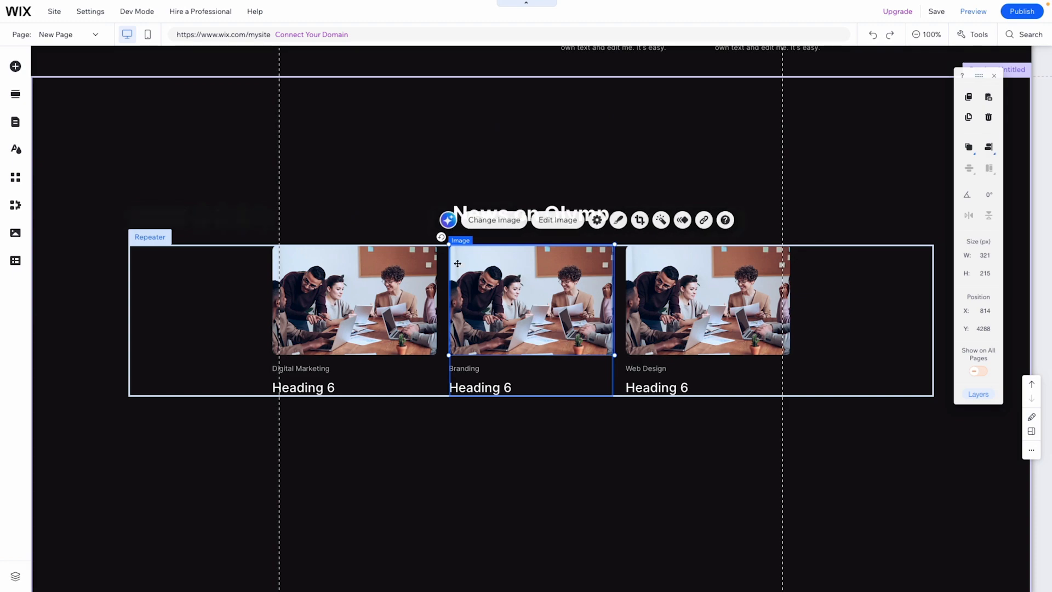
click(512, 222)
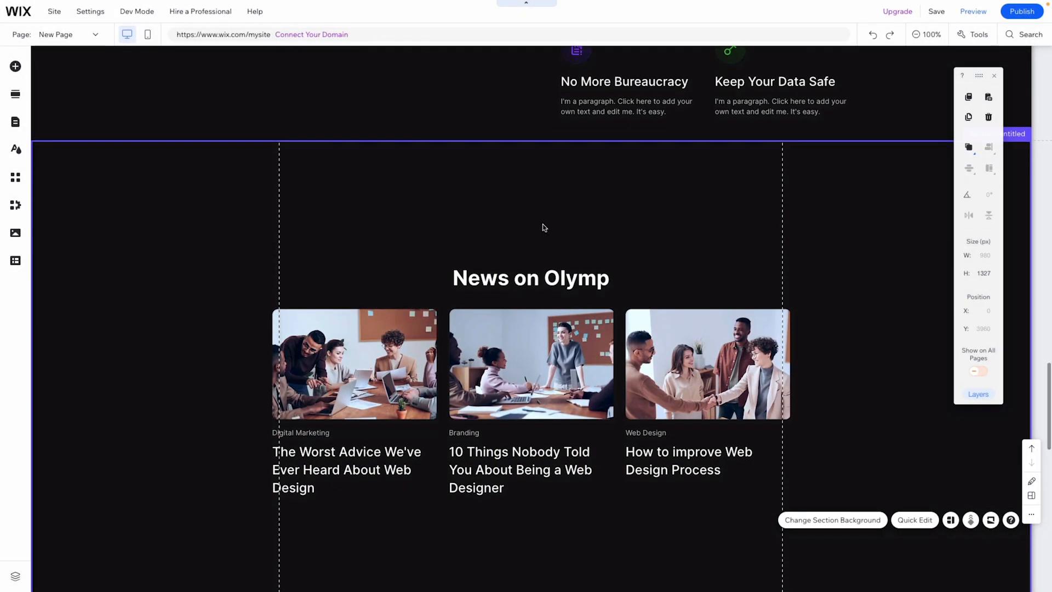
Add a themed container box above the Our Clients heading and size it to 568 × 184 px to span the gap.
scroll(353, 196, up, 15)
click(459, 244)
click(15, 66)
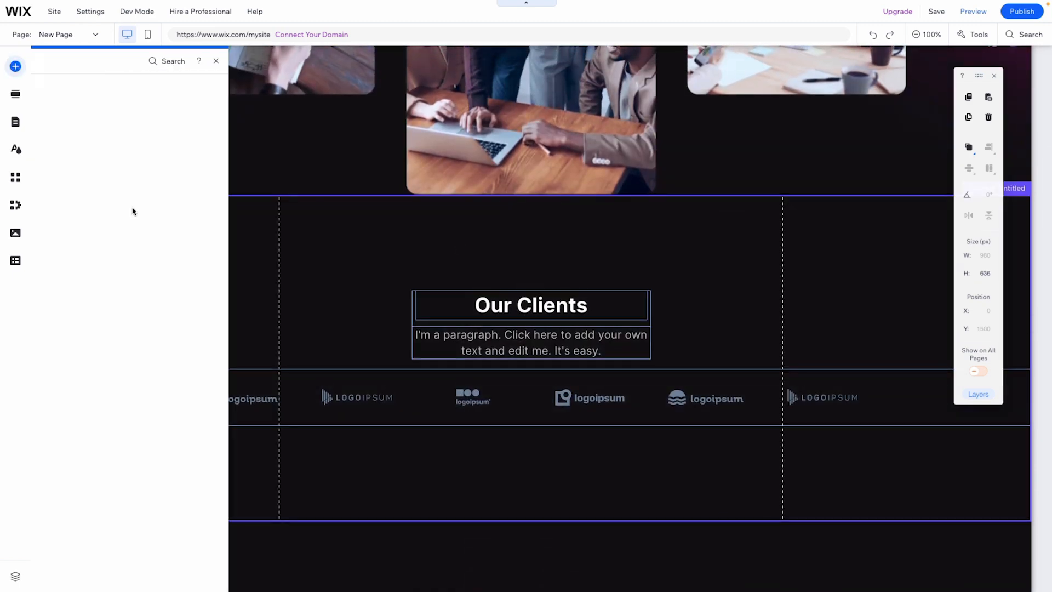
click(72, 236)
click(50, 183)
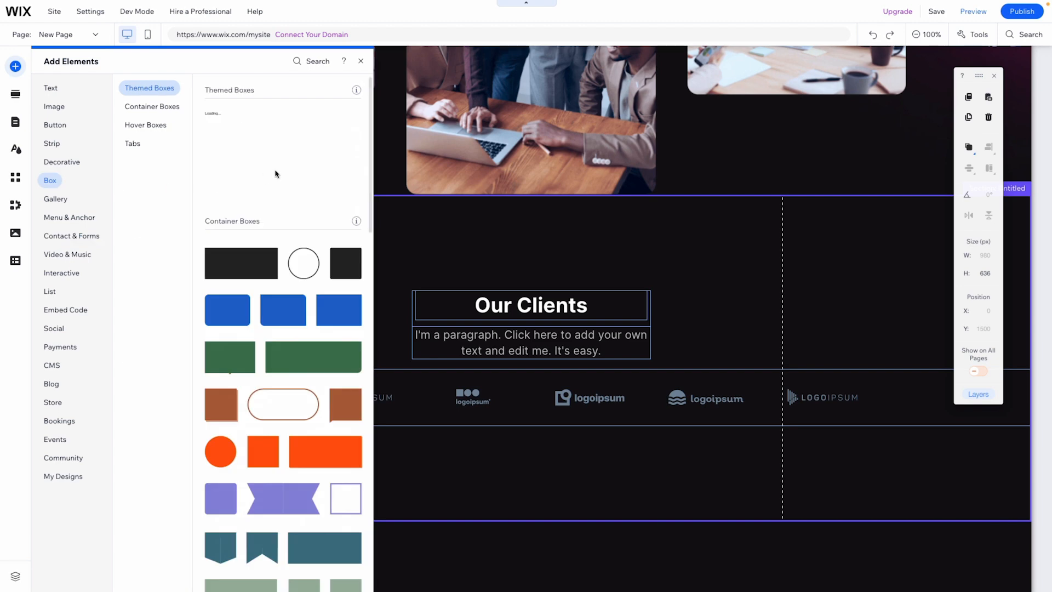
drag(245, 167, 594, 235)
drag(535, 319, 534, 291)
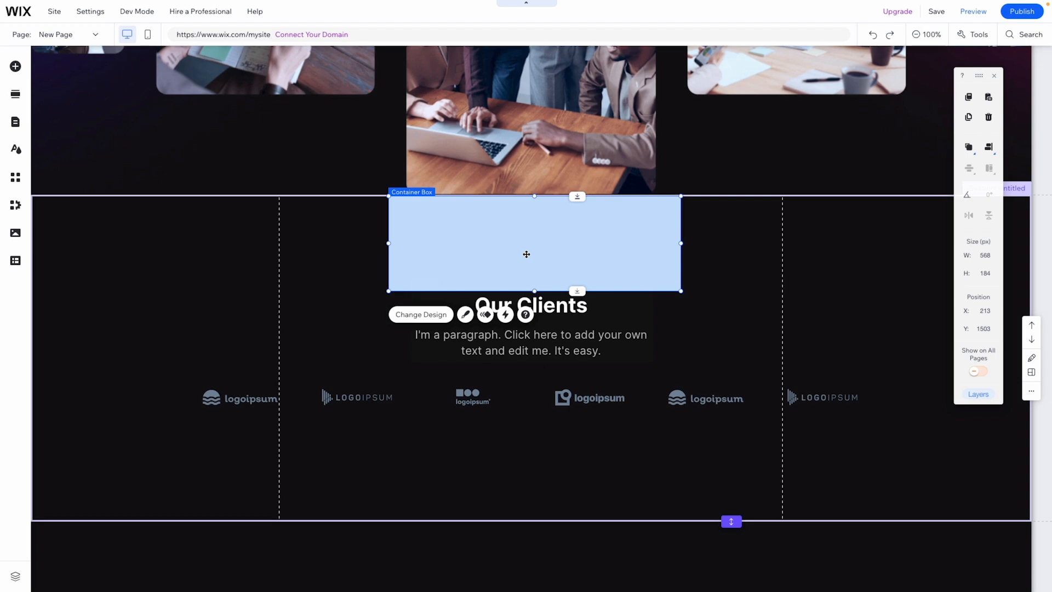
Cut the container box from the Our Clients section and paste it at the top edge of the News on Olymp section.
key(Delete)
scroll(526, 256, down, 12)
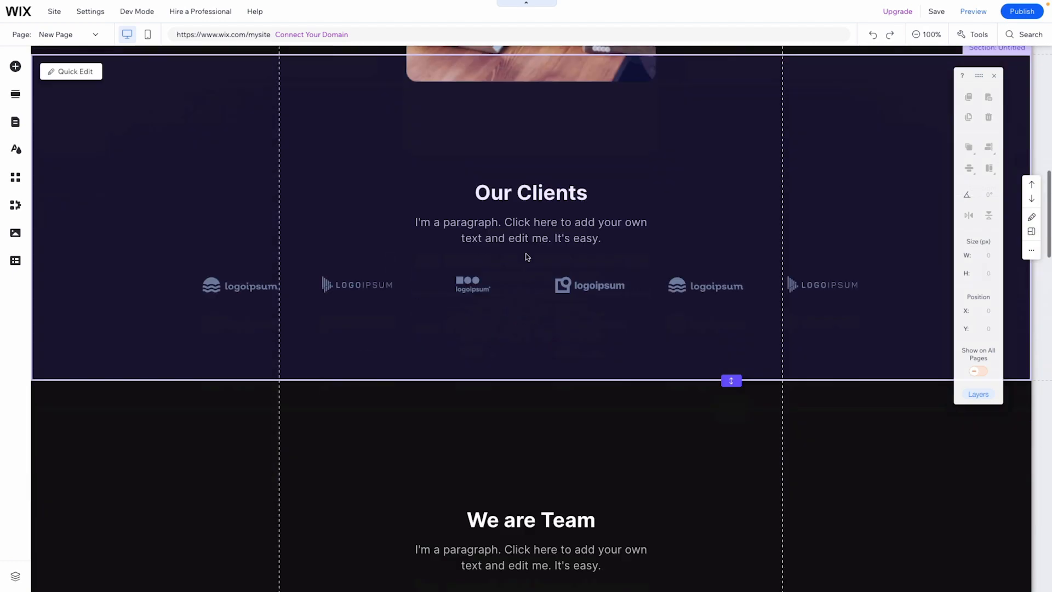
scroll(526, 257, up, 8)
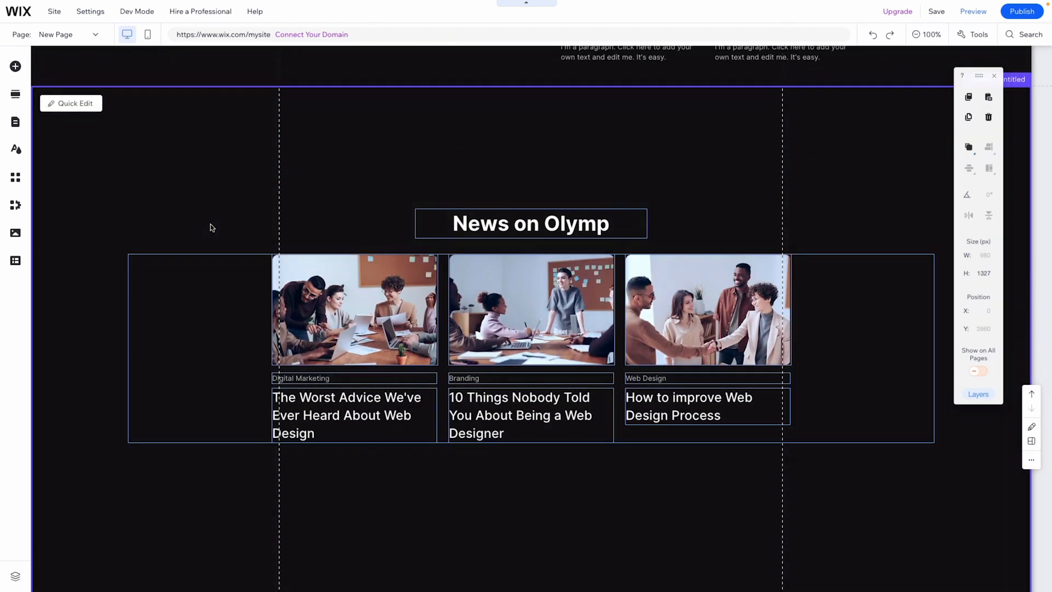
key(ctrl+z)
drag(468, 311, 472, 125)
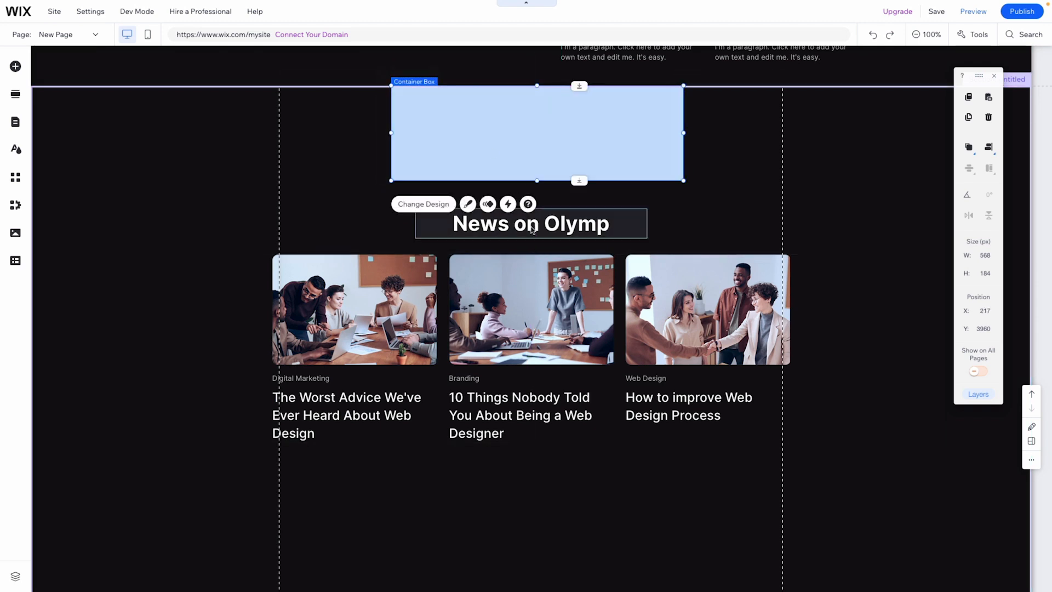
Move the News on Olymp heading and the repeater up together so the heading starts directly below the container box.
click(529, 229)
click(444, 292)
drag(448, 280, 452, 265)
Move the container box directly below the news repeater and shorten the section to 822 px, ending at the box's lower edge.
click(597, 143)
drag(554, 126, 545, 456)
scroll(768, 439, down, 4)
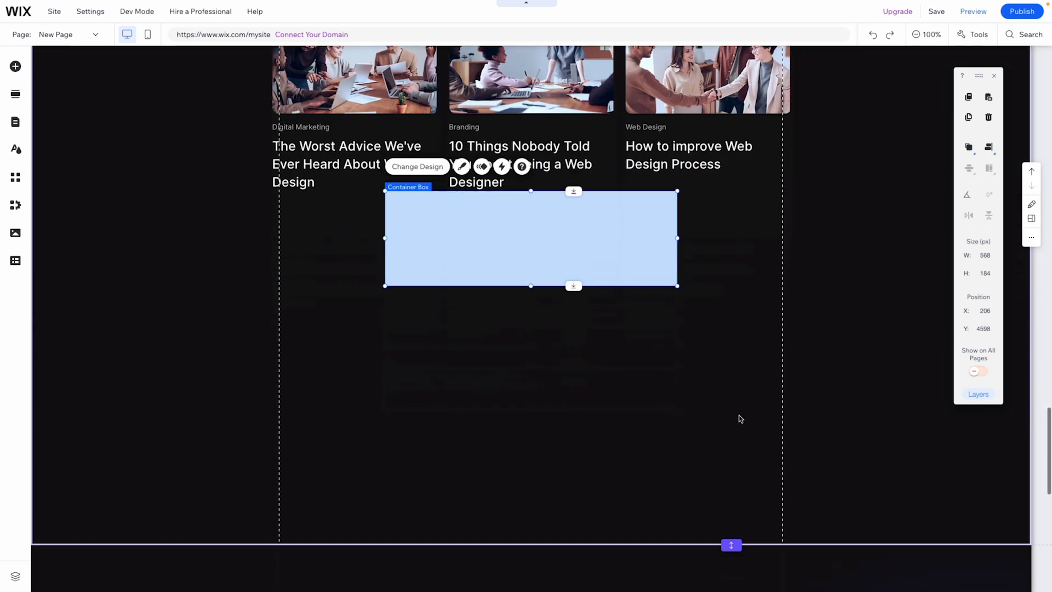
double_click(733, 543)
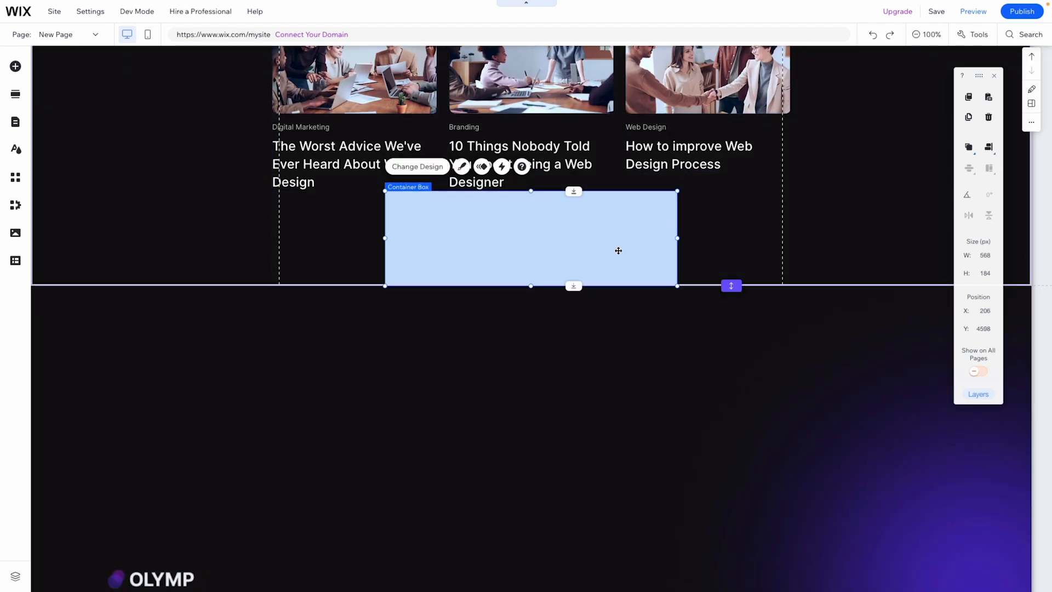
Move the We are Team heading group up to the section's top edge, bringing the team photo rows below it along.
scroll(617, 250, up, 12)
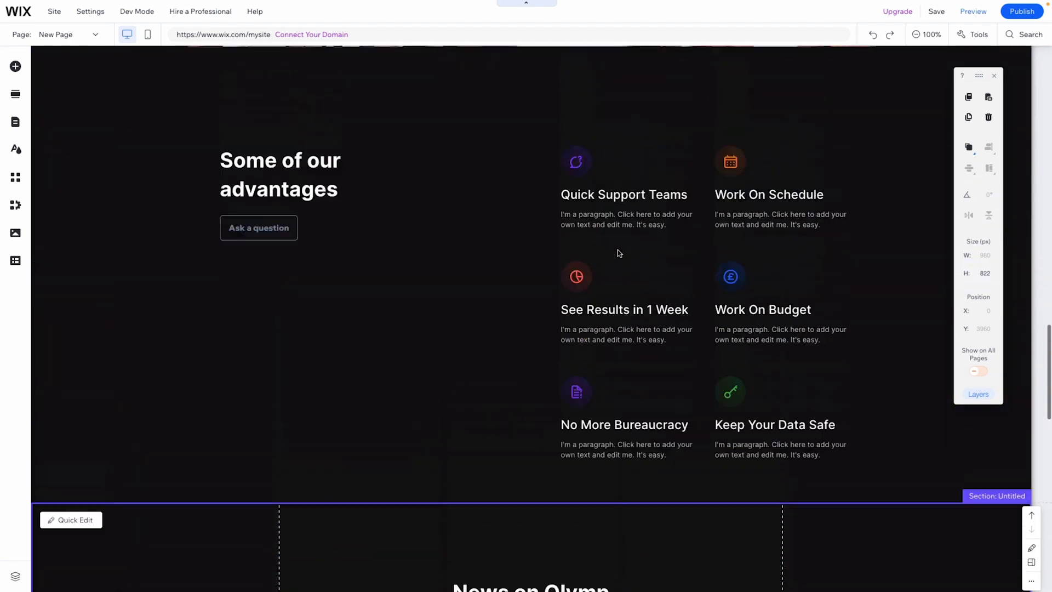
scroll(617, 249, up, 10)
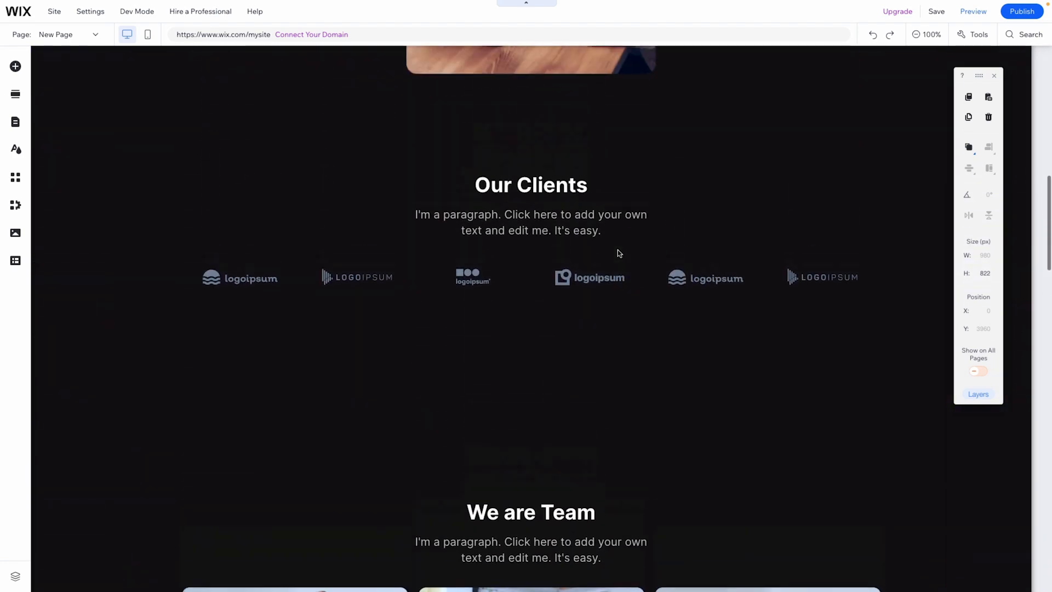
scroll(617, 249, down, 5)
click(614, 246)
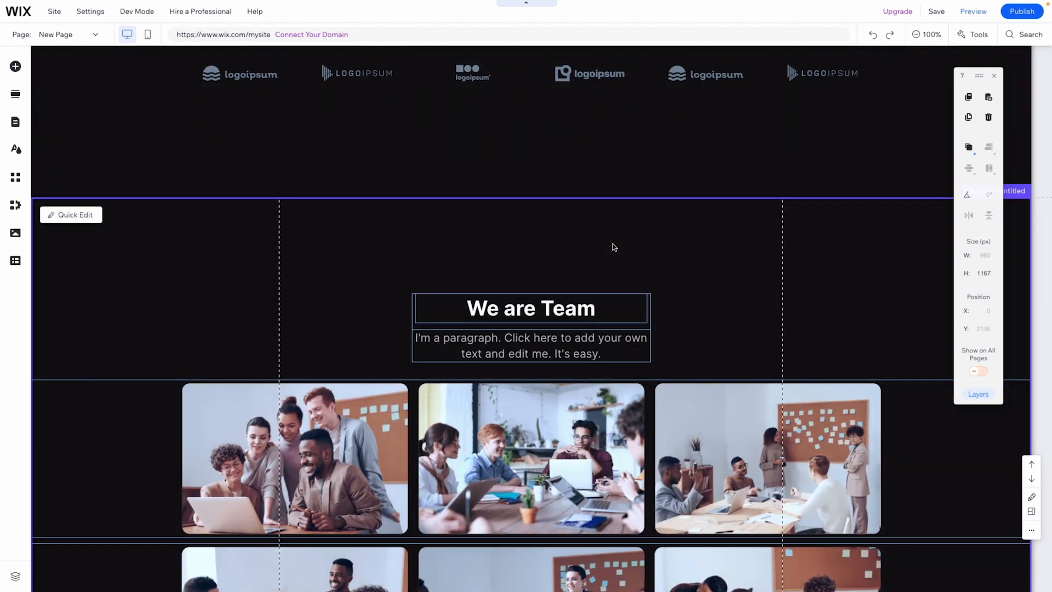
click(633, 327)
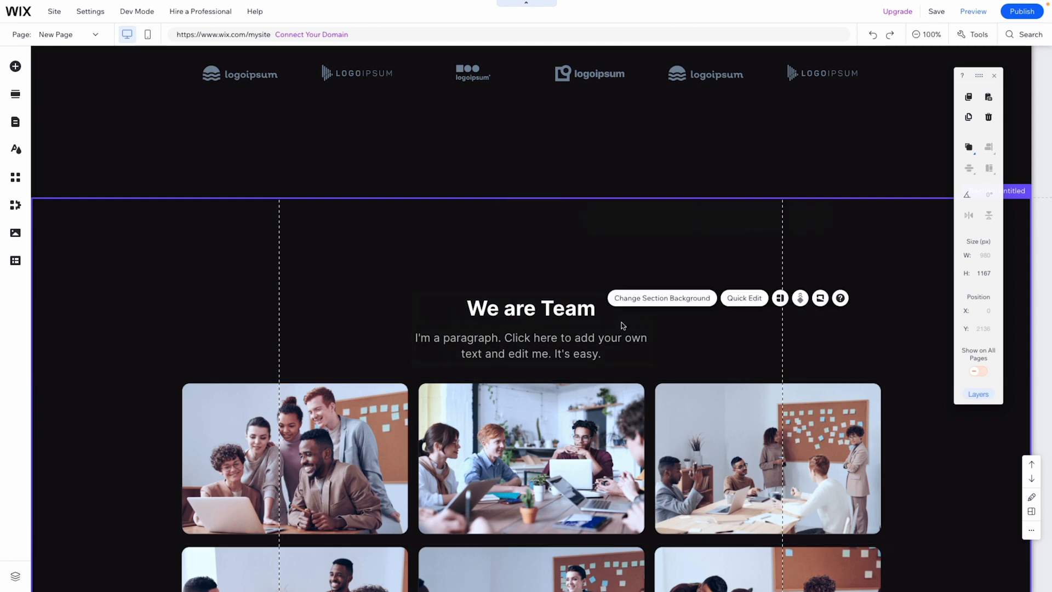
click(529, 335)
drag(574, 294, 575, 191)
Paste the spacing container box directly below the second row of team photos and shorten the section to 976 px, ending at the box's lower edge.
scroll(628, 294, down, 6)
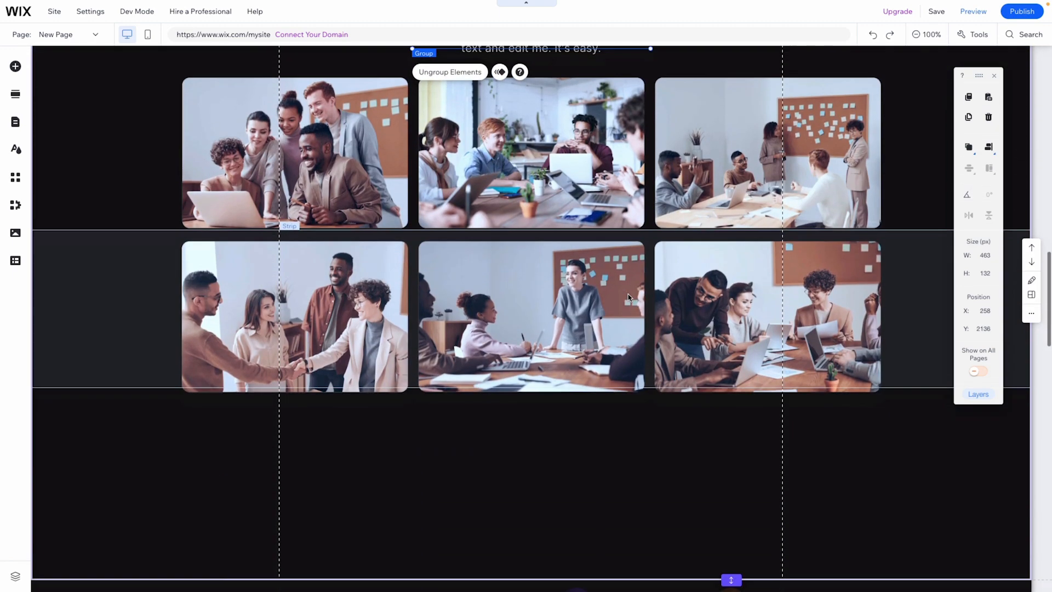
scroll(590, 378, down, 2)
scroll(587, 376, up, 12)
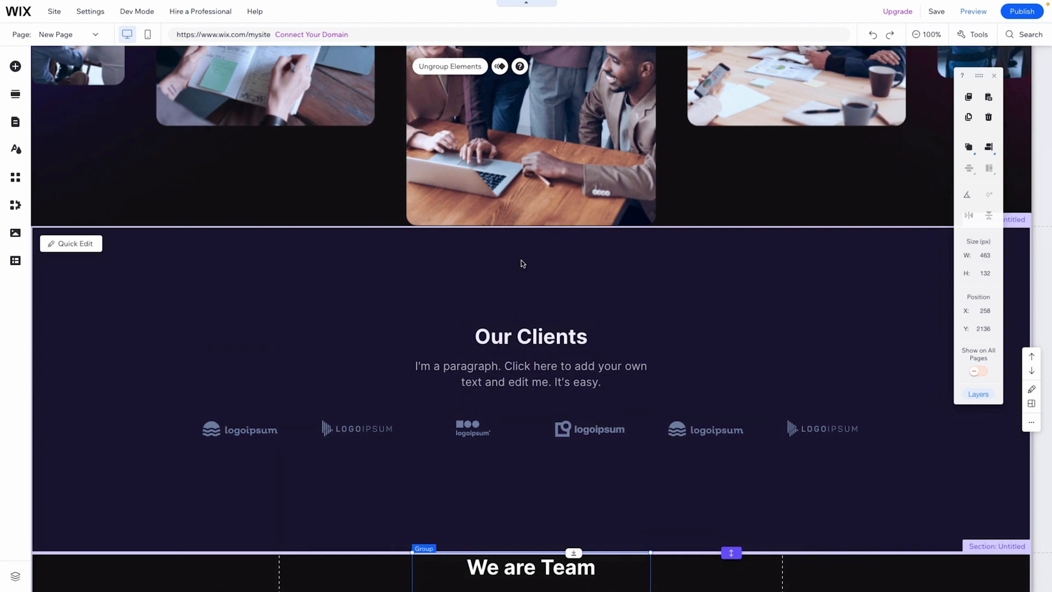
scroll(559, 342, down, 7)
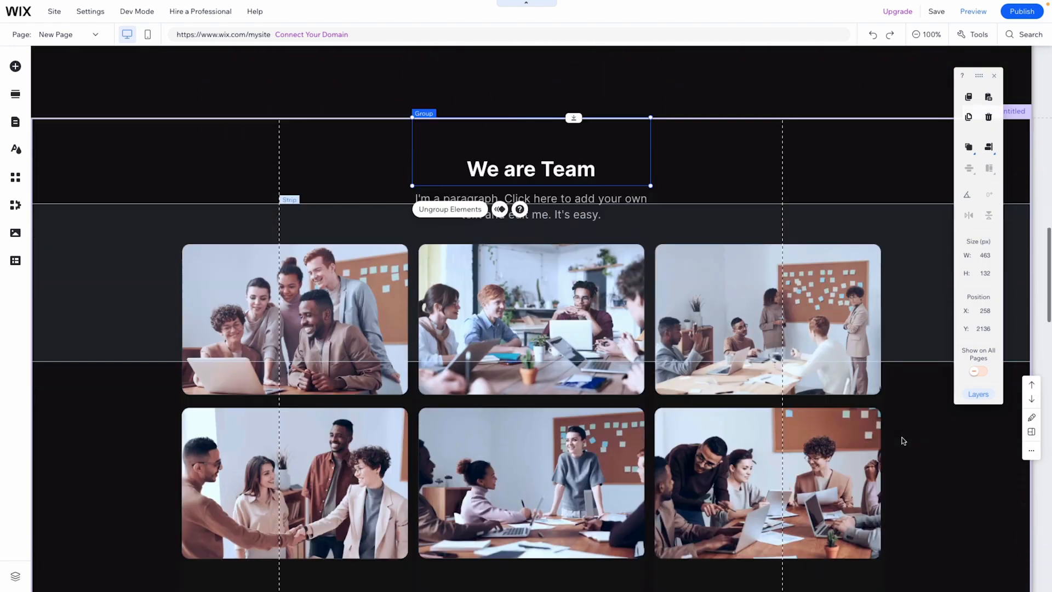
scroll(903, 441, down, 4)
click(652, 441)
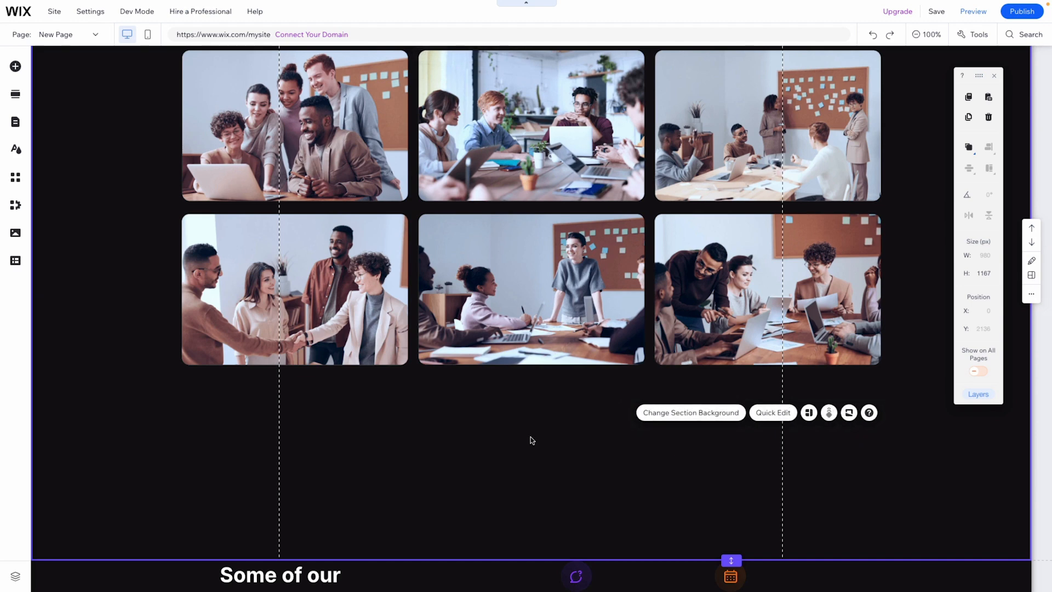
click(513, 361)
drag(501, 327, 499, 424)
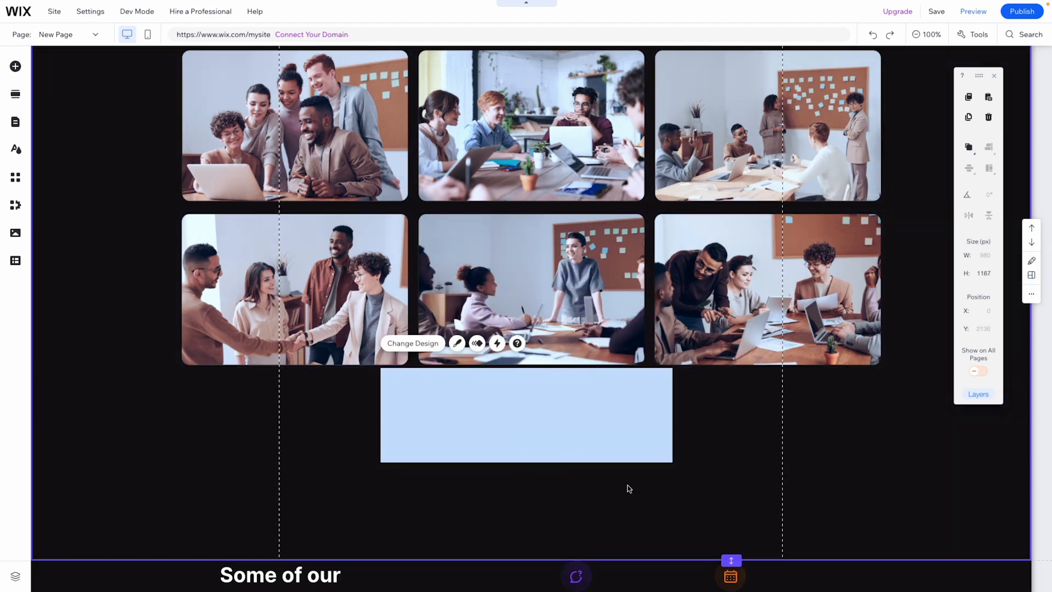
double_click(730, 557)
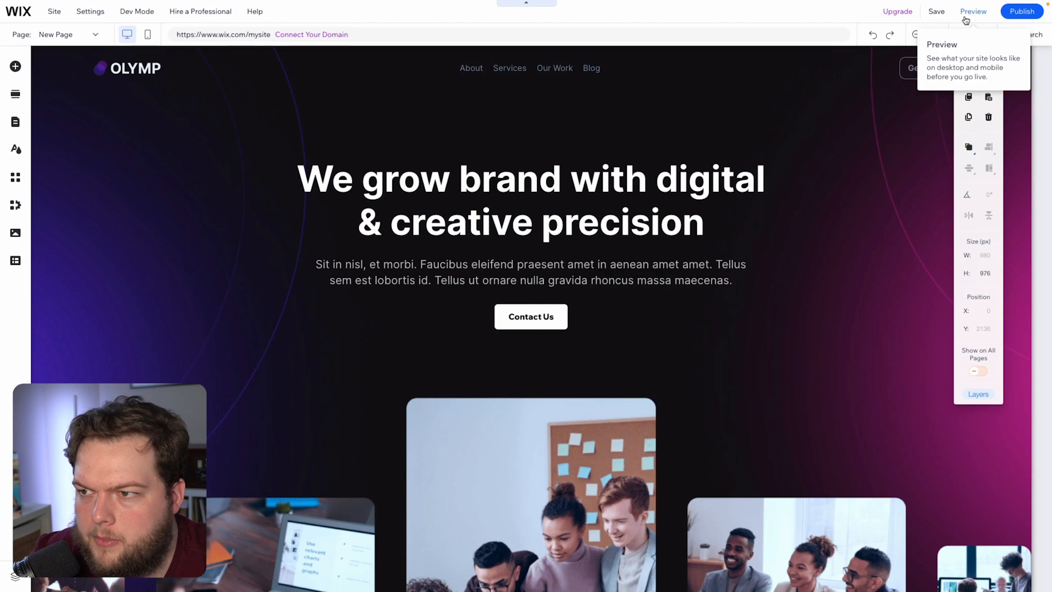
Preview the desktop site and check the layout and section spacing from the hero down to the footer.
click(966, 16)
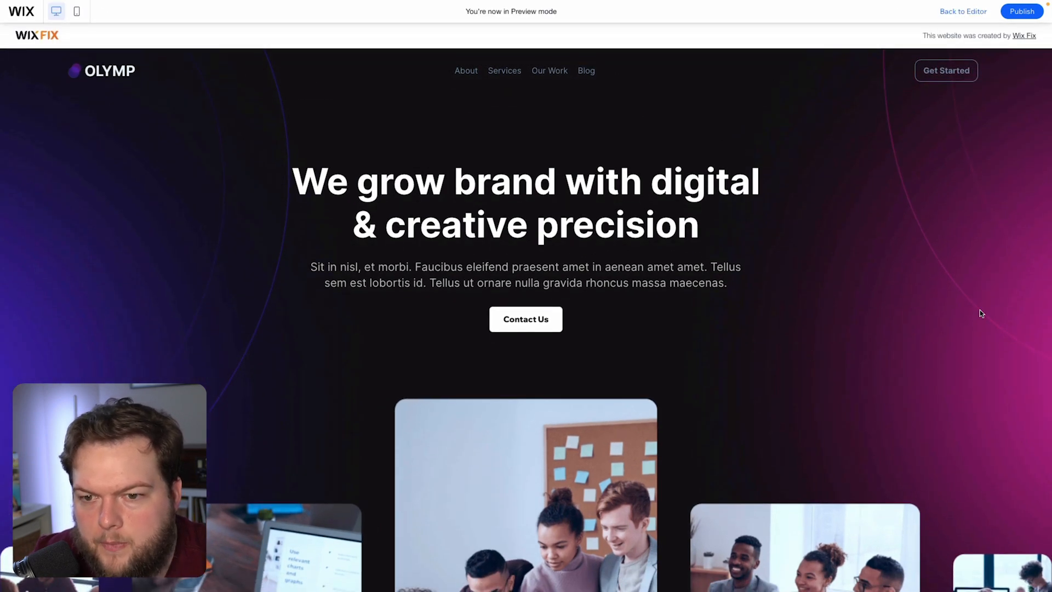
scroll(981, 313, down, 3)
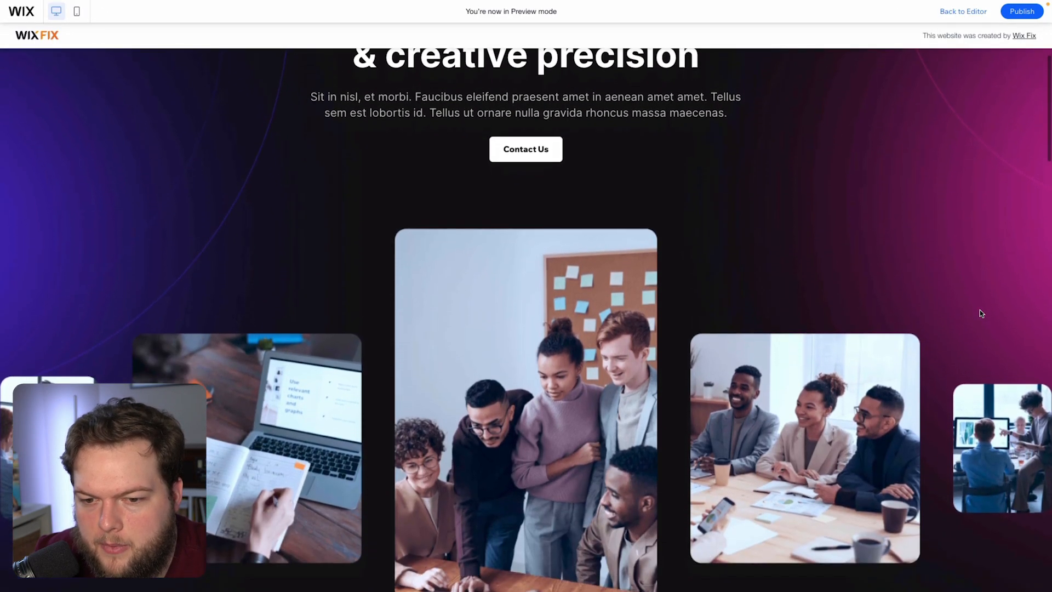
scroll(980, 311, down, 7)
scroll(982, 313, down, 7)
scroll(982, 313, down, 7)
scroll(982, 313, down, 5)
scroll(982, 313, down, 9)
scroll(981, 314, down, 4)
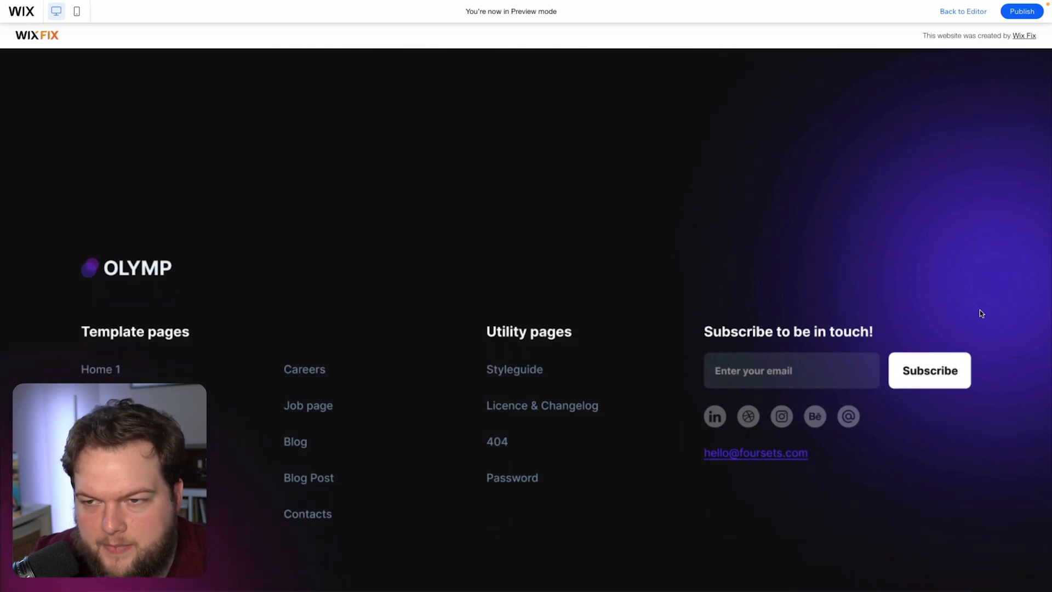